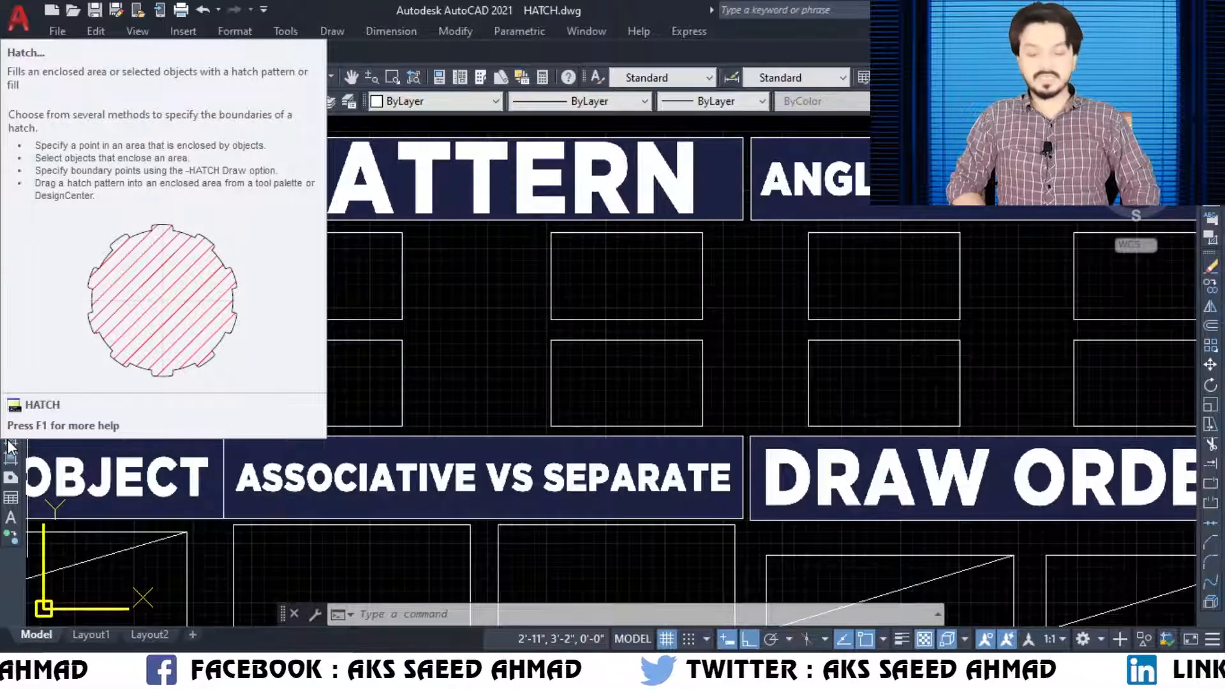
{"action": "left_click", "coordinate": [331, 32]}
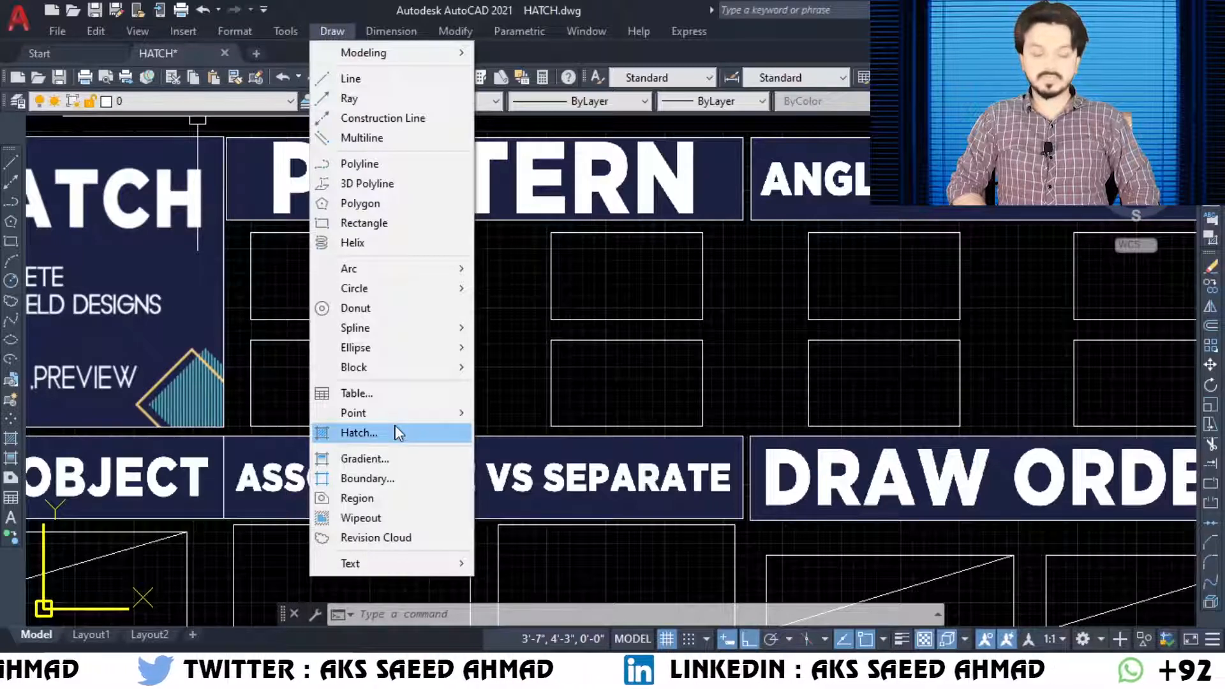
{"action": "left_click", "coordinate": [474, 611]}
{"action": "type", "text": "H"}
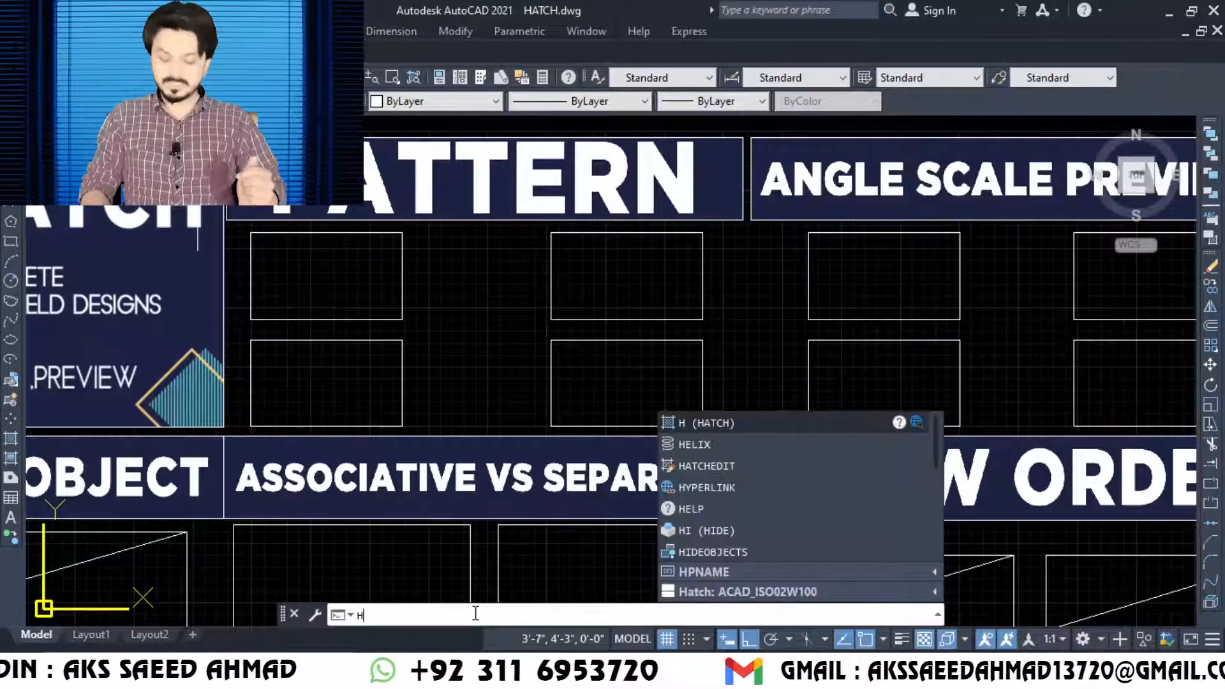
{"action": "key", "text": "Return"}
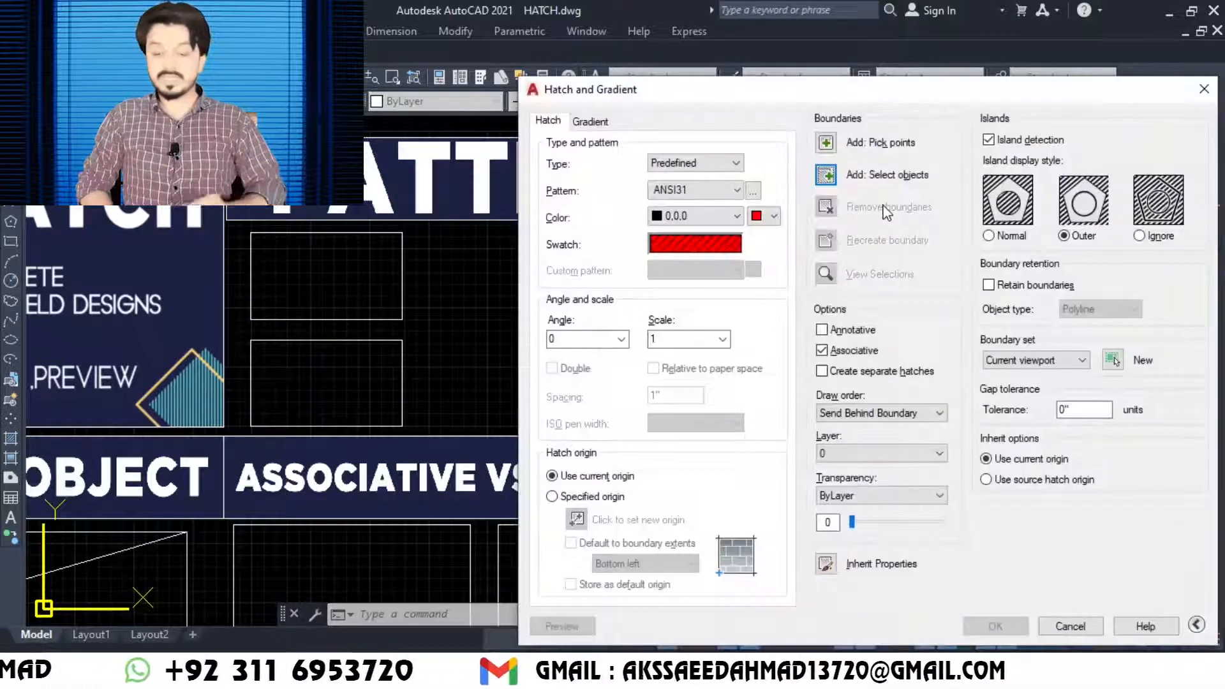
{"action": "left_click", "coordinate": [1203, 92]}
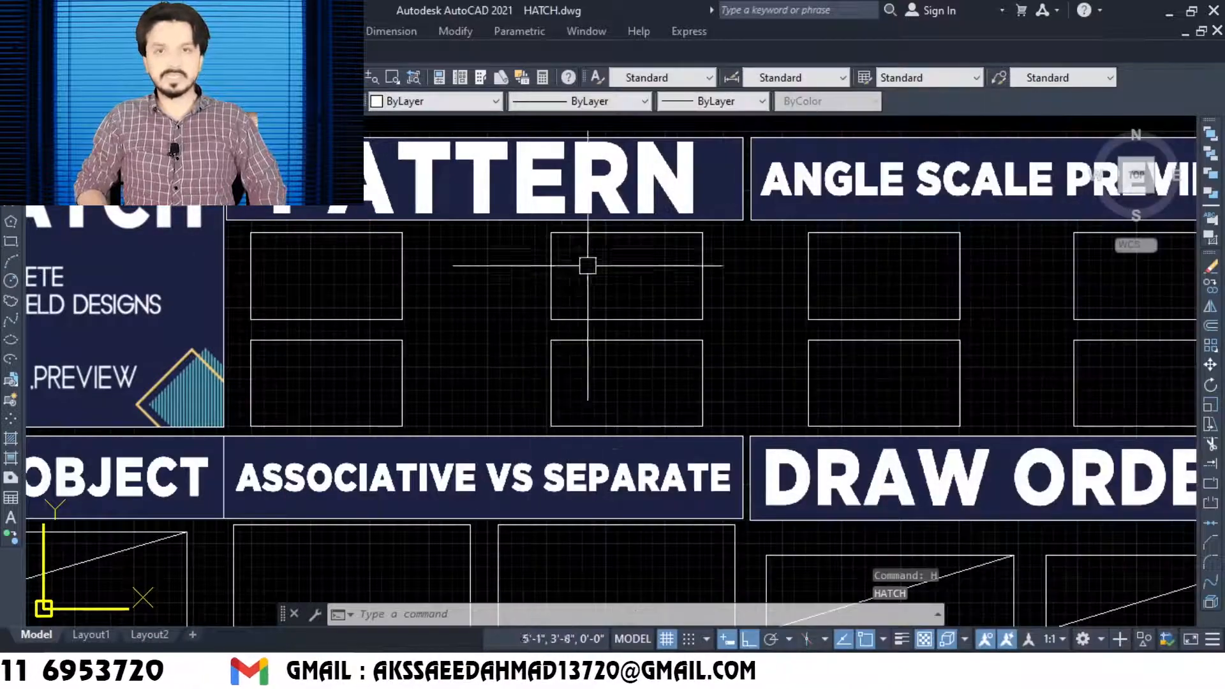
Start a hatch and select the upper-left rectangle under the PATTERN heading as its boundary object.
{"action": "type", "text": "h"}
{"action": "key", "text": "Return"}
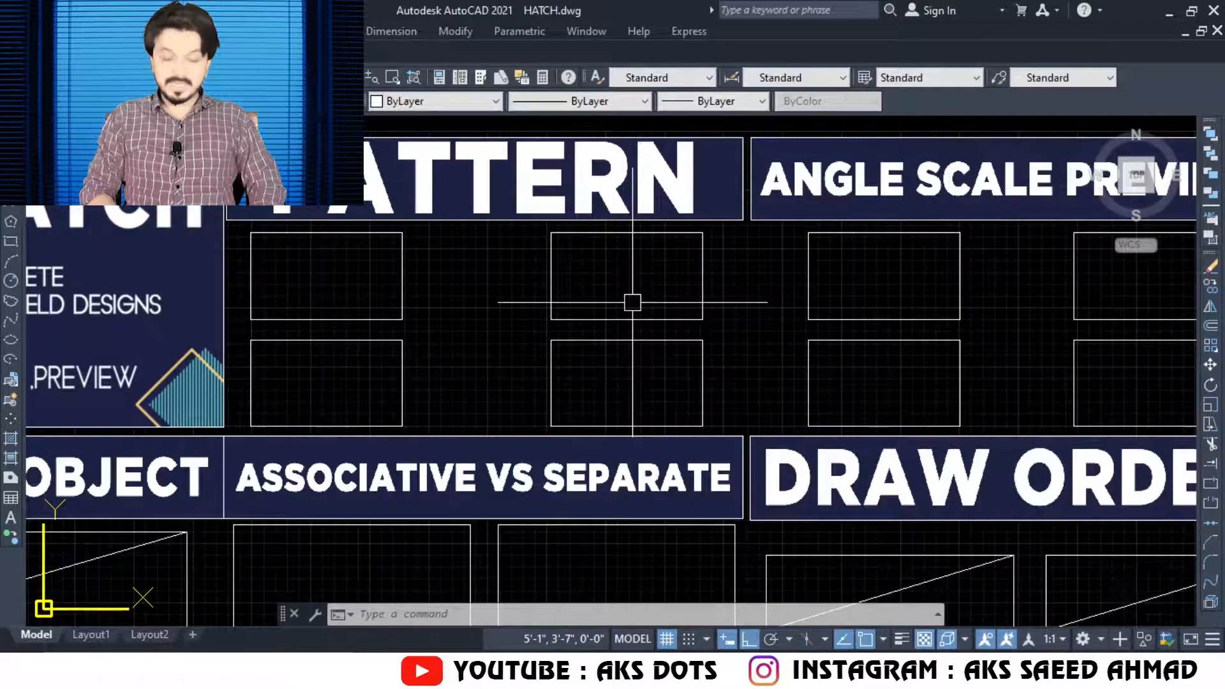
{"action": "key", "text": "Return"}
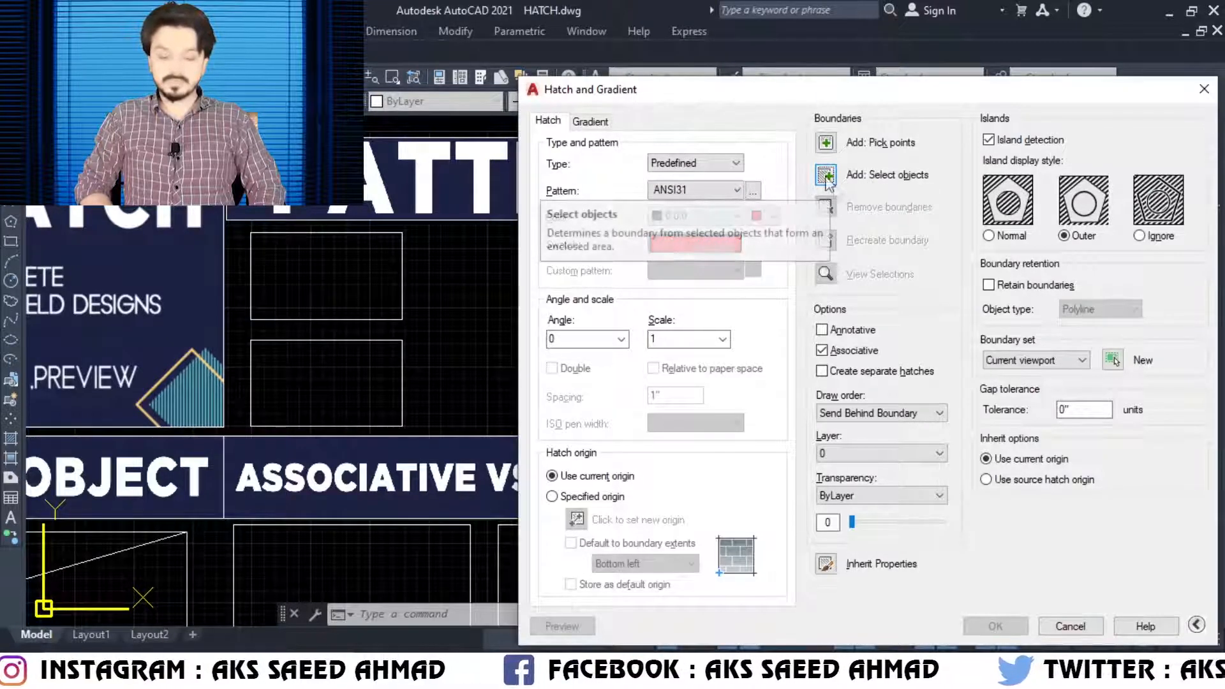
{"action": "left_click", "coordinate": [893, 176]}
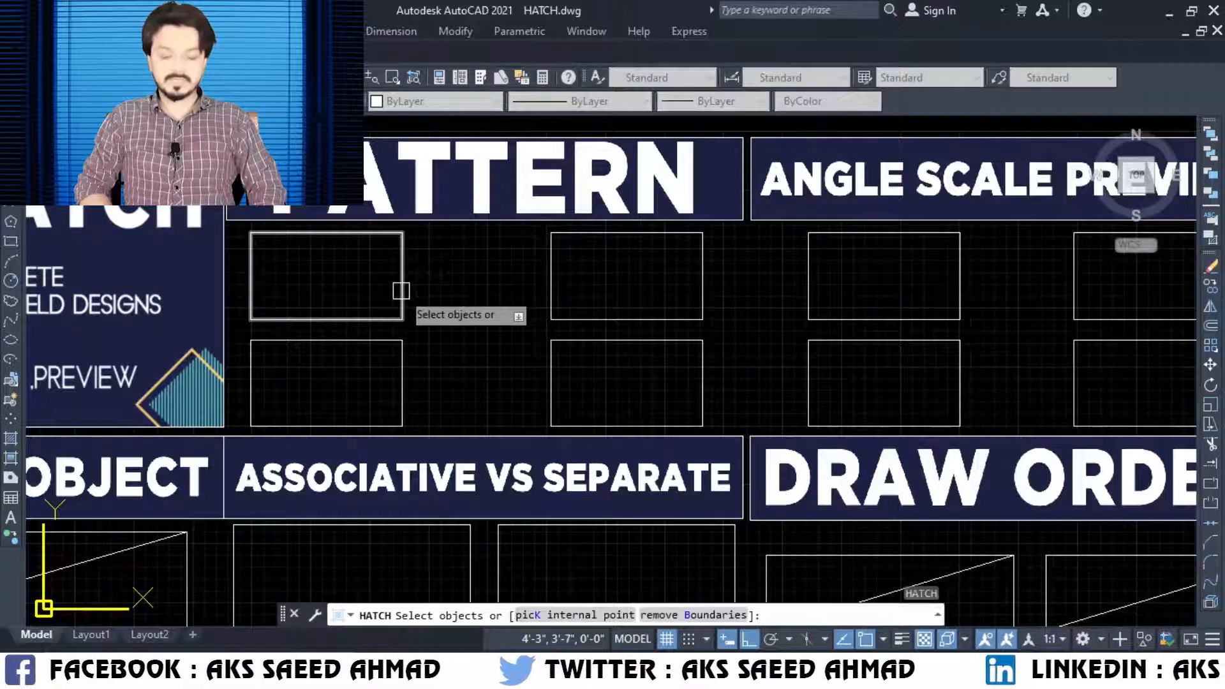
{"action": "left_click", "coordinate": [400, 291]}
{"action": "key", "text": "Return"}
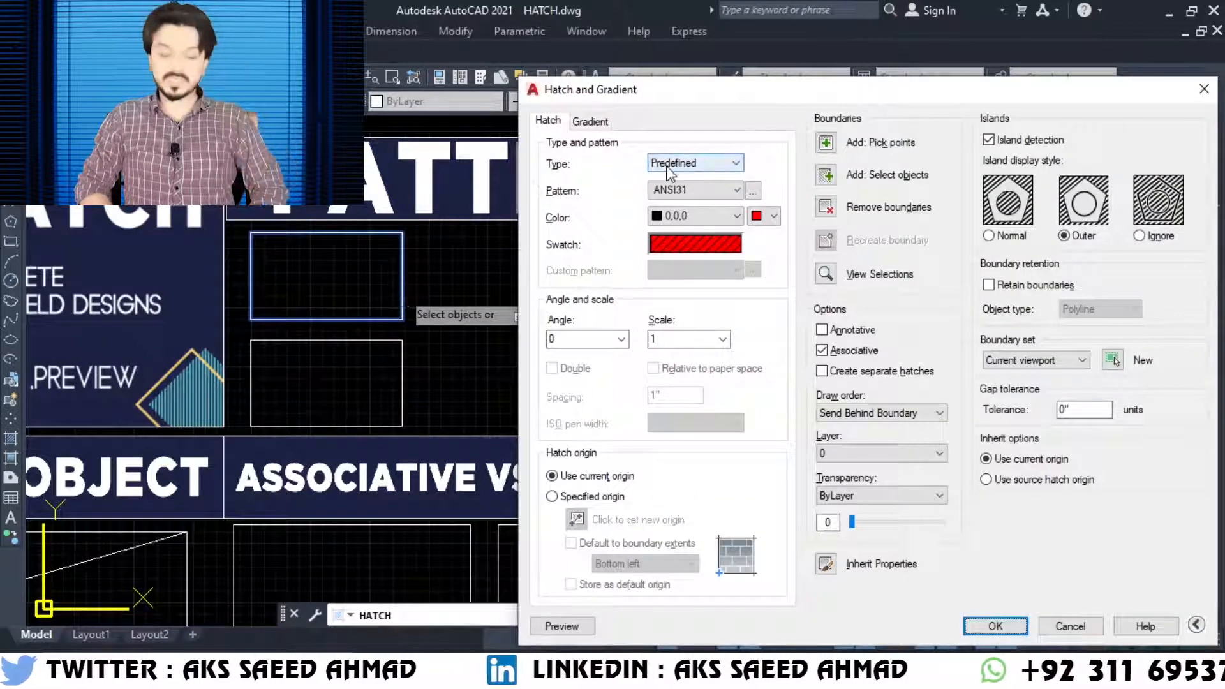
Browse the ANSI, ISO and other predefined hatch patterns and choose BRICK for the hatch.
{"action": "left_click", "coordinate": [675, 193]}
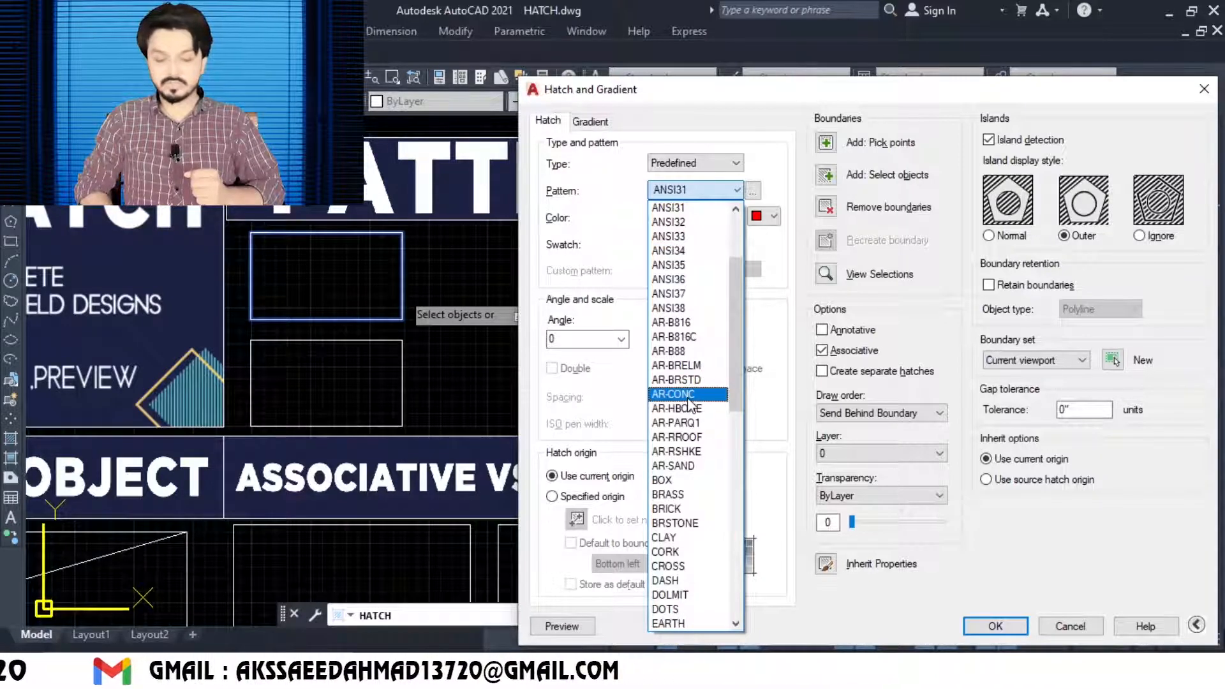
{"action": "left_click", "coordinate": [752, 202]}
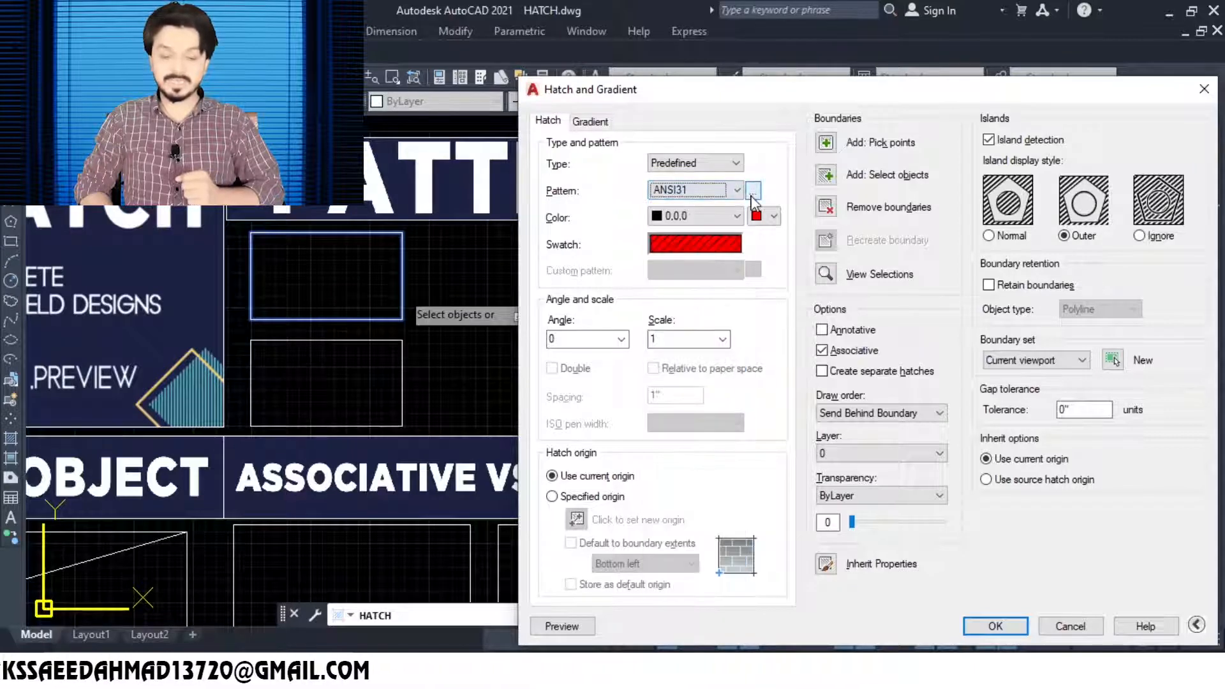
{"action": "left_click", "coordinate": [752, 194]}
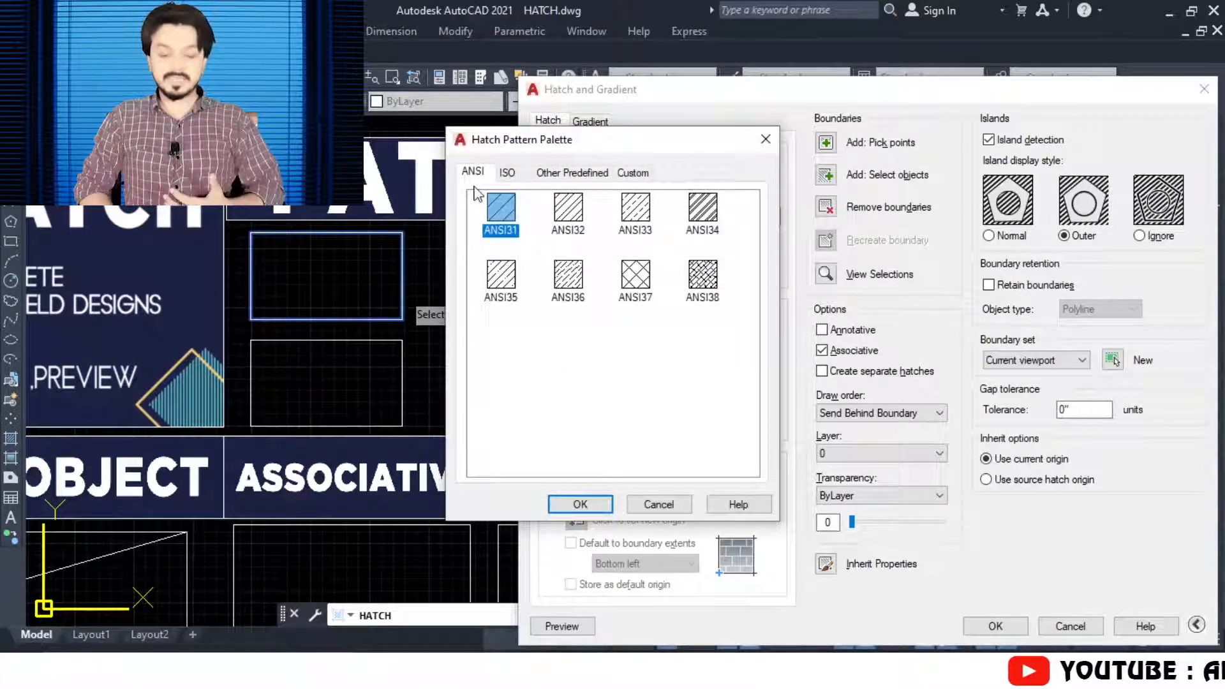
{"action": "left_click", "coordinate": [508, 173]}
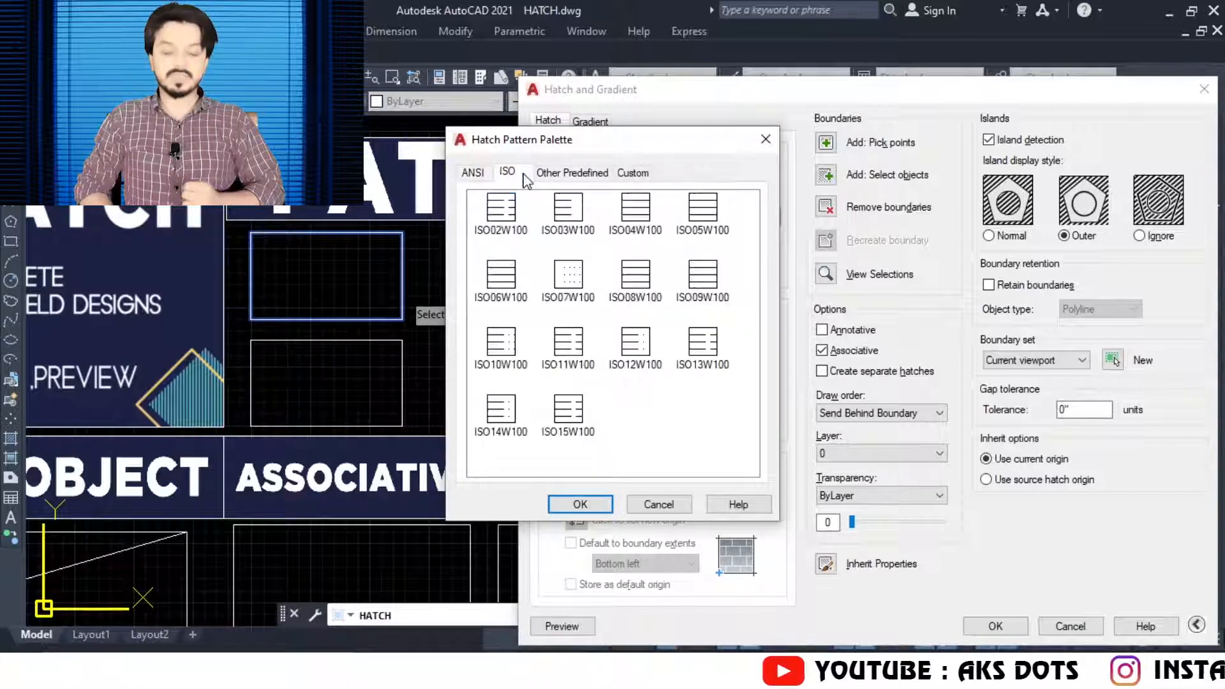
{"action": "left_click", "coordinate": [573, 173]}
{"action": "mouse_move", "coordinate": [755, 280]}
{"action": "left_mouse_down"}
{"action": "mouse_move", "coordinate": [755, 319]}
{"action": "mouse_move", "coordinate": [755, 274]}
{"action": "left_mouse_up"}
{"action": "left_click", "coordinate": [714, 427]}
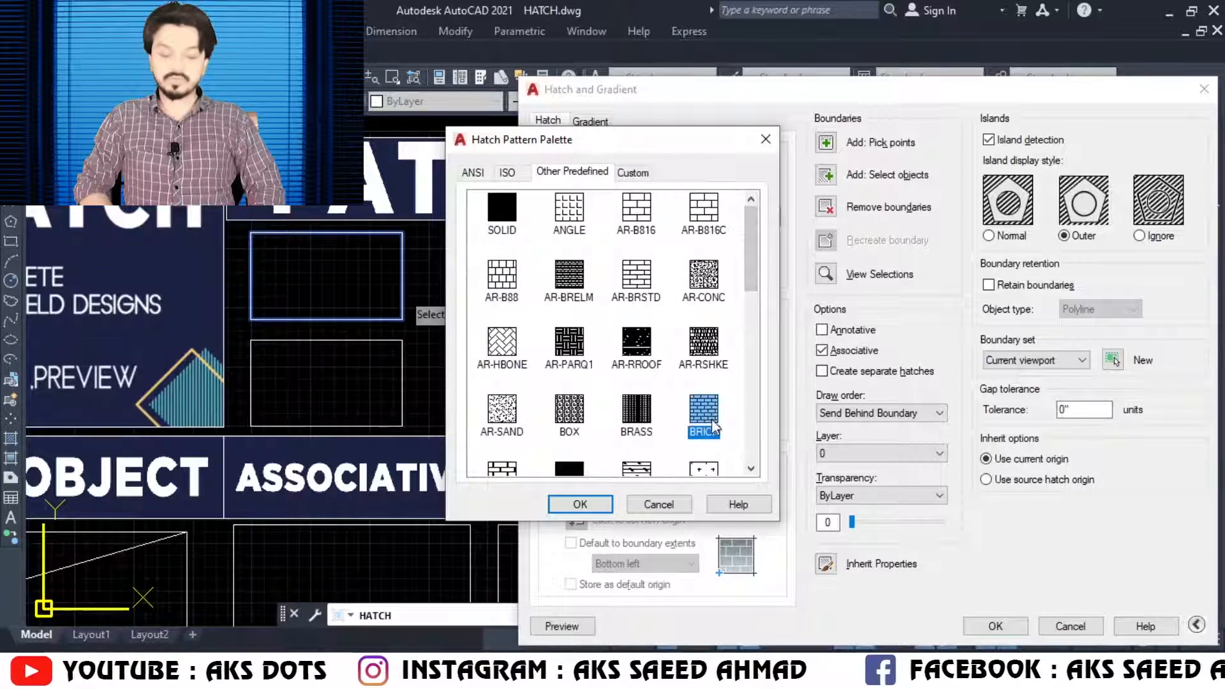
{"action": "left_click", "coordinate": [578, 503]}
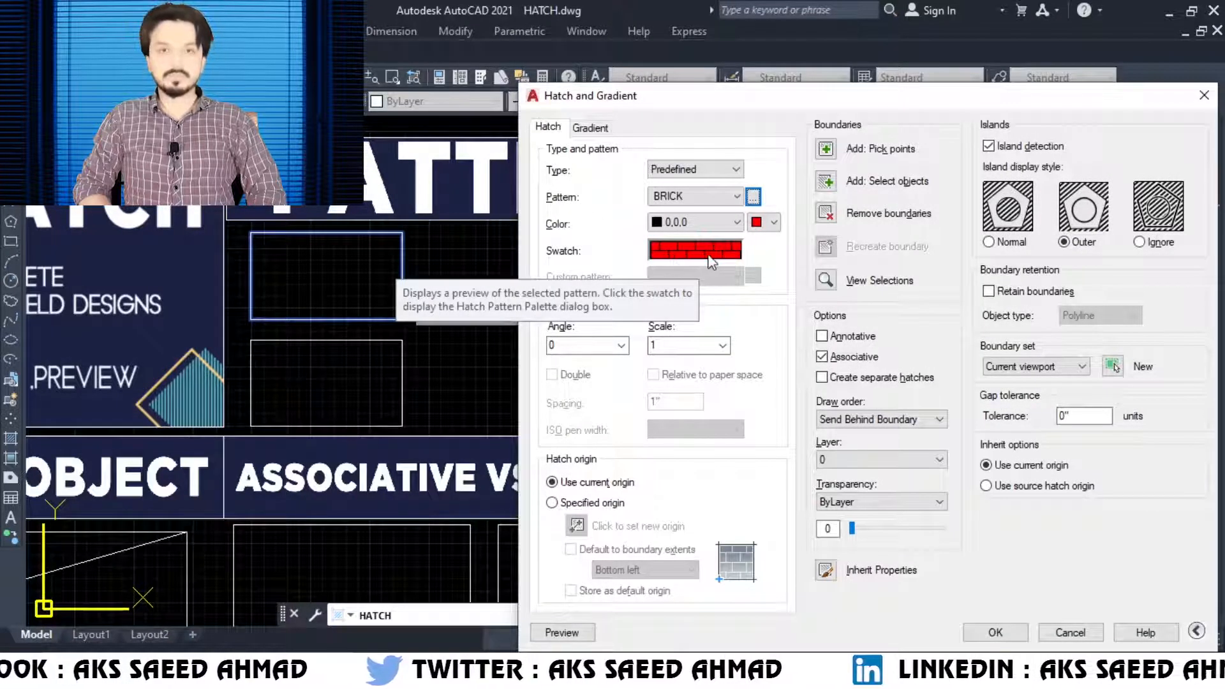
Set the hatch color to ByBlock, try a cyan background, and set the background color back to red.
{"action": "key", "text": "alt+Down"}
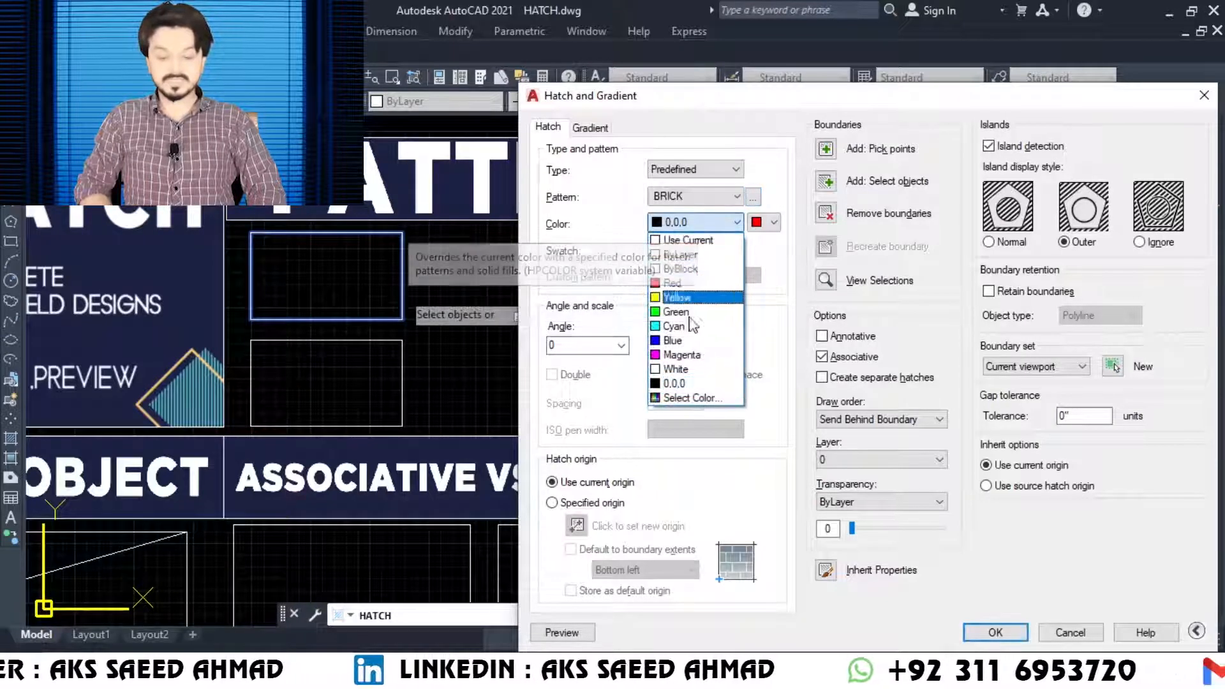
{"action": "left_click", "coordinate": [680, 268]}
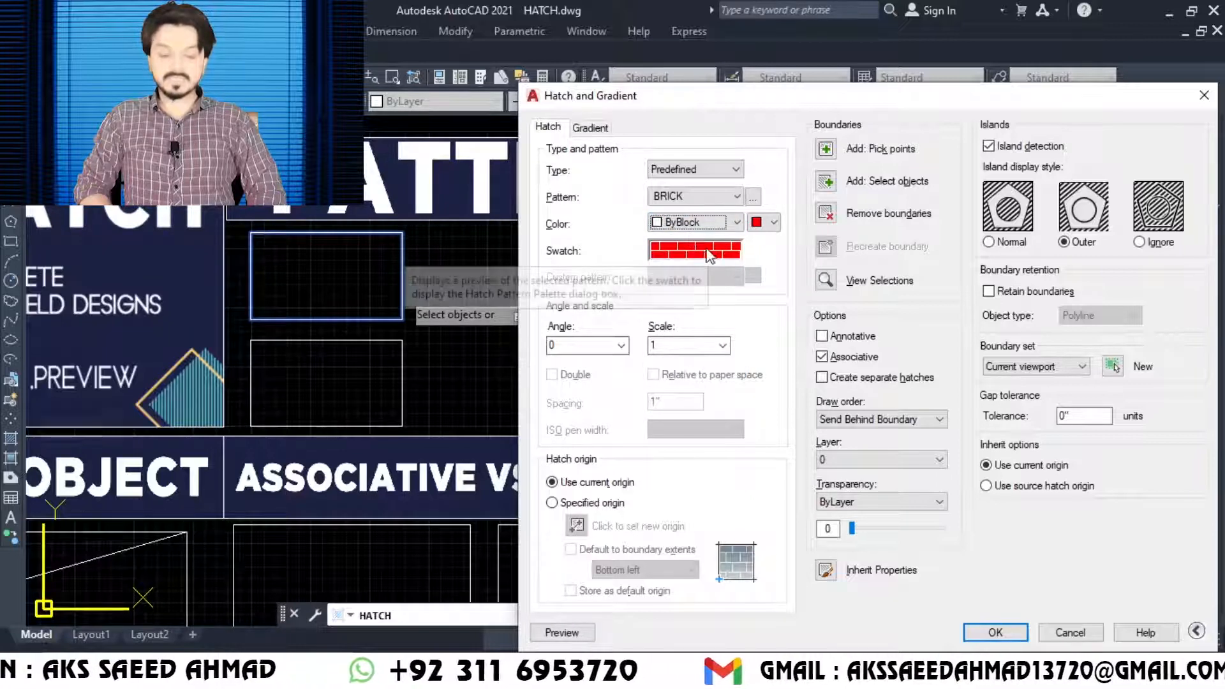
{"action": "left_click", "coordinate": [764, 222]}
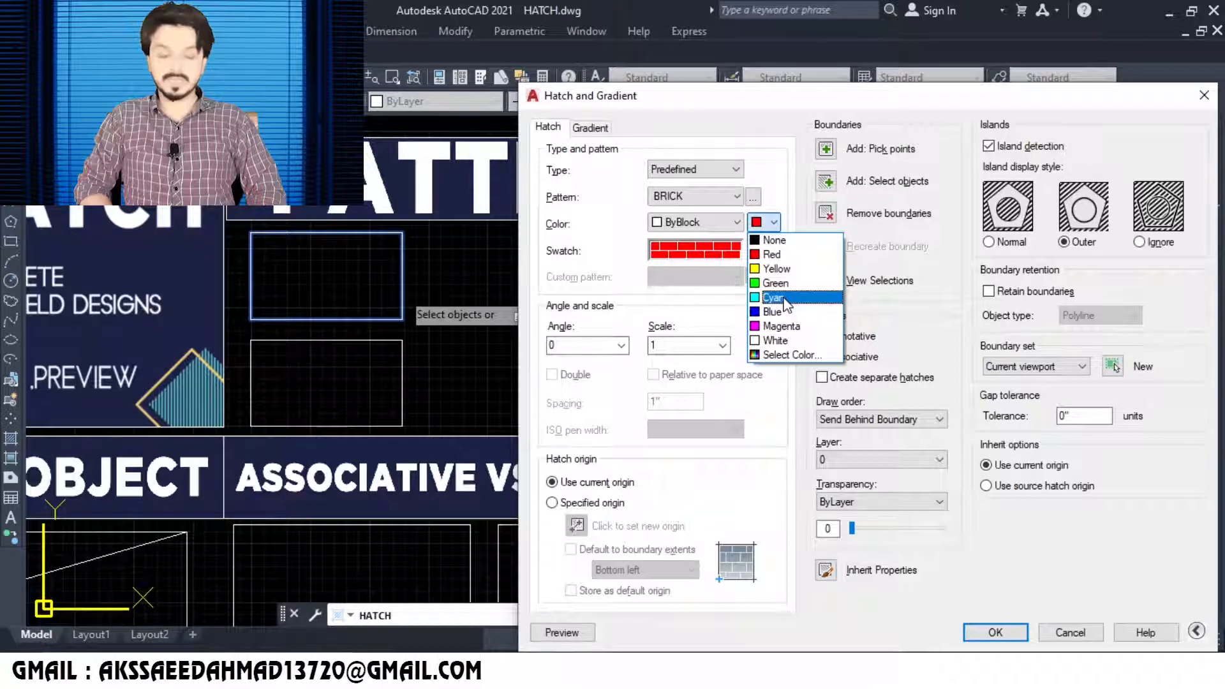
{"action": "left_click", "coordinate": [785, 297]}
{"action": "left_click", "coordinate": [766, 228]}
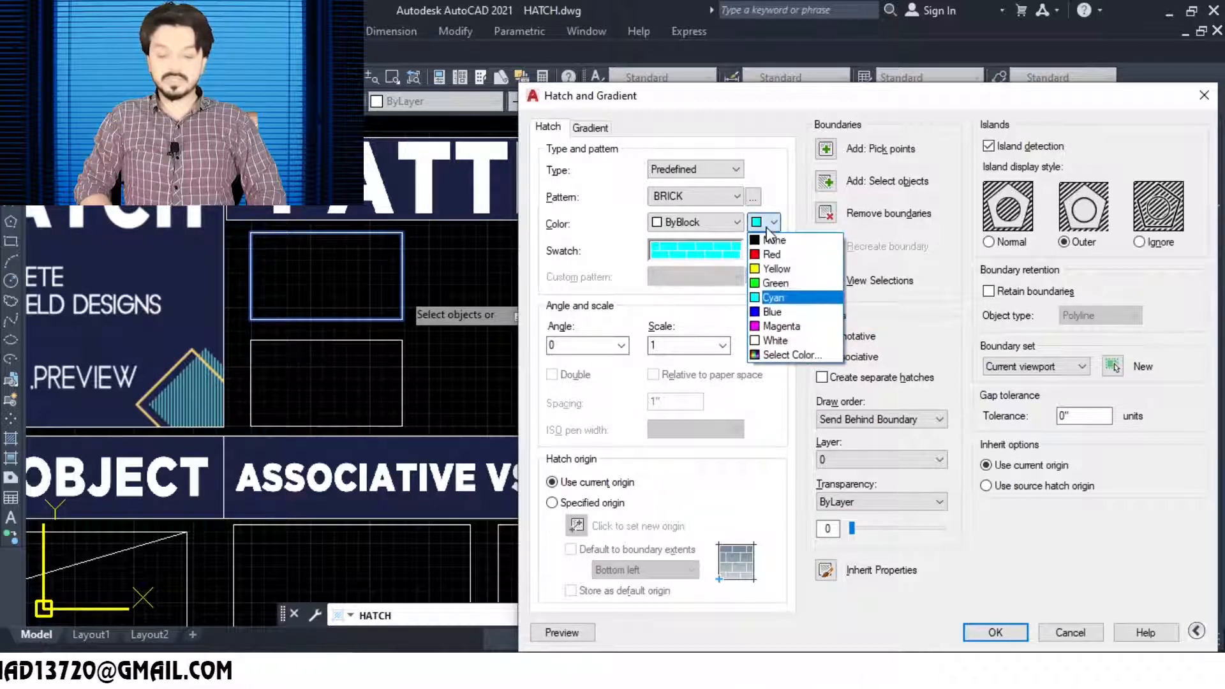
{"action": "left_click", "coordinate": [773, 256]}
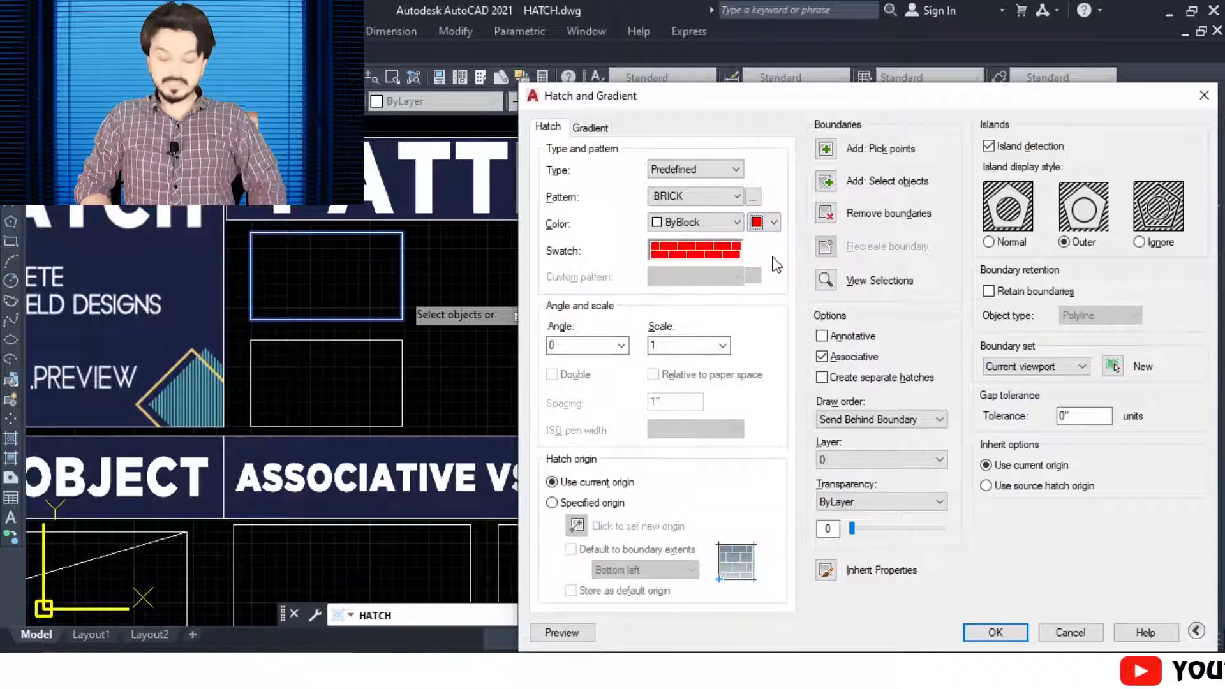
Preview the brick hatch in the upper-left PATTERN rectangle and apply it.
{"action": "left_click", "coordinate": [593, 638]}
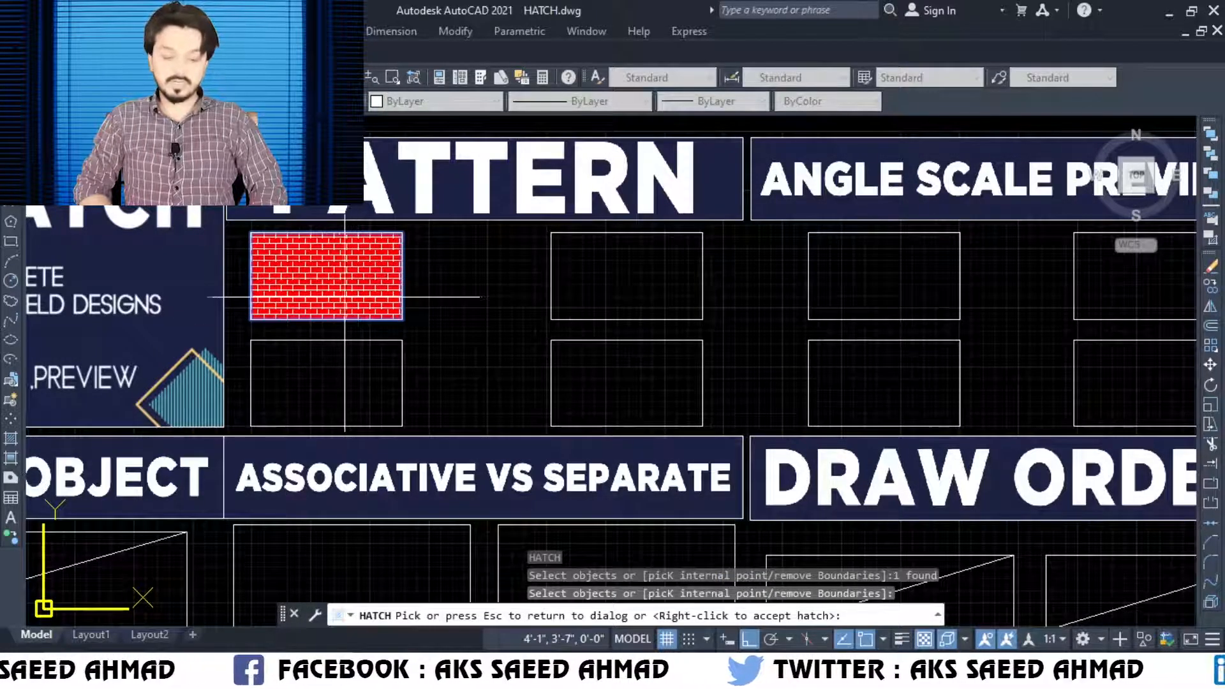
{"action": "left_click", "coordinate": [343, 297]}
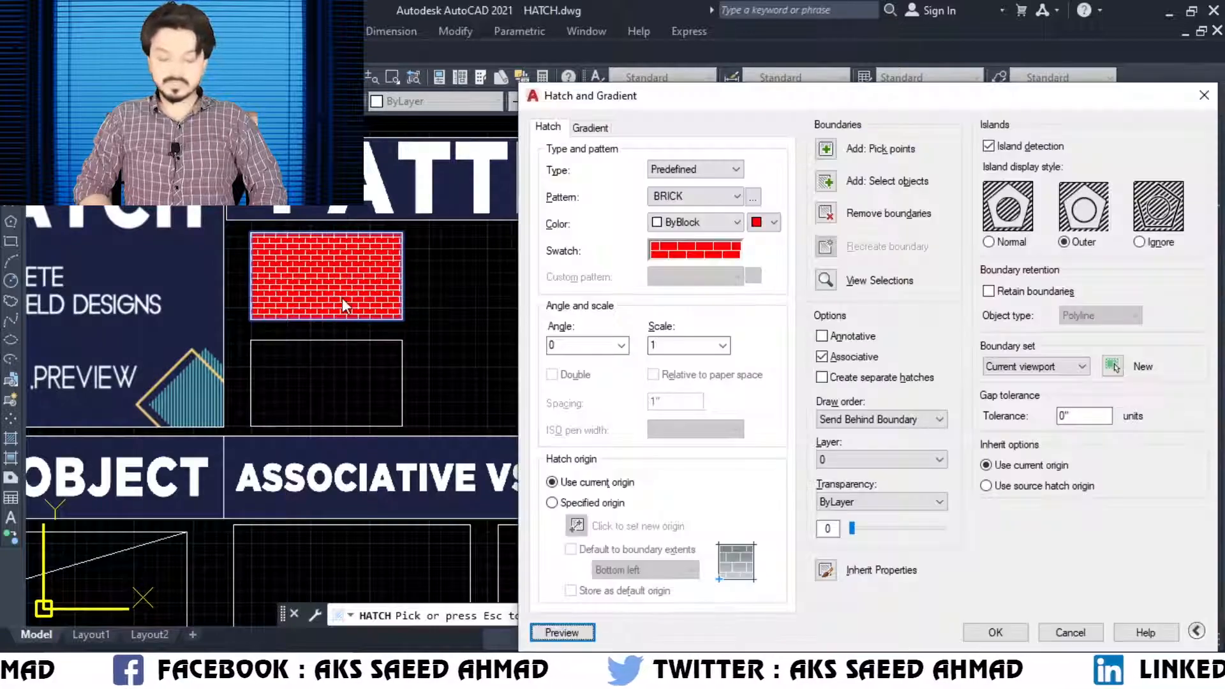
{"action": "left_click", "coordinate": [993, 631]}
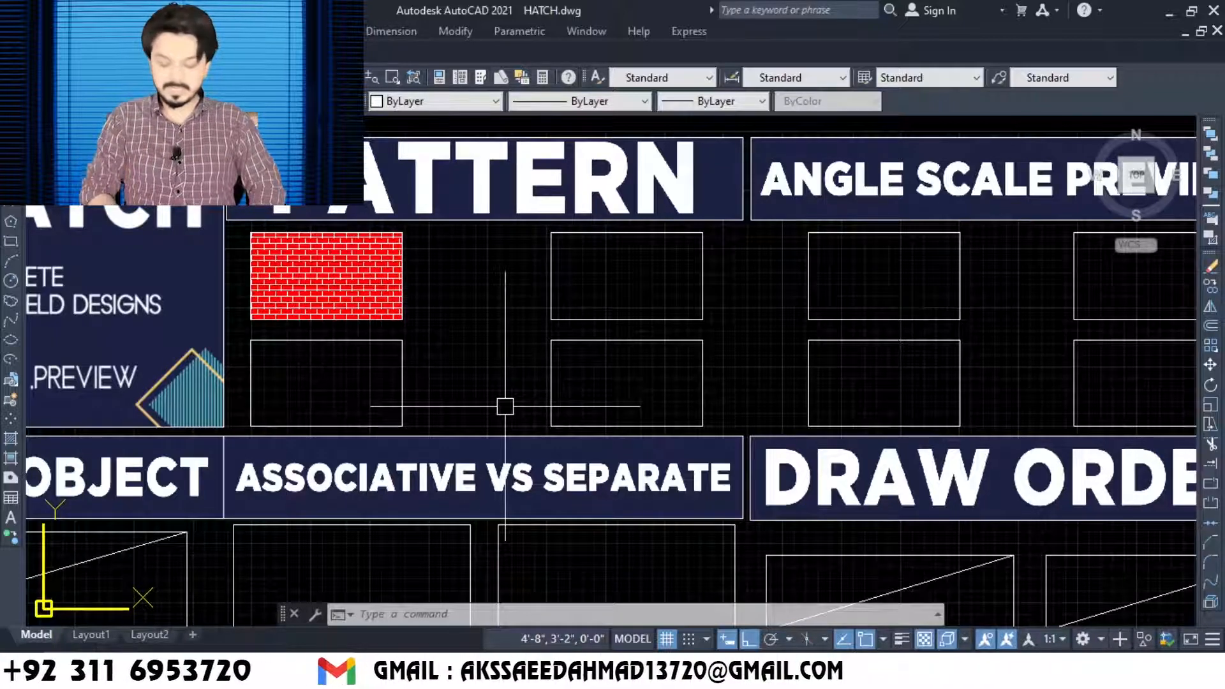
Hatch the upper-right rectangle under the PATTERN heading with the AR-SAND pattern.
{"action": "key", "text": "Return"}
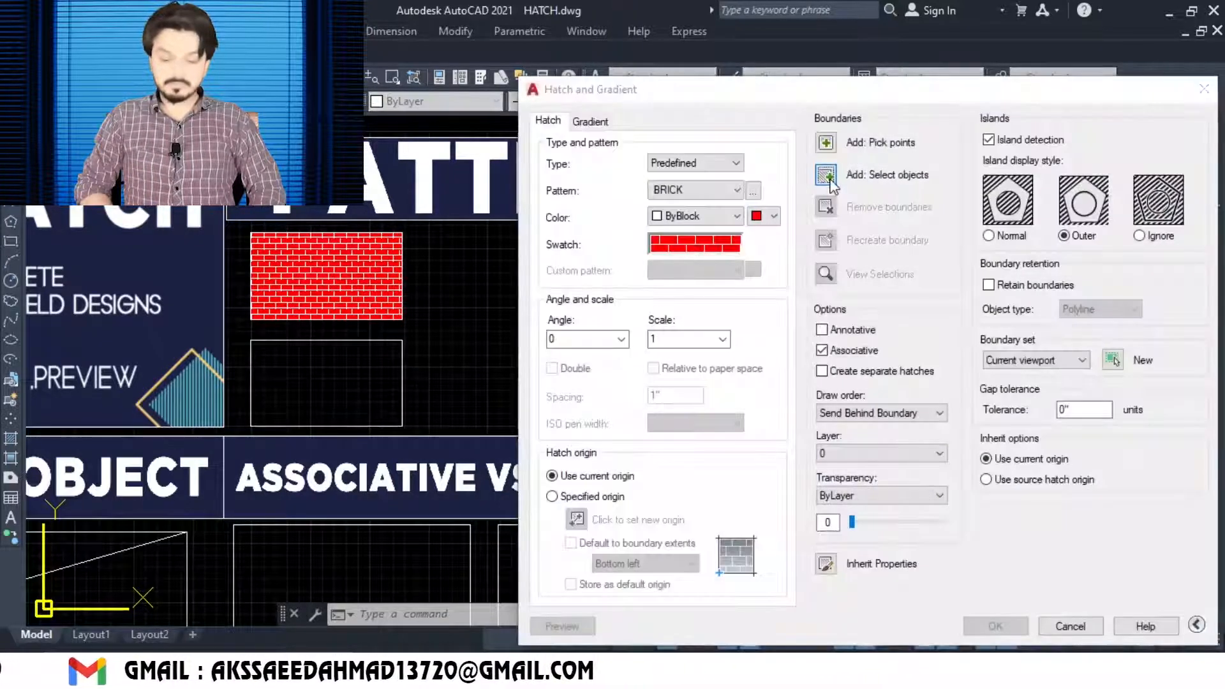
{"action": "left_click", "coordinate": [823, 181]}
{"action": "key", "text": "Return"}
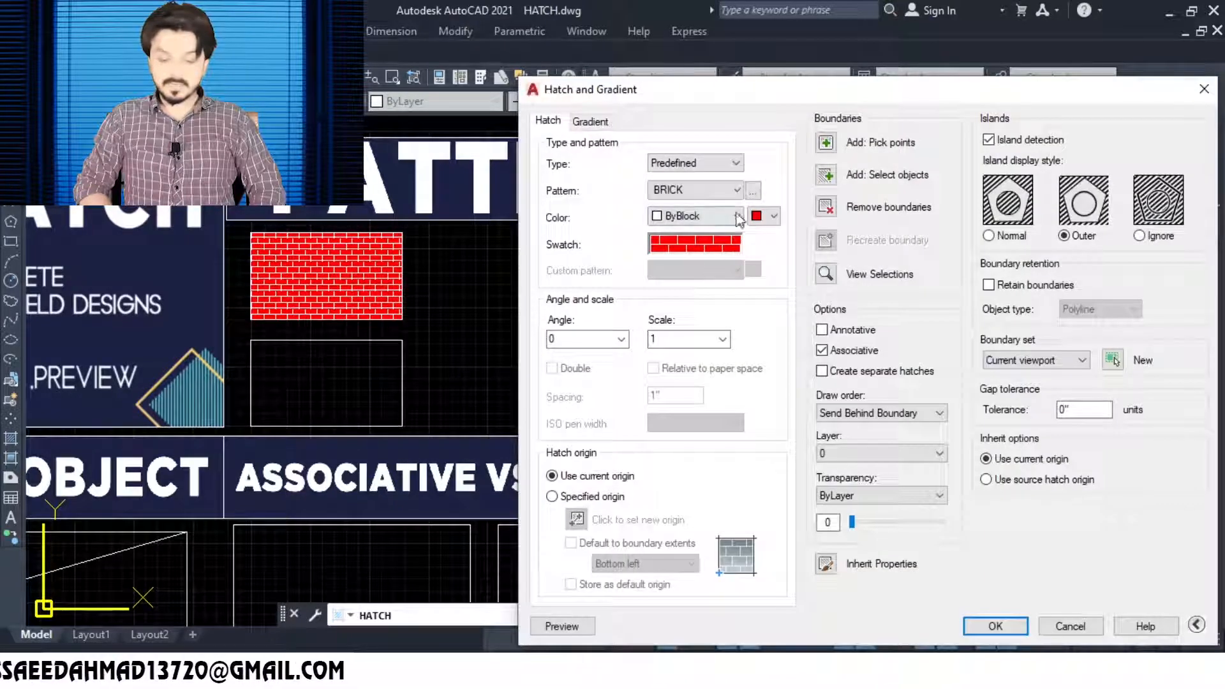
{"action": "left_click", "coordinate": [753, 190]}
{"action": "left_click", "coordinate": [502, 411]}
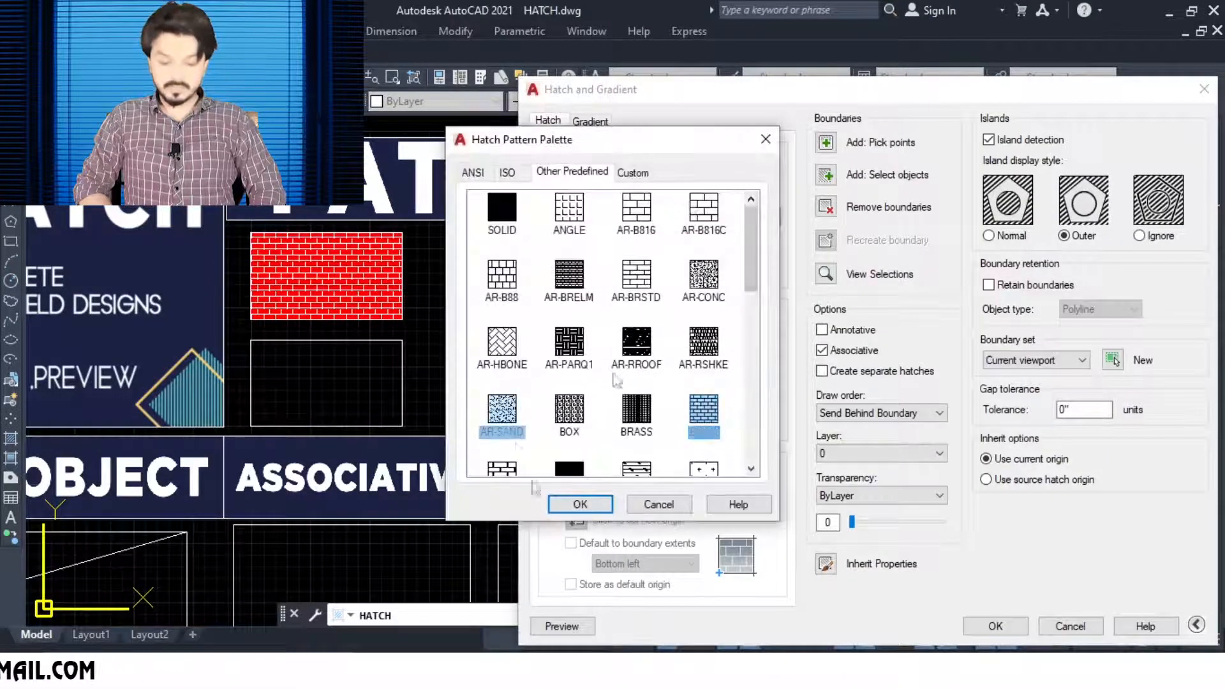
{"action": "left_click", "coordinate": [579, 505]}
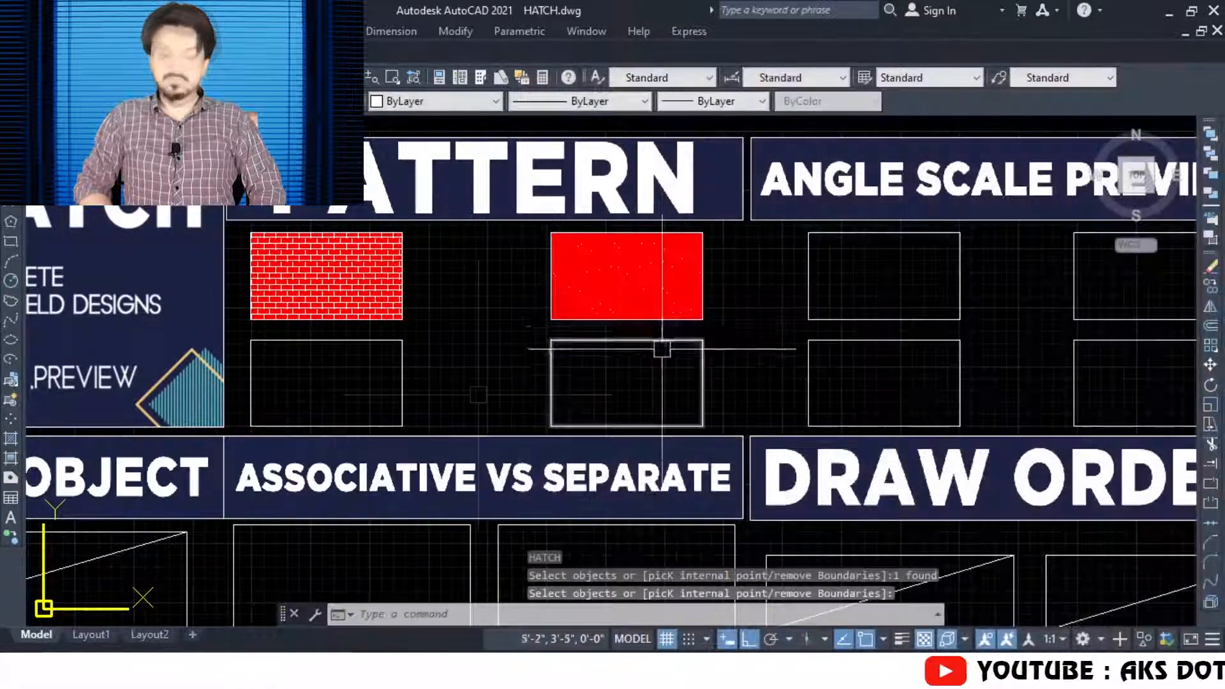
Hatch the lower-left rectangle under the PATTERN heading with the ISO05W100 pattern.
{"action": "key", "text": "Return"}
{"action": "left_click", "coordinate": [752, 190]}
{"action": "left_click", "coordinate": [507, 172]}
{"action": "left_click", "coordinate": [703, 217]}
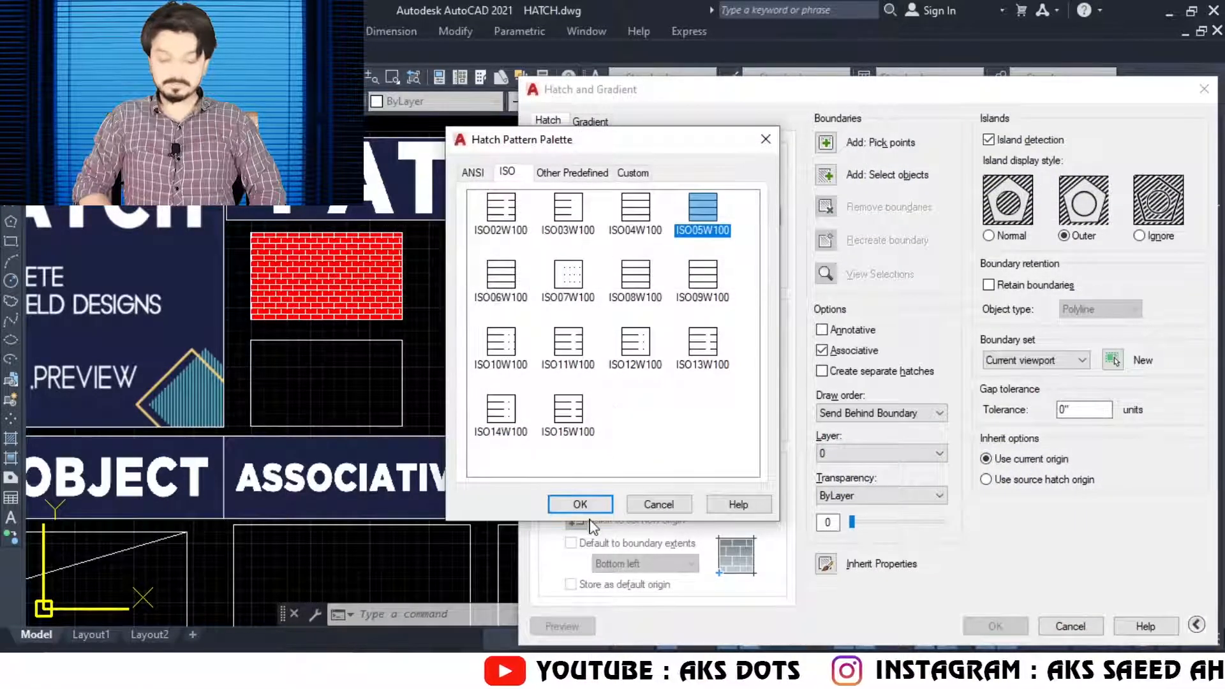
{"action": "left_click", "coordinate": [580, 504]}
{"action": "left_click", "coordinate": [825, 174]}
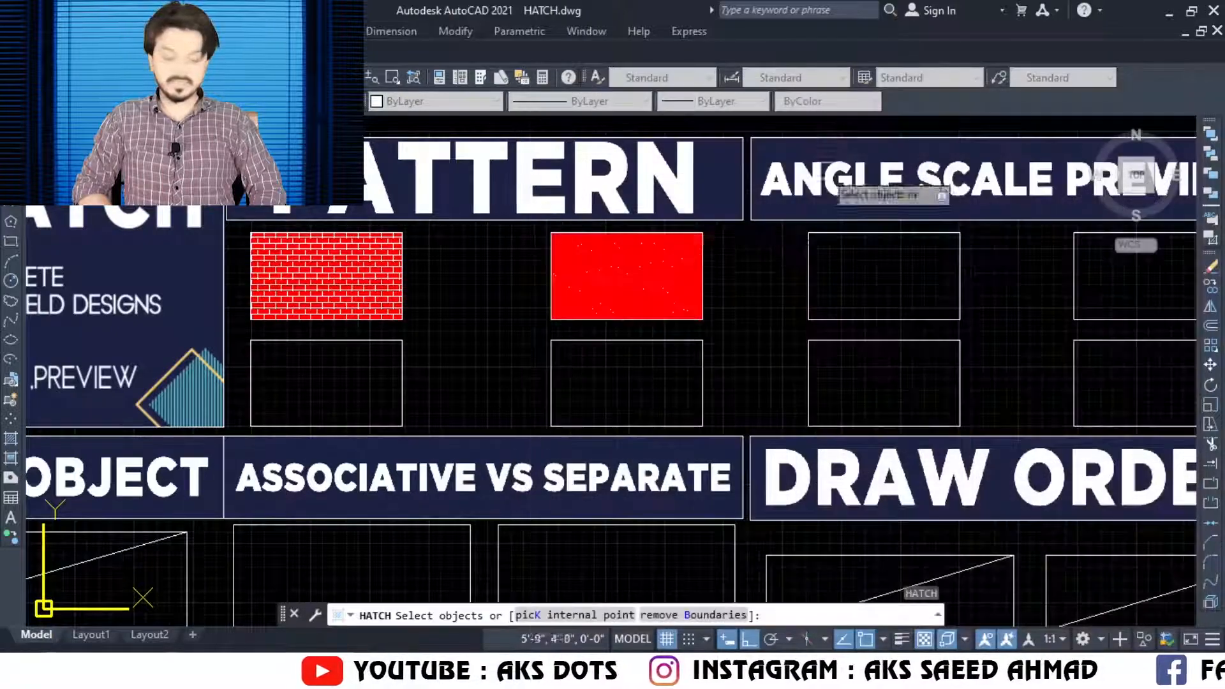
{"action": "left_click", "coordinate": [402, 381]}
{"action": "key", "text": "Return"}
{"action": "key", "text": "Return"}
Hatch the lower-right rectangle under the PATTERN heading with the ANSI34 pattern.
{"action": "type", "text": "h"}
{"action": "key", "text": "Return"}
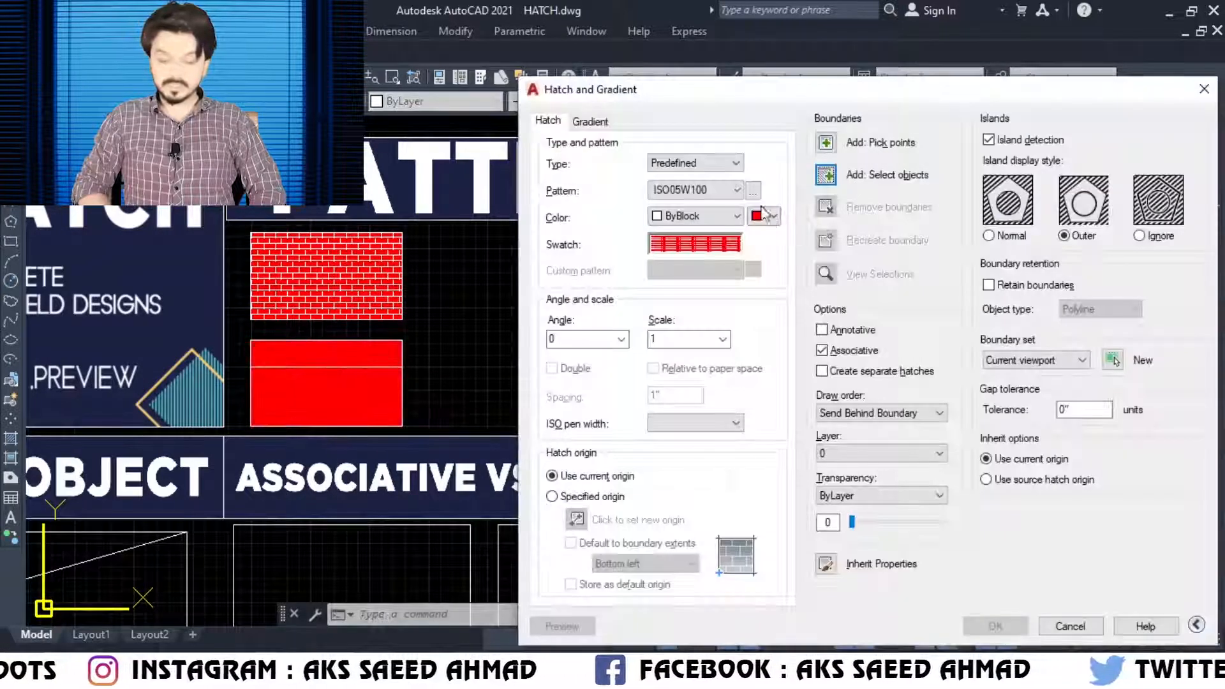
{"action": "left_click", "coordinate": [767, 182]}
{"action": "left_click", "coordinate": [473, 173]}
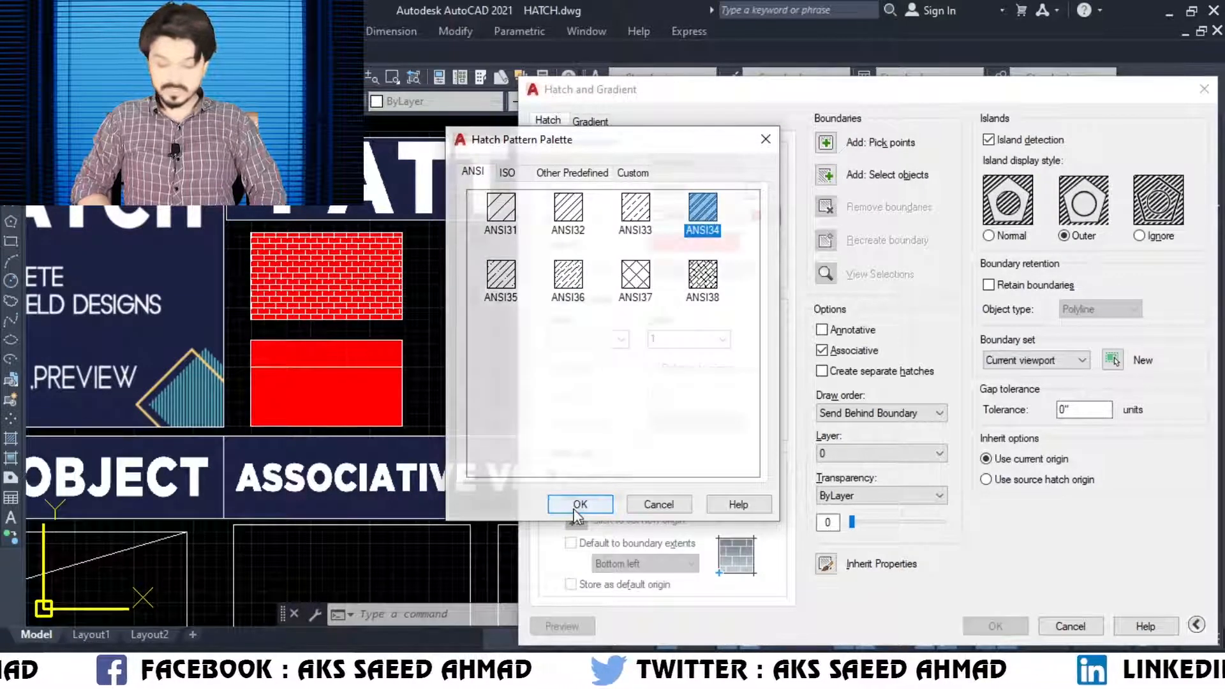
{"action": "left_click", "coordinate": [580, 504]}
{"action": "left_click", "coordinate": [825, 174]}
{"action": "left_click", "coordinate": [700, 396]}
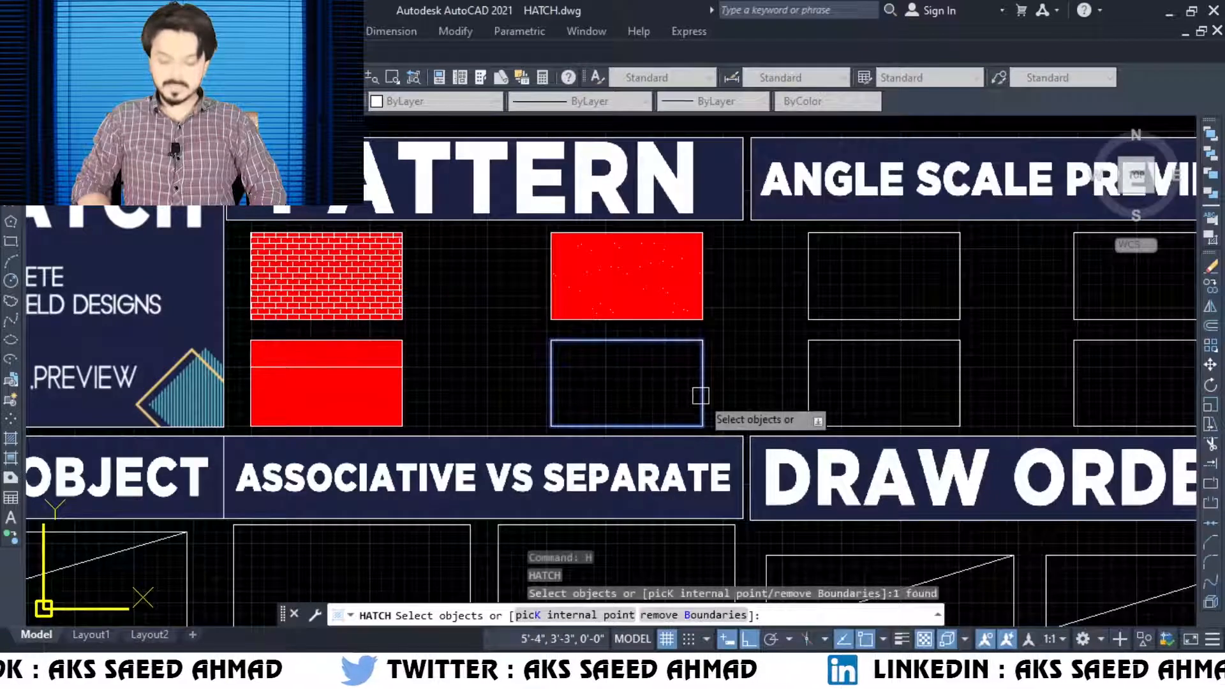
{"action": "key", "text": "Return"}
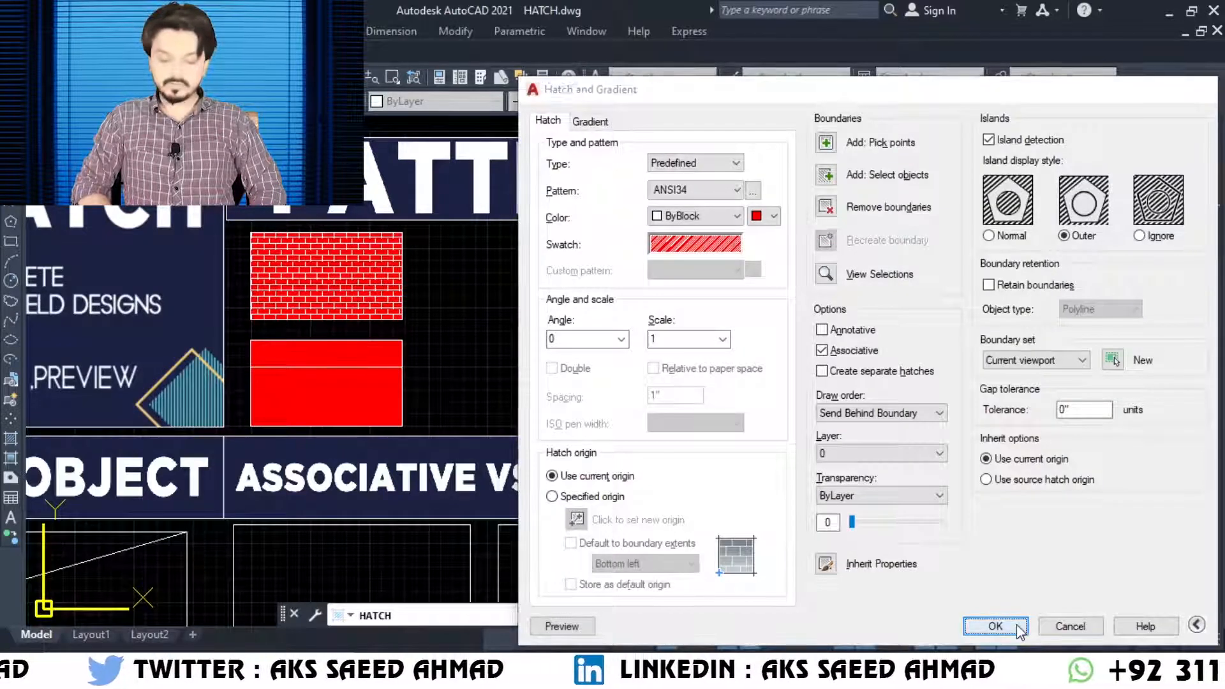
{"action": "left_click", "coordinate": [1018, 630]}
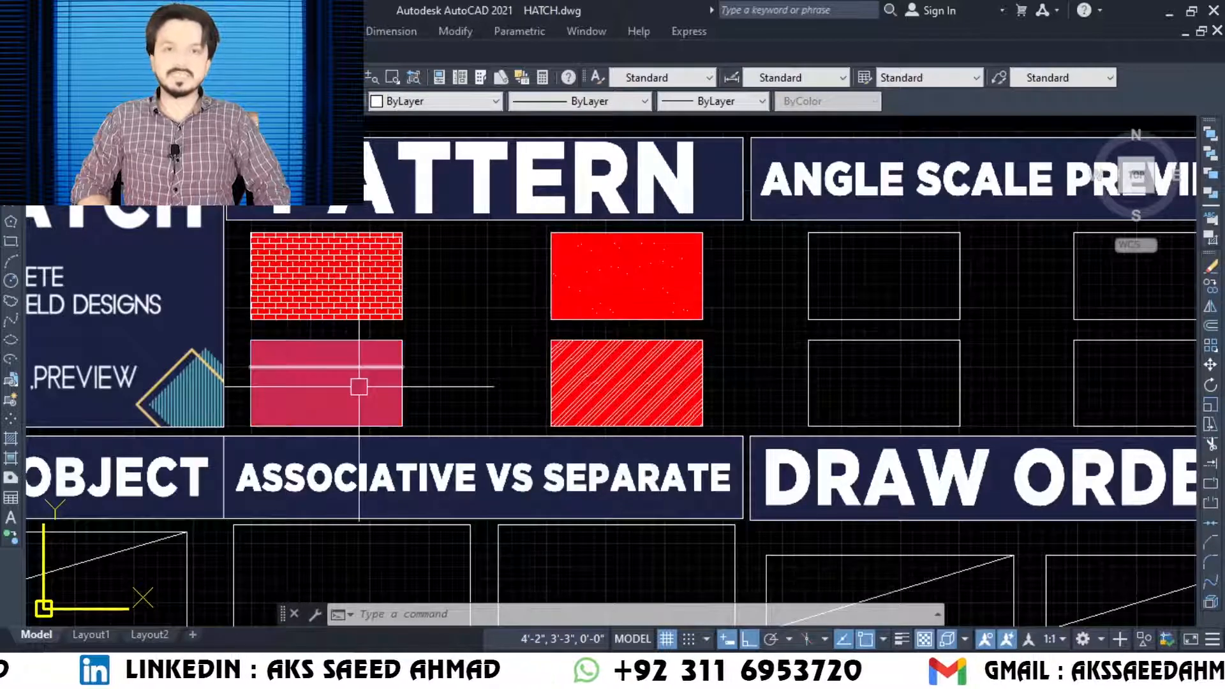
Hatch the upper-left rectangle under the ANGLE SCALE PREVIEW heading with the predefined BRICK pattern.
{"action": "type", "text": "p"}
{"action": "key", "text": "Return"}
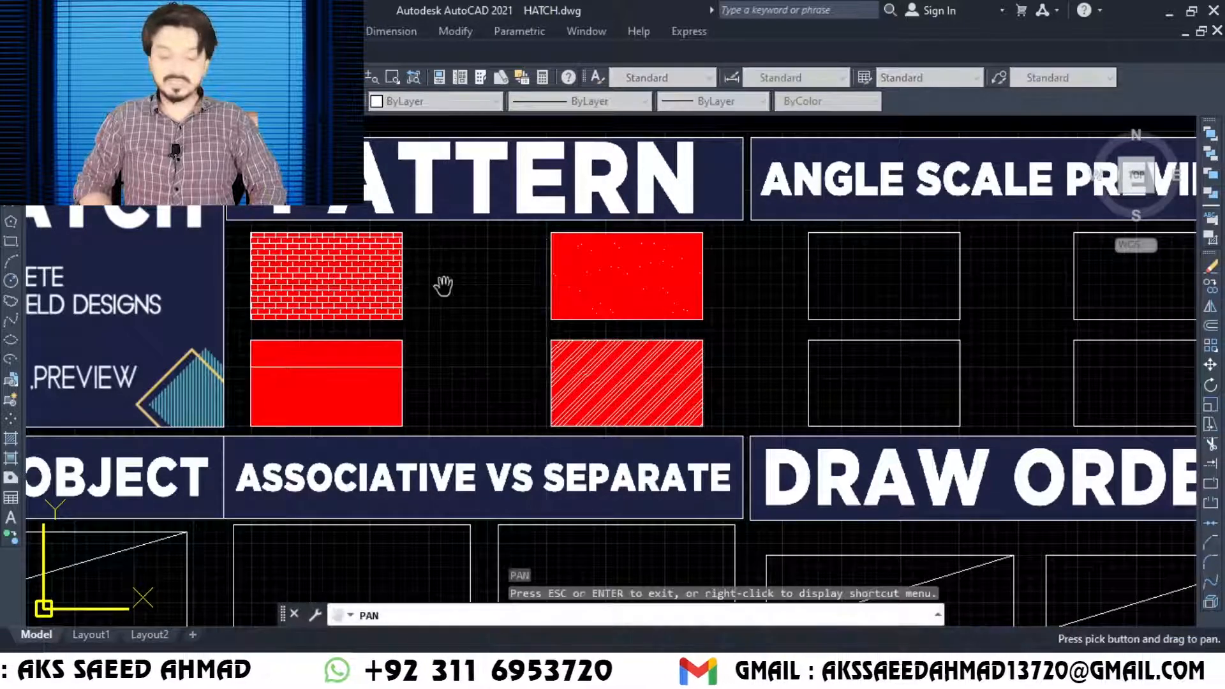
{"action": "mouse_move", "coordinate": [883, 340]}
{"action": "left_mouse_down"}
{"action": "mouse_move", "coordinate": [648, 347]}
{"action": "mouse_move", "coordinate": [673, 349]}
{"action": "left_mouse_up"}
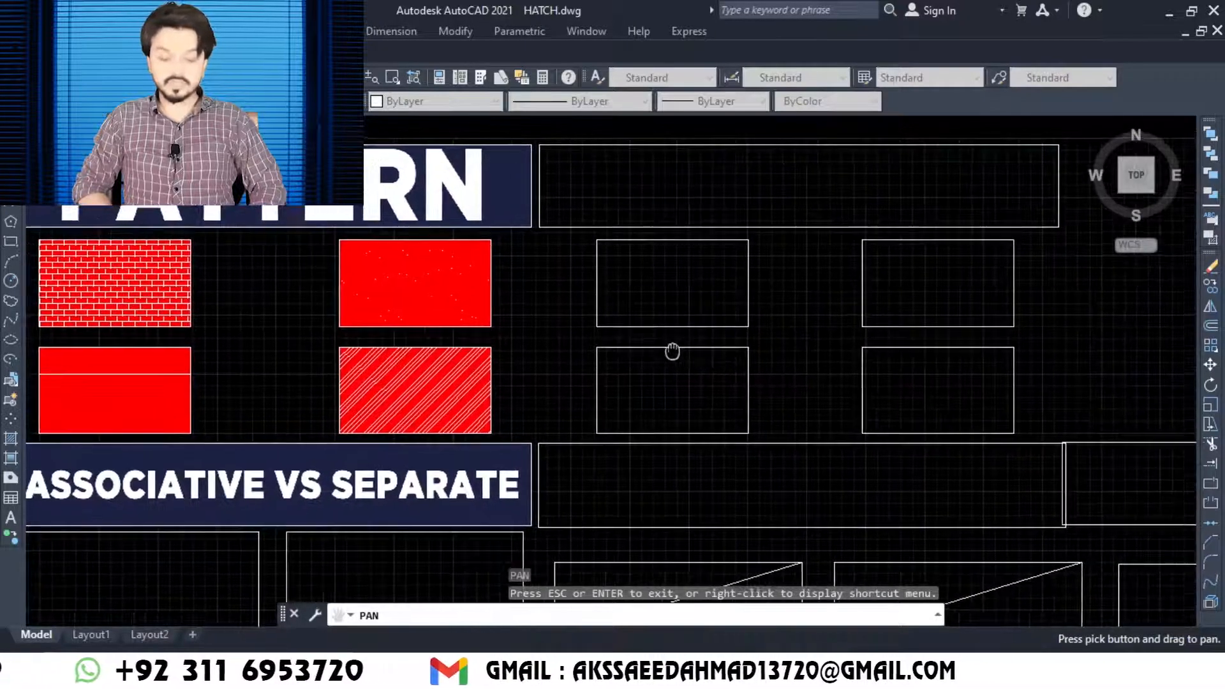
{"action": "key", "text": "Escape"}
{"action": "type", "text": "h"}
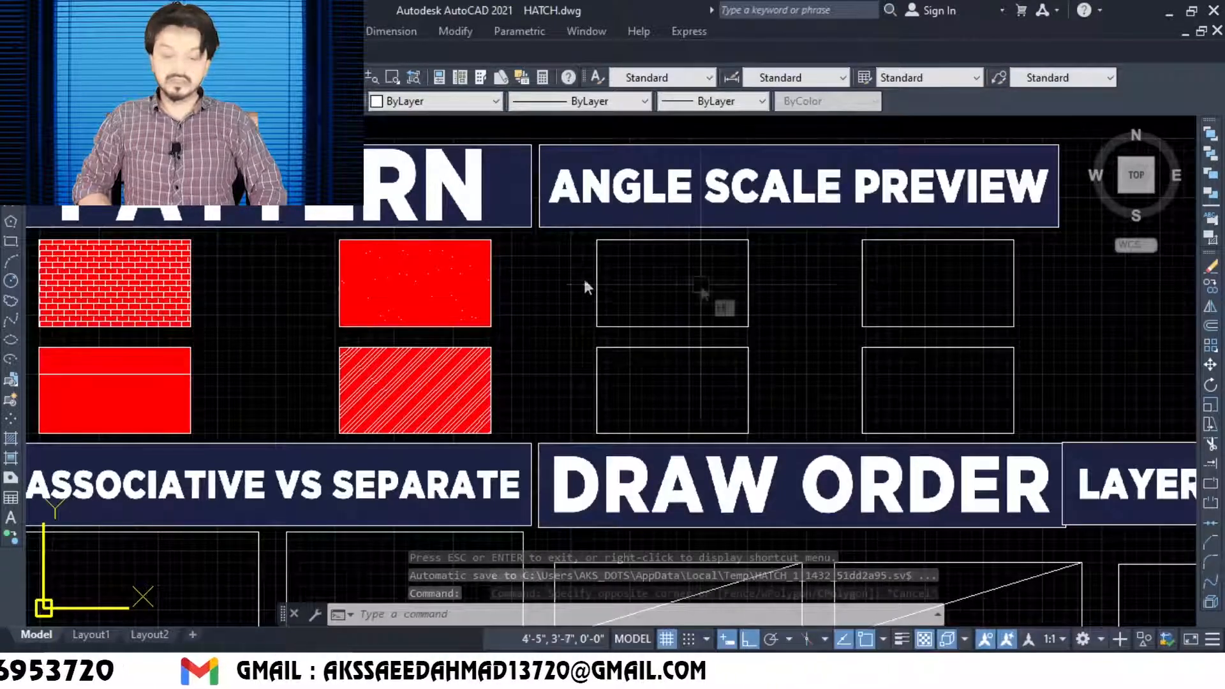
{"action": "key", "text": "Return"}
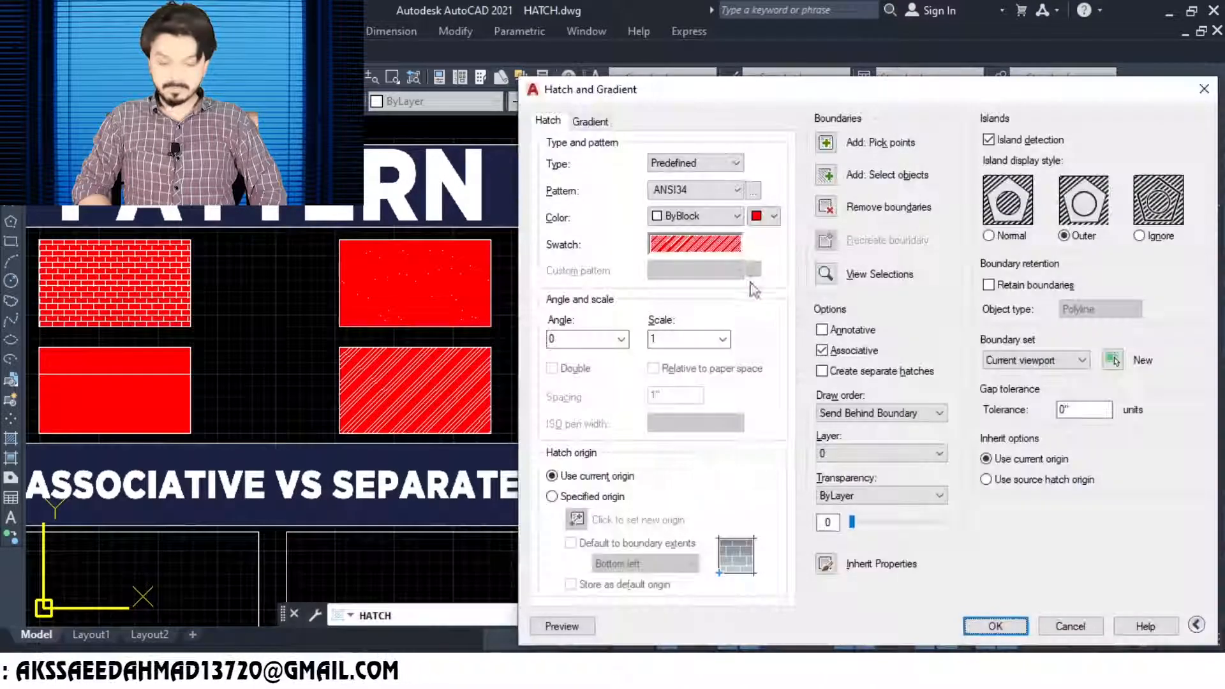
{"action": "left_click", "coordinate": [753, 190]}
{"action": "left_click", "coordinate": [572, 172]}
{"action": "left_click", "coordinate": [704, 418]}
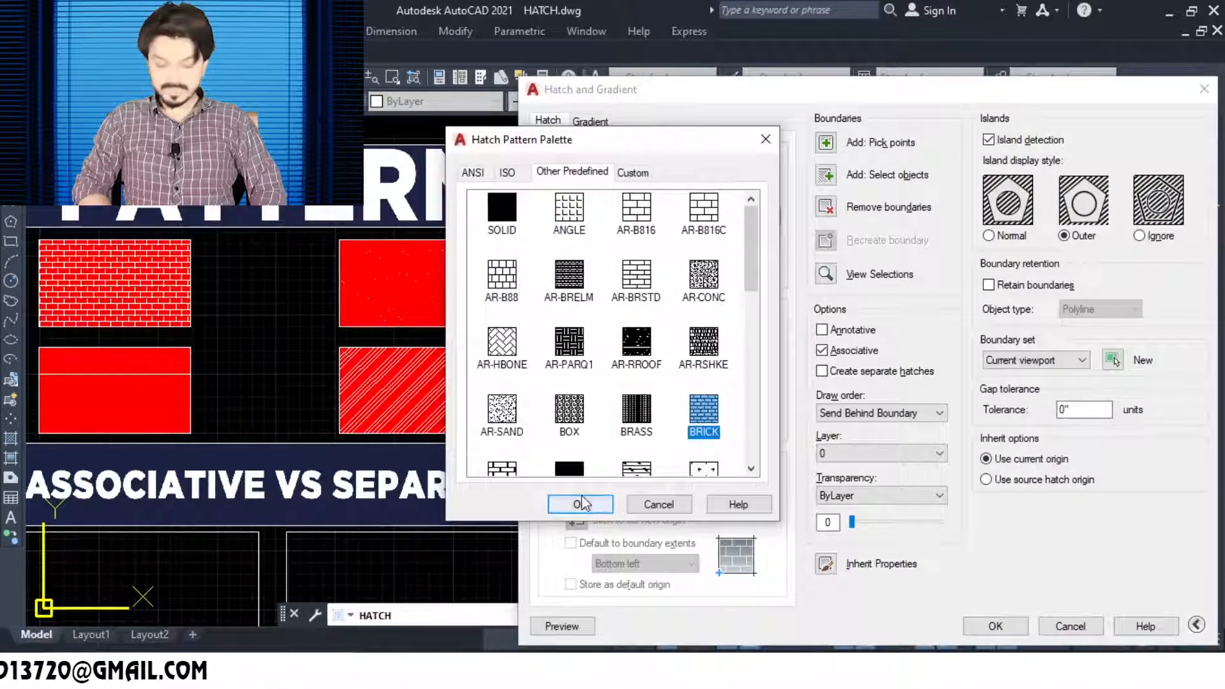
{"action": "left_click", "coordinate": [581, 500]}
{"action": "left_click", "coordinate": [995, 626]}
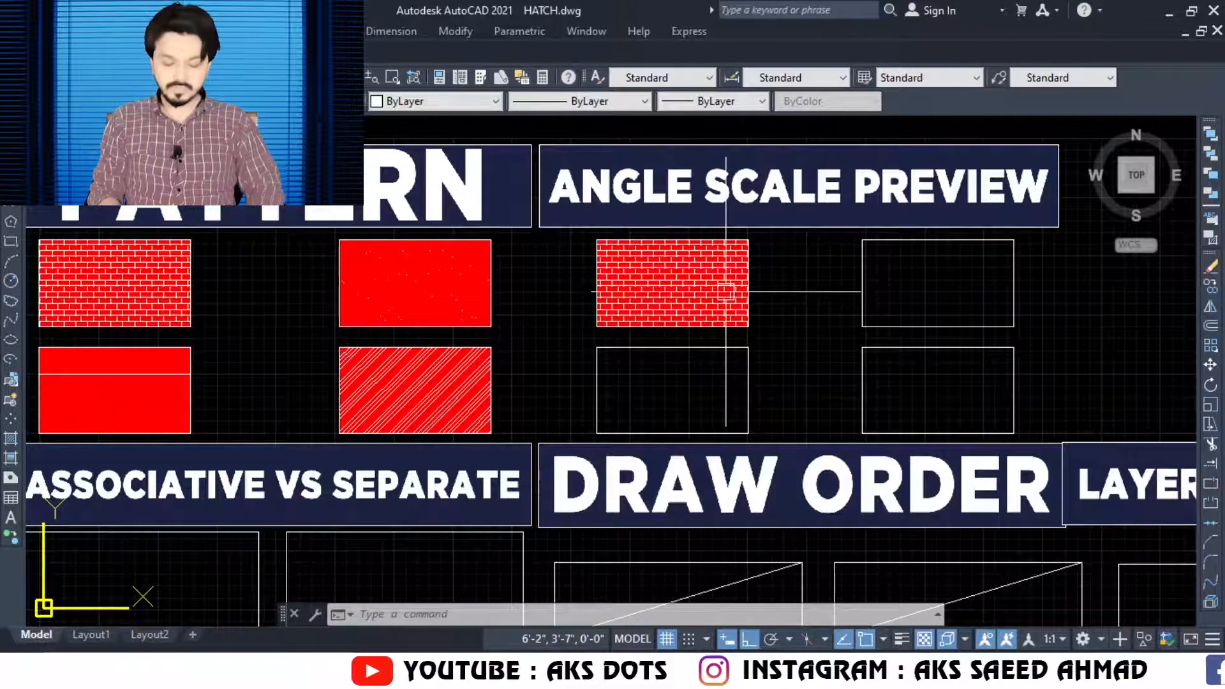
Edit the brick hatch in the upper-left ANGLE SCALE PREVIEW rectangle, setting its angle to 30, and preview it before applying.
{"action": "type", "text": "E"}
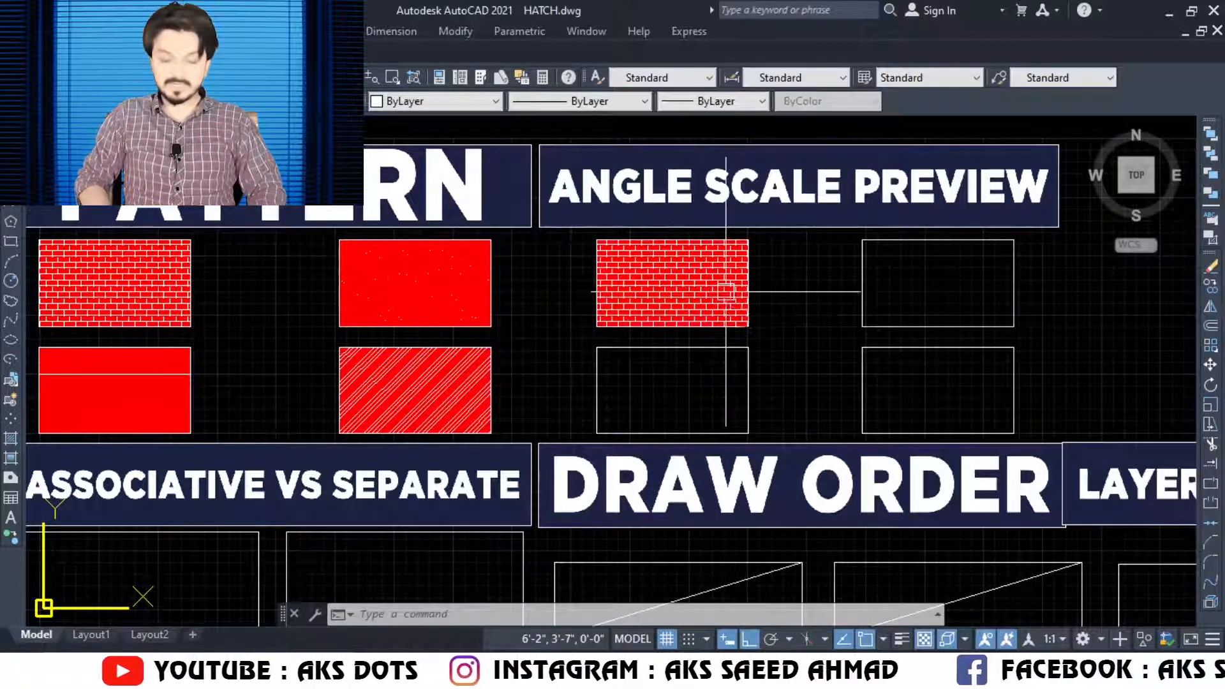
{"action": "key", "text": "Return"}
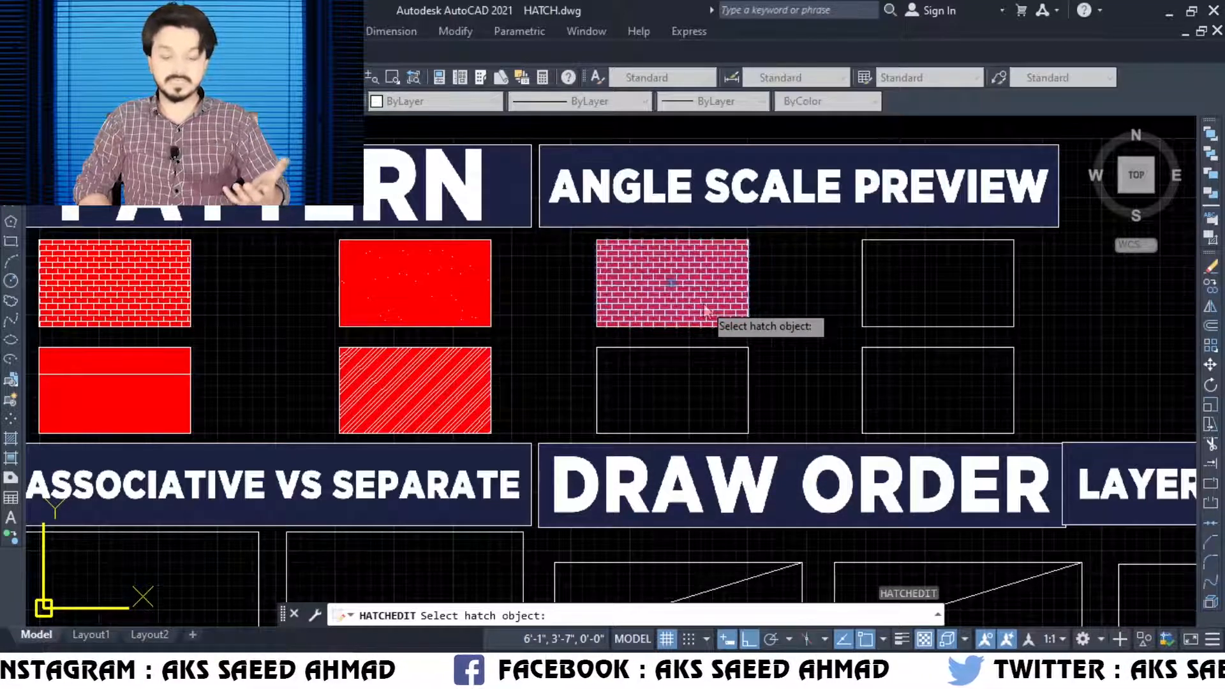
{"action": "left_click", "coordinate": [703, 301]}
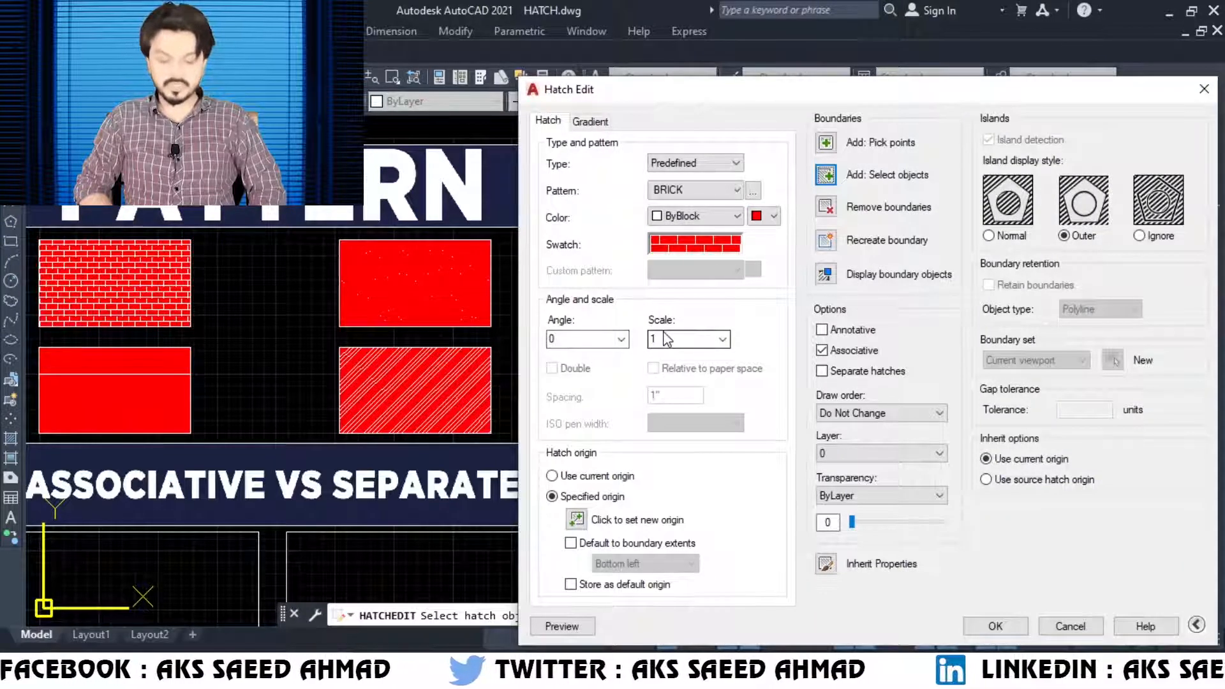
{"action": "double_click", "coordinate": [586, 338]}
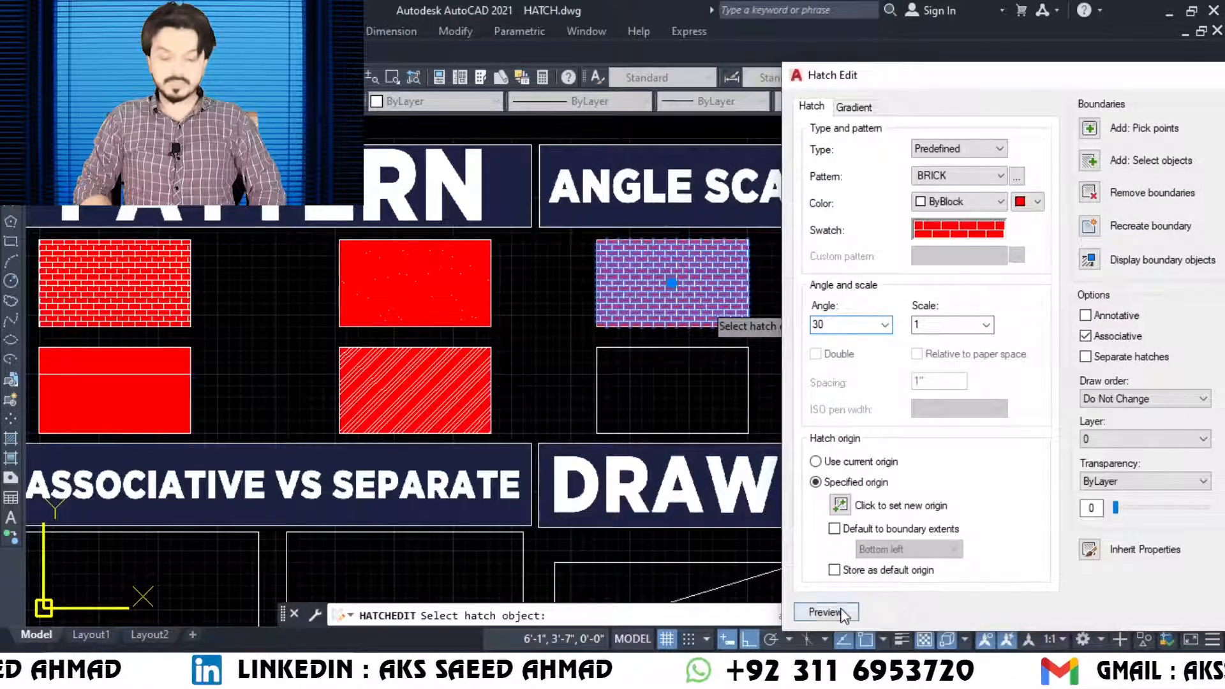
{"action": "left_click", "coordinate": [825, 611]}
{"action": "left_click", "coordinate": [700, 273]}
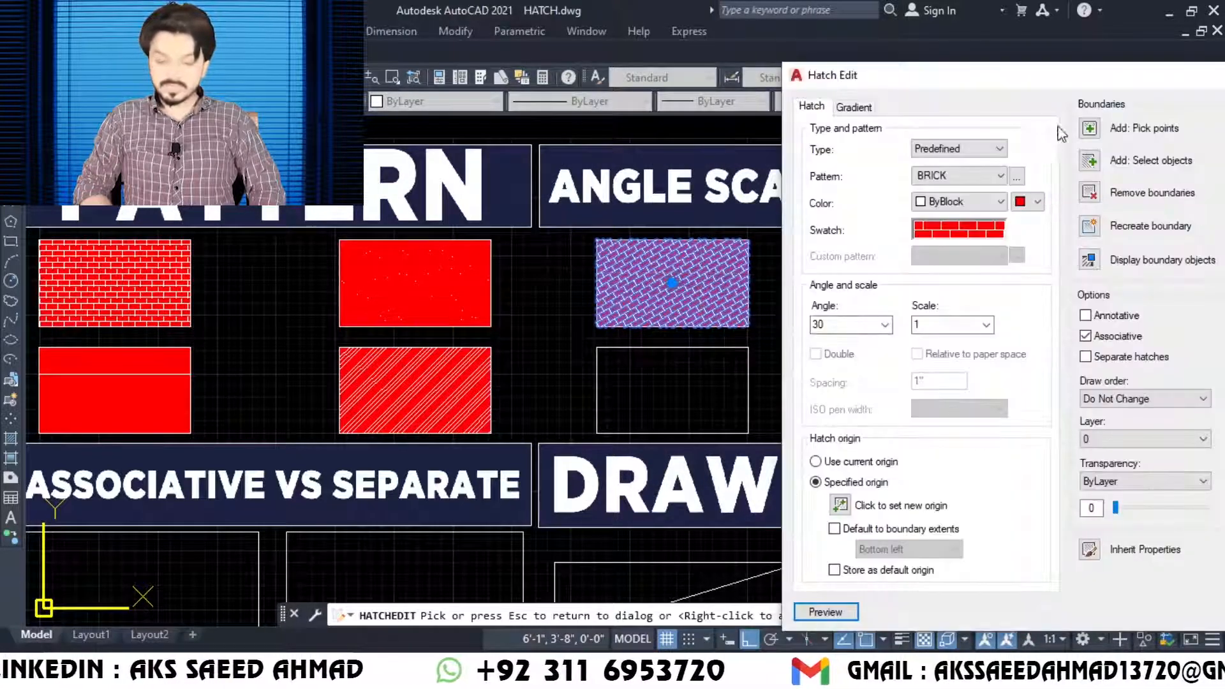
{"action": "left_click_drag", "start_coordinate": [1042, 81], "coordinate": [891, 75]}
{"action": "left_click", "coordinate": [1109, 608]}
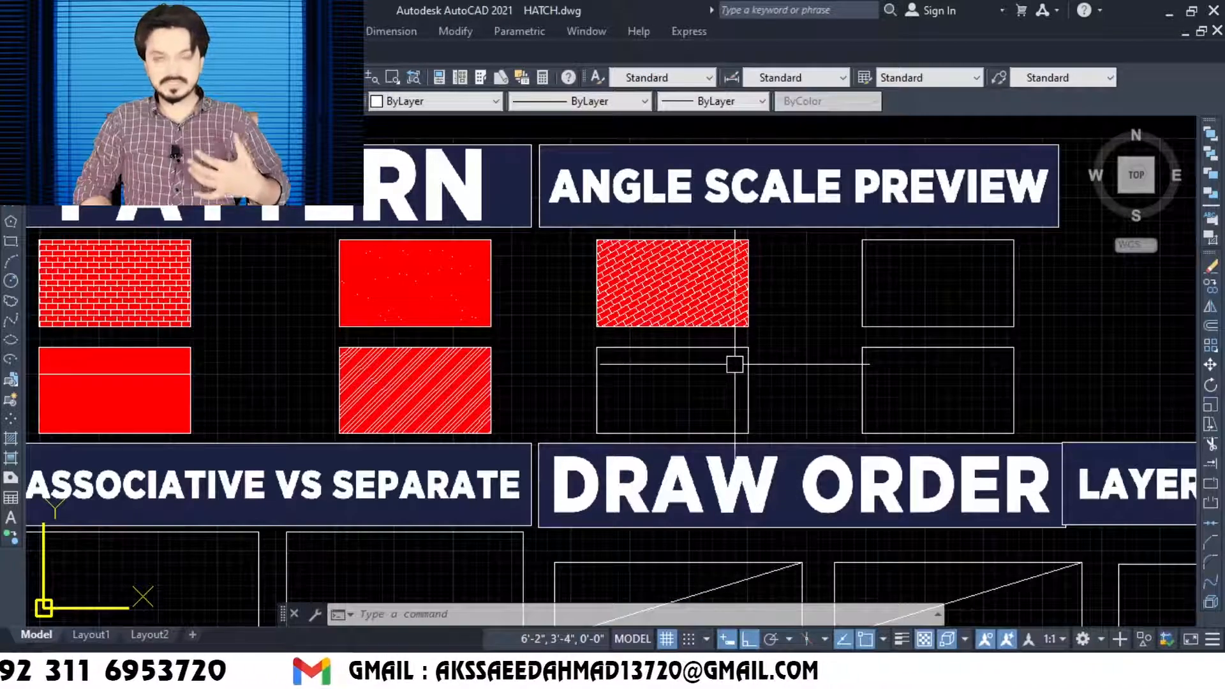
Hatch the lower-left rectangle under ANGLE SCALE PREVIEW, inheriting the properties of the rotated brick hatch above it.
{"action": "type", "text": "h"}
{"action": "key", "text": "Return"}
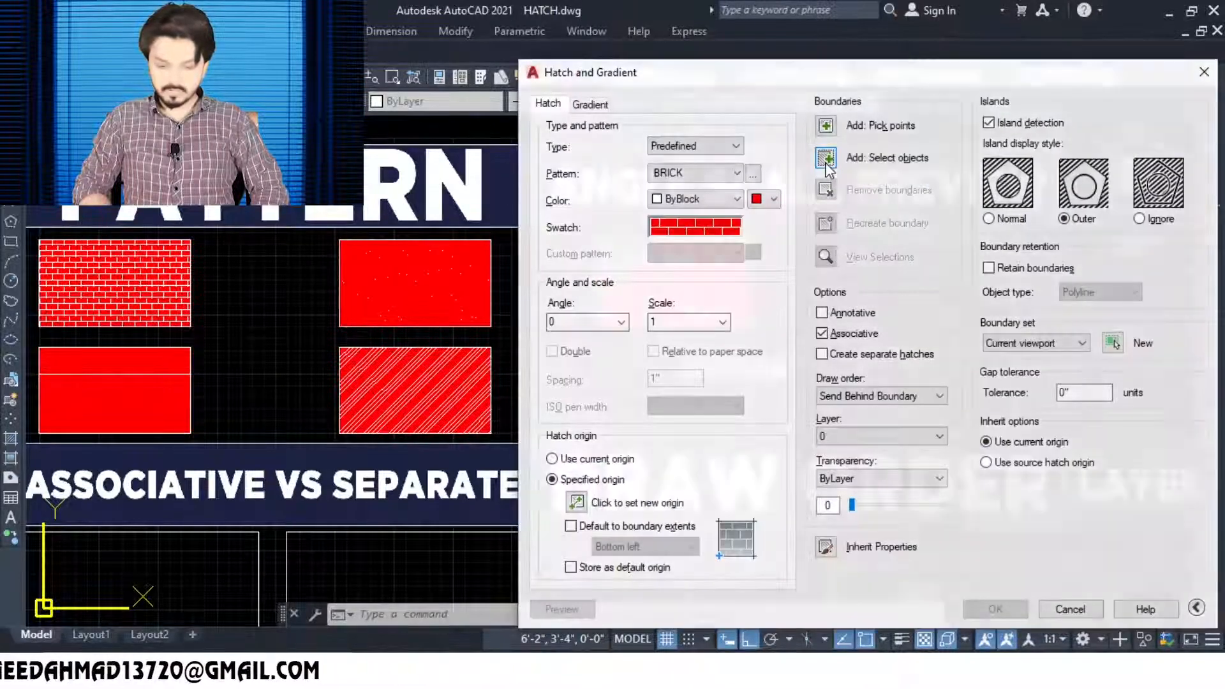
{"action": "left_click", "coordinate": [829, 169]}
{"action": "left_click", "coordinate": [749, 408]}
{"action": "key", "text": "Return"}
{"action": "left_click", "coordinate": [826, 543]}
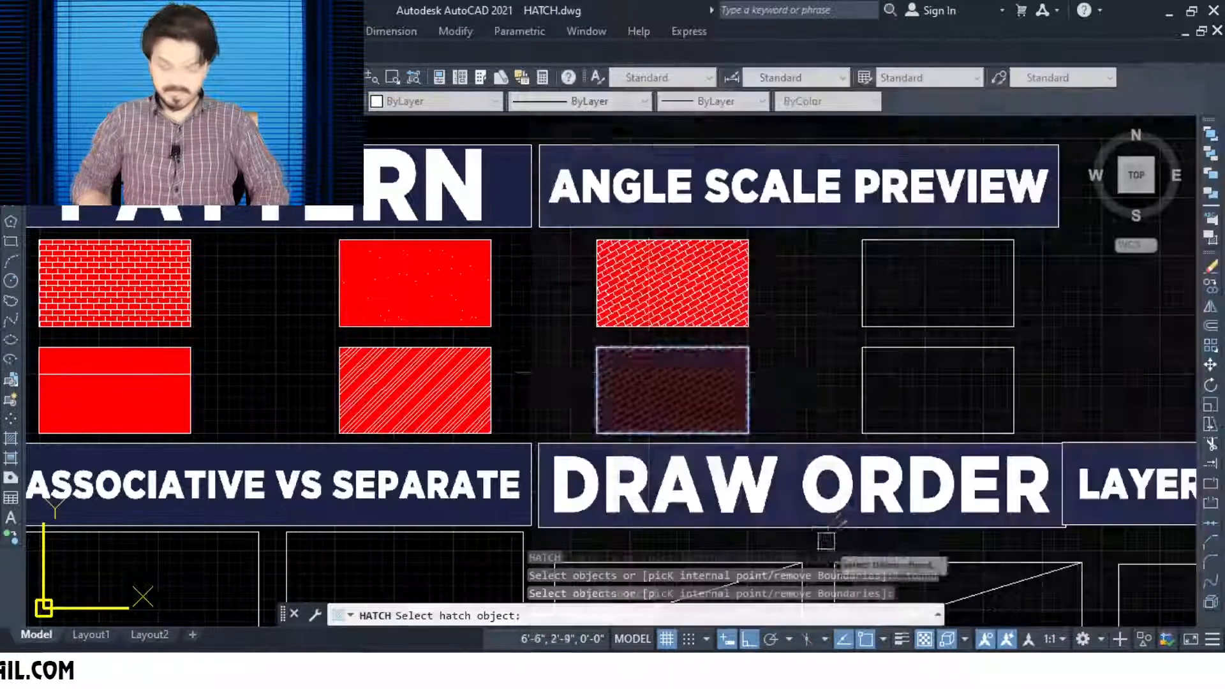
Set the angle of the lower-left ANGLE SCALE PREVIEW rectangle's hatch to 60, preview it and apply the change.
{"action": "double_click", "coordinate": [691, 410]}
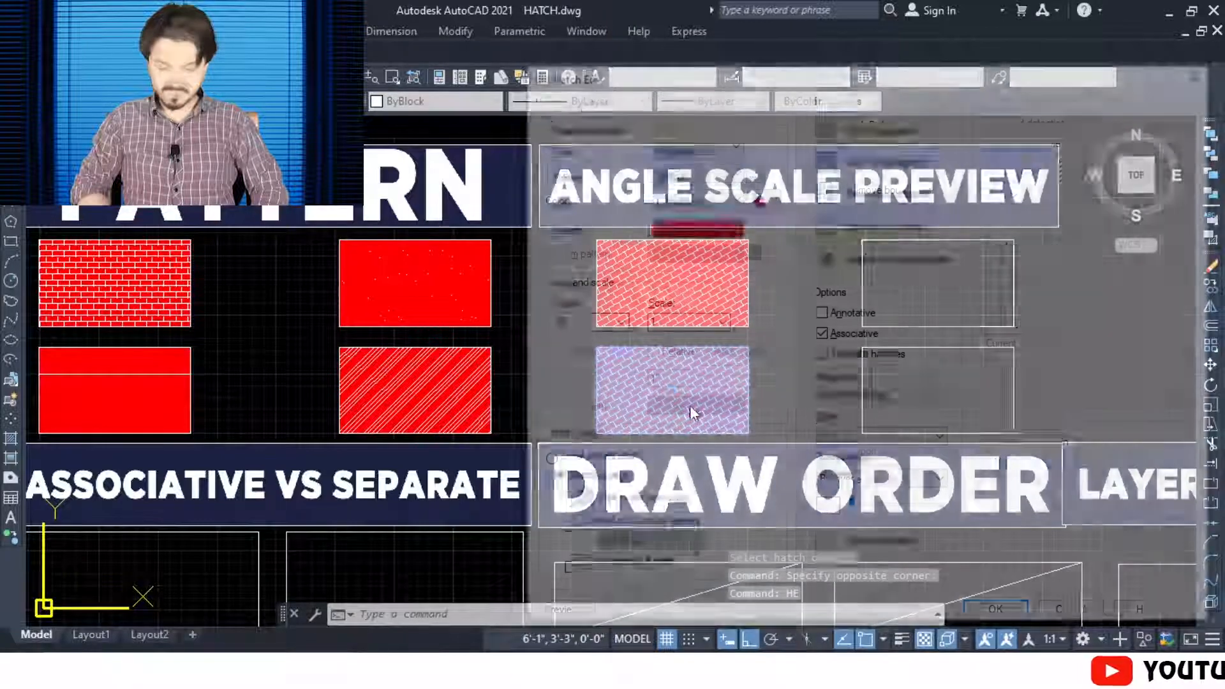
{"action": "double_click", "coordinate": [583, 326]}
{"action": "type", "text": "60"}
{"action": "left_click_drag", "start_coordinate": [825, 77], "coordinate": [802, 77]}
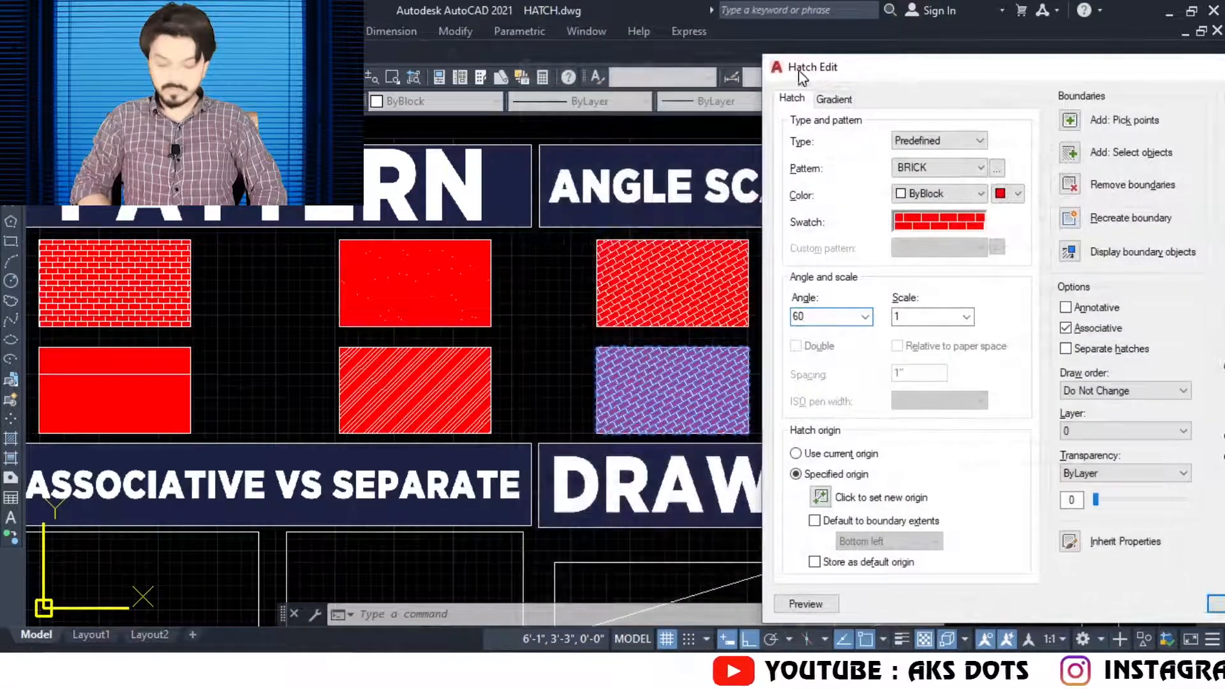
{"action": "left_click", "coordinate": [805, 602]}
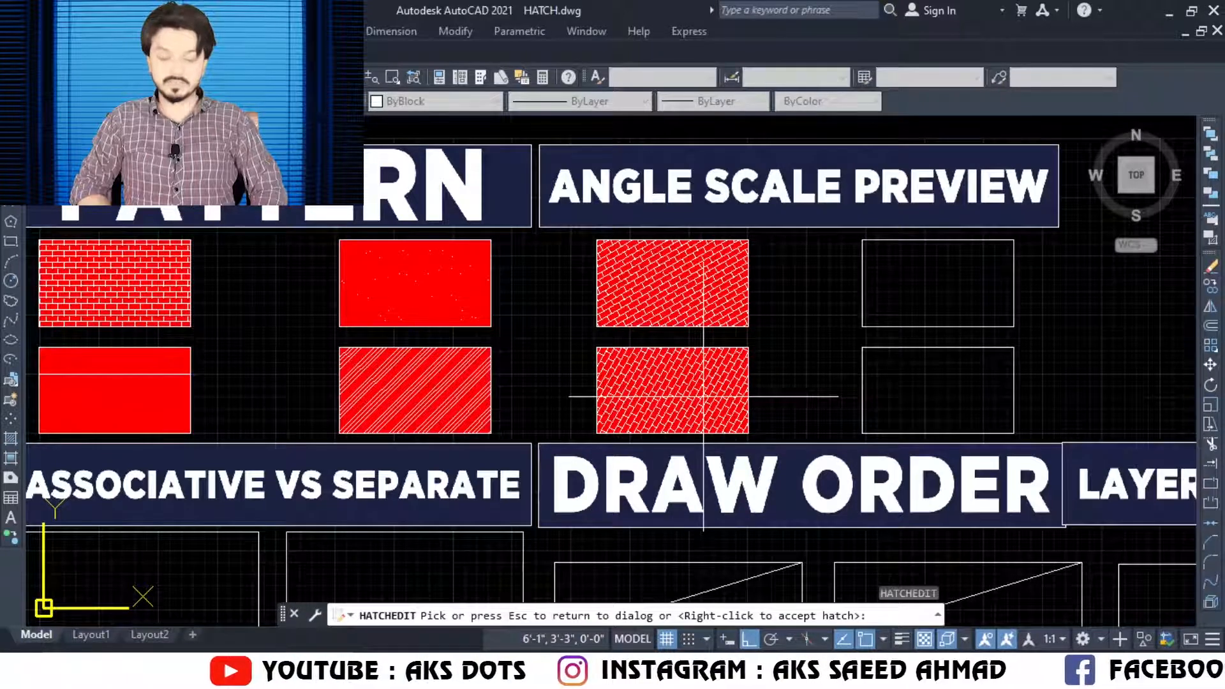
{"action": "left_click", "coordinate": [703, 396]}
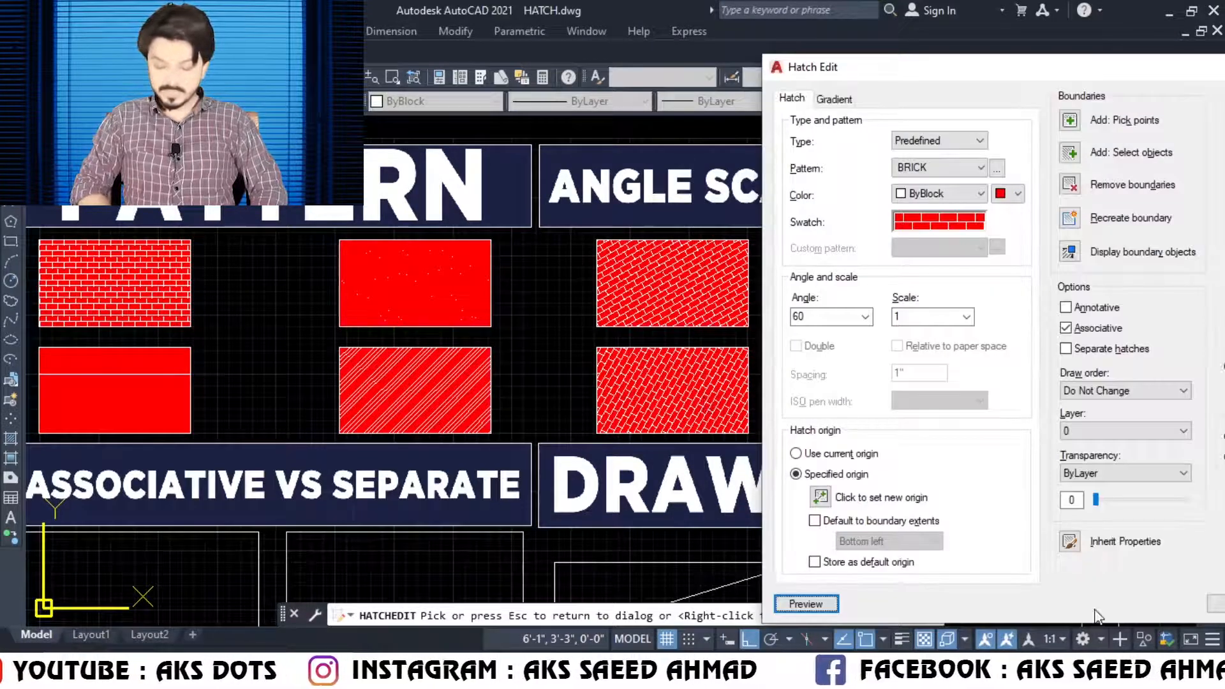
{"action": "left_click", "coordinate": [805, 603]}
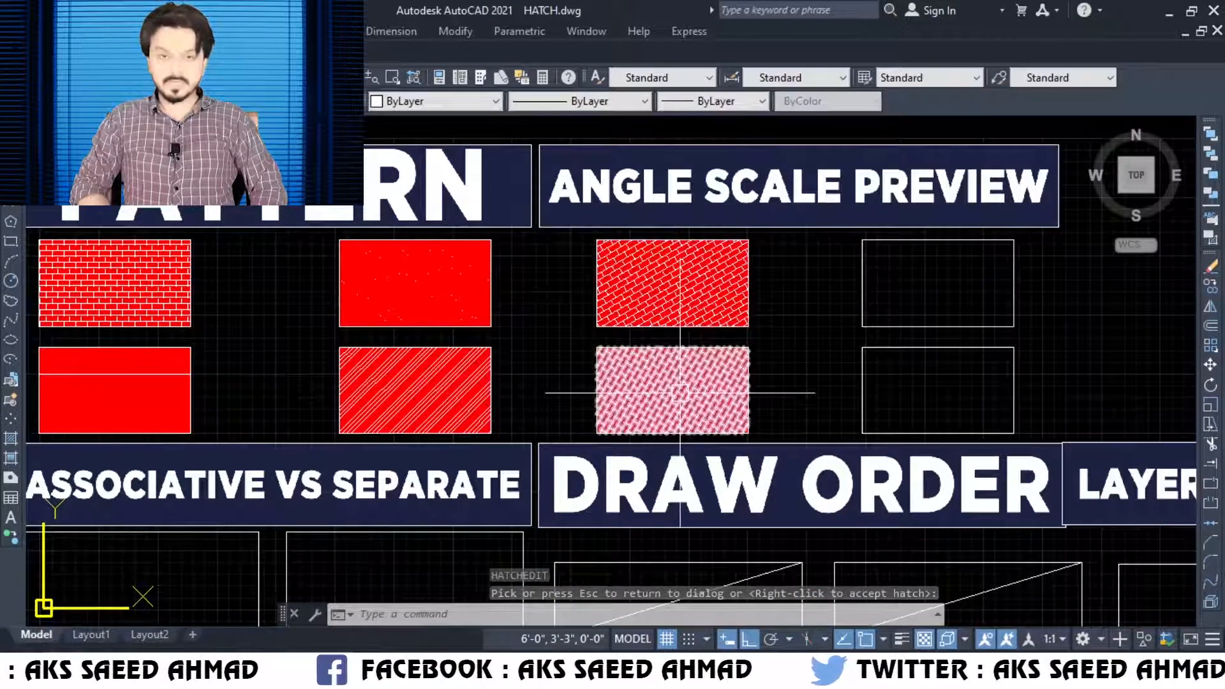
Hatch the upper-right rectangle under ANGLE SCALE PREVIEW with the BRICK pattern at angle 0 and scale 1.
{"action": "right_click", "coordinate": [202, 304]}
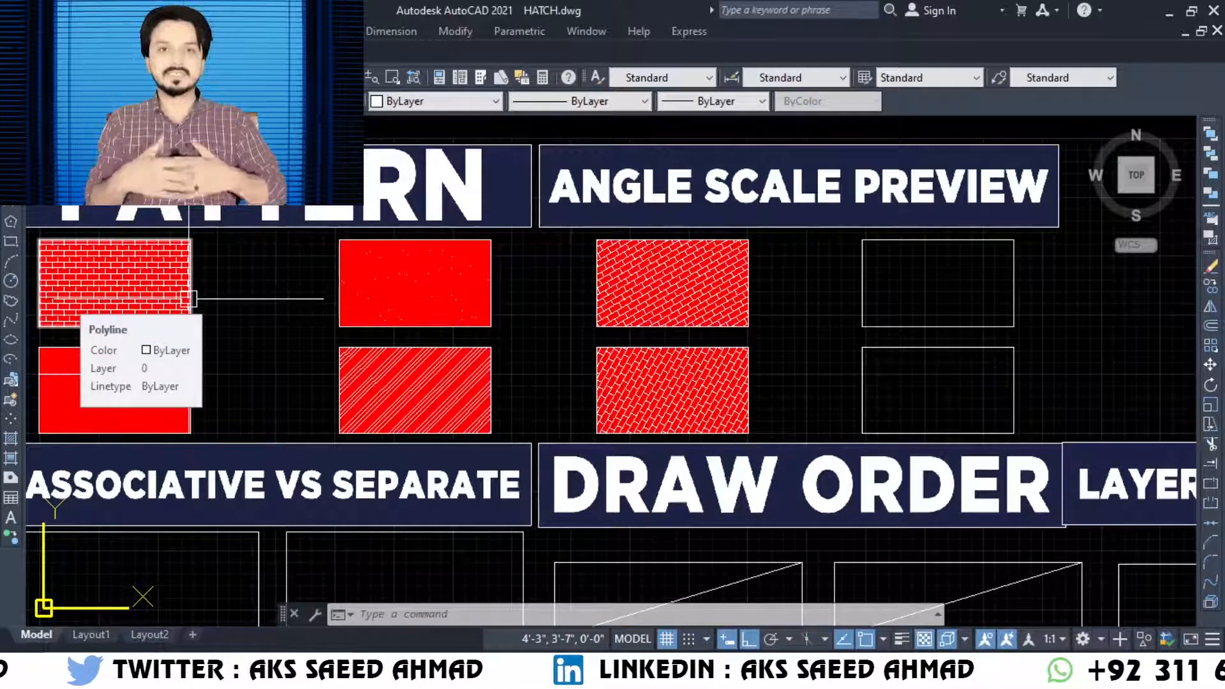
{"action": "double_click", "coordinate": [189, 298]}
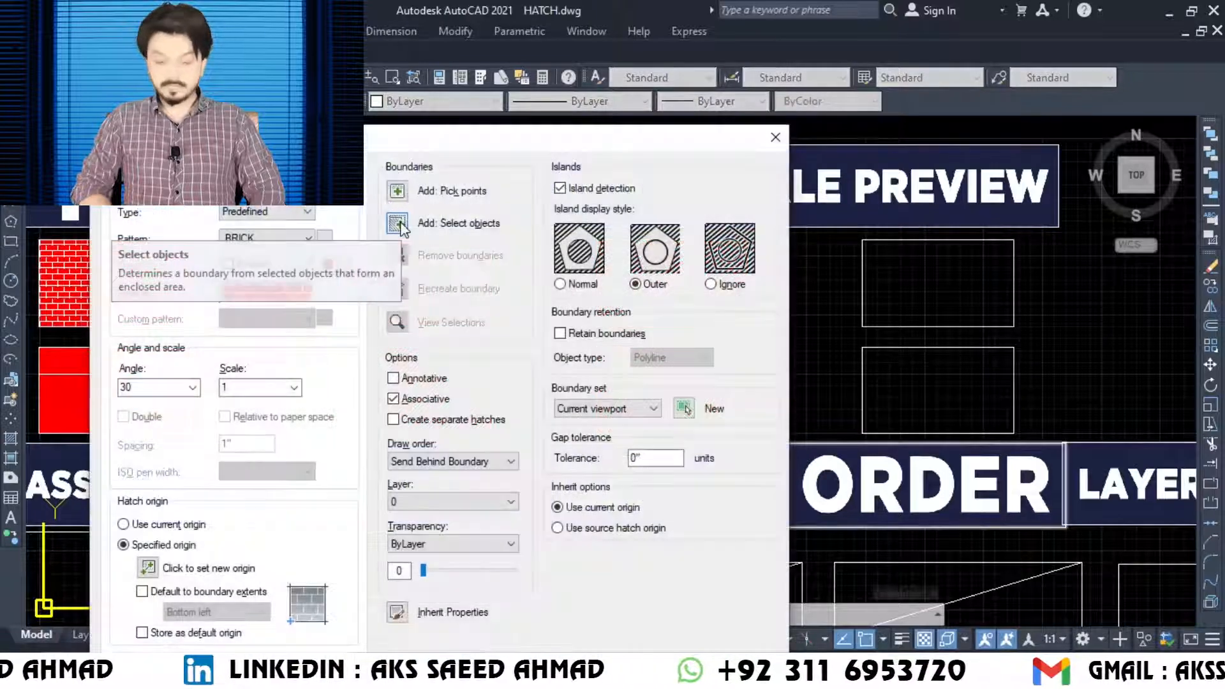
{"action": "left_click", "coordinate": [398, 223]}
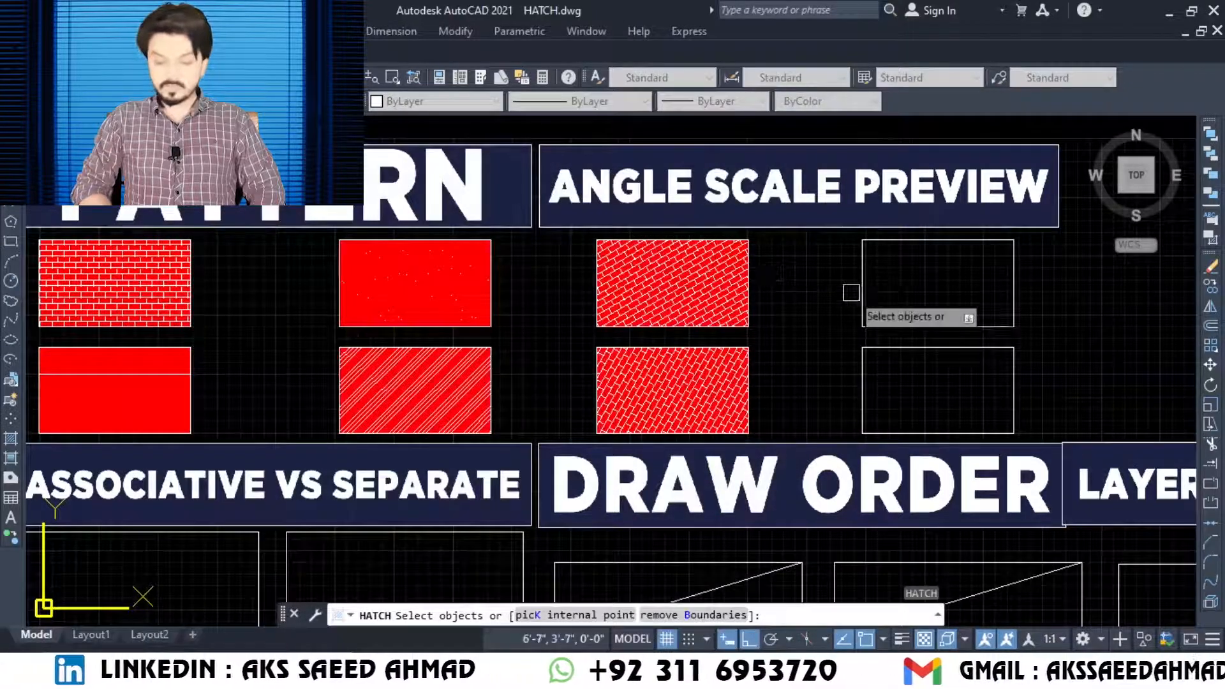
{"action": "left_click", "coordinate": [868, 294]}
{"action": "key", "text": "Return"}
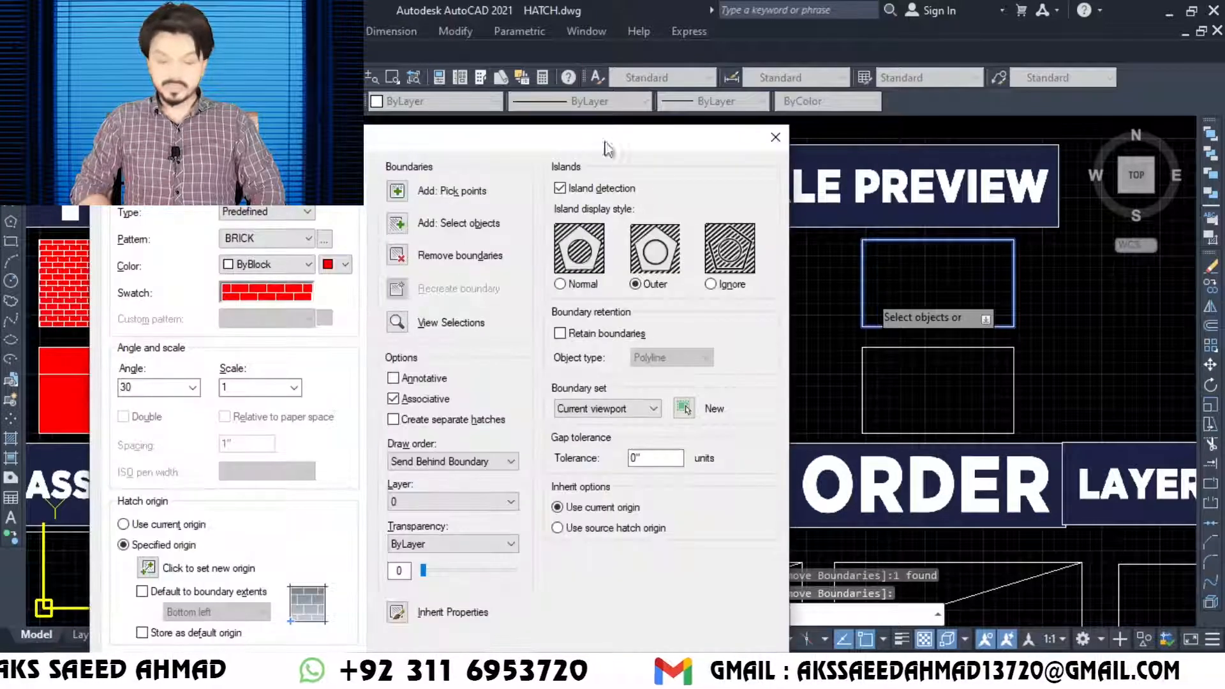
{"action": "key", "text": "Return"}
{"action": "key", "text": "Return"}
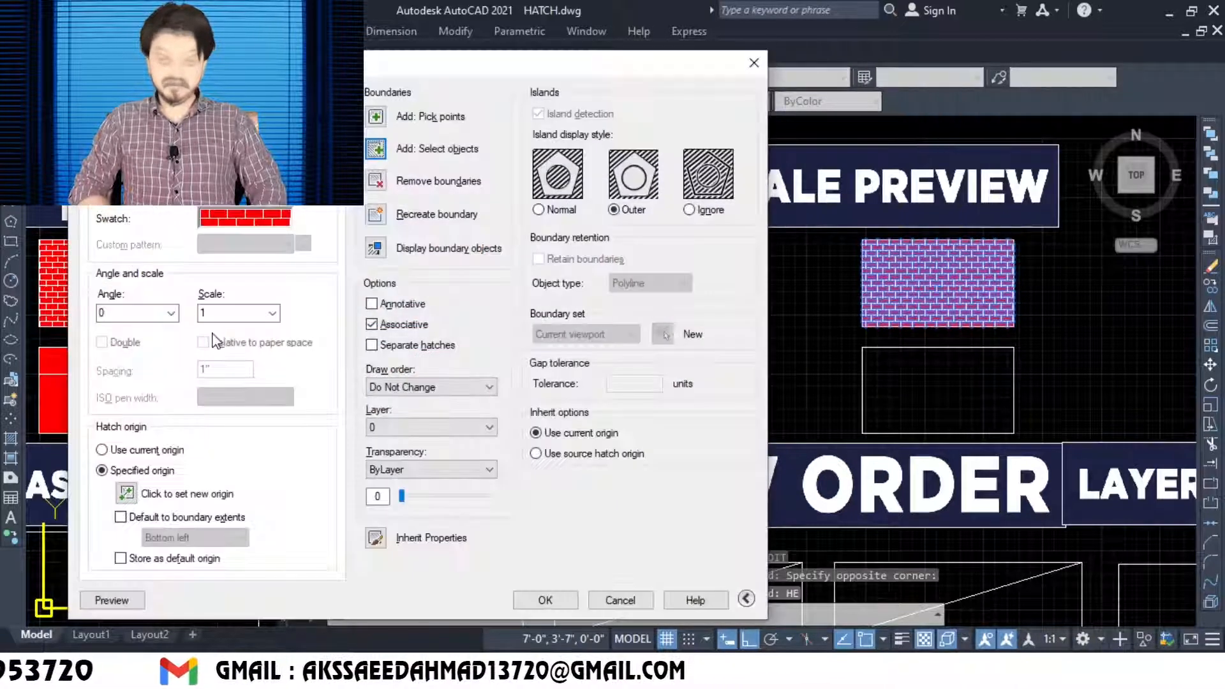
Set the scale of the upper-right ANGLE SCALE PREVIEW rectangle's brick hatch to 2, preview it and apply the change.
{"action": "left_click", "coordinate": [272, 313]}
{"action": "left_click", "coordinate": [219, 412]}
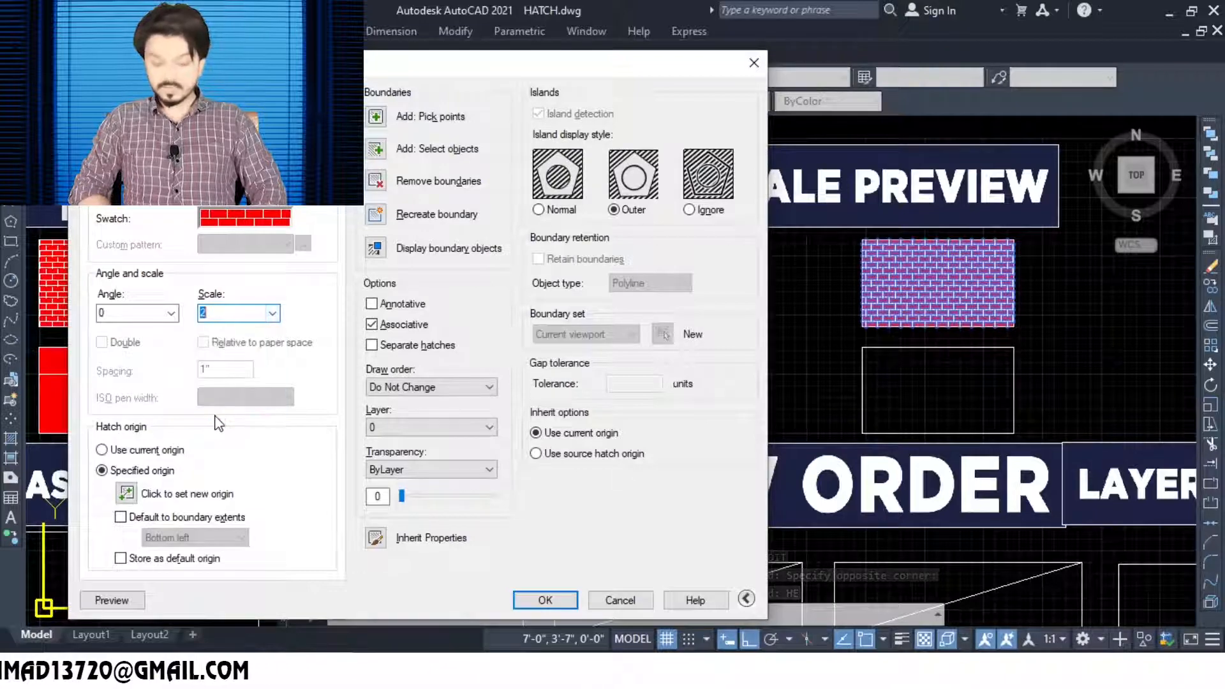
{"action": "left_click", "coordinate": [112, 600]}
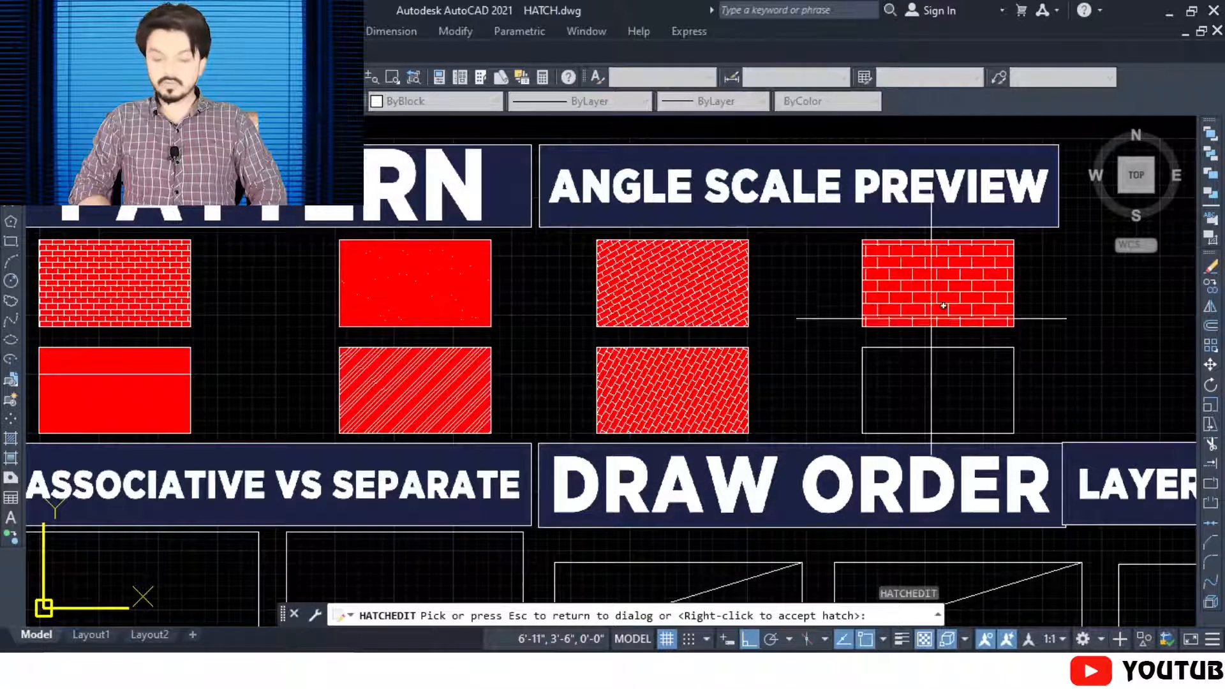
{"action": "key", "text": "Escape"}
{"action": "left_click", "coordinate": [559, 605]}
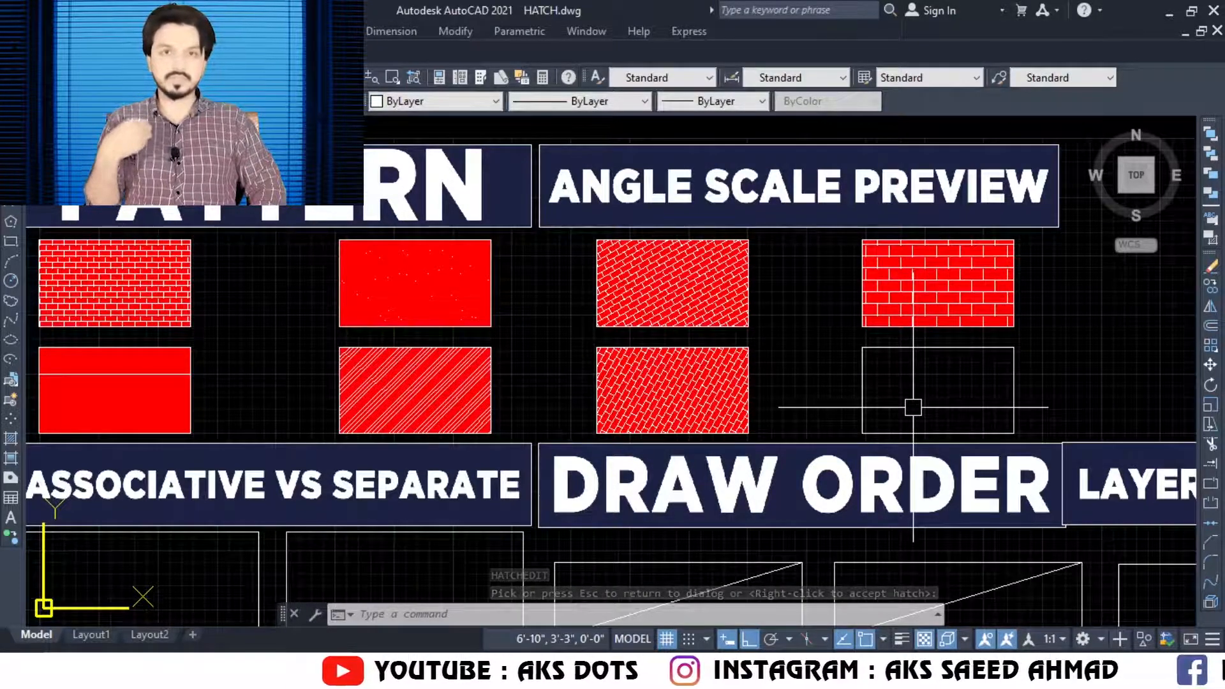
Hatch the lower-right rectangle under ANGLE SCALE PREVIEW with the BRICK pattern at angle 0 and scale 6.
{"action": "left_click", "coordinate": [913, 407]}
{"action": "key", "text": "Return"}
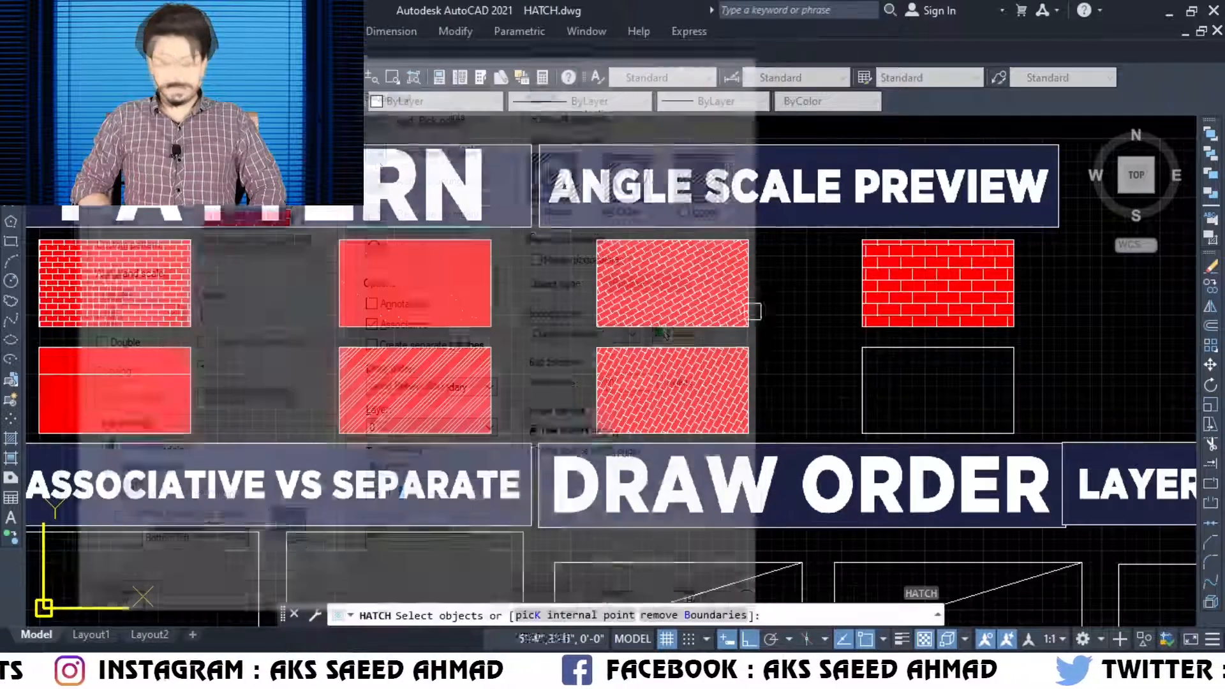
{"action": "left_click", "coordinate": [375, 148]}
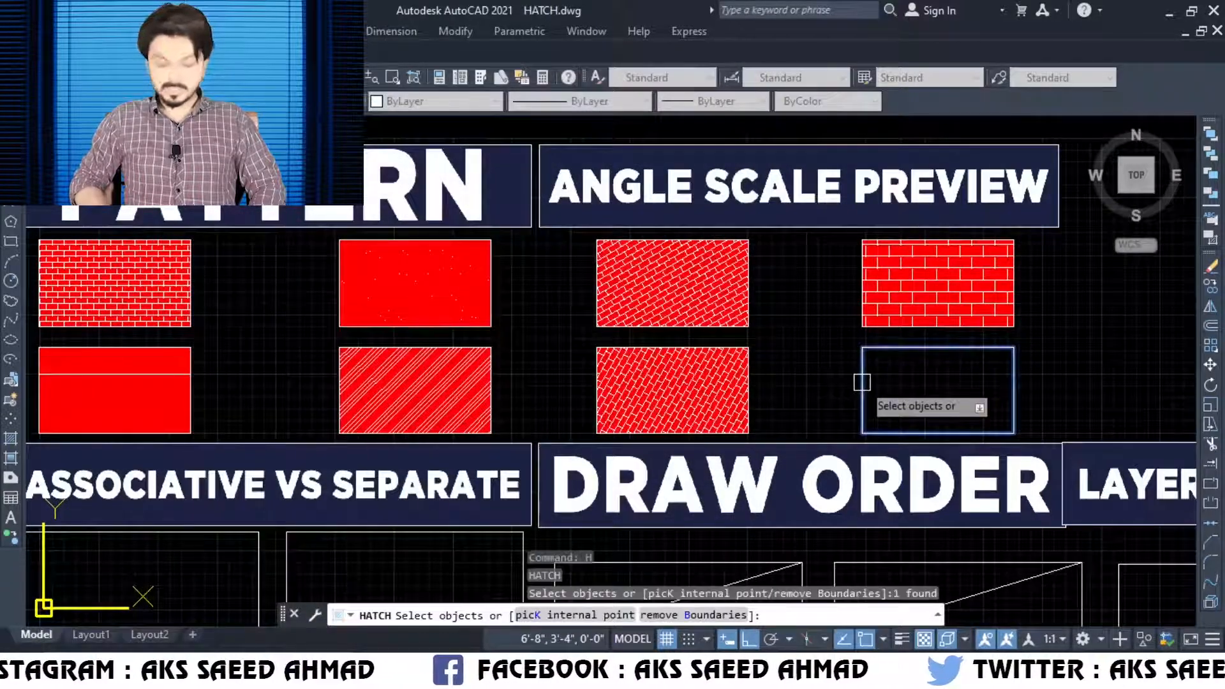
{"action": "key", "text": "Return"}
{"action": "double_click", "coordinate": [111, 314]}
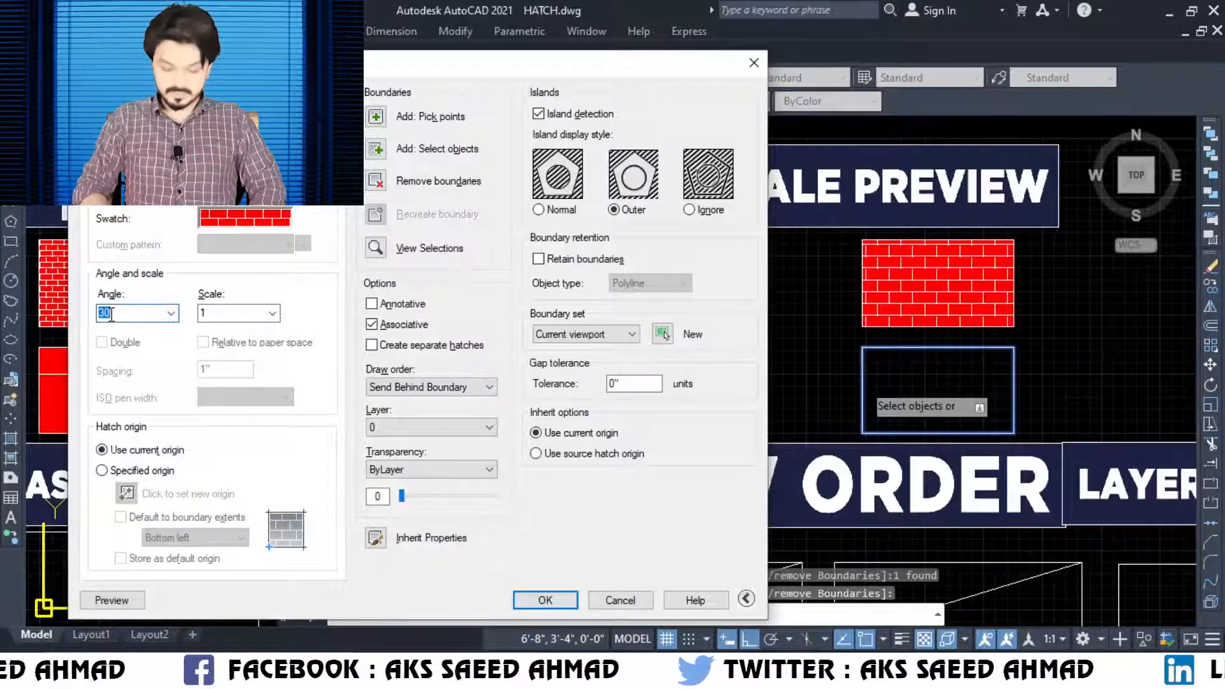
{"action": "double_click", "coordinate": [217, 312]}
{"action": "key", "text": "BackSpace"}
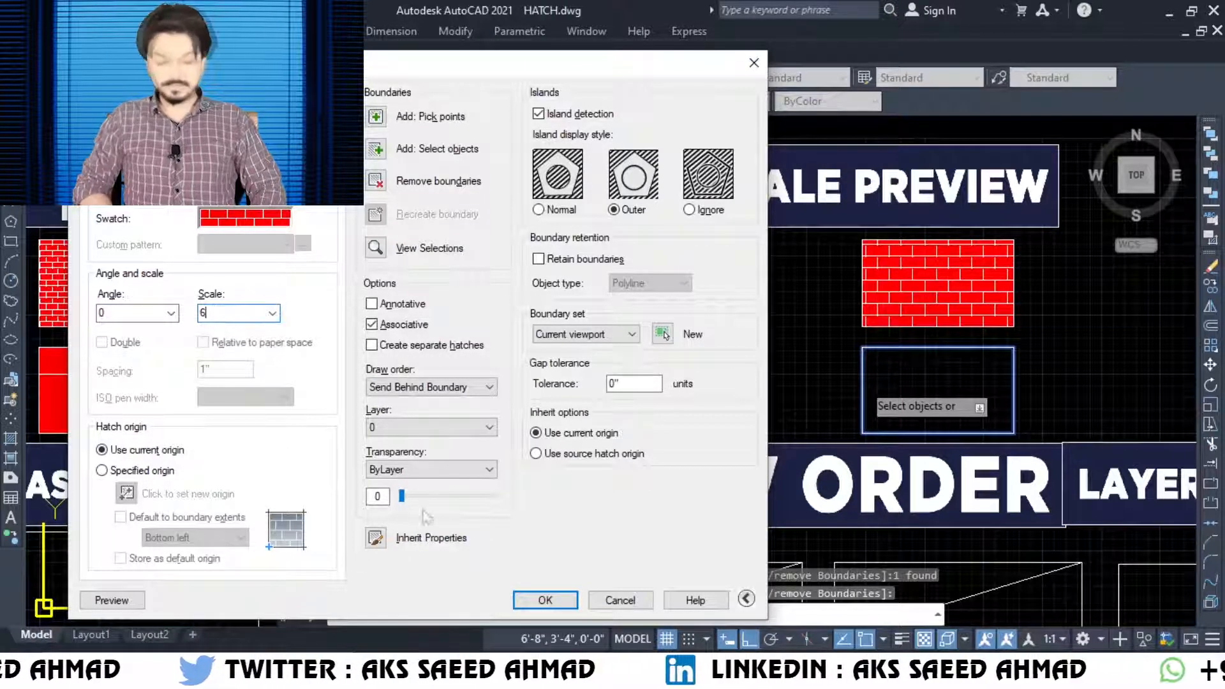
{"action": "left_click", "coordinate": [544, 600]}
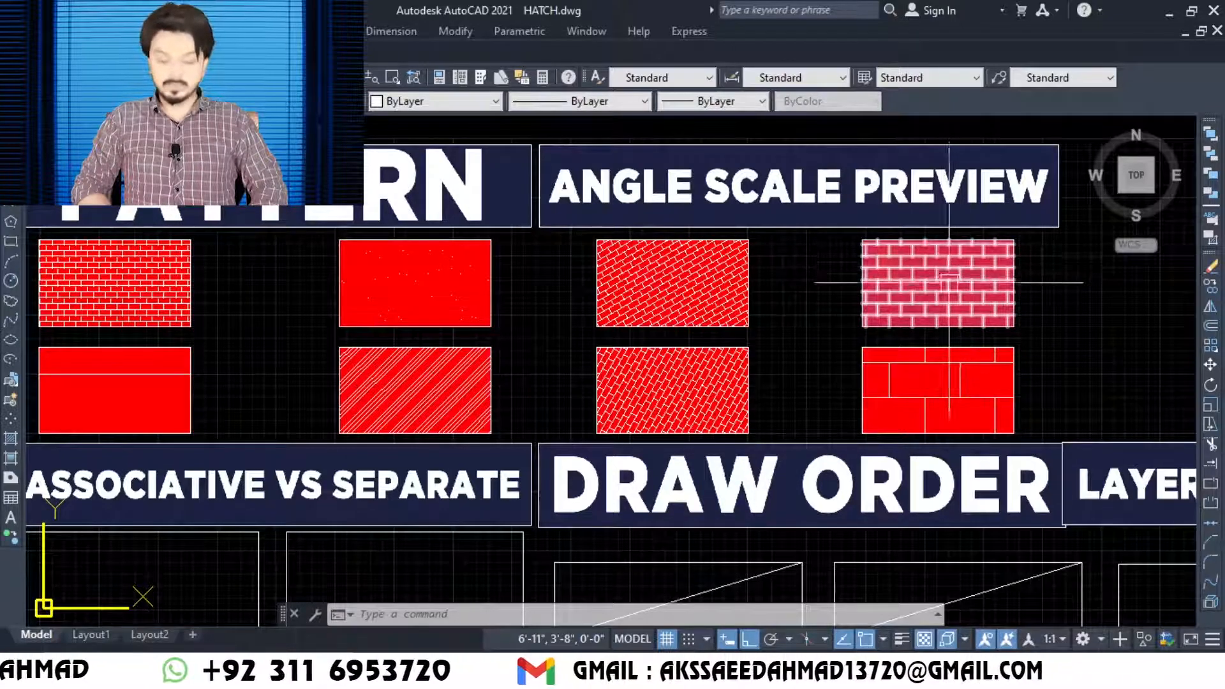
Examine the split shapes under the ADD PICK POINT heading and select the left half of the first hexagon.
{"action": "type", "text": "z"}
{"action": "key", "text": "Return"}
{"action": "scroll", "coordinate": [460, 227], "scroll_direction": "down", "scroll_amount": 5}
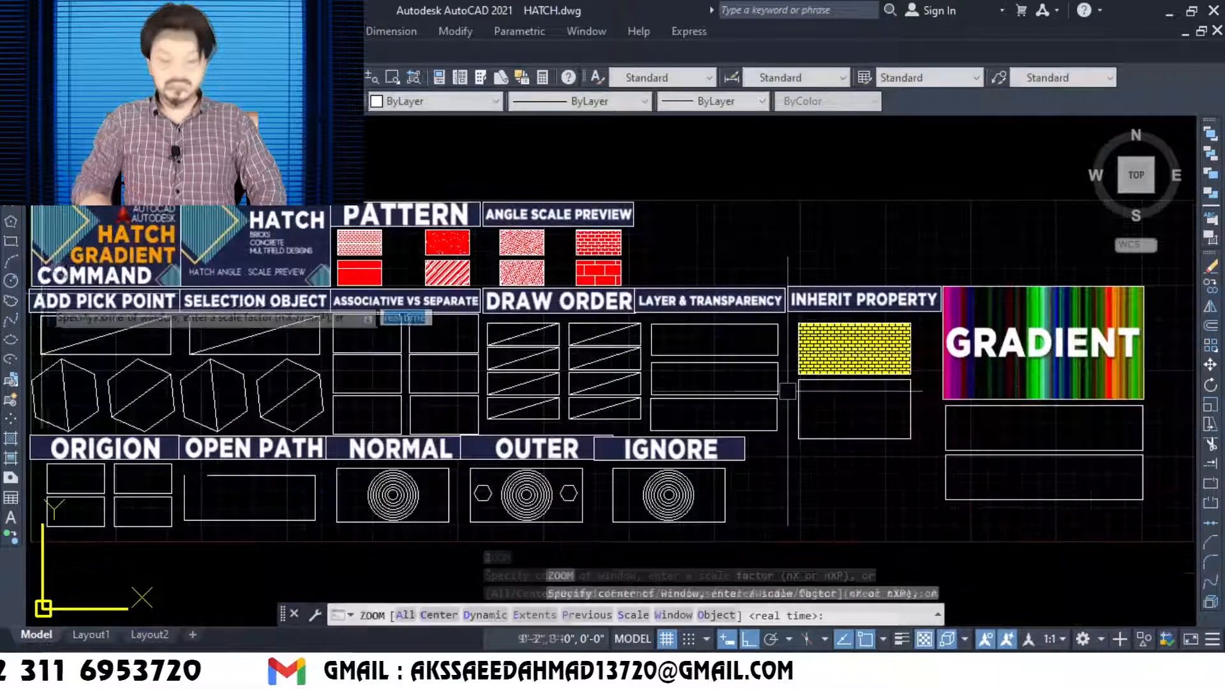
{"action": "left_click", "coordinate": [99, 332]}
{"action": "left_click", "coordinate": [338, 444]}
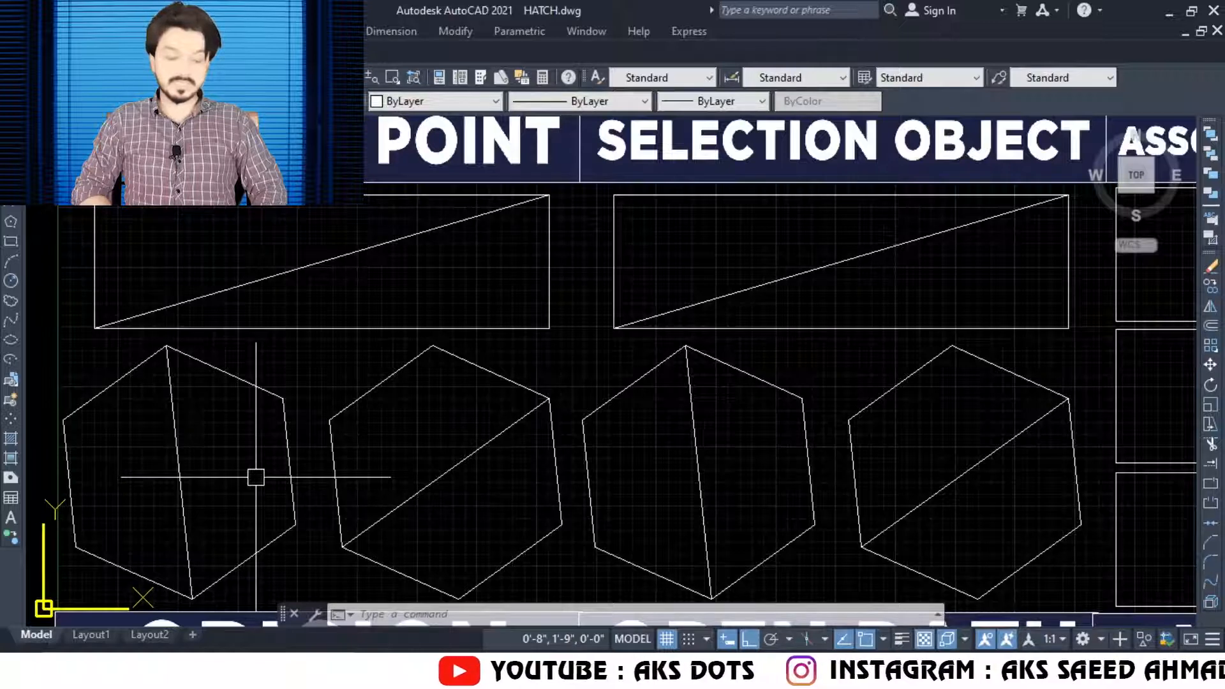
{"action": "left_click", "coordinate": [179, 447]}
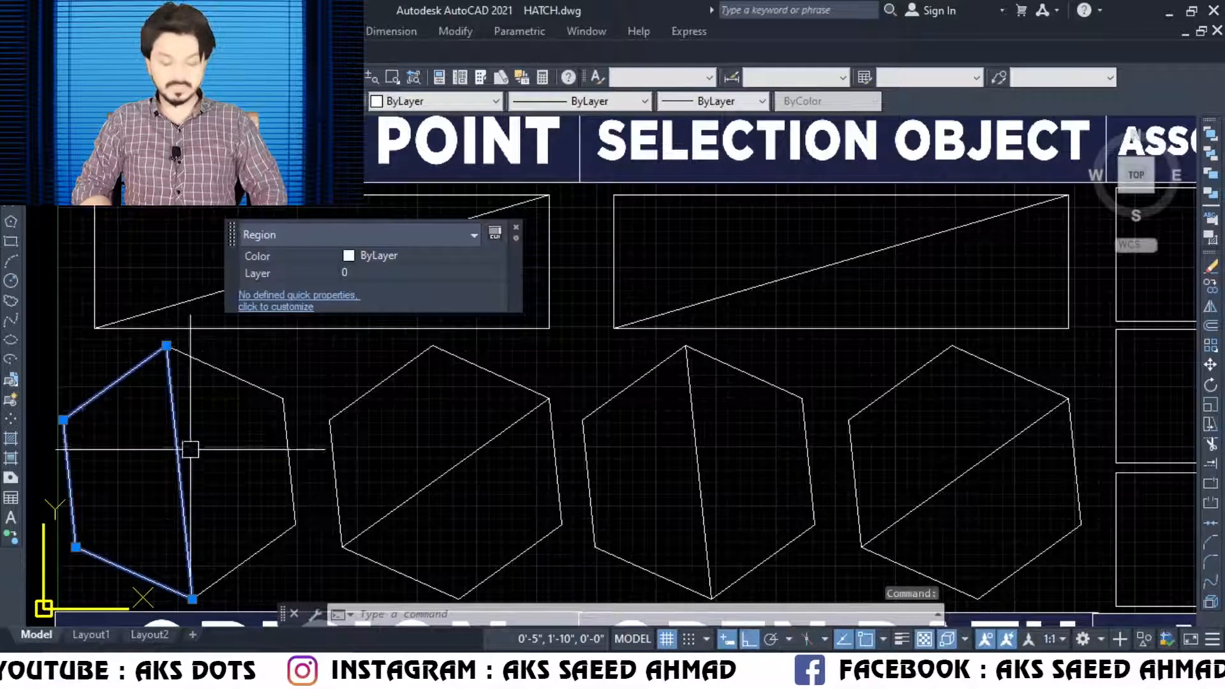
Hatch the upper-left triangle of the split rectangle under ADD PICK POINT with BRICK at scale 6, using an internal pick point.
{"action": "key", "text": "Escape"}
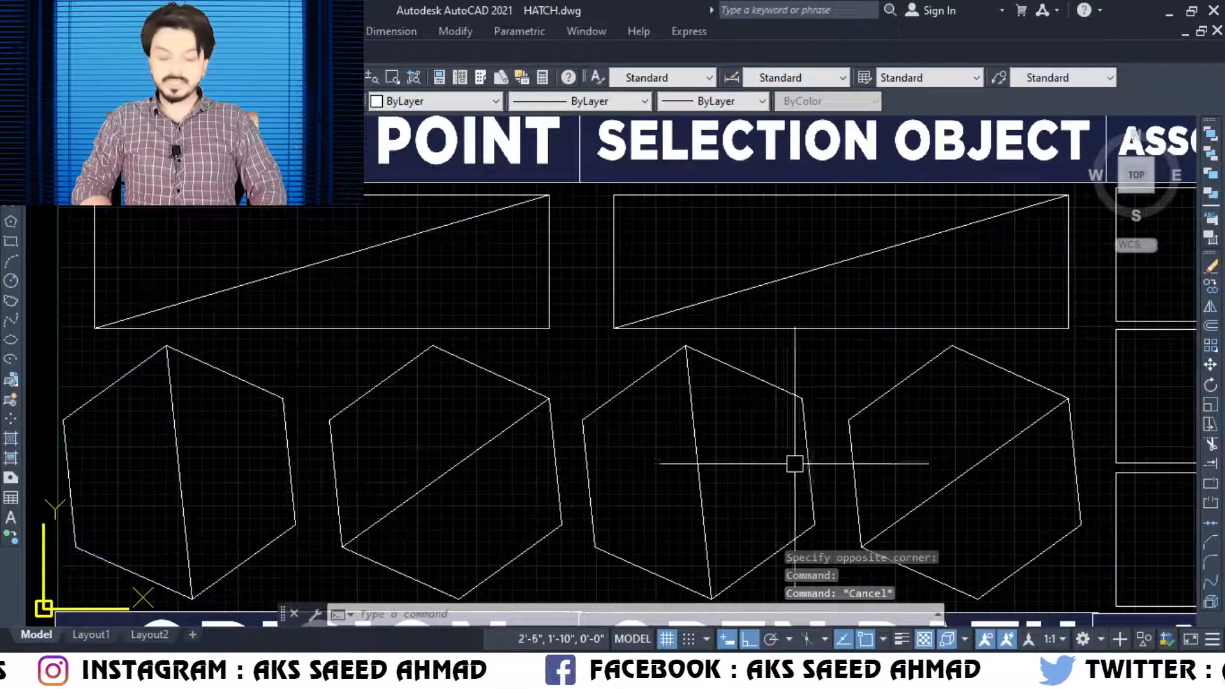
{"action": "left_click", "coordinate": [11, 438]}
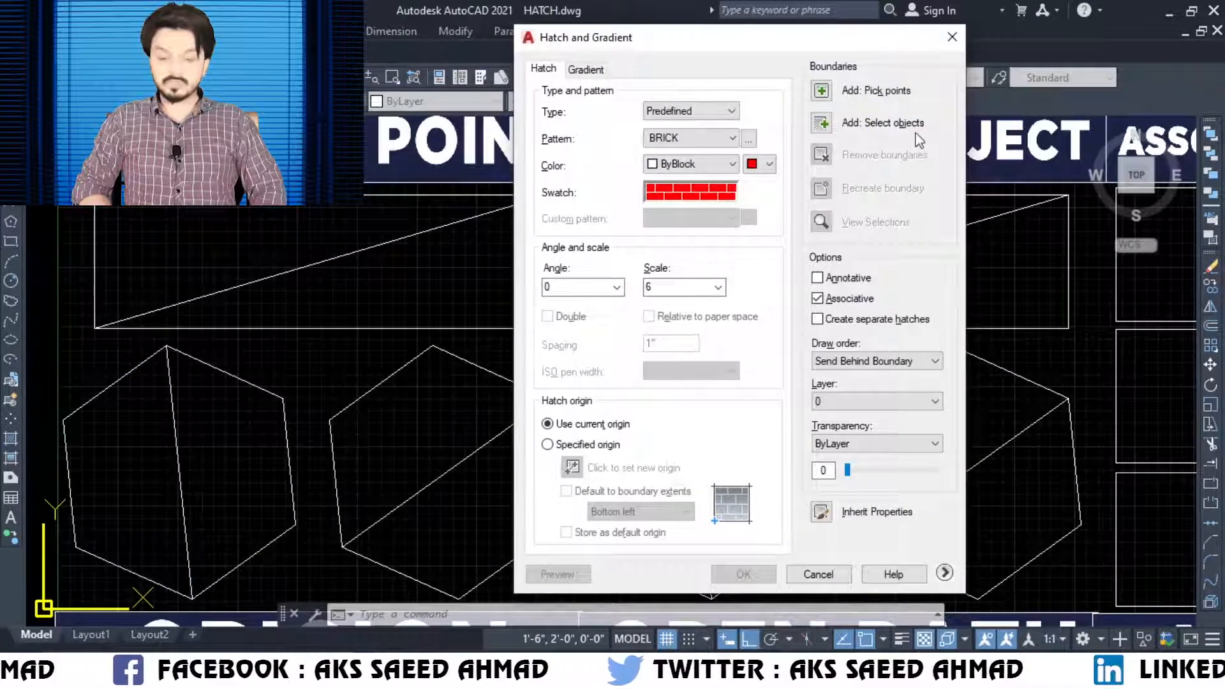
{"action": "left_click_drag", "start_coordinate": [826, 48], "coordinate": [1016, 59]}
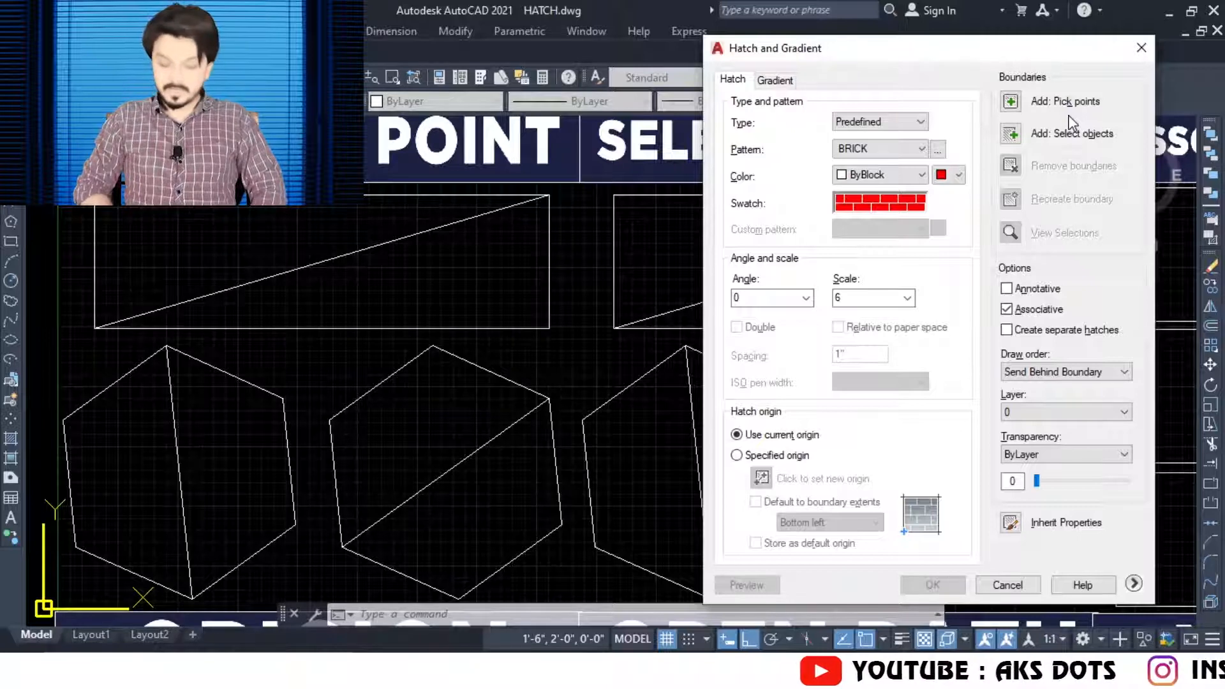
{"action": "left_click", "coordinate": [1012, 102]}
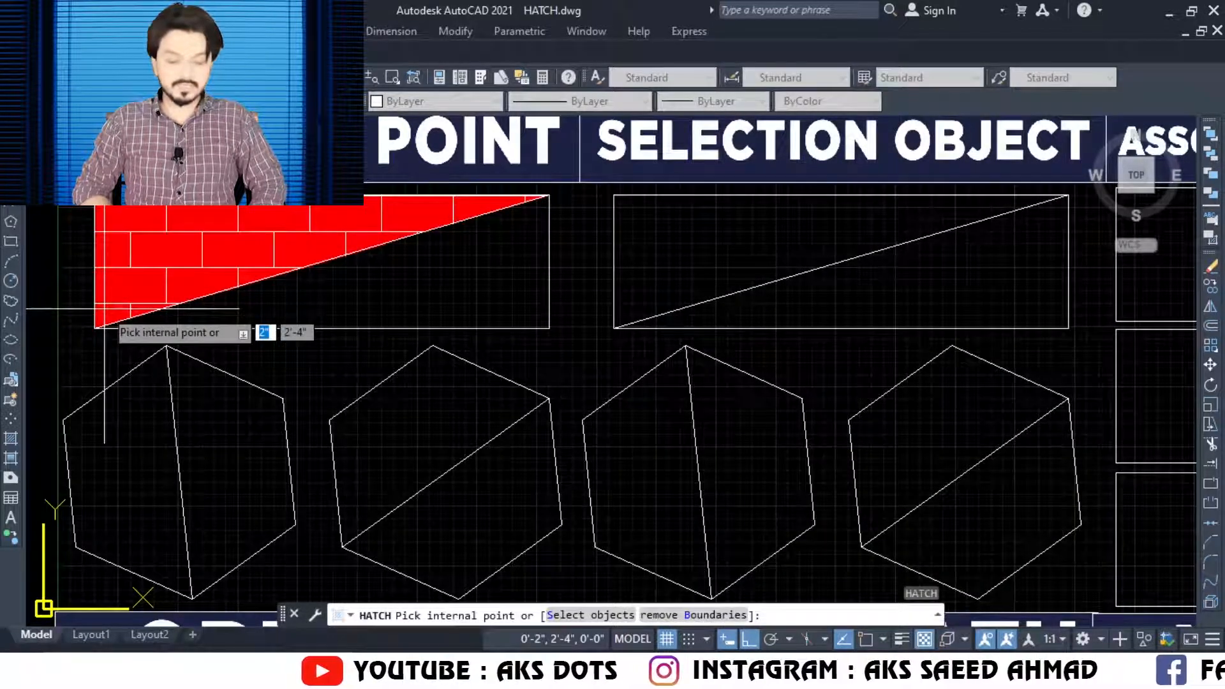
{"action": "left_click", "coordinate": [104, 308]}
{"action": "key", "text": "Return"}
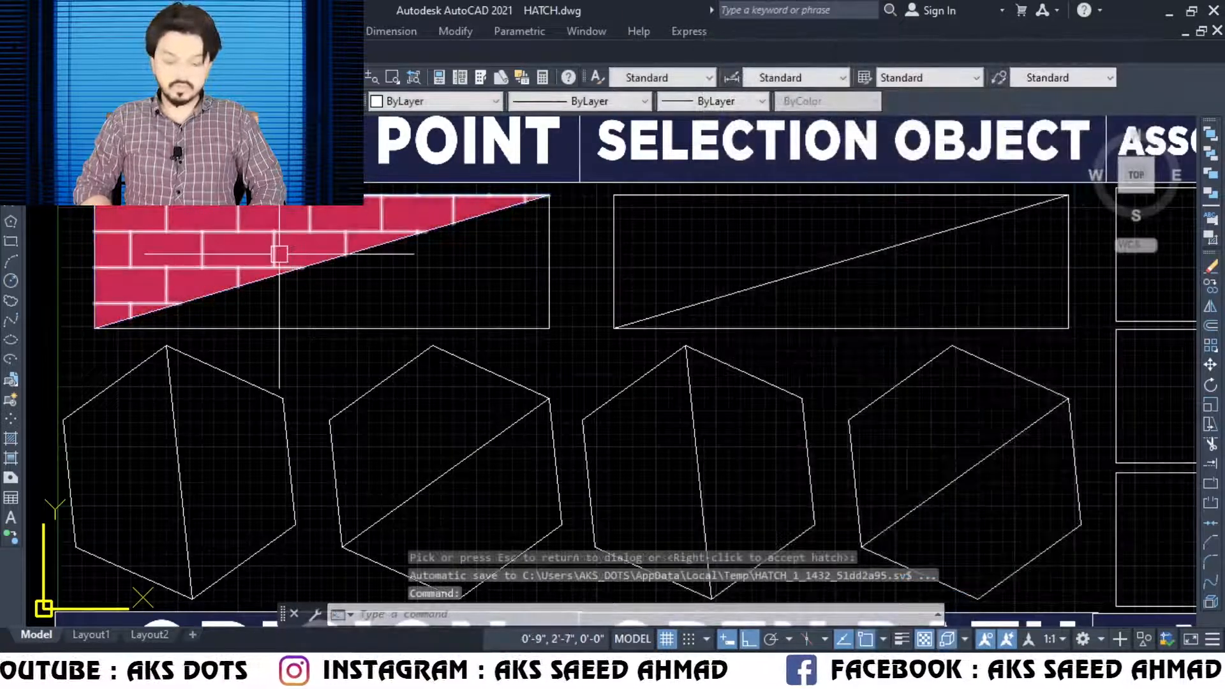
Hatch the whole split rectangle under SELECTION OBJECT with BRICK at scale 6, selecting its outline as the boundary object.
{"action": "type", "text": "H"}
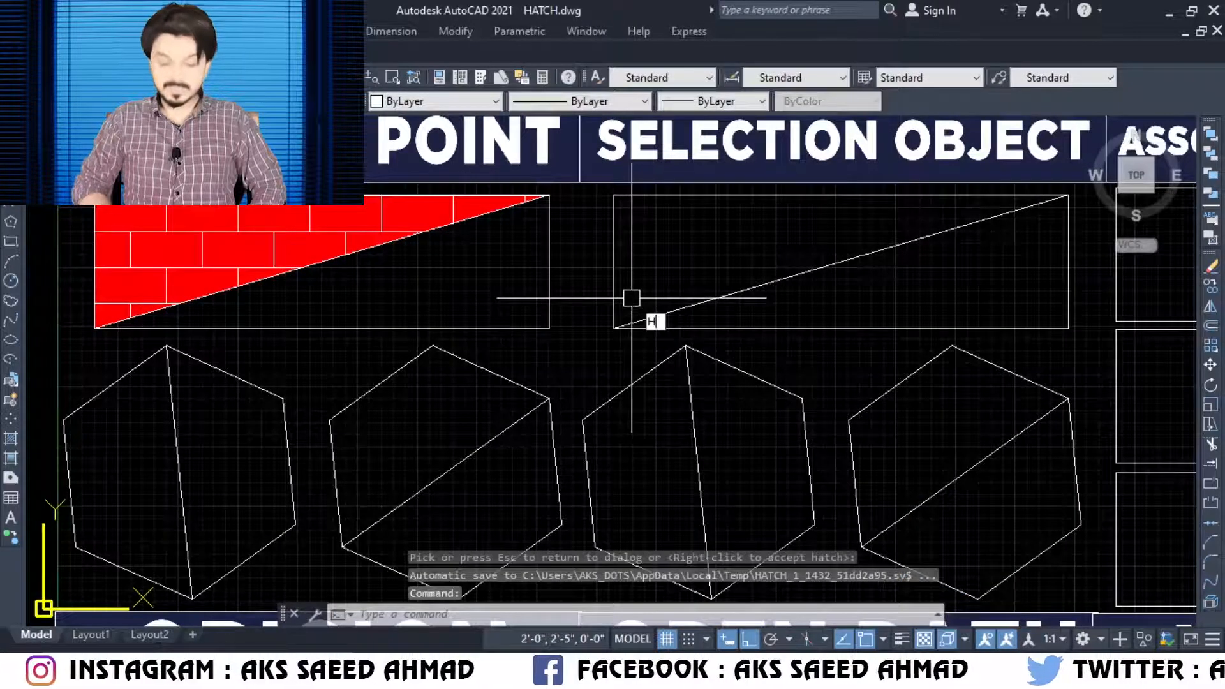
{"action": "key", "text": "Return"}
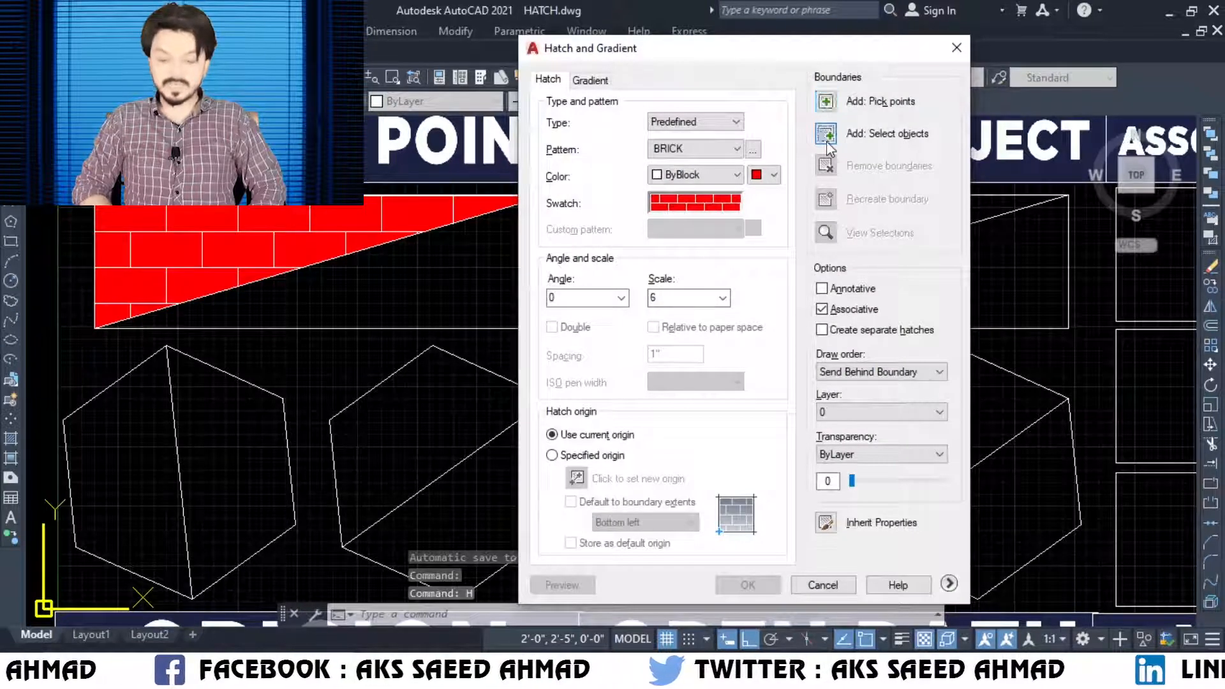
{"action": "left_click", "coordinate": [827, 144]}
{"action": "left_click", "coordinate": [744, 195]}
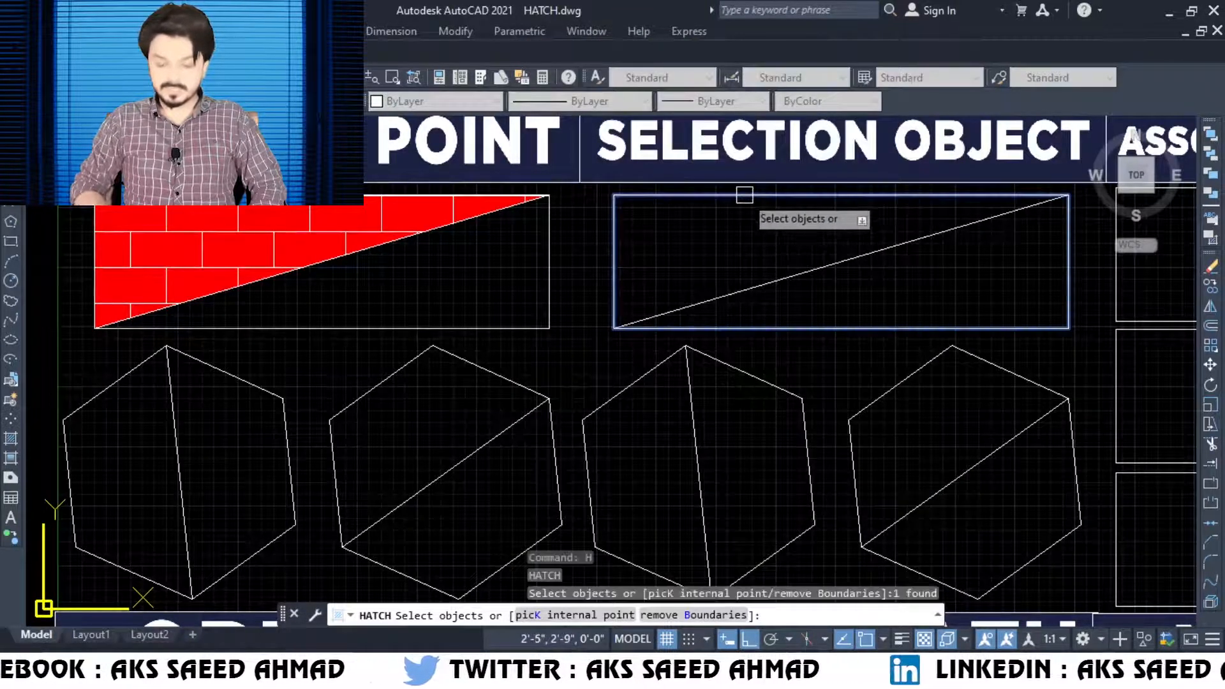
{"action": "key", "text": "Return"}
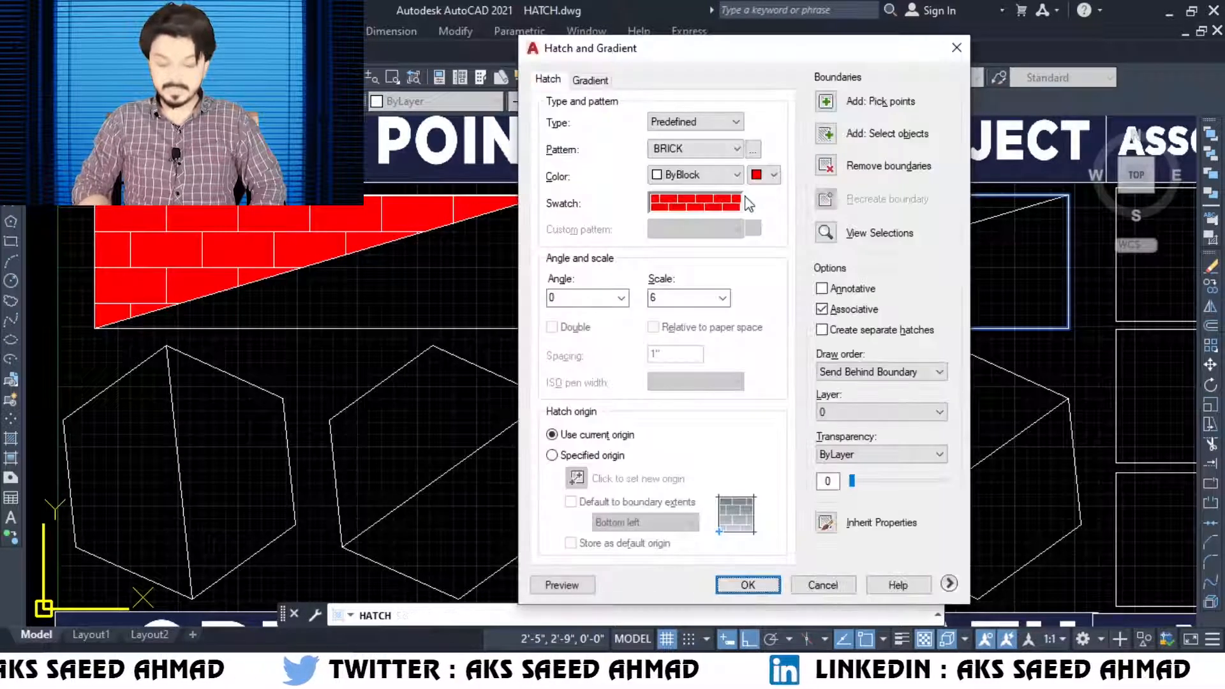
{"action": "left_click", "coordinate": [746, 584]}
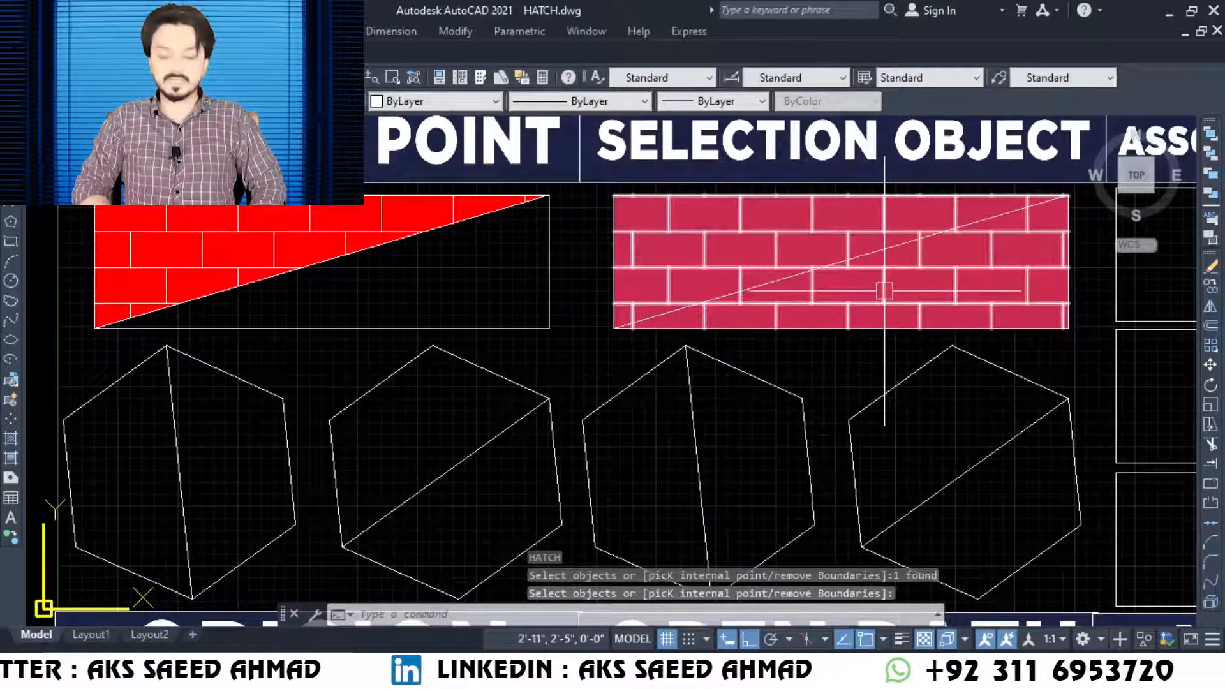
{"action": "key", "text": "Return"}
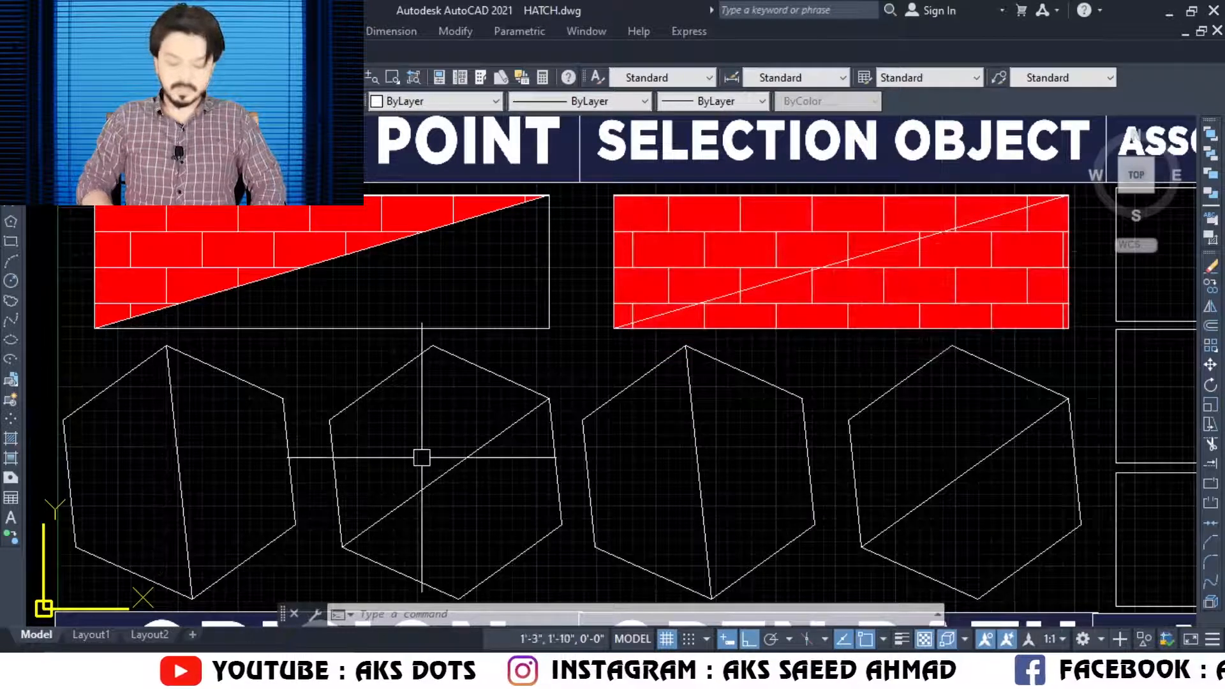
Hatch the left half of the first hexagon and the upper-left half of the second with BRICK, using internal pick points.
{"action": "type", "text": "h"}
{"action": "key", "text": "Return"}
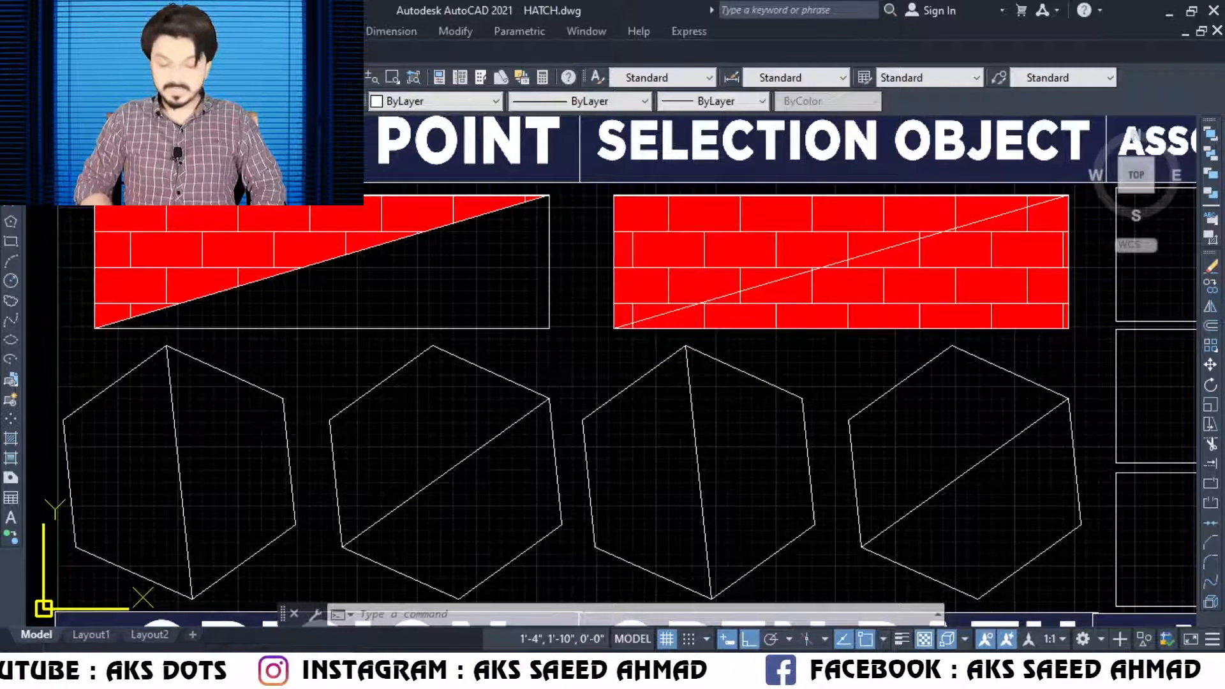
{"action": "left_click", "coordinate": [825, 102]}
{"action": "left_click", "coordinate": [96, 440]}
{"action": "left_click", "coordinate": [408, 403]}
{"action": "key", "text": "Return"}
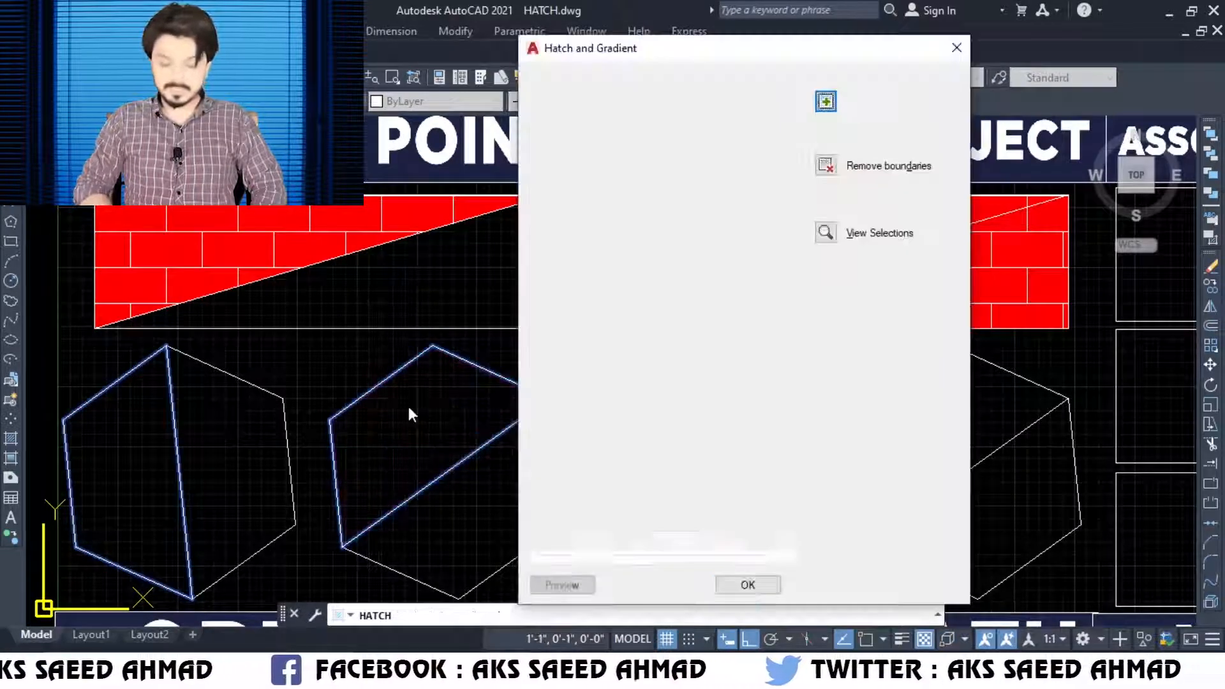
{"action": "left_click", "coordinate": [747, 585]}
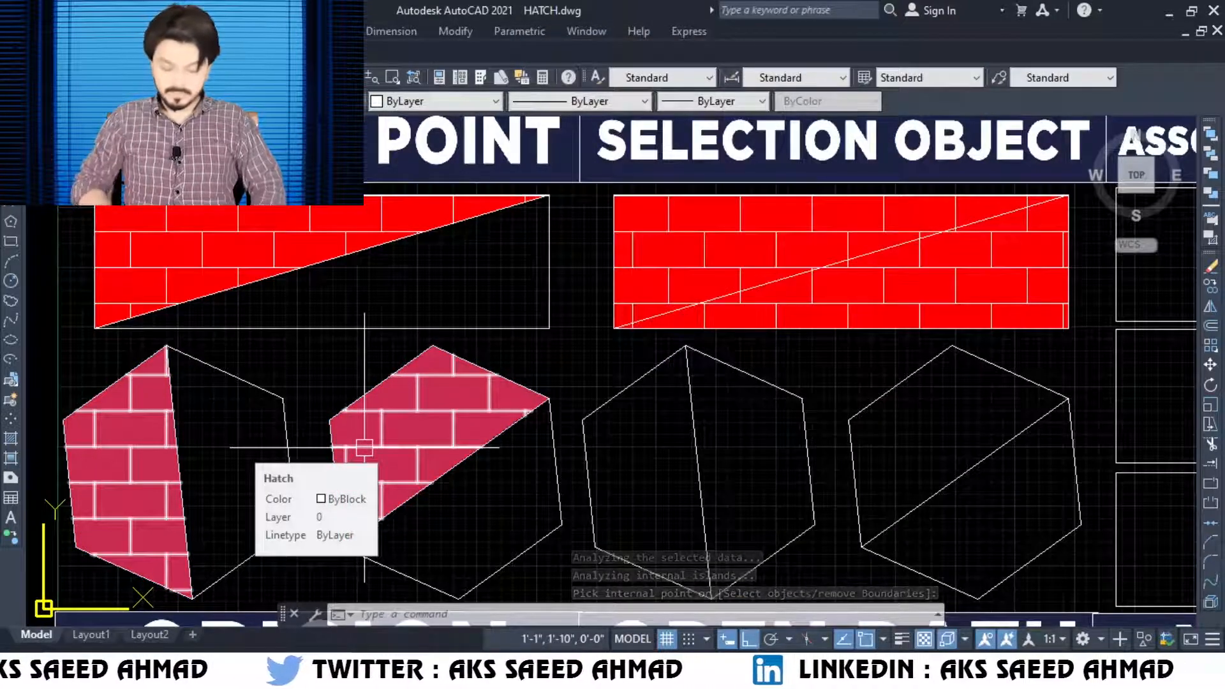
Hatch both hexagons under SELECTION OBJECT with BRICK at scale 6, selecting their outlines as boundary objects.
{"action": "key", "text": "Return"}
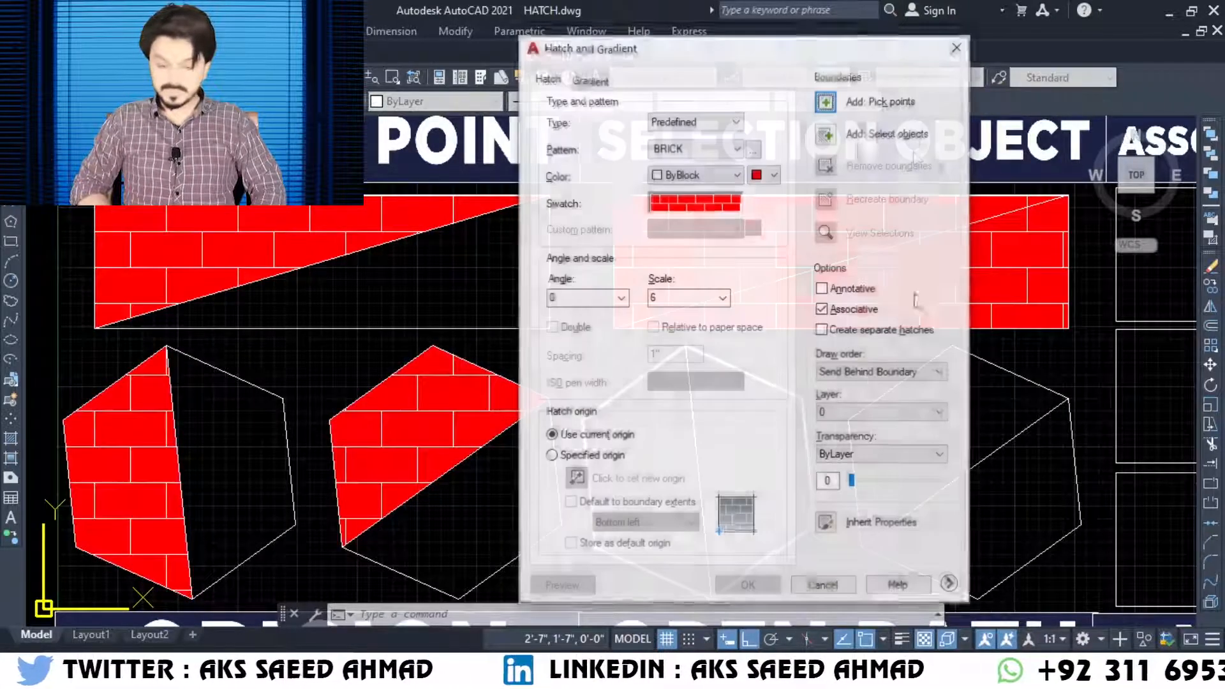
{"action": "left_click", "coordinate": [826, 142]}
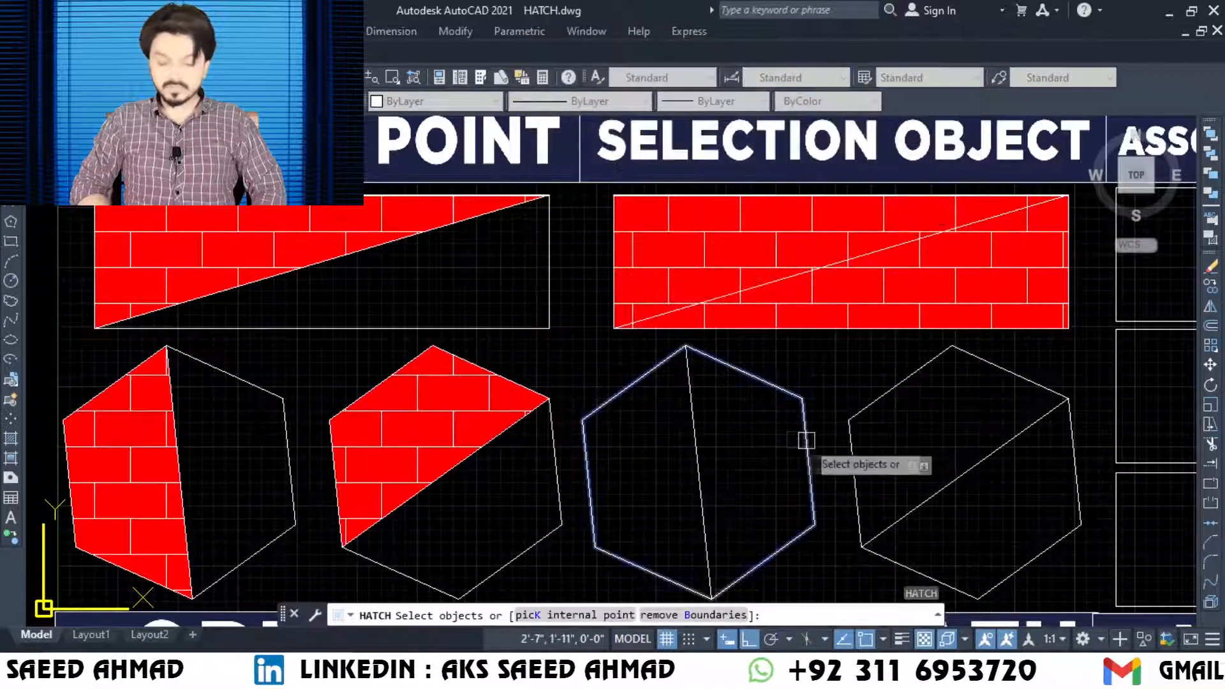
{"action": "left_click", "coordinate": [805, 436]}
{"action": "left_click", "coordinate": [855, 442]}
{"action": "key", "text": "Return"}
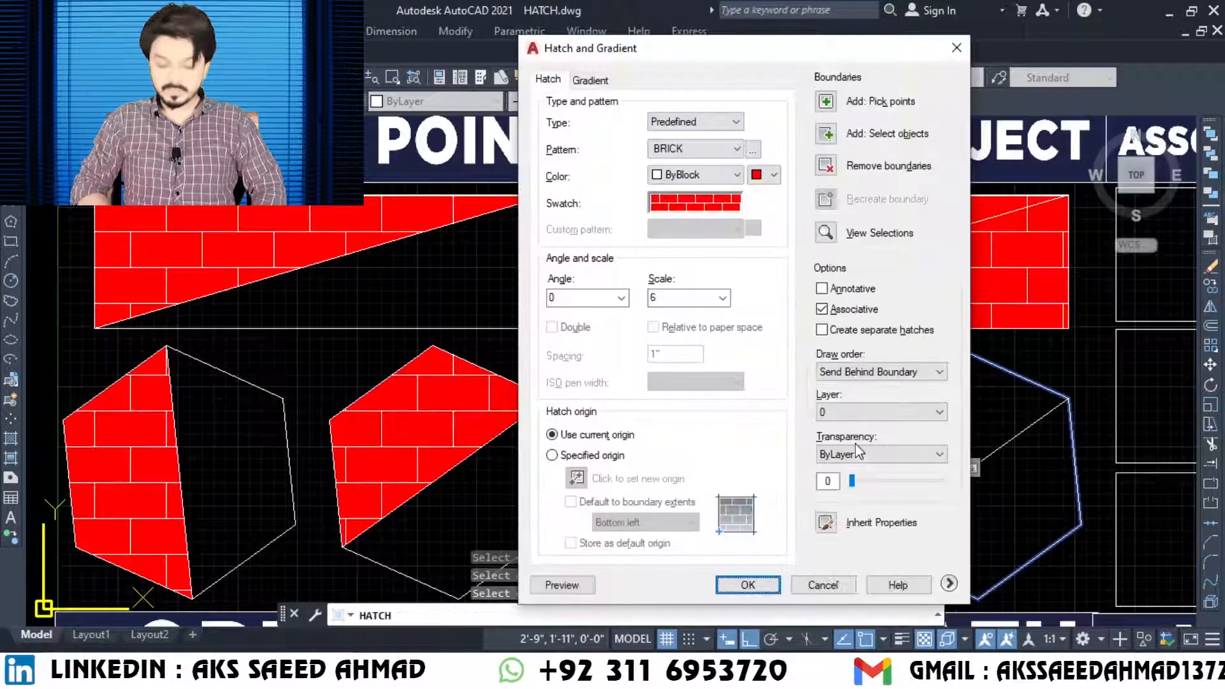
{"action": "left_click", "coordinate": [756, 583]}
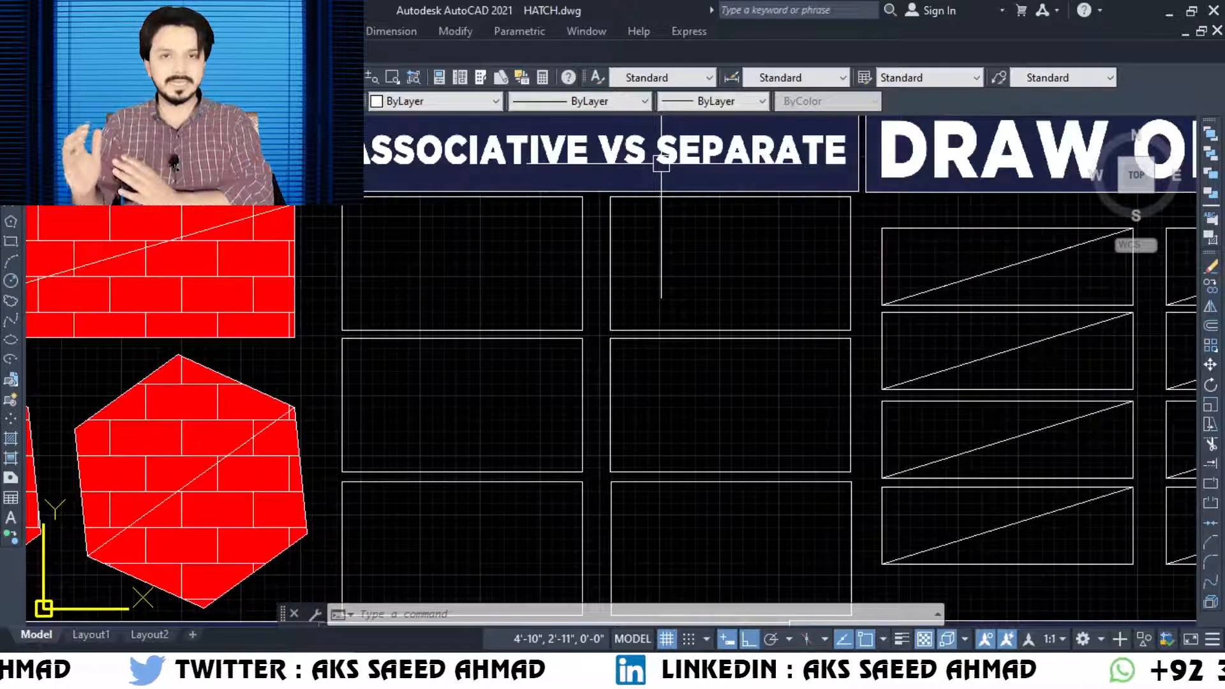
Hatch the top two rectangles under ASSOCIATIVE VS SEPARATE together as one associative BRICK hatch at scale 6, selecting both outlines.
{"action": "type", "text": "h"}
{"action": "key", "text": "Return"}
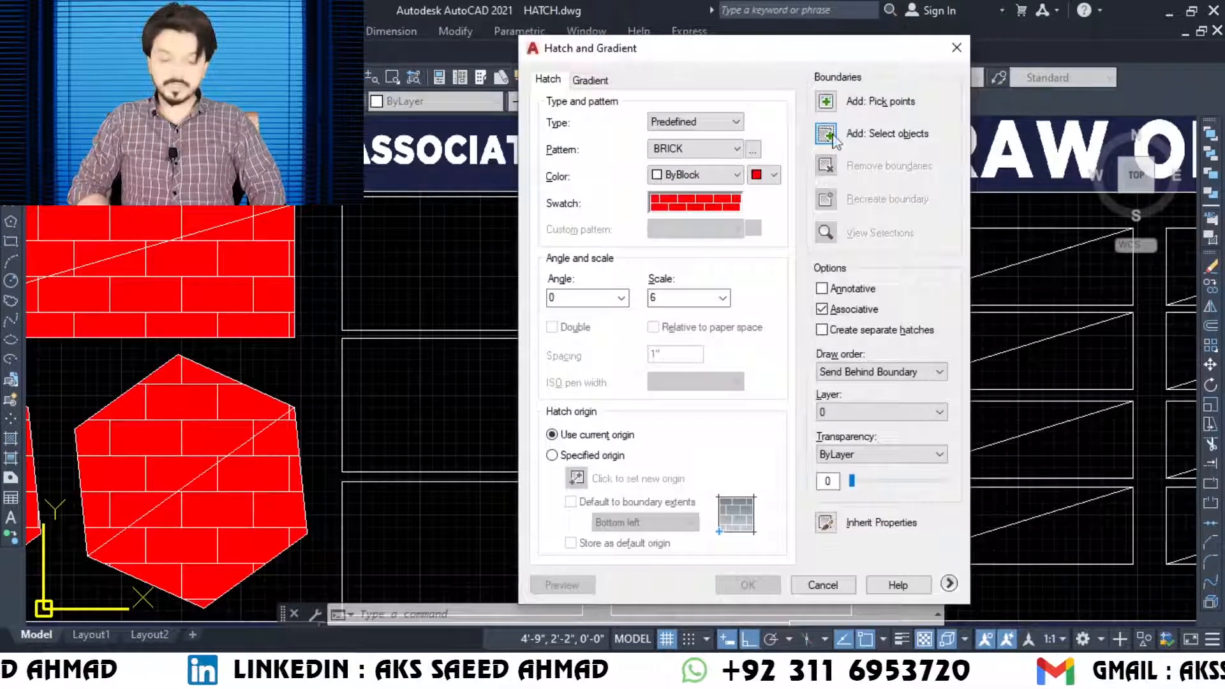
{"action": "left_click", "coordinate": [826, 133]}
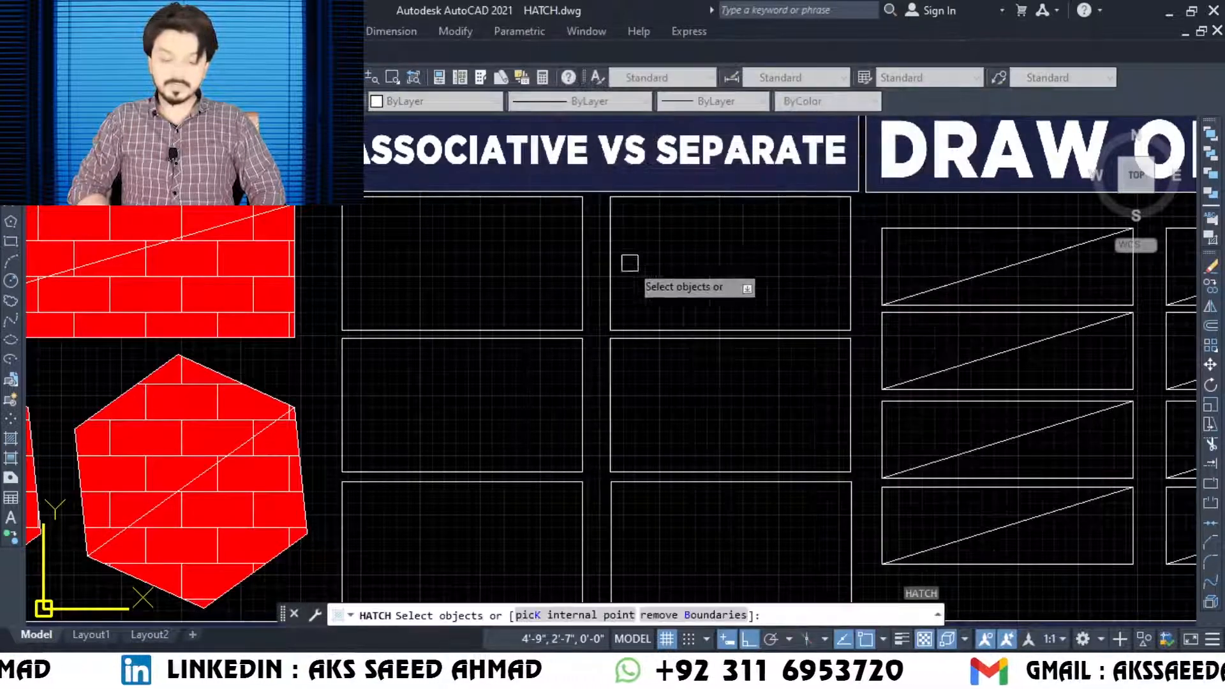
{"action": "left_click", "coordinate": [580, 271]}
{"action": "left_click", "coordinate": [609, 271]}
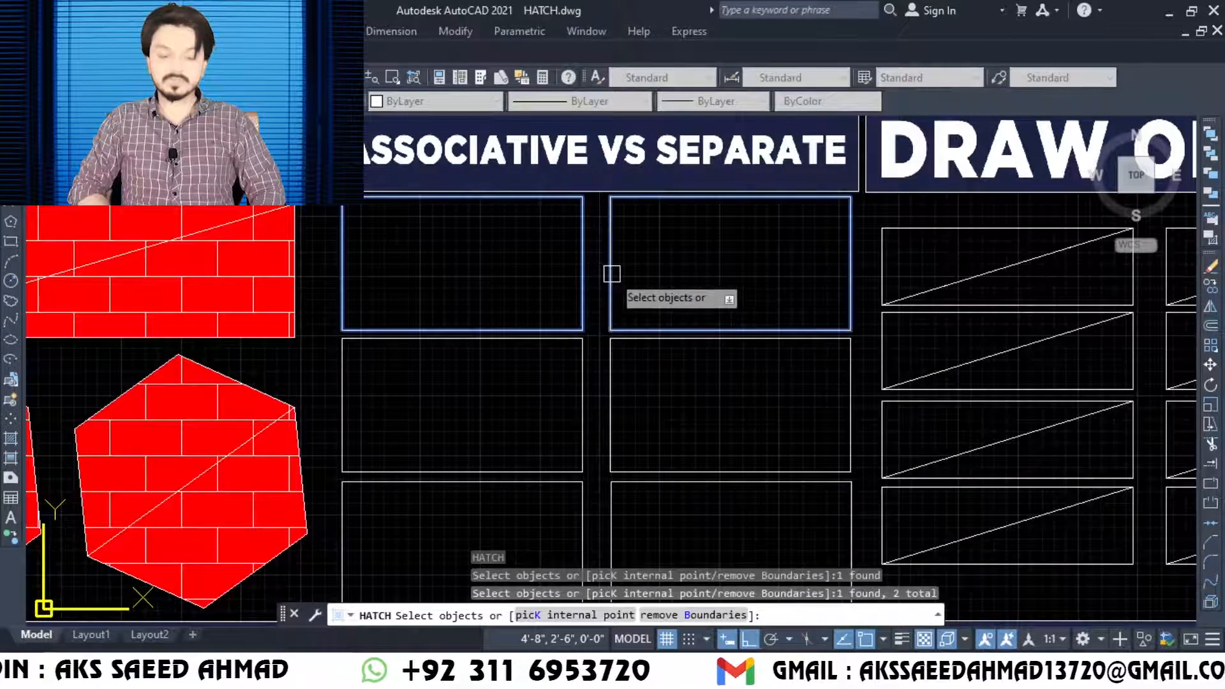
{"action": "key", "text": "Return"}
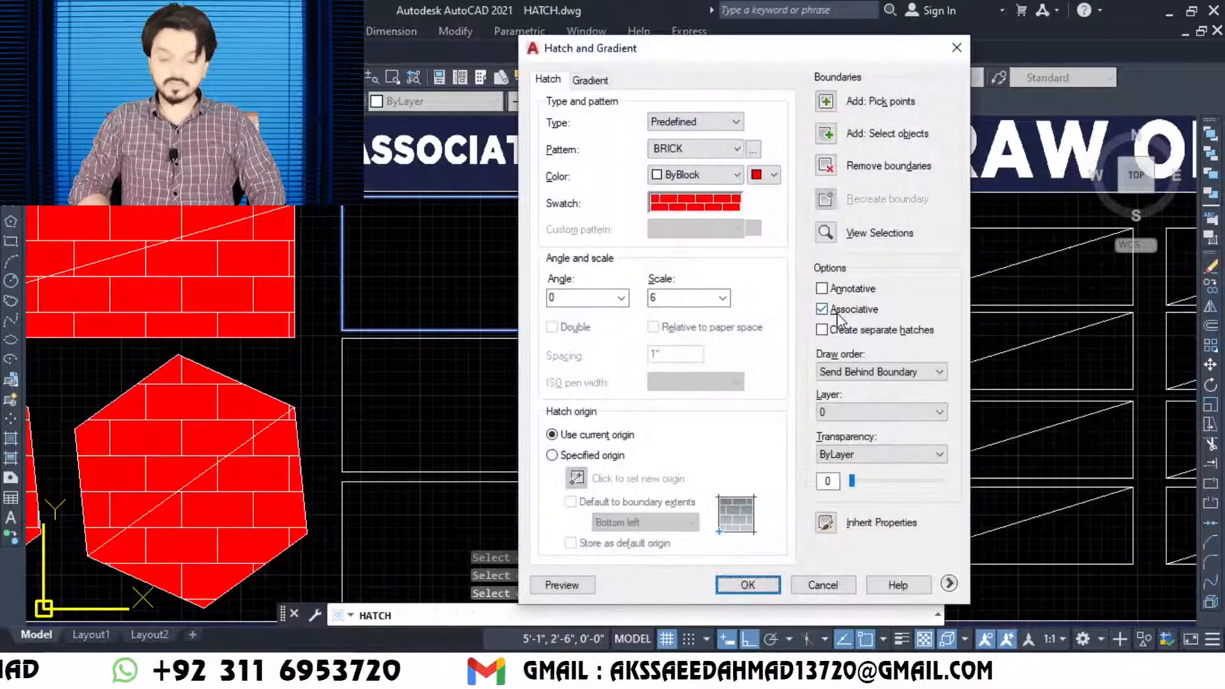
{"action": "left_click", "coordinate": [747, 584]}
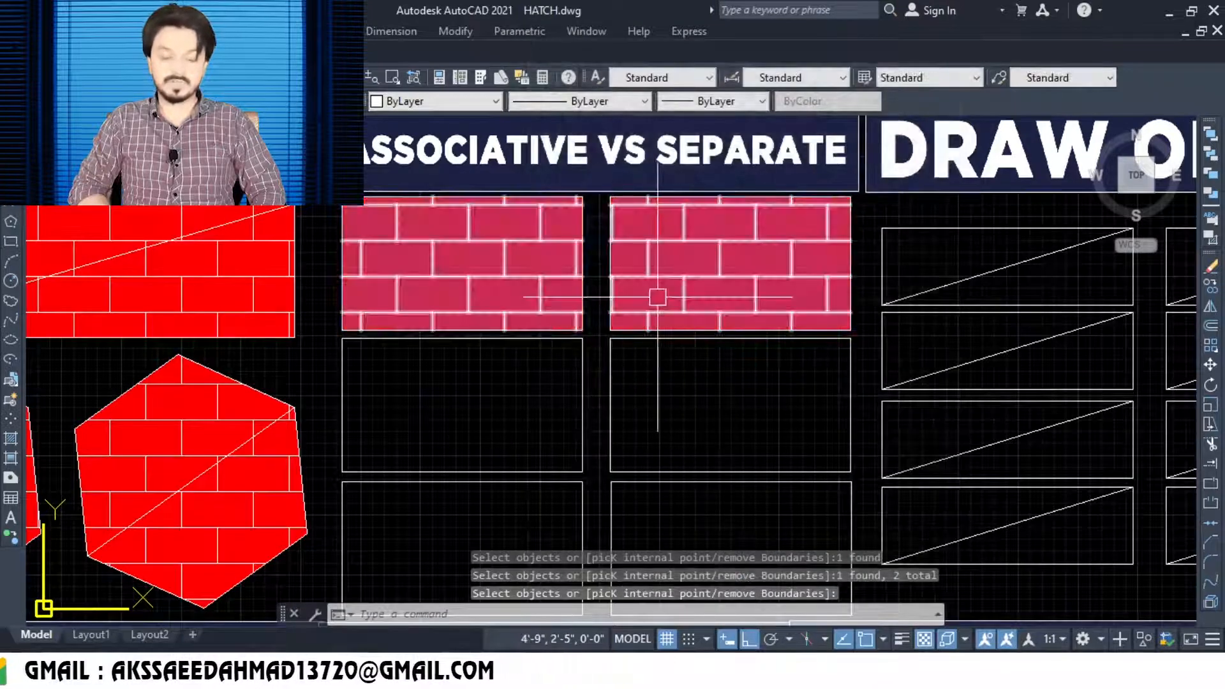
Select the hatch in each of the top two rectangles in turn to check whether they form one object, and clear the selection.
{"action": "left_click", "coordinate": [793, 254]}
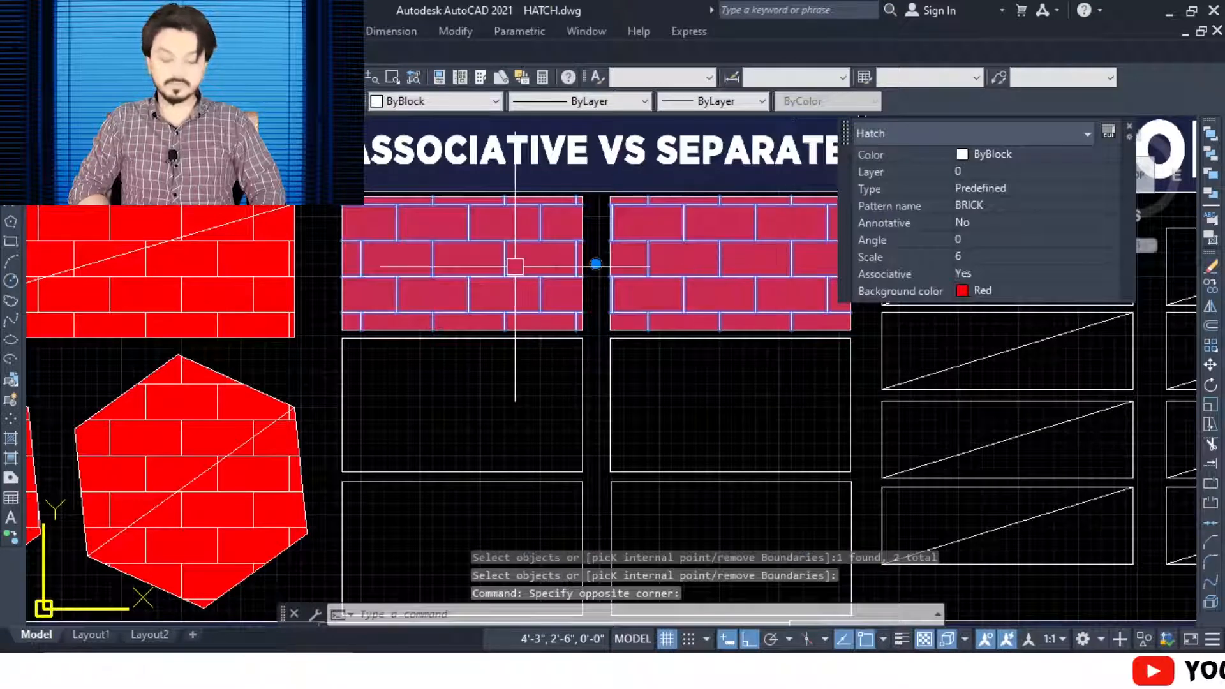
{"action": "key", "text": "Escape"}
{"action": "left_click", "coordinate": [499, 243]}
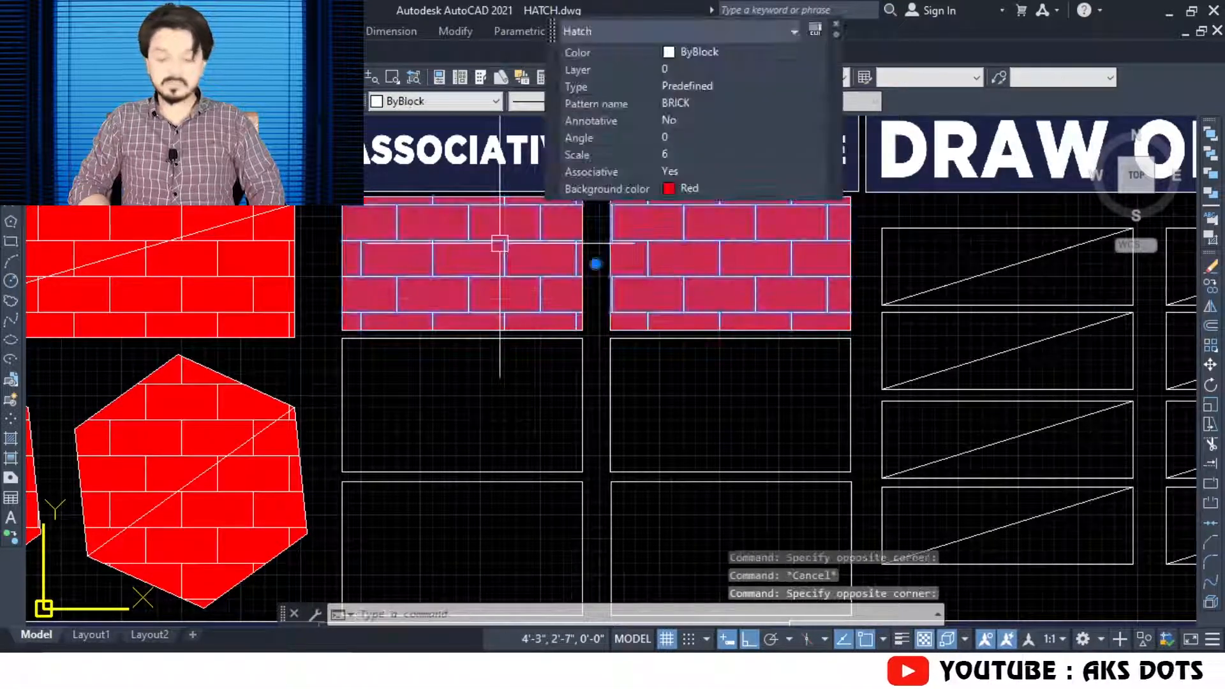
{"action": "mouse_move", "coordinate": [595, 263]}
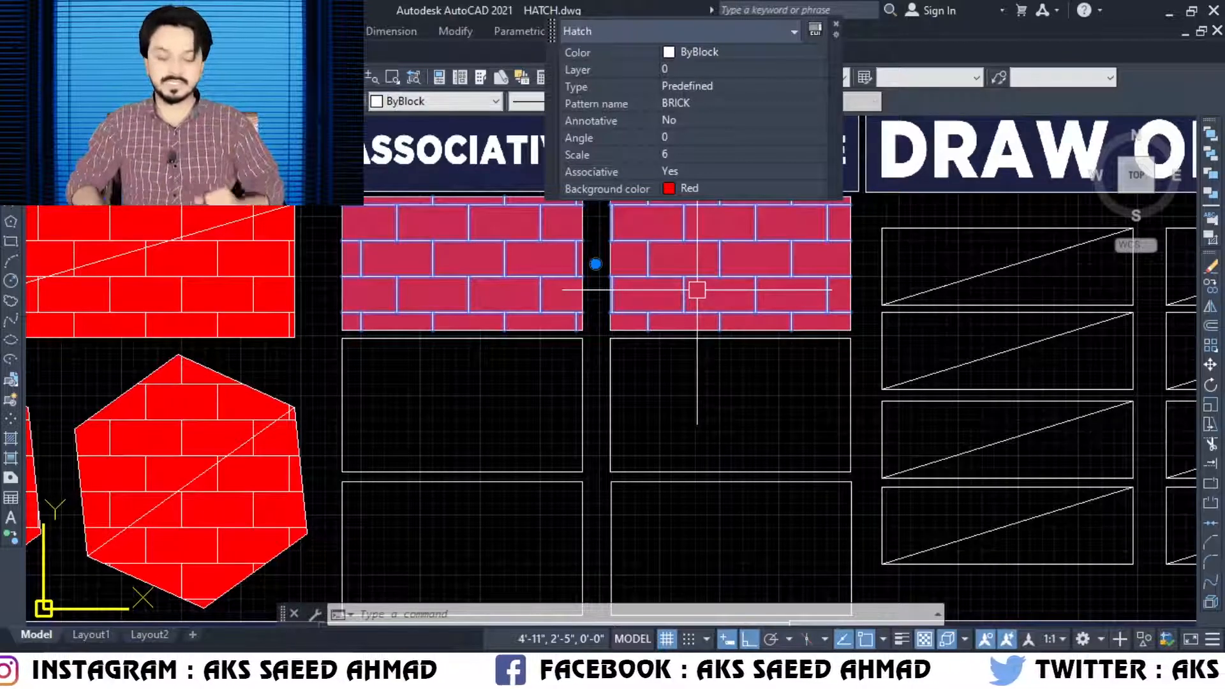
{"action": "key", "text": "Escape"}
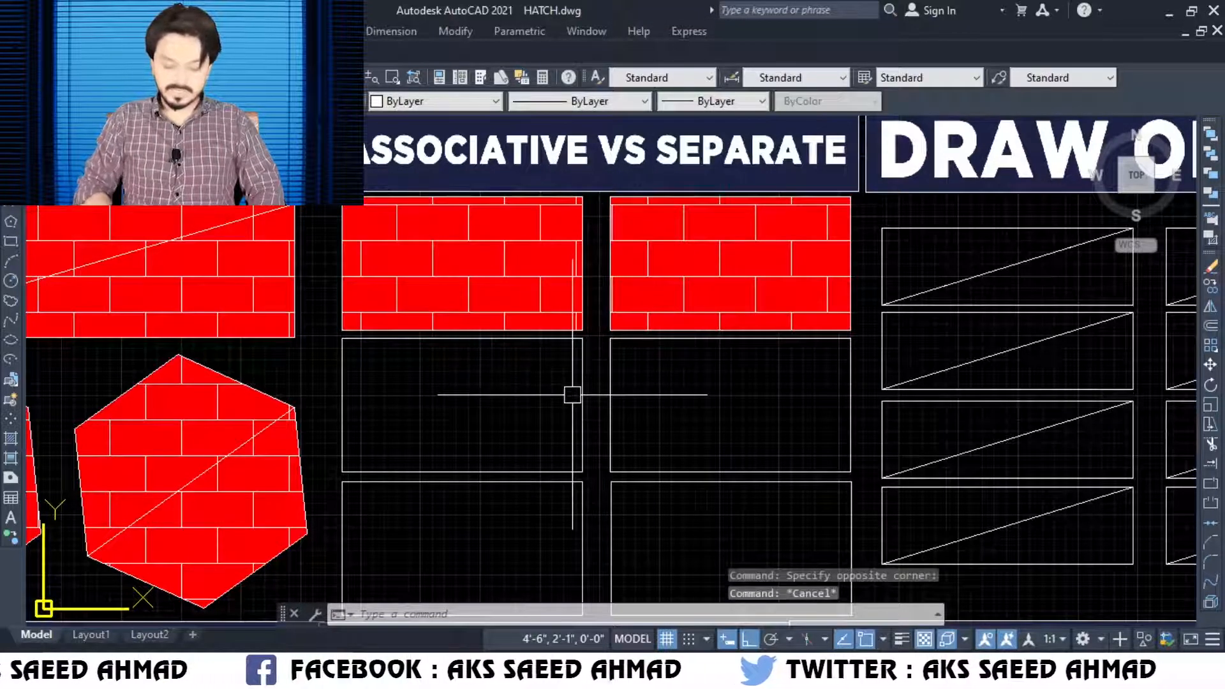
Hatch the middle two rectangles under ASSOCIATIVE VS SEPARATE with BRICK at scale 6, with Associative off and Create separate hatches on.
{"action": "type", "text": "h"}
{"action": "key", "text": "Return"}
{"action": "left_click", "coordinate": [828, 133]}
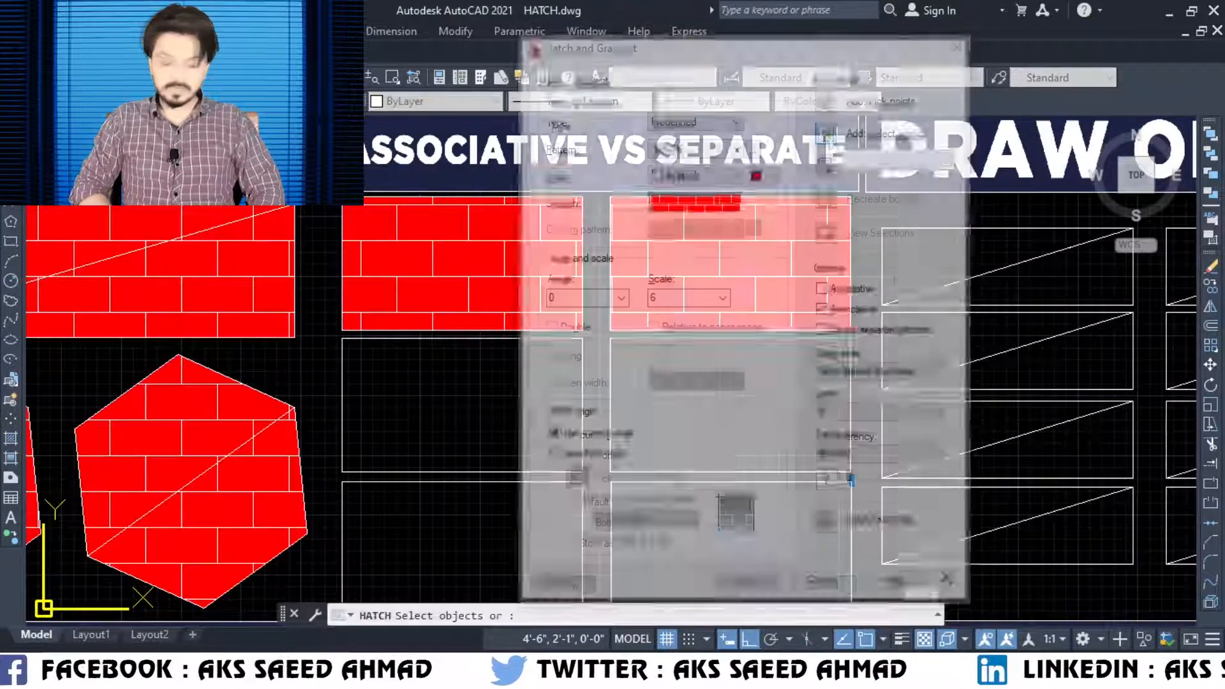
{"action": "left_click", "coordinate": [582, 396]}
{"action": "left_click", "coordinate": [608, 396]}
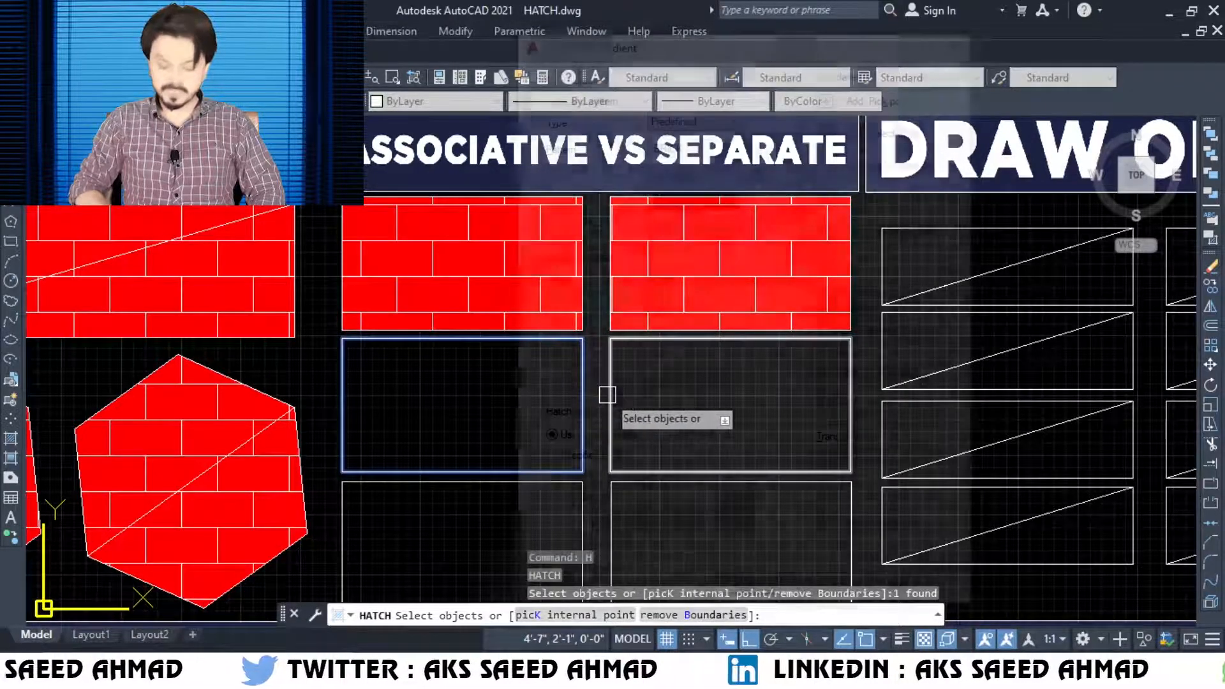
{"action": "key", "text": "Return"}
{"action": "left_click", "coordinate": [822, 310]}
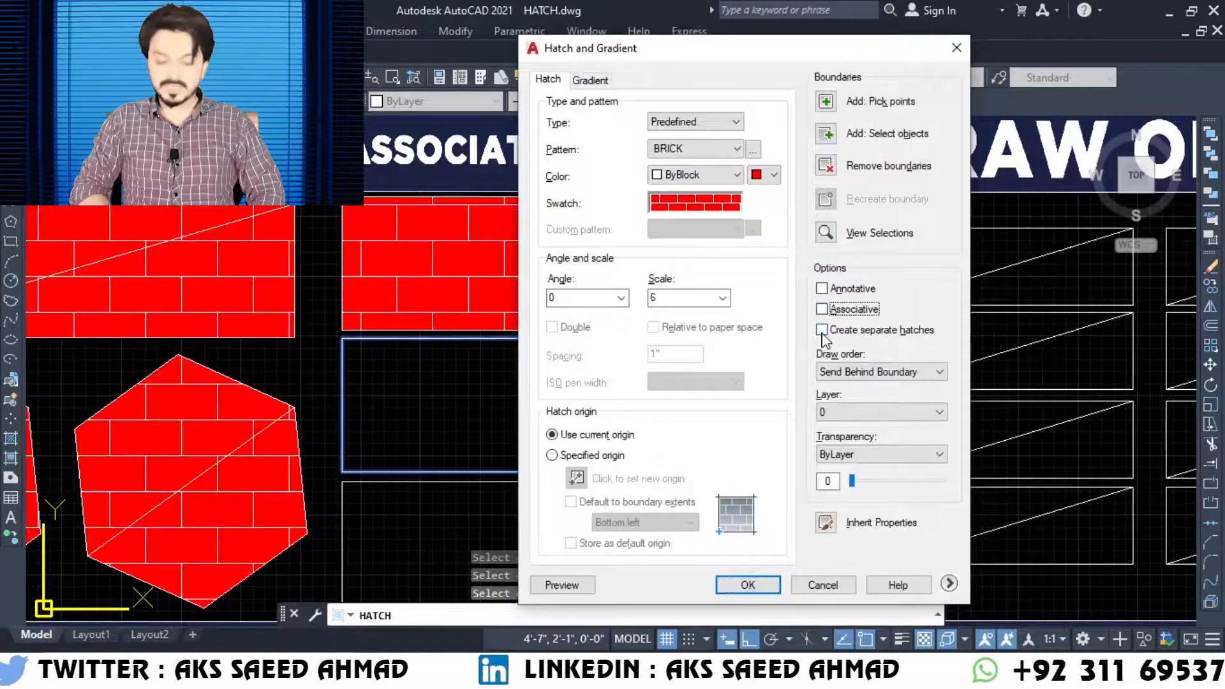
{"action": "left_click", "coordinate": [822, 331]}
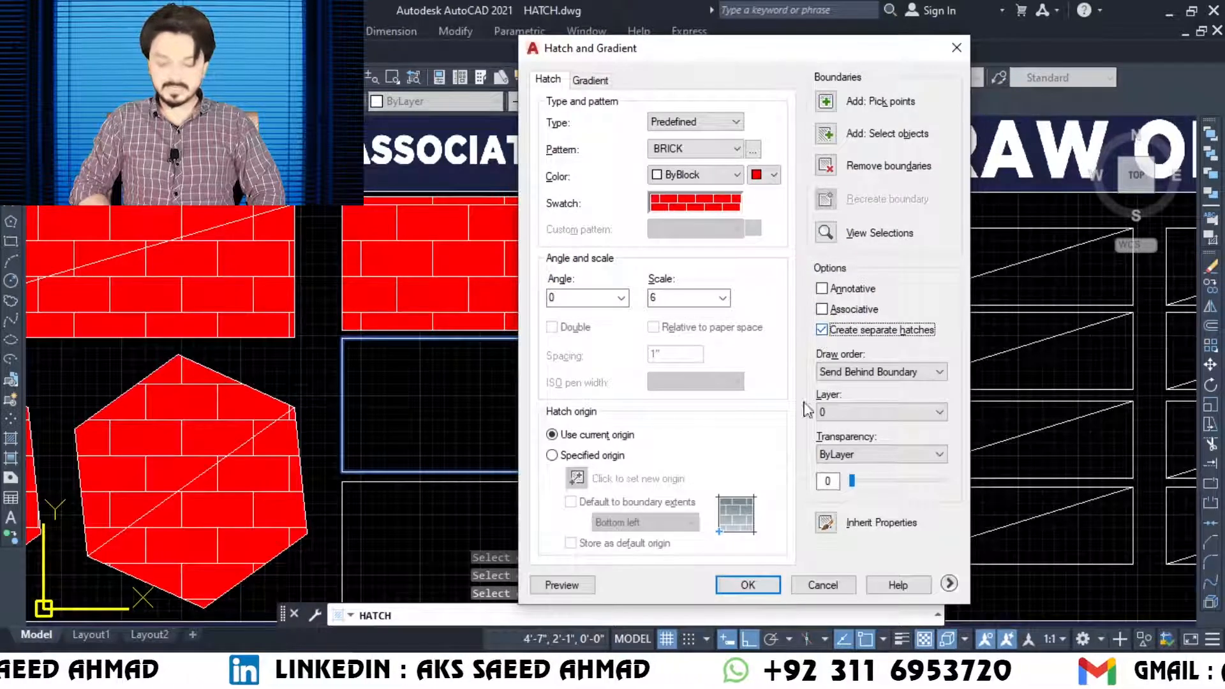
{"action": "left_click", "coordinate": [770, 582]}
Select the hatches of the middle two rectangles one at a time to check whether they are independent, and clear the selection.
{"action": "left_click", "coordinate": [766, 394]}
{"action": "left_click", "coordinate": [781, 378]}
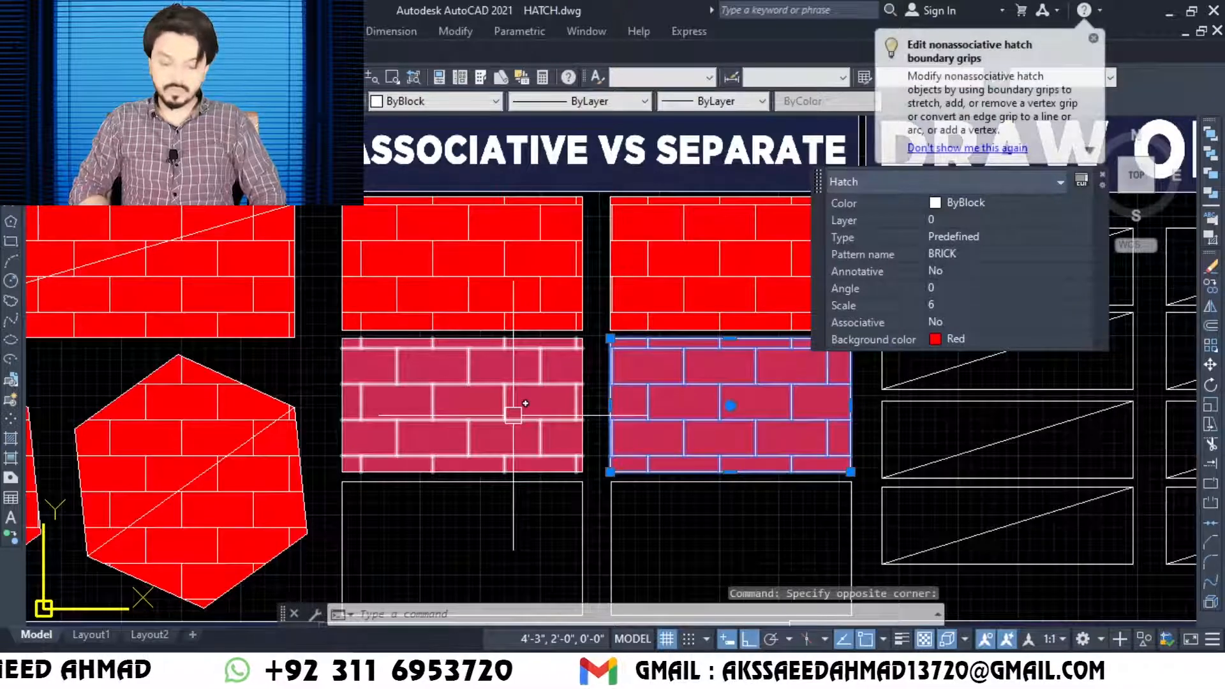
{"action": "key", "text": "Escape"}
{"action": "left_click", "coordinate": [570, 428]}
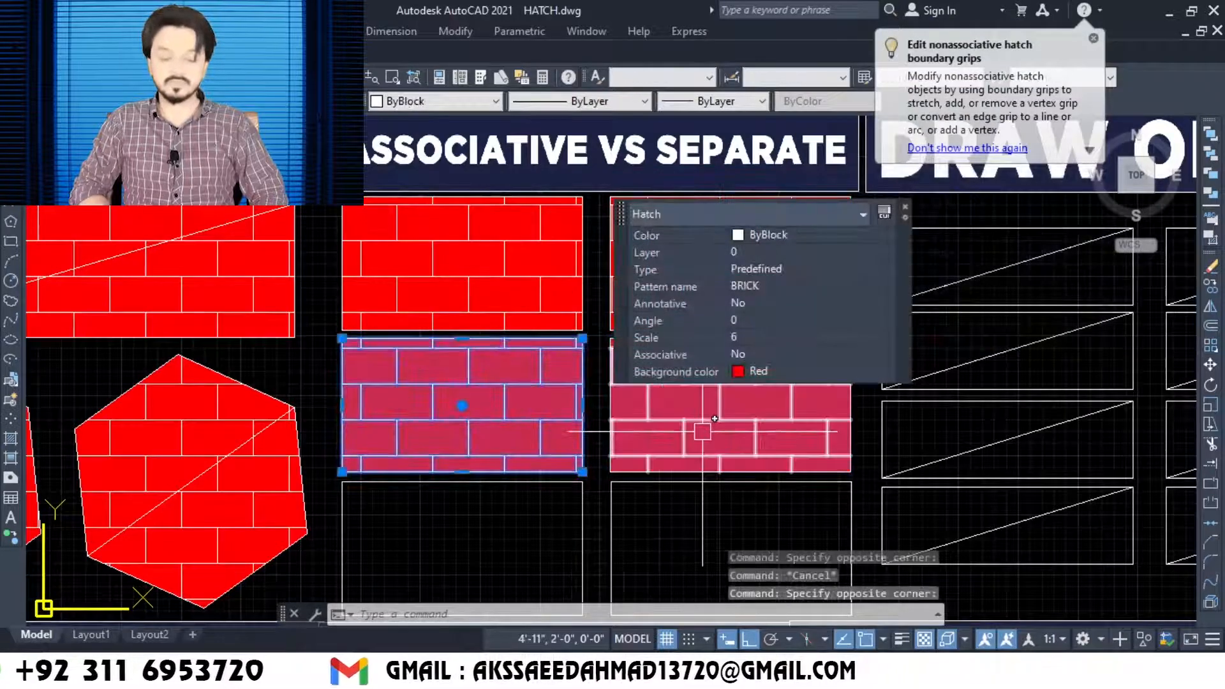
{"action": "key", "text": "Escape"}
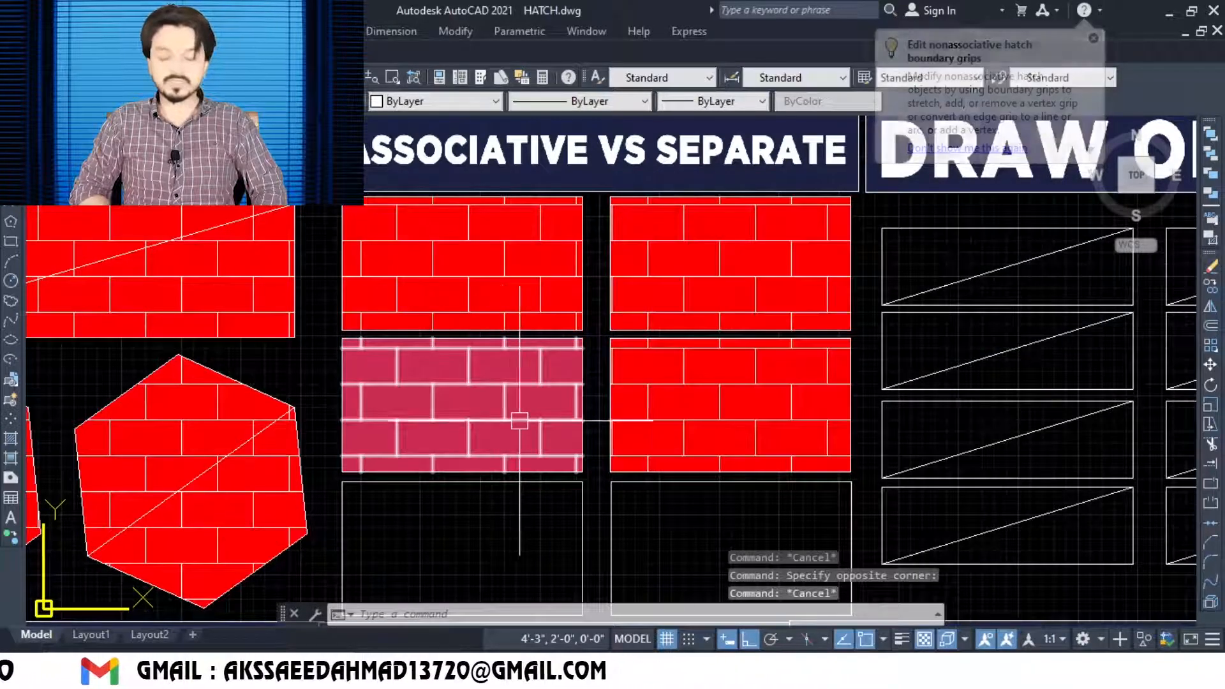
{"action": "mouse_move", "coordinate": [670, 420]}
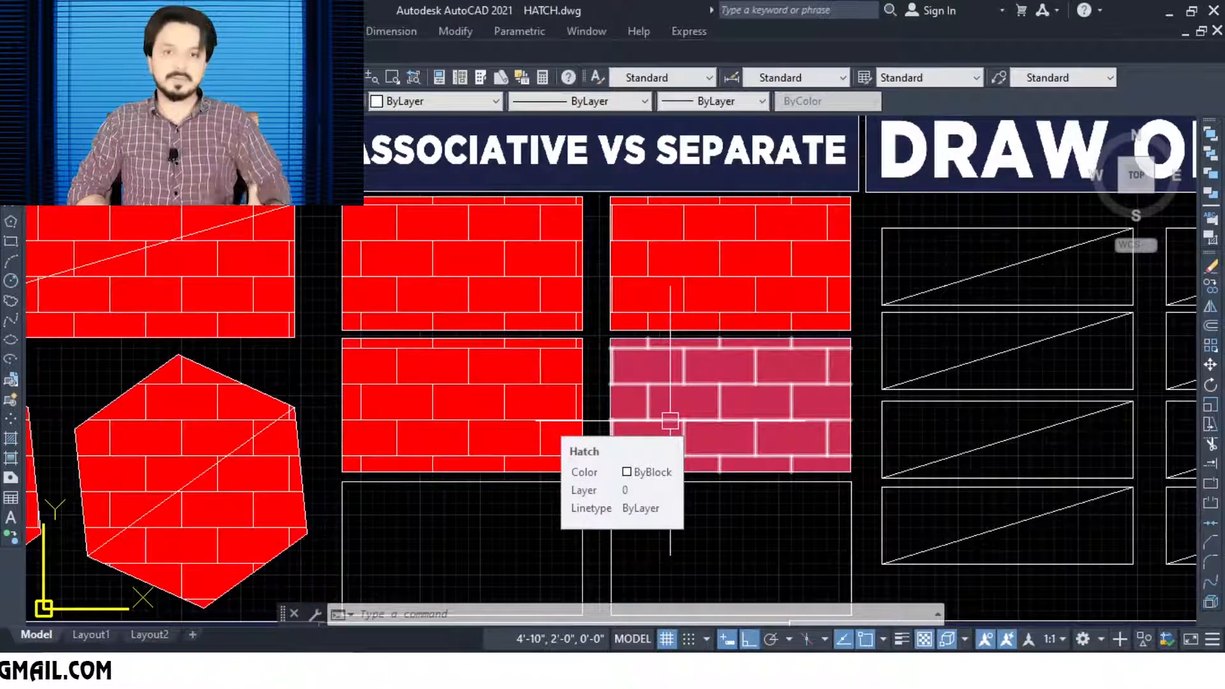
Move the hatch of the left middle rectangle down off its boundary with Ortho off, select the empty outline, and undo the move.
{"action": "middle_click_drag", "start_coordinate": [718, 542], "coordinate": [718, 430]}
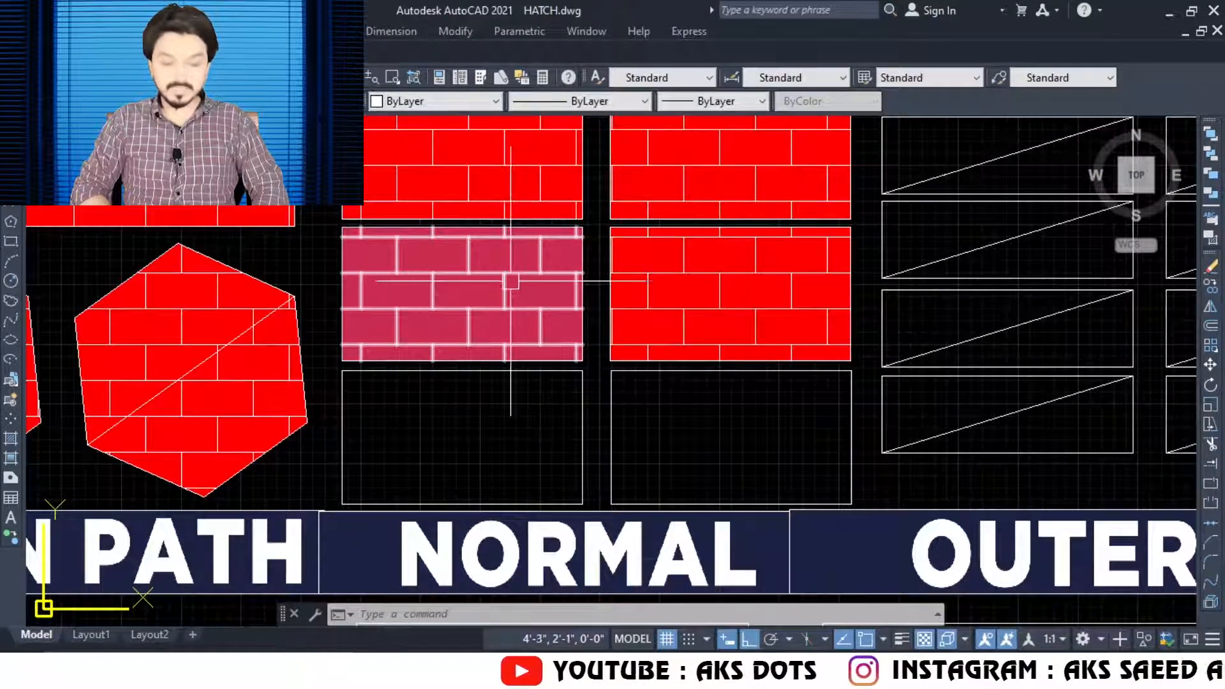
{"action": "left_click", "coordinate": [510, 281]}
{"action": "mouse_move", "coordinate": [462, 294]}
{"action": "left_click", "coordinate": [524, 324]}
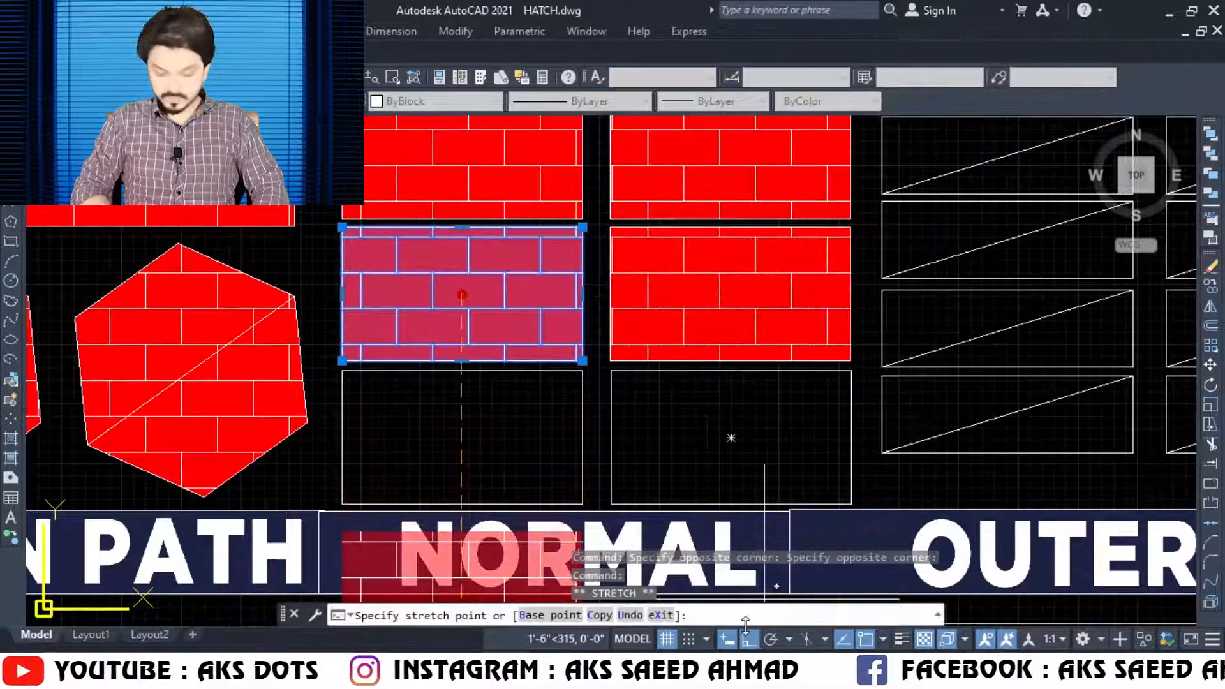
{"action": "left_click", "coordinate": [749, 639]}
{"action": "left_click", "coordinate": [650, 437]}
{"action": "left_click", "coordinate": [344, 255]}
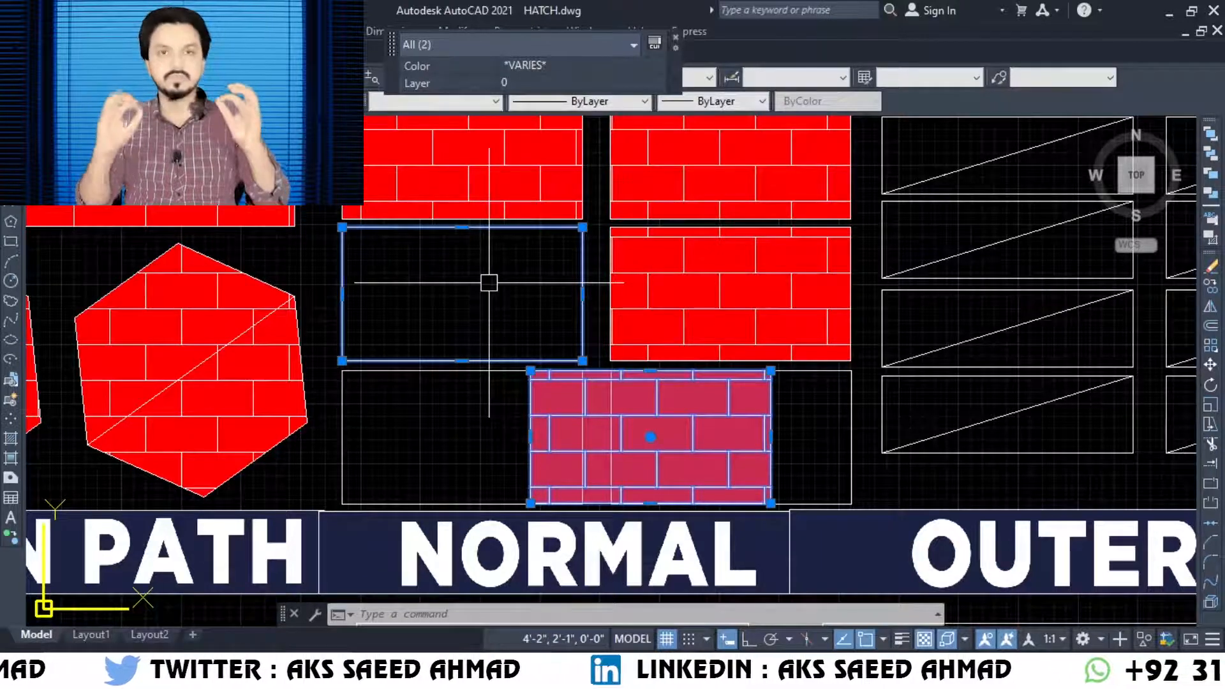
{"action": "key", "text": "ctrl+z"}
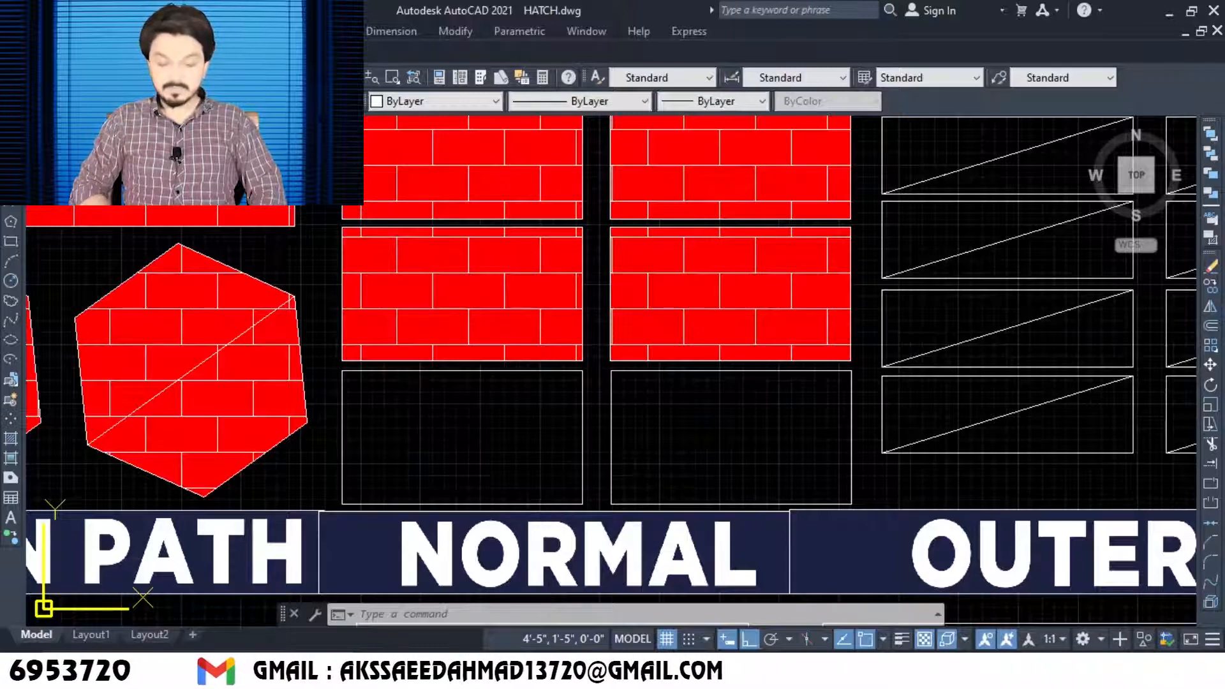
Hatch the bottom left rectangle under ASSOCIATIVE VS SEPARATE with BRICK at scale 6, green background and Associative on, selecting its outline.
{"action": "type", "text": "h"}
{"action": "key", "text": "Return"}
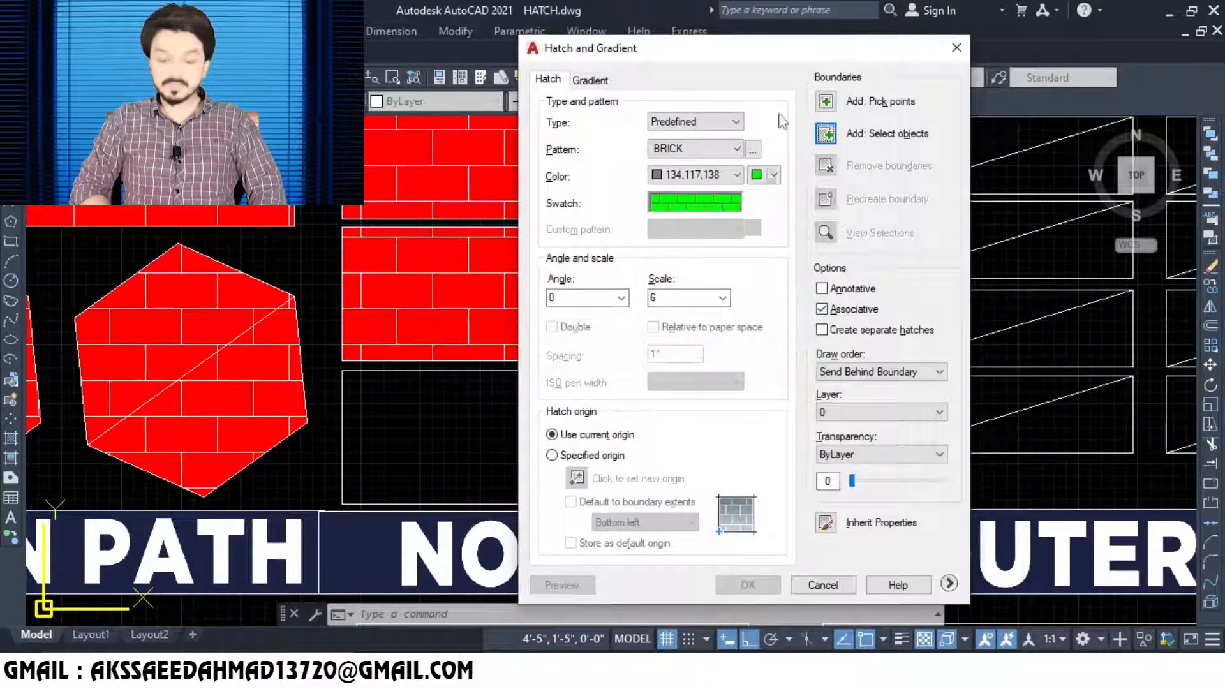
{"action": "left_click", "coordinate": [828, 136]}
{"action": "left_click", "coordinate": [579, 434]}
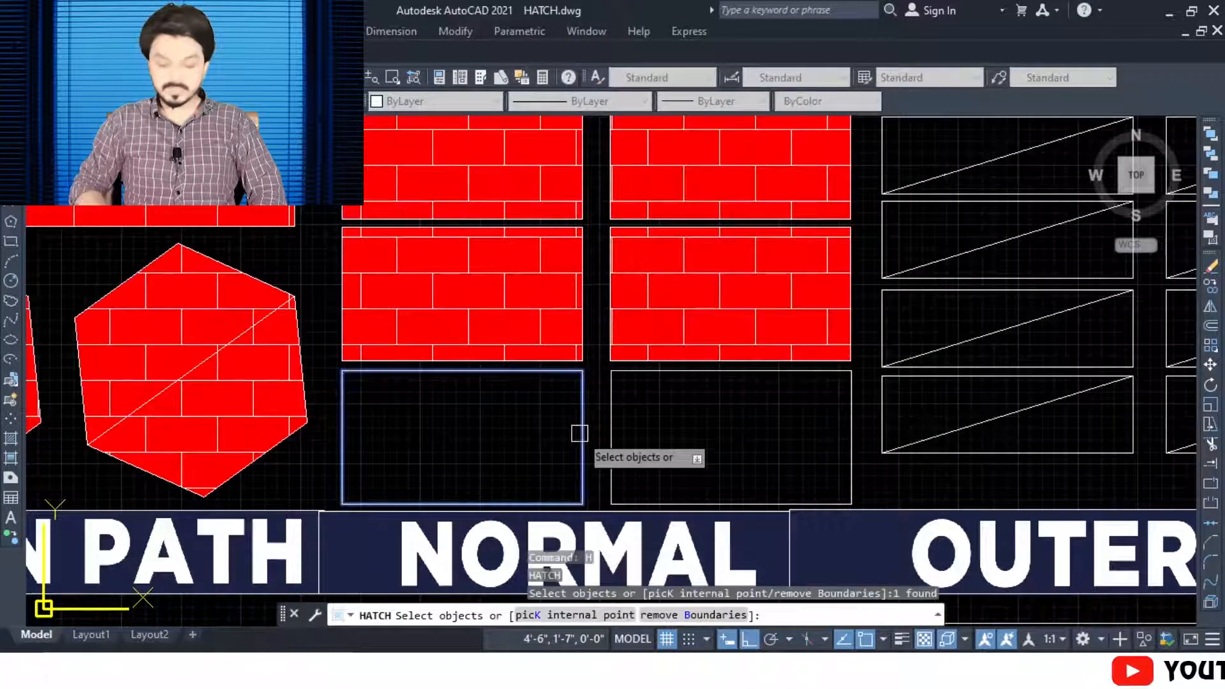
{"action": "key", "text": "Return"}
{"action": "left_click", "coordinate": [748, 586]}
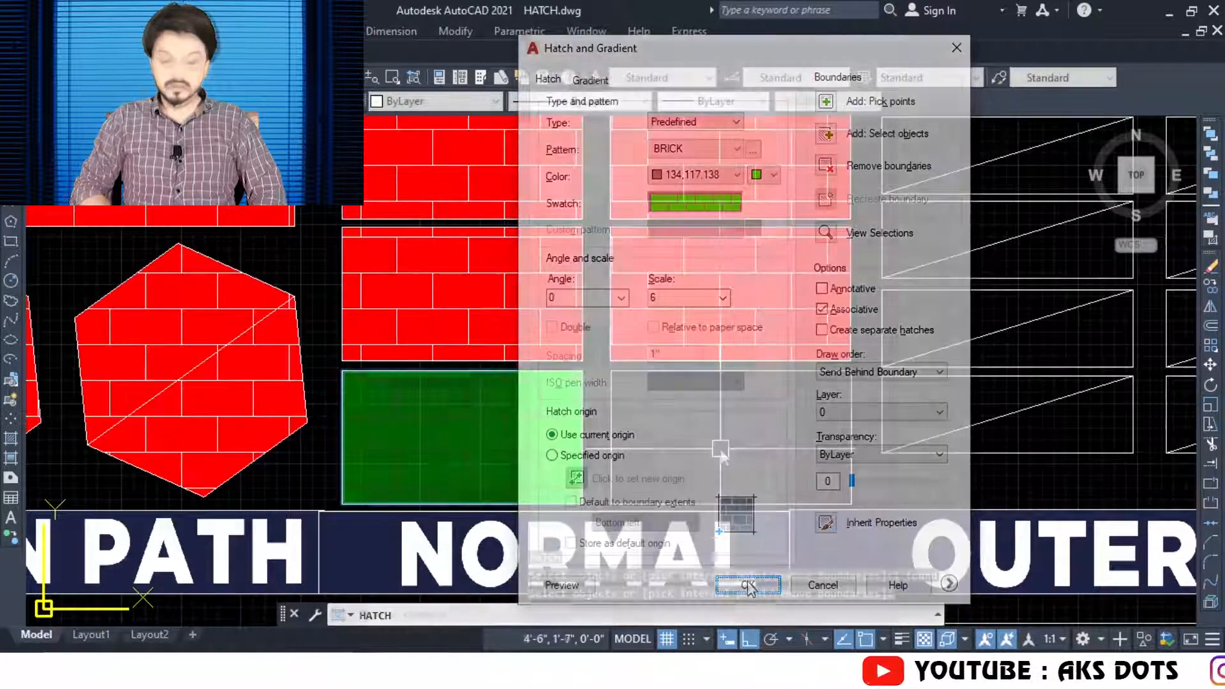
Hatch the bottom right rectangle with BRICK at scale 6, yellow background, Associative off and Create separate hatches on, selecting its outline.
{"action": "key", "text": "Return"}
{"action": "left_click", "coordinate": [832, 312]}
{"action": "left_click", "coordinate": [829, 330]}
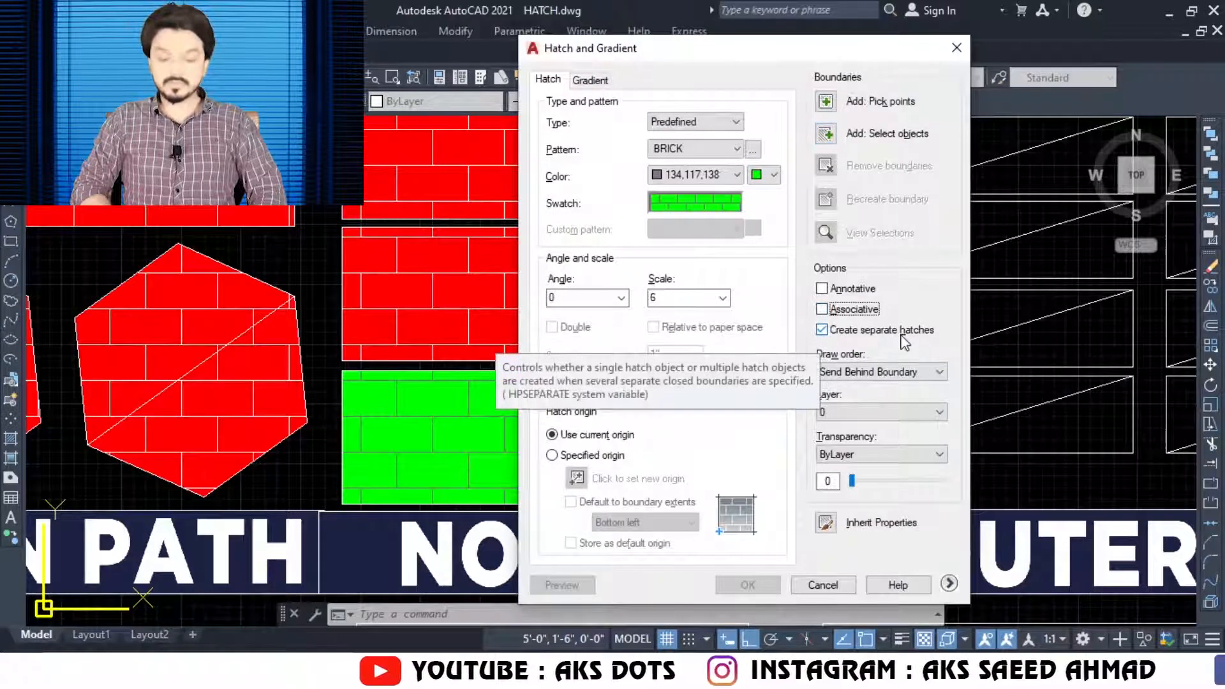
{"action": "left_click", "coordinate": [772, 174]}
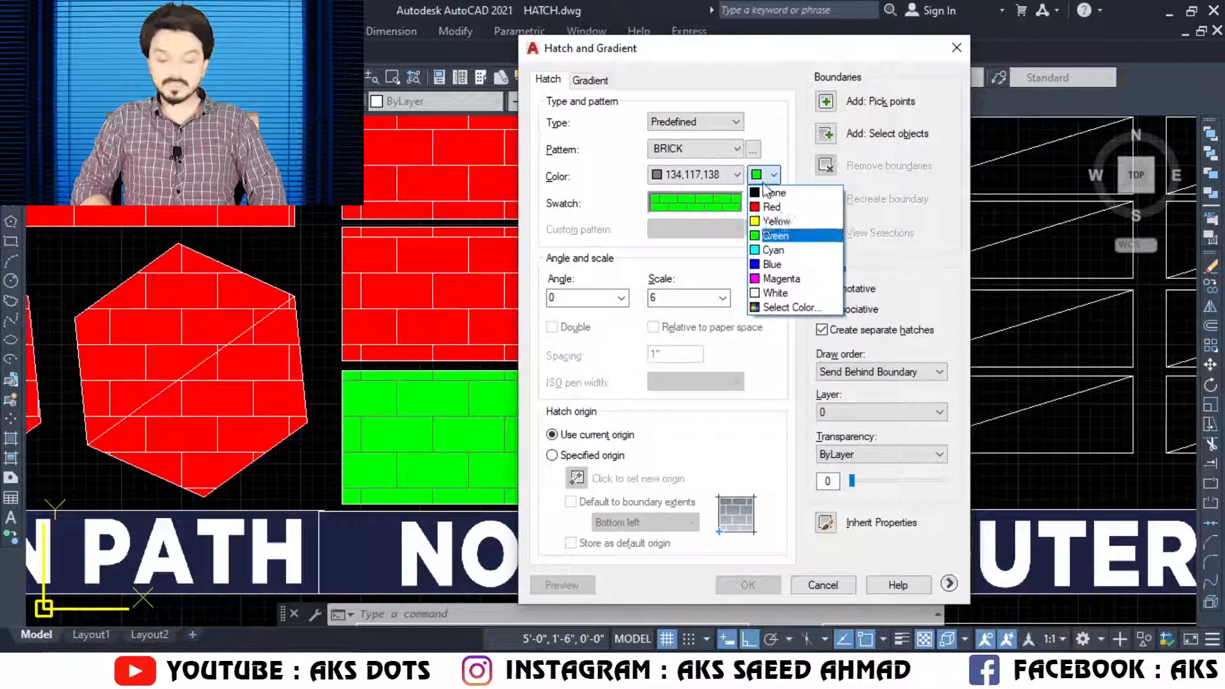
{"action": "left_click", "coordinate": [767, 222]}
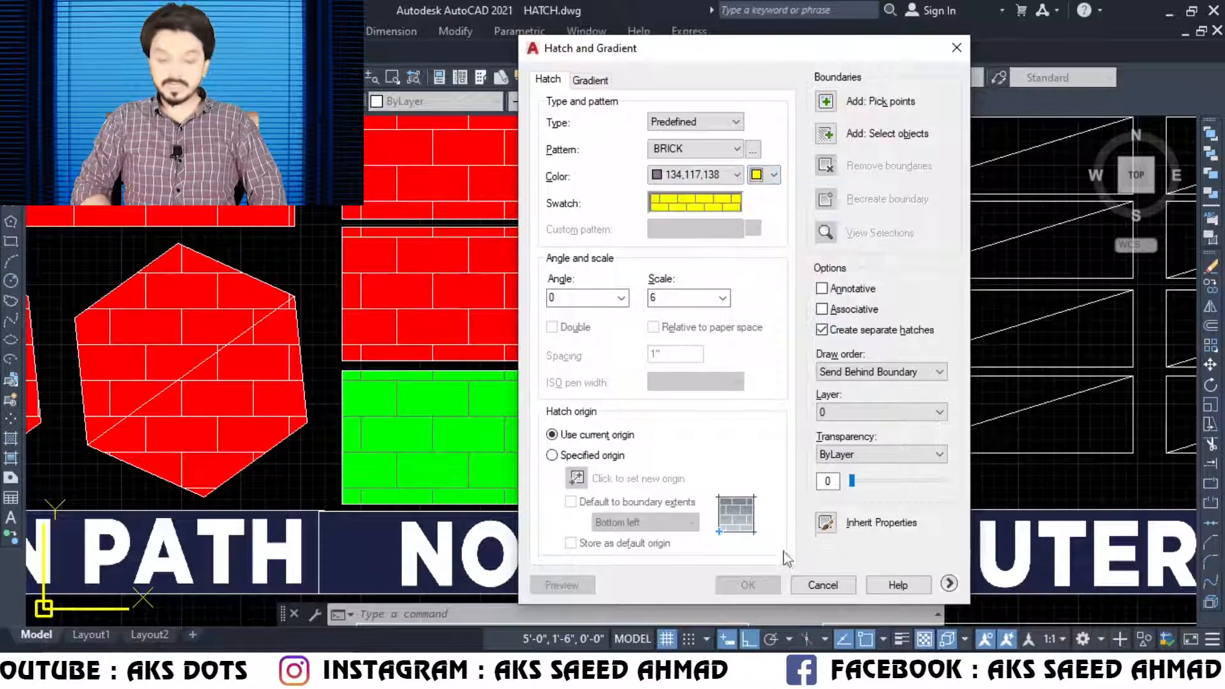
{"action": "left_click", "coordinate": [825, 133]}
{"action": "left_click", "coordinate": [618, 488]}
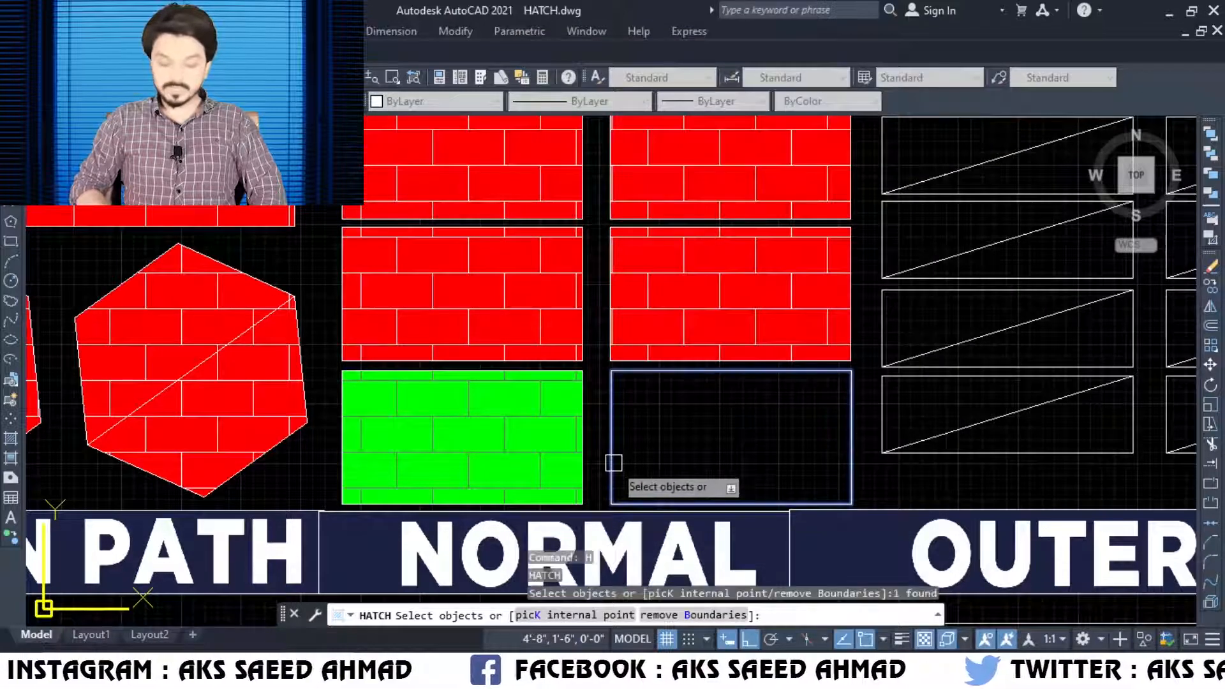
{"action": "key", "text": "Return"}
{"action": "left_click", "coordinate": [720, 582]}
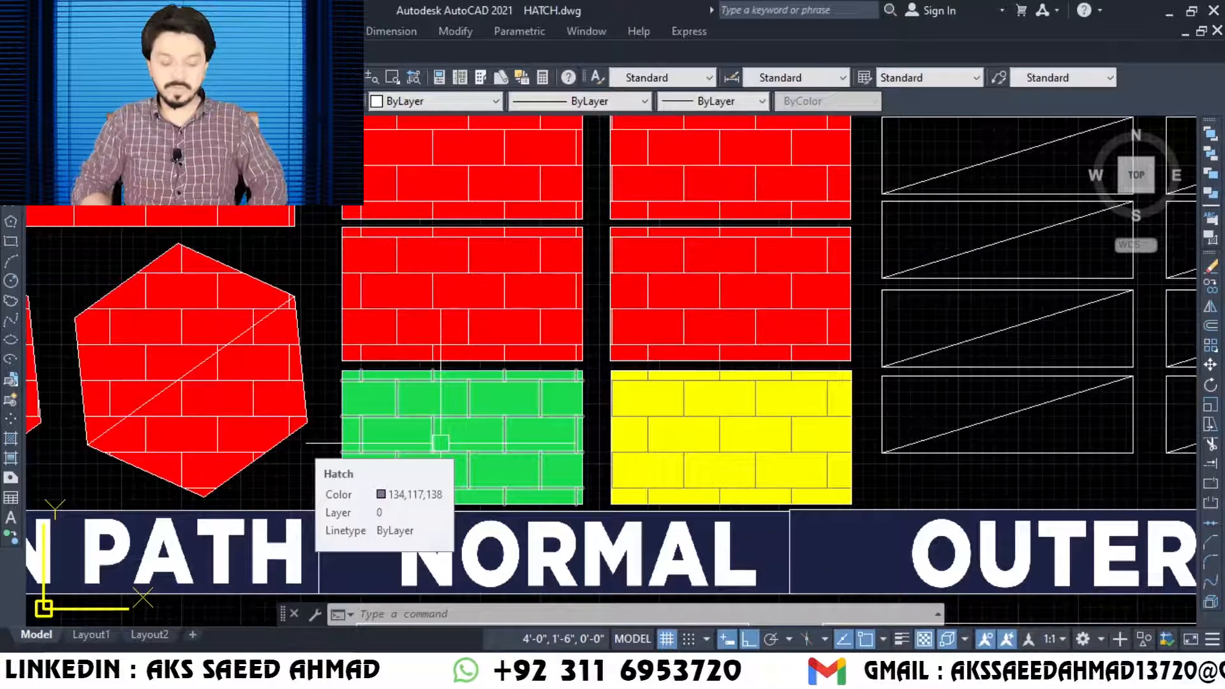
Stretch the left edge of the green-hatched rectangle's boundary outward by about 1 inch to test the associative hatch.
{"action": "left_click", "coordinate": [338, 408]}
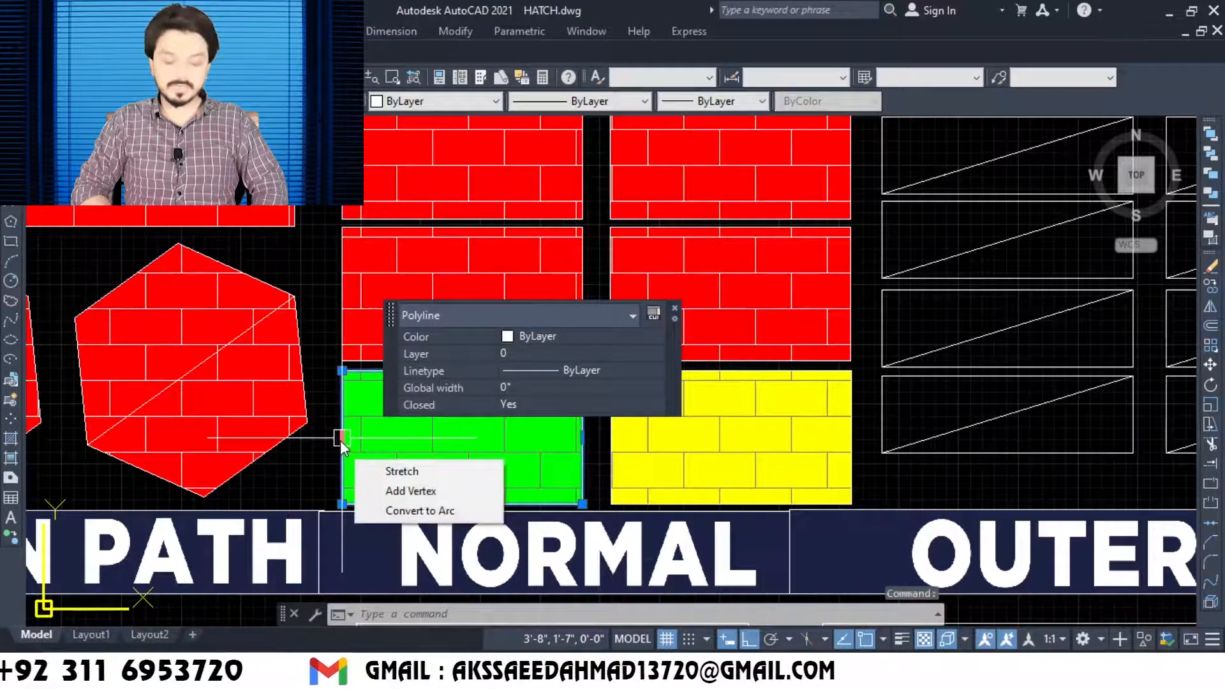
{"action": "left_click", "coordinate": [342, 438]}
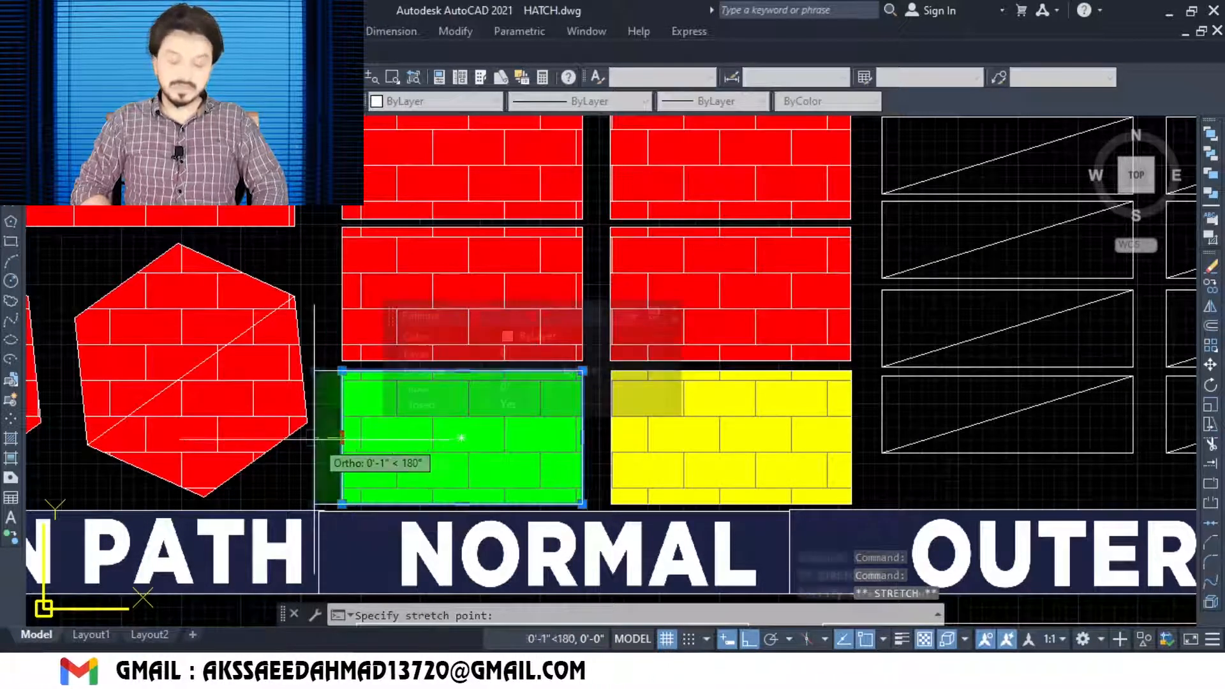
{"action": "left_click", "coordinate": [314, 438]}
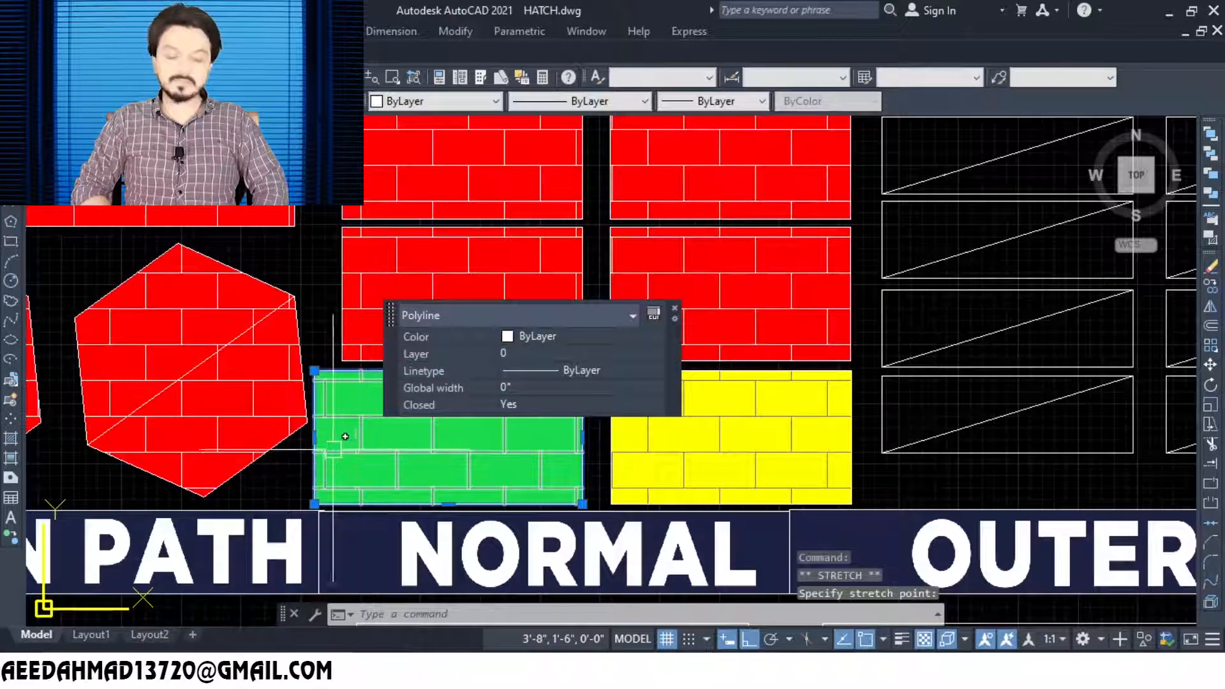
{"action": "key", "text": "Escape"}
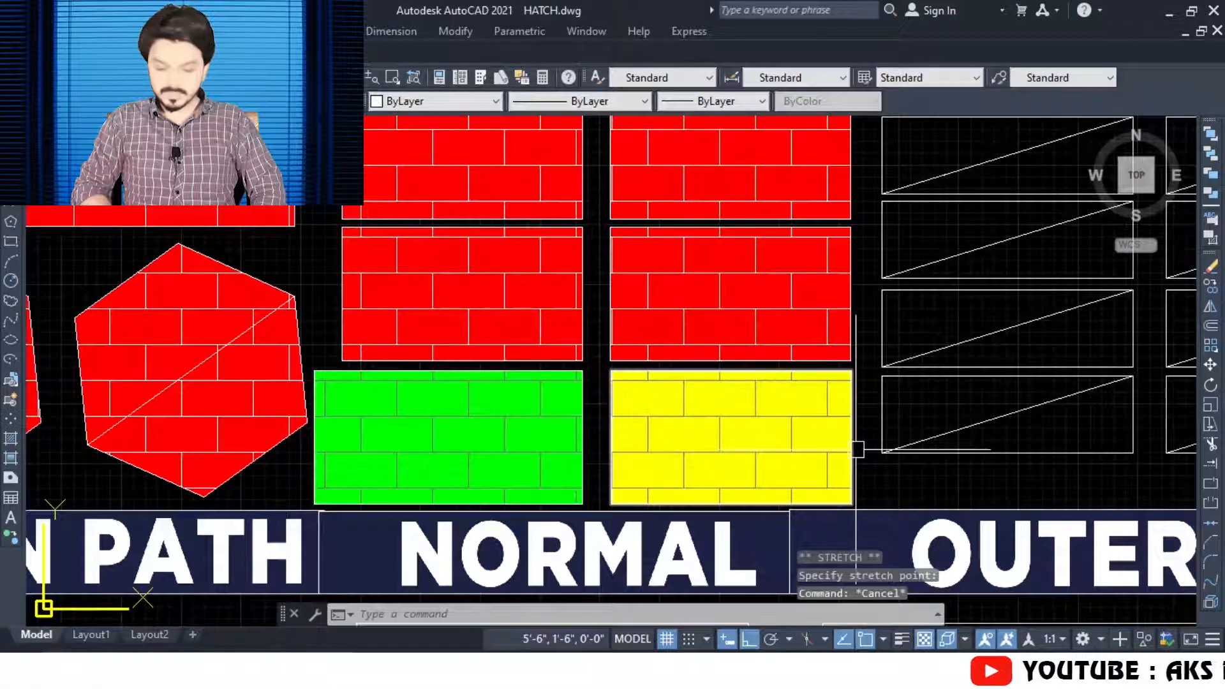
Stretch the right edge of the yellow-hatched rectangle's boundary outward to test the non-associative hatch, and reselect that boundary.
{"action": "left_click", "coordinate": [856, 449]}
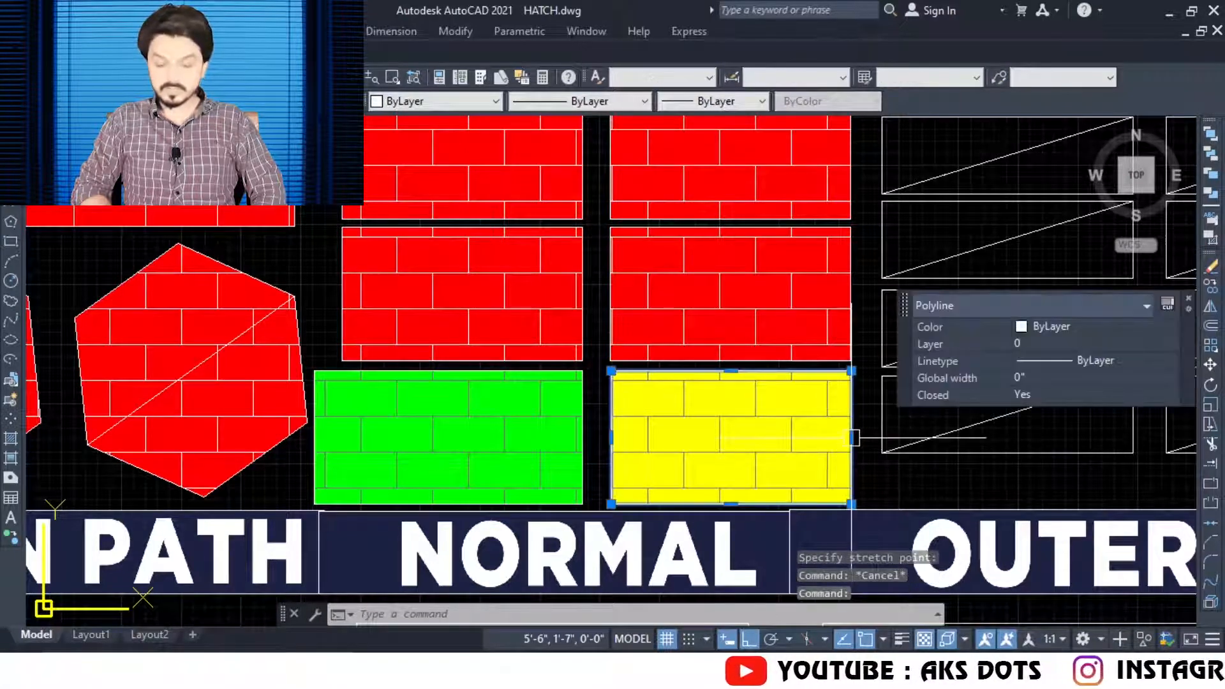
{"action": "left_click", "coordinate": [852, 440]}
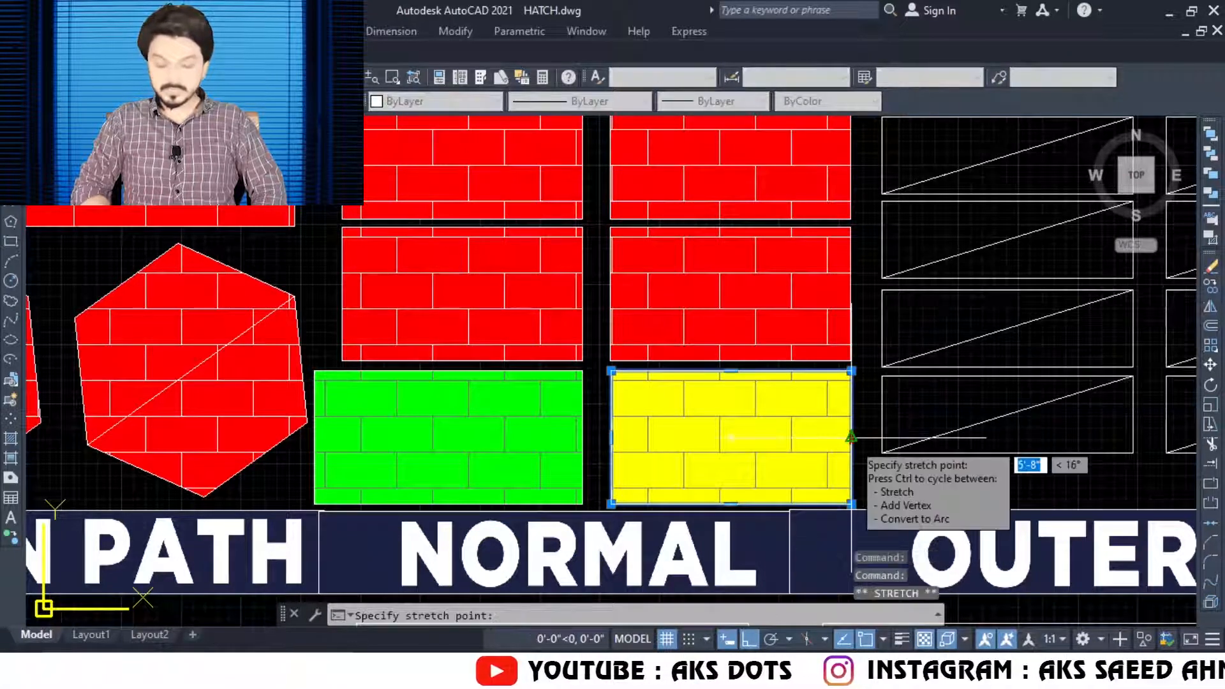
{"action": "left_click", "coordinate": [880, 438]}
{"action": "key", "text": "Escape"}
{"action": "left_click", "coordinate": [880, 476]}
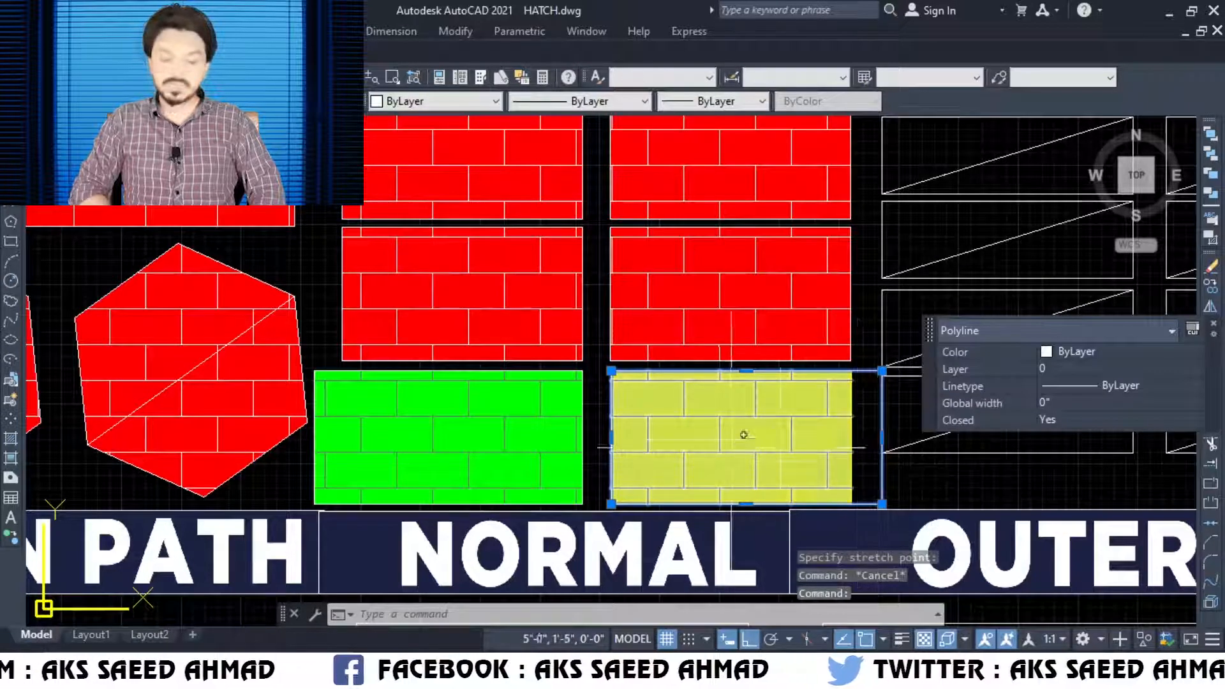
Select the yellow hatch on its own to compare it with its boundary, clear the selection, and undo the boundary stretch.
{"action": "key", "text": "Escape"}
{"action": "left_click", "coordinate": [791, 416]}
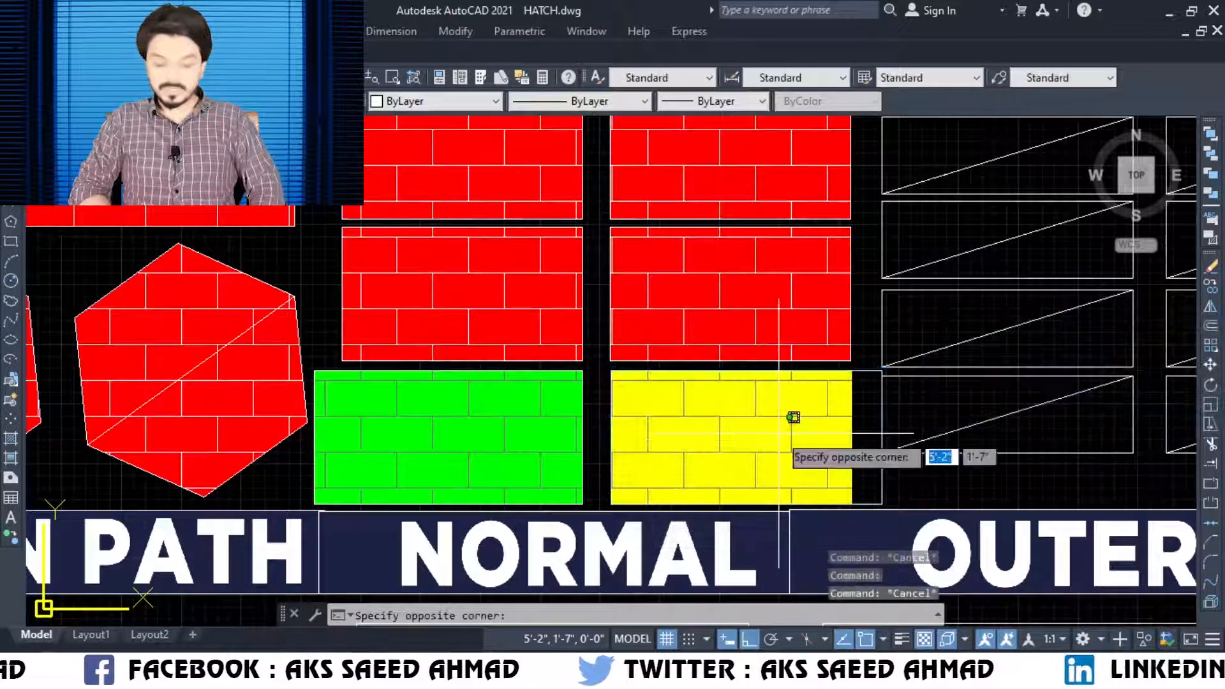
{"action": "left_click", "coordinate": [793, 434]}
{"action": "key", "text": "Escape"}
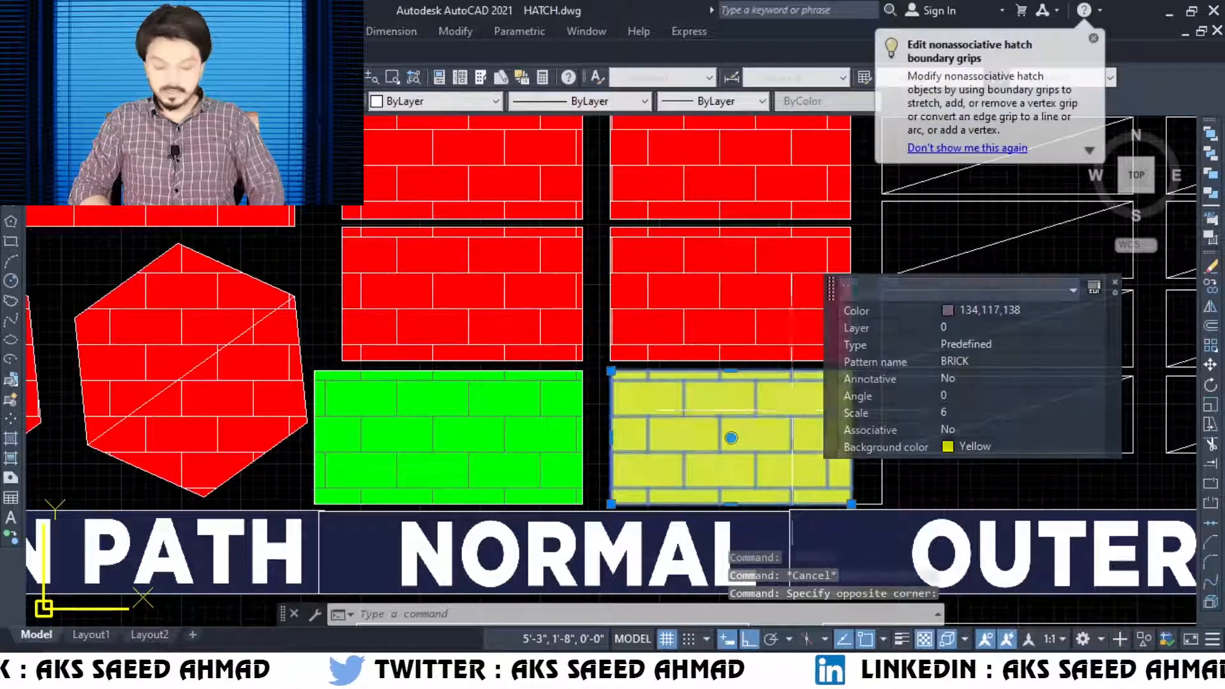
{"action": "key", "text": "ctrl+z"}
Start a BRICK hatch with red background at scale 6, picking a point in the upper triangle of the top left DRAW ORDER rectangle.
{"action": "type", "text": "P"}
{"action": "key", "text": "Return"}
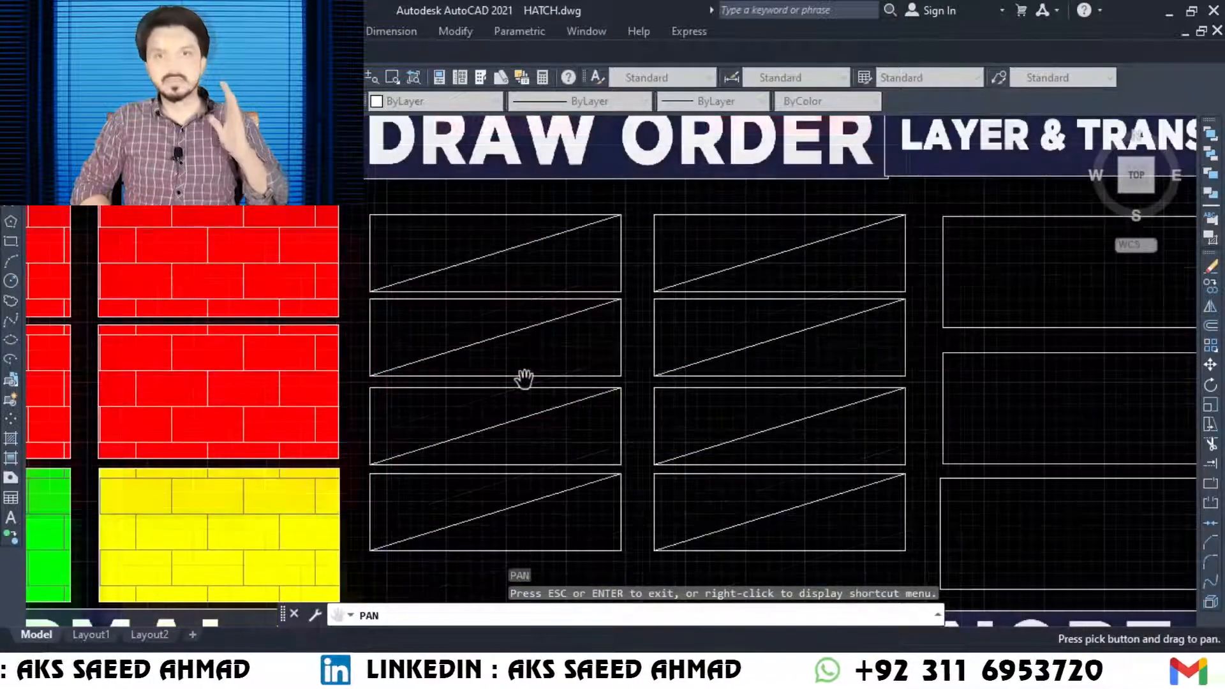
{"action": "key", "text": "Escape"}
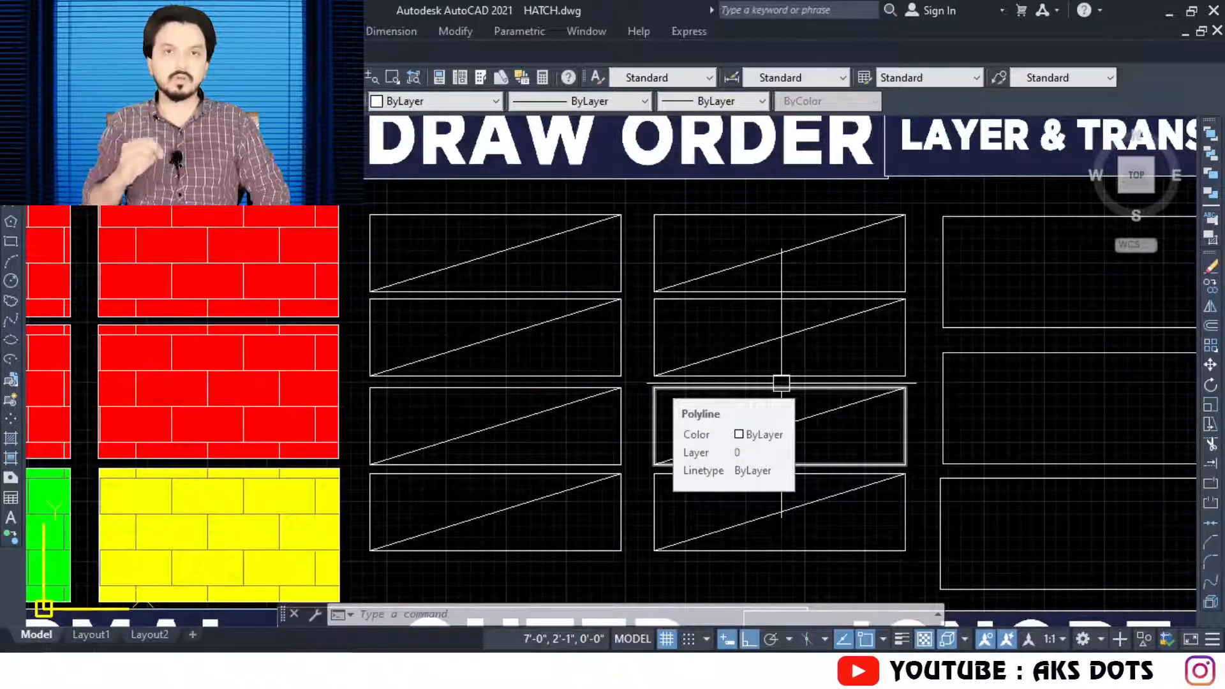
{"action": "type", "text": "h"}
{"action": "key", "text": "Return"}
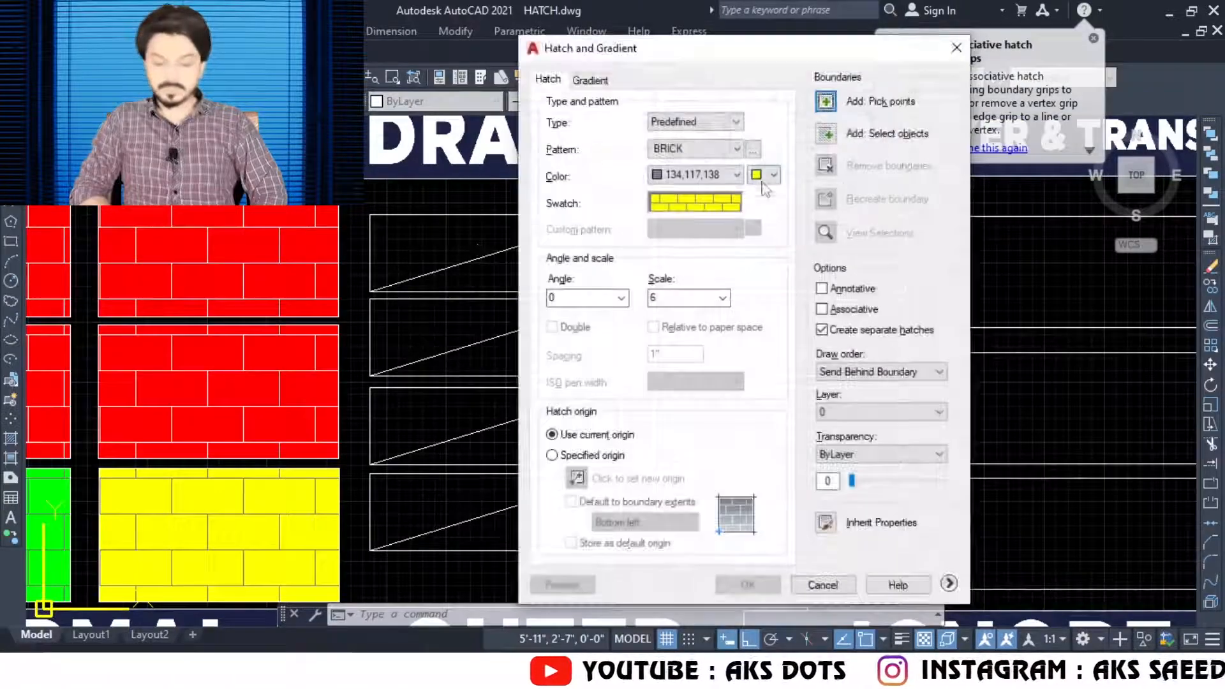
{"action": "left_click", "coordinate": [764, 179]}
{"action": "left_click", "coordinate": [775, 203]}
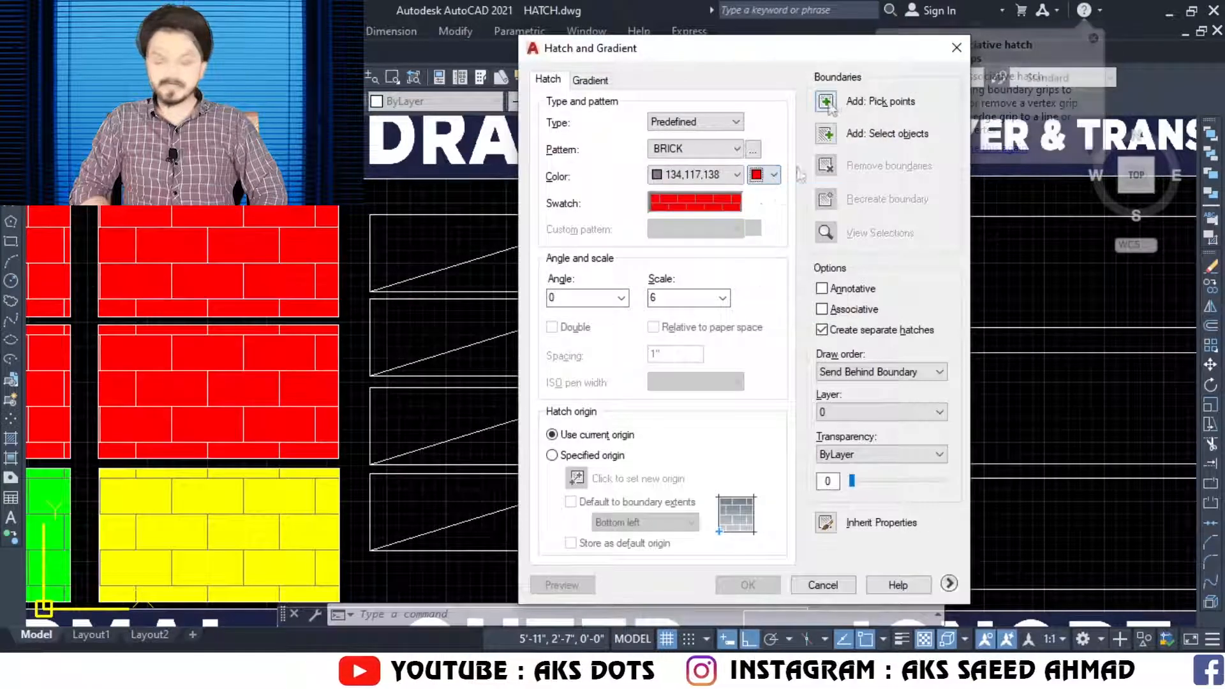
{"action": "left_click", "coordinate": [826, 102]}
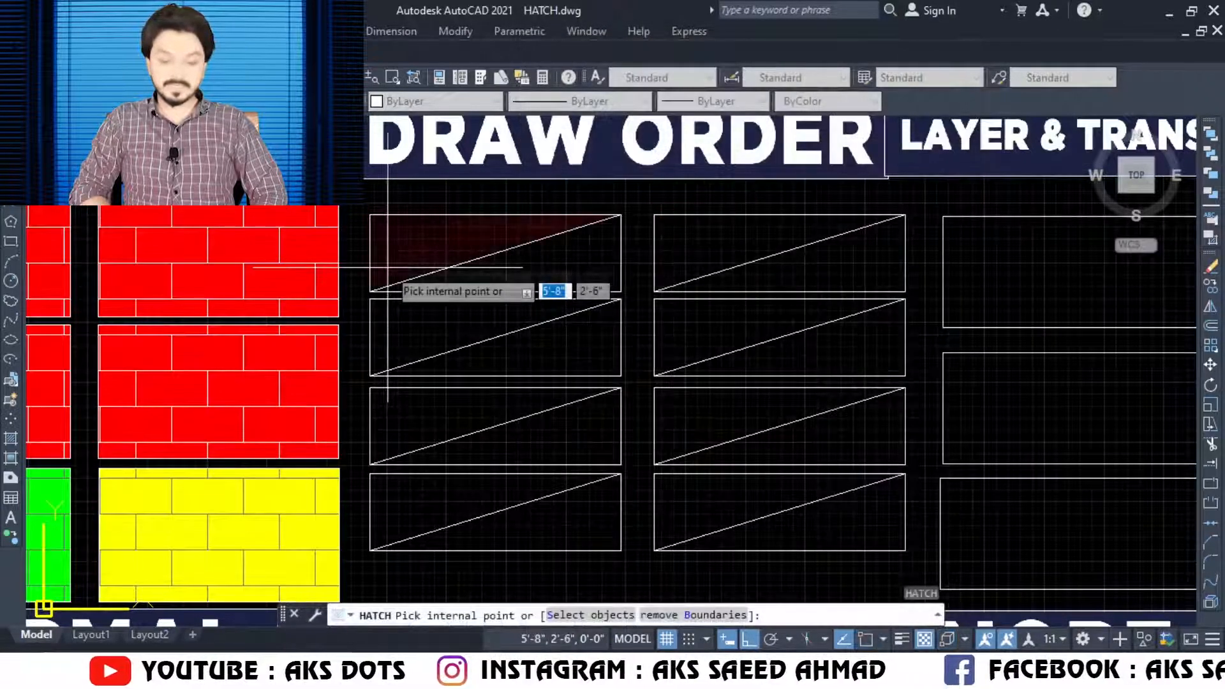
{"action": "left_click", "coordinate": [384, 253]}
{"action": "key", "text": "Return"}
Create the hatch with its draw order set to Send to Back, and select it briefly to check how it lies against the boundary.
{"action": "left_click", "coordinate": [858, 372]}
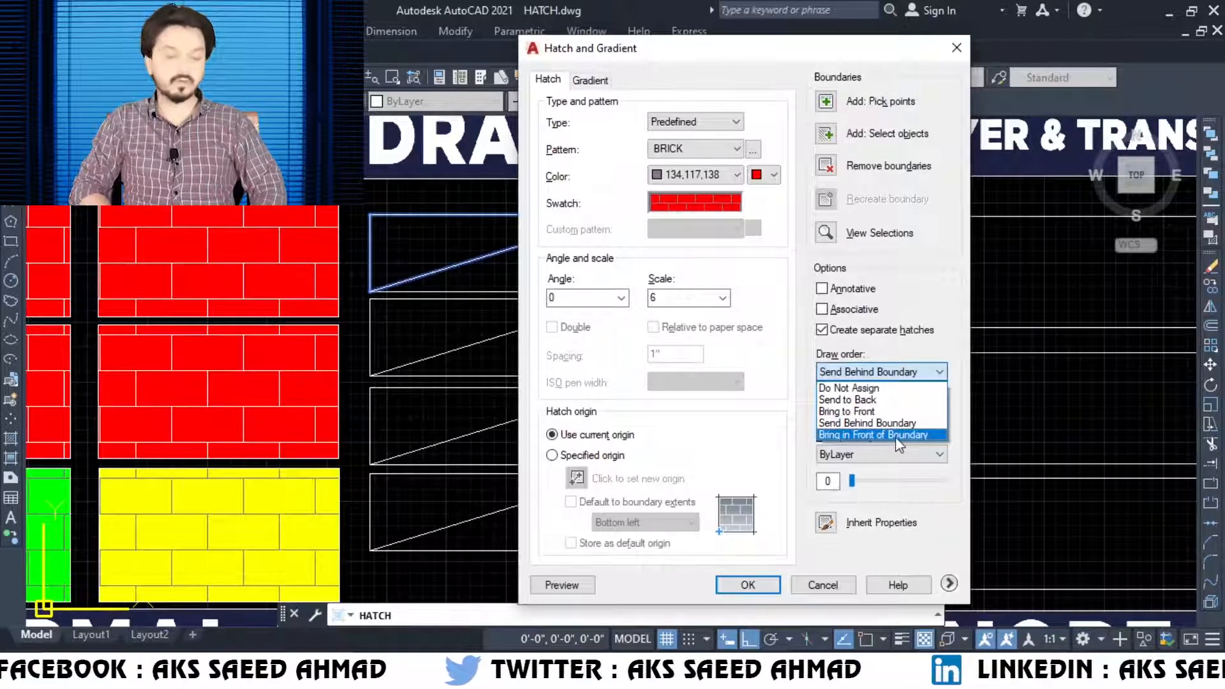
{"action": "left_click", "coordinate": [860, 400]}
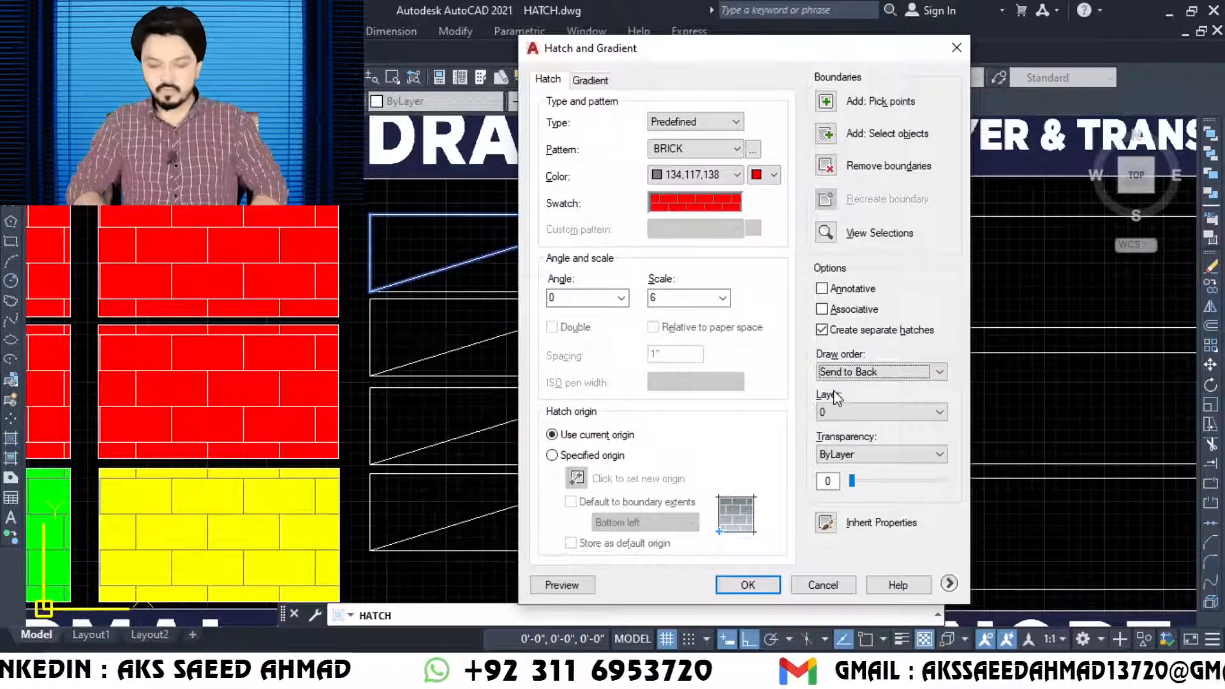
{"action": "left_click", "coordinate": [761, 590]}
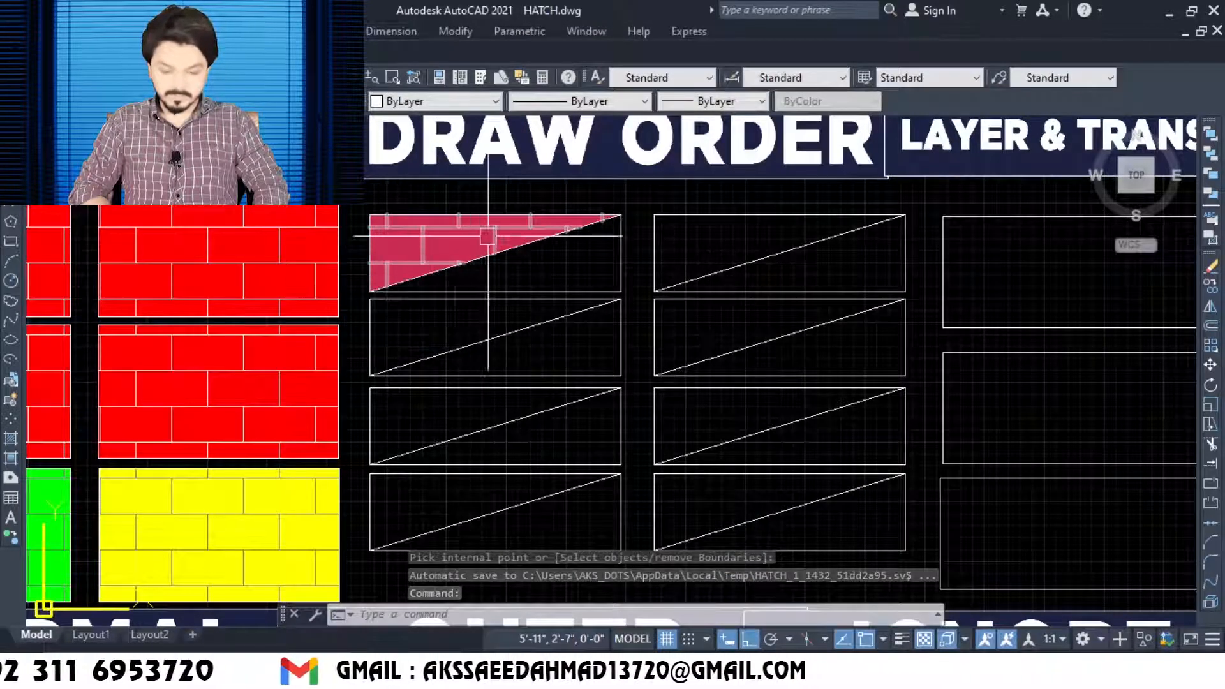
{"action": "left_click", "coordinate": [505, 223]}
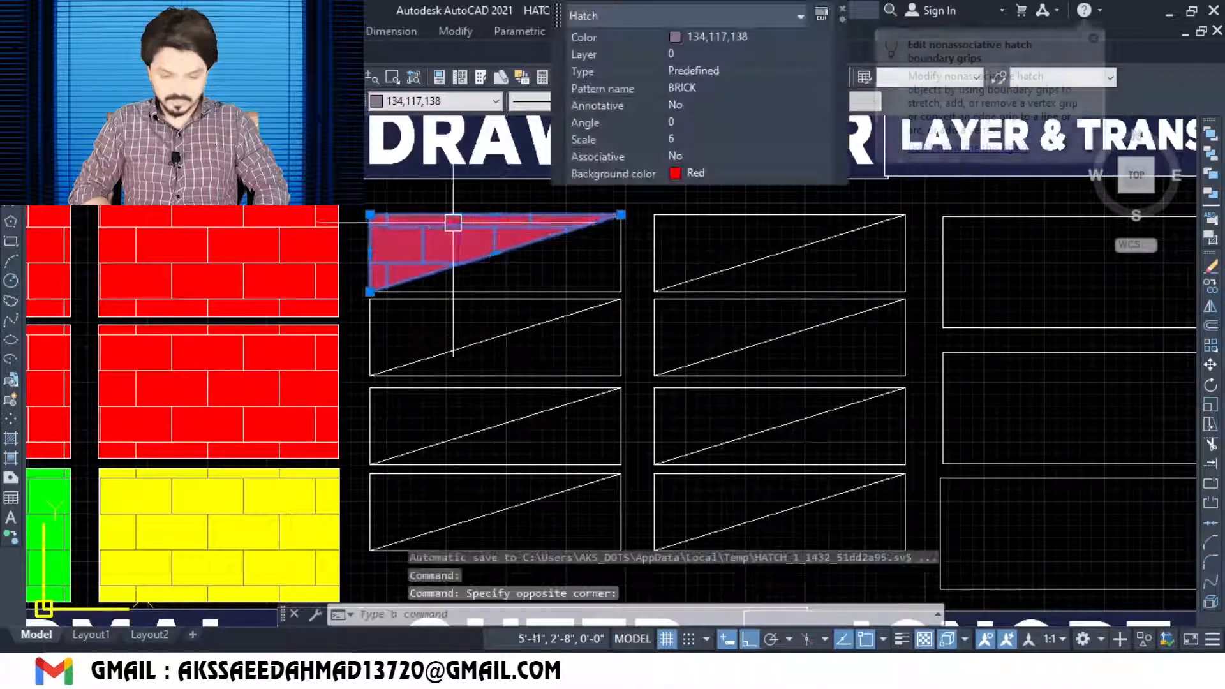
{"action": "key", "text": "Escape"}
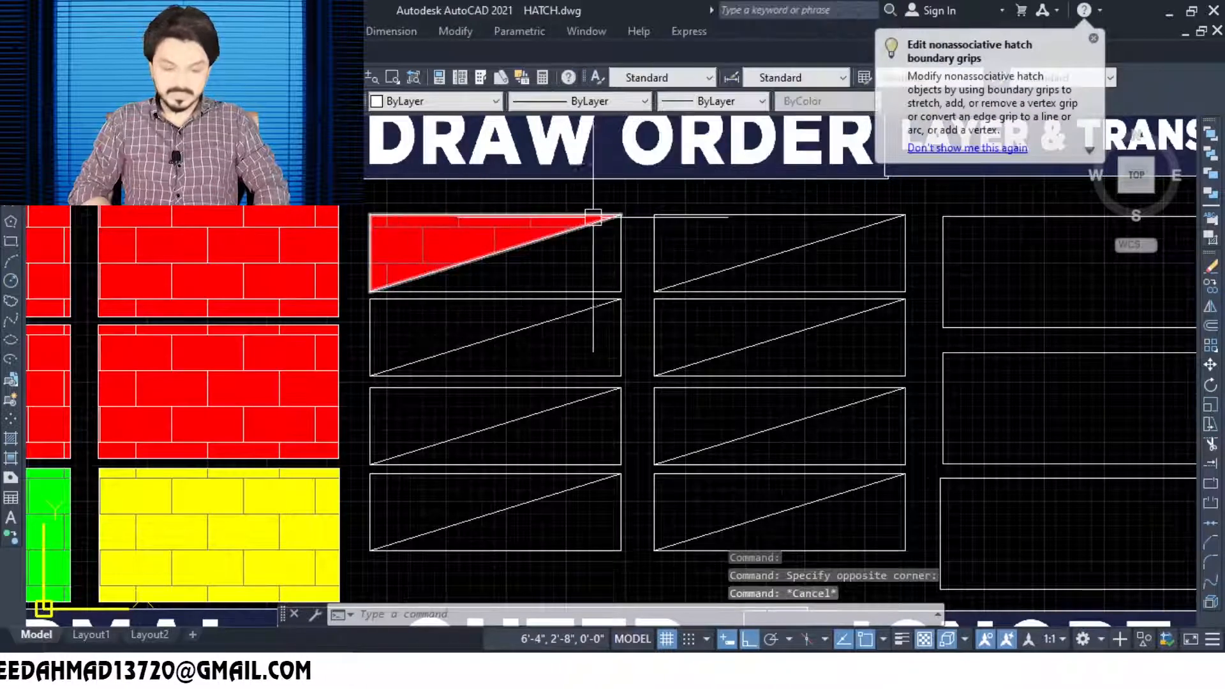
Hatch the upper triangle of the second rectangle in the left DRAW ORDER column with BRICK, using draw order Bring to Front.
{"action": "type", "text": "h"}
{"action": "key", "text": "Return"}
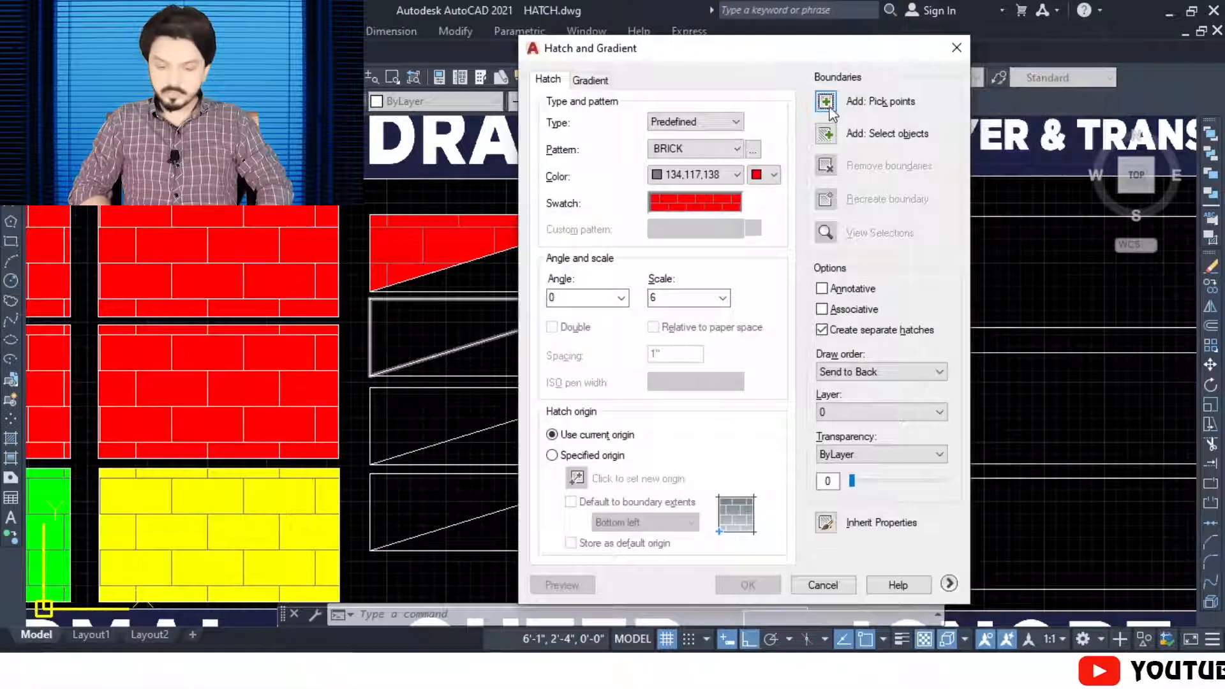
{"action": "left_click", "coordinate": [827, 105]}
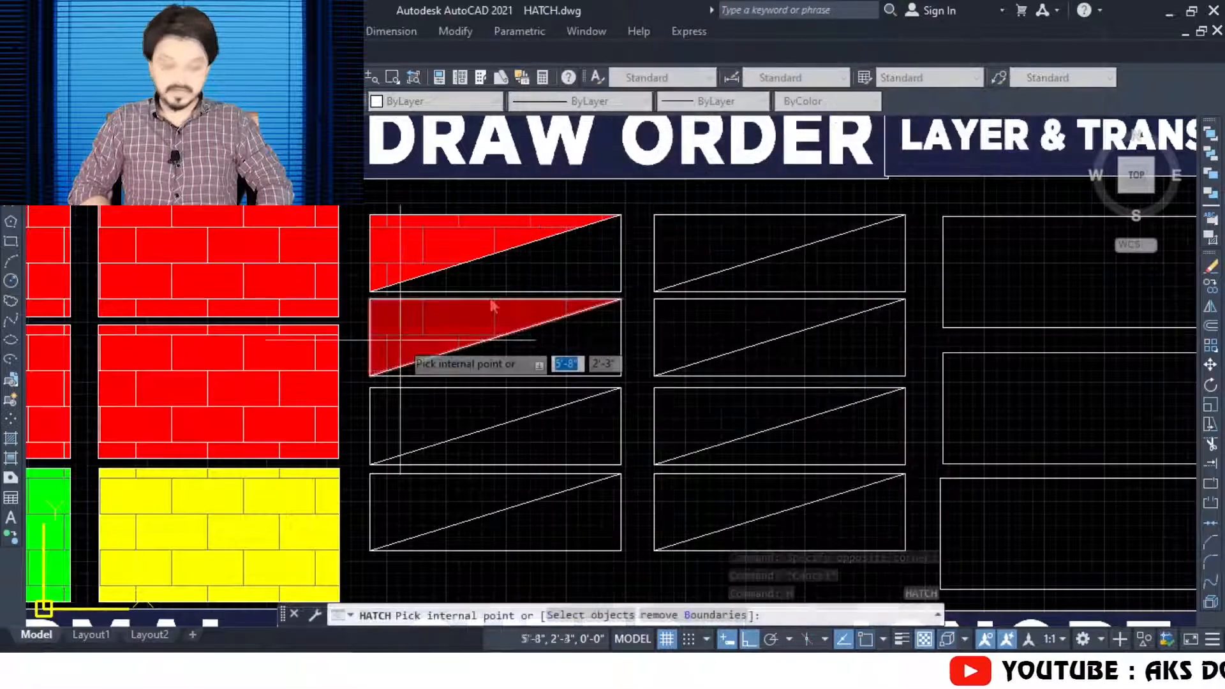
{"action": "key", "text": "Return"}
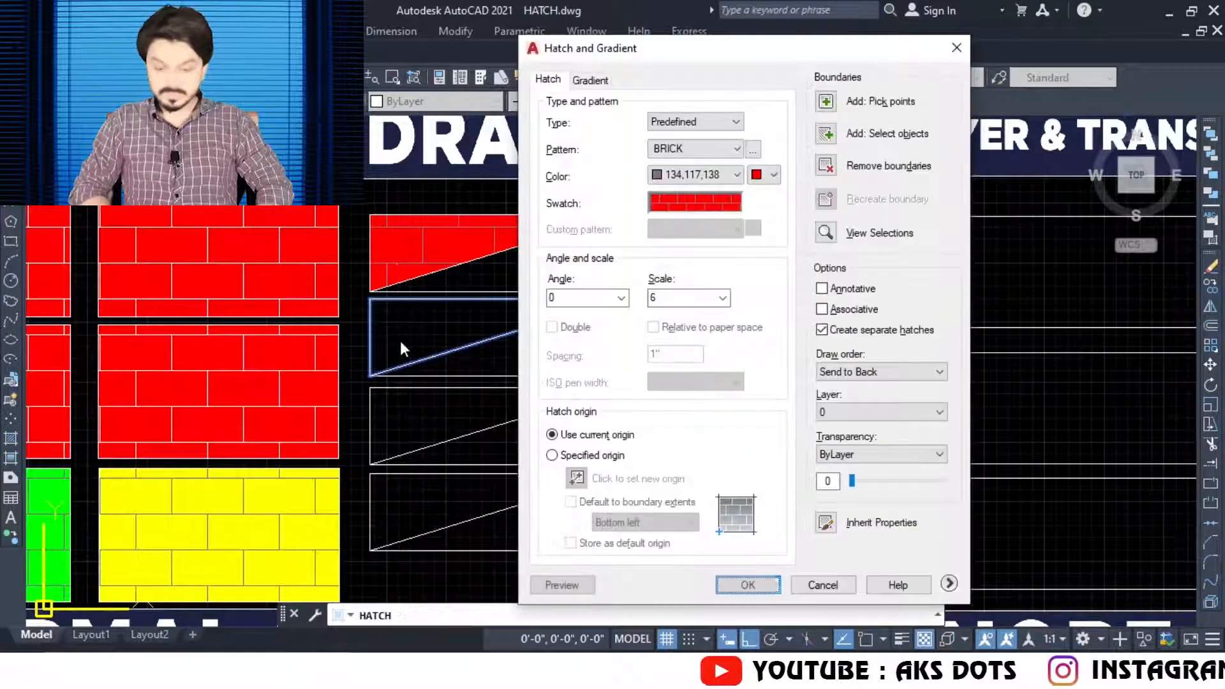
{"action": "left_click", "coordinate": [849, 376]}
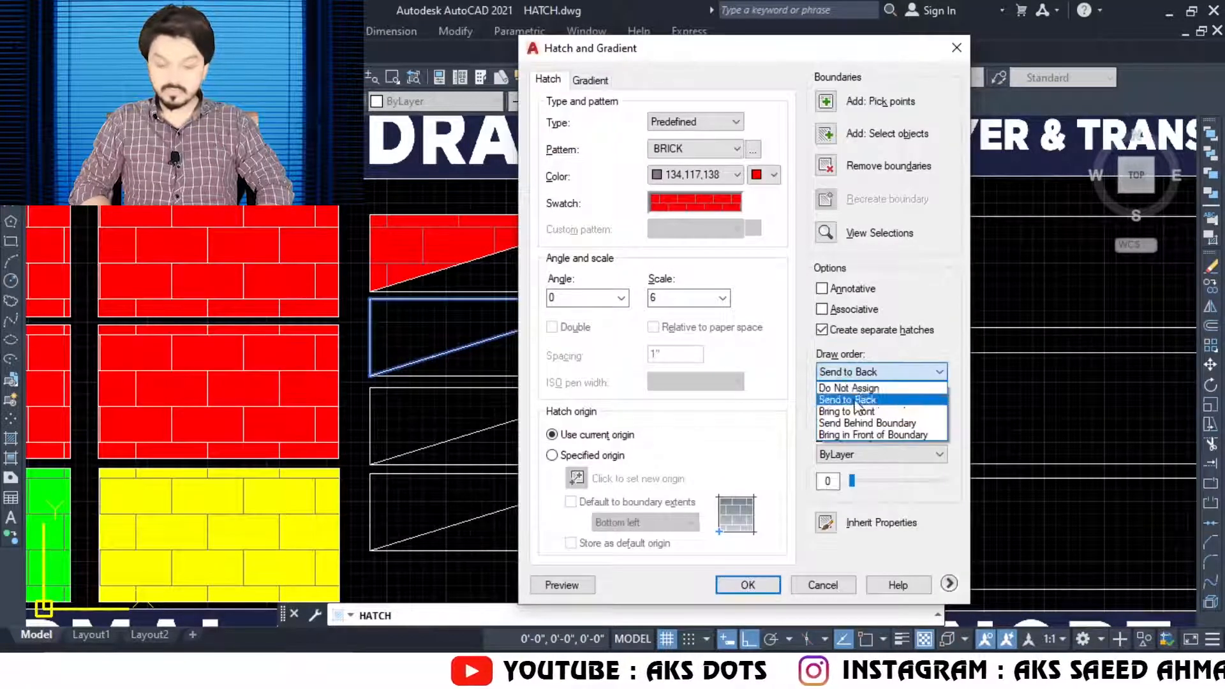
{"action": "left_click", "coordinate": [858, 411]}
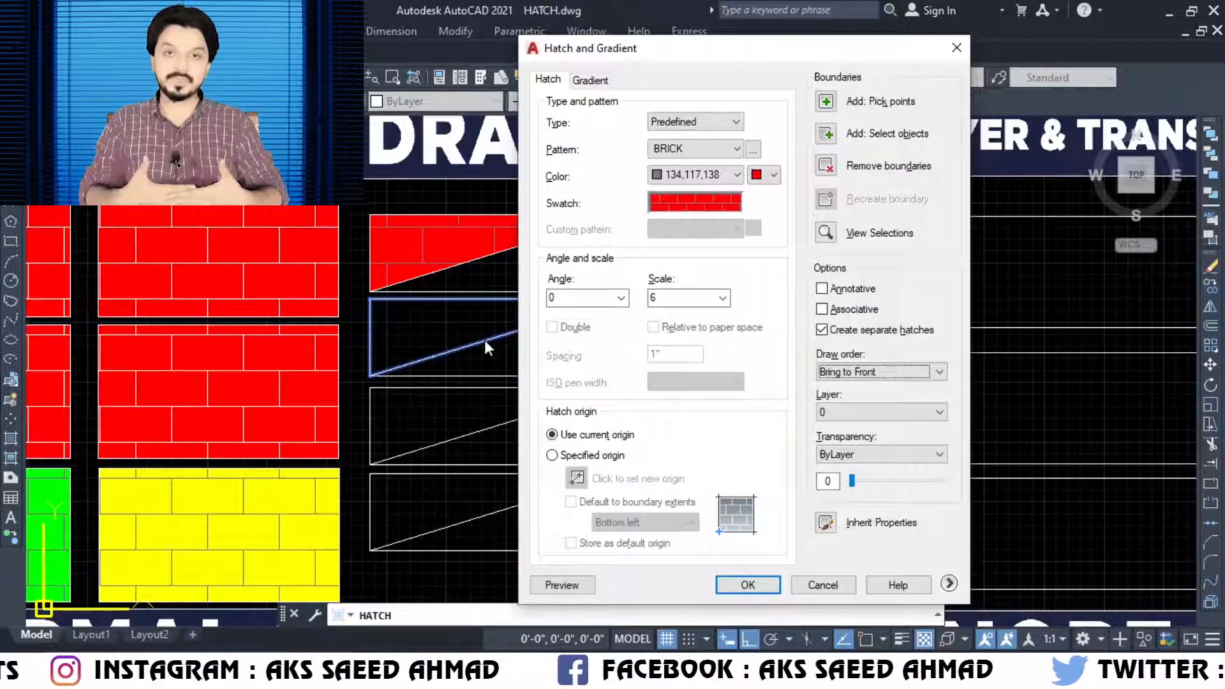
{"action": "left_click", "coordinate": [746, 584]}
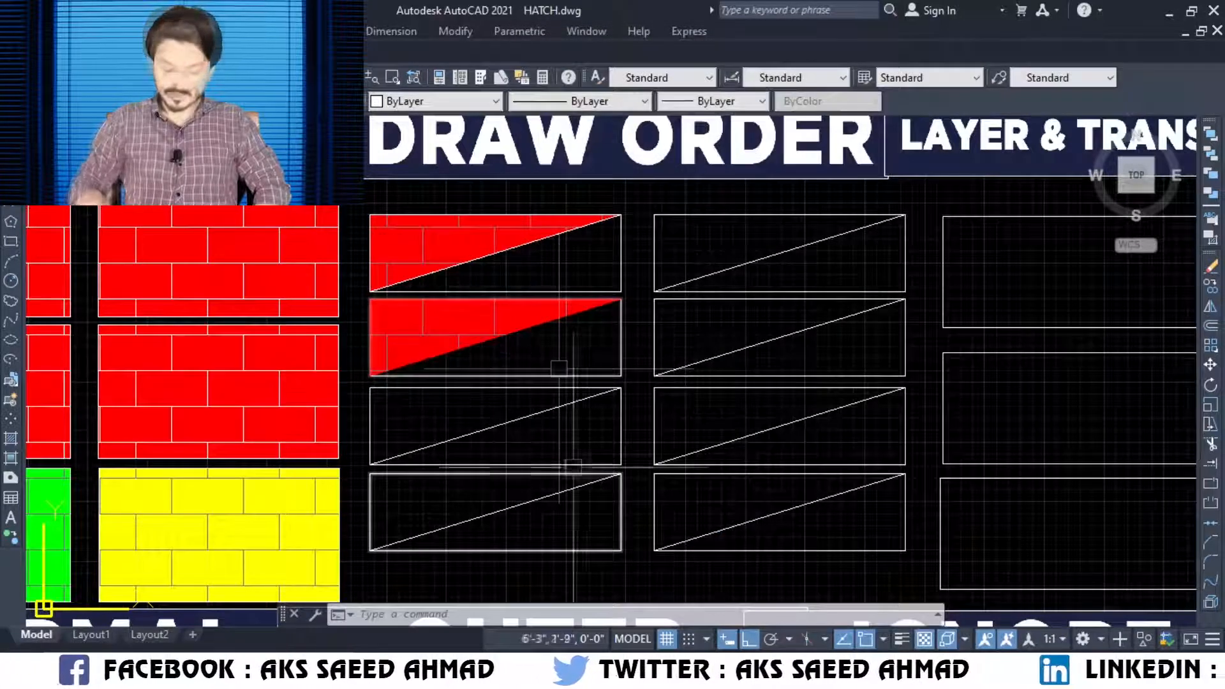
Hatch the upper triangle of the third rectangle in the left DRAW ORDER column, using draw order Send Behind Boundary.
{"action": "key", "text": "Return"}
{"action": "left_click", "coordinate": [825, 101]}
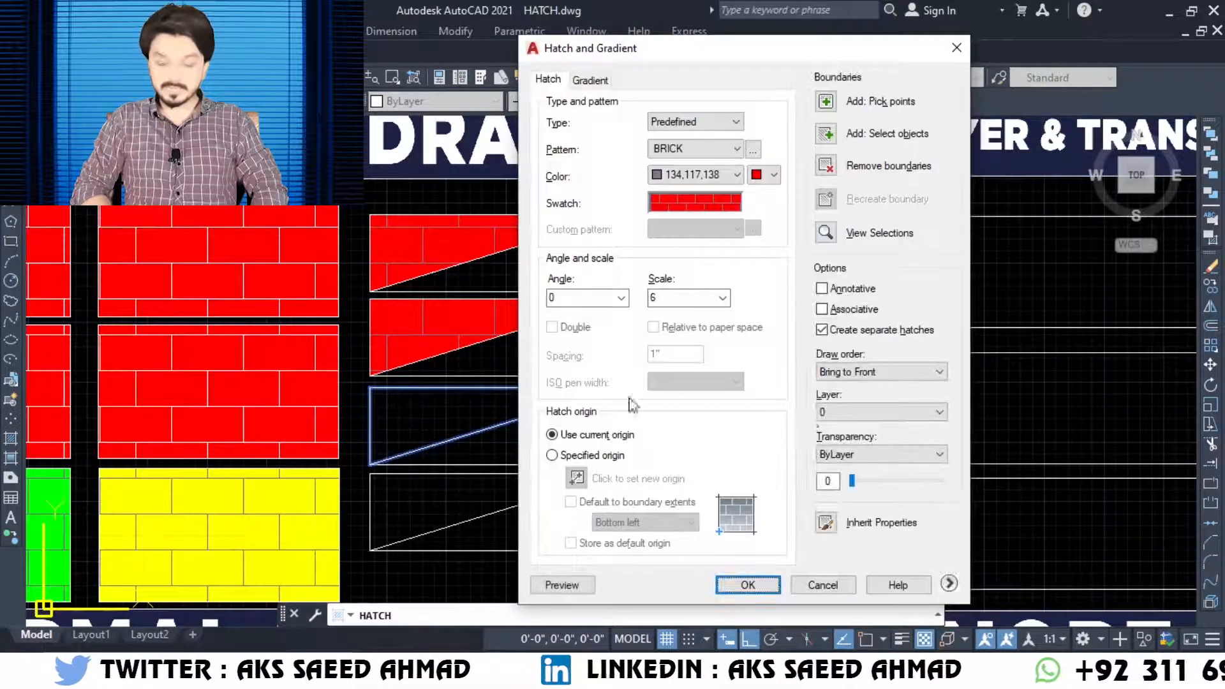
{"action": "left_click", "coordinate": [880, 371]}
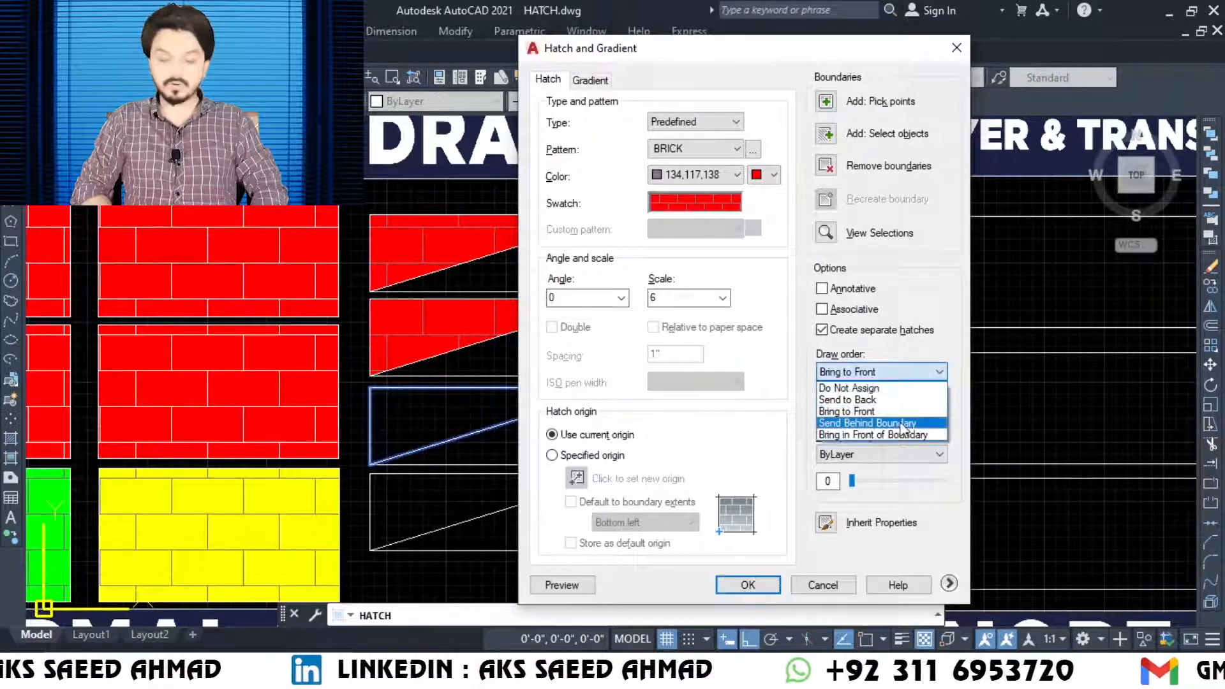
{"action": "left_click", "coordinate": [866, 423]}
{"action": "left_click", "coordinate": [753, 585]}
Hatch the upper triangle of the lowest rectangle in the left DRAW ORDER column, using draw order Bring in Front of Boundary.
{"action": "type", "text": "h"}
{"action": "key", "text": "Return"}
{"action": "left_click", "coordinate": [822, 102]}
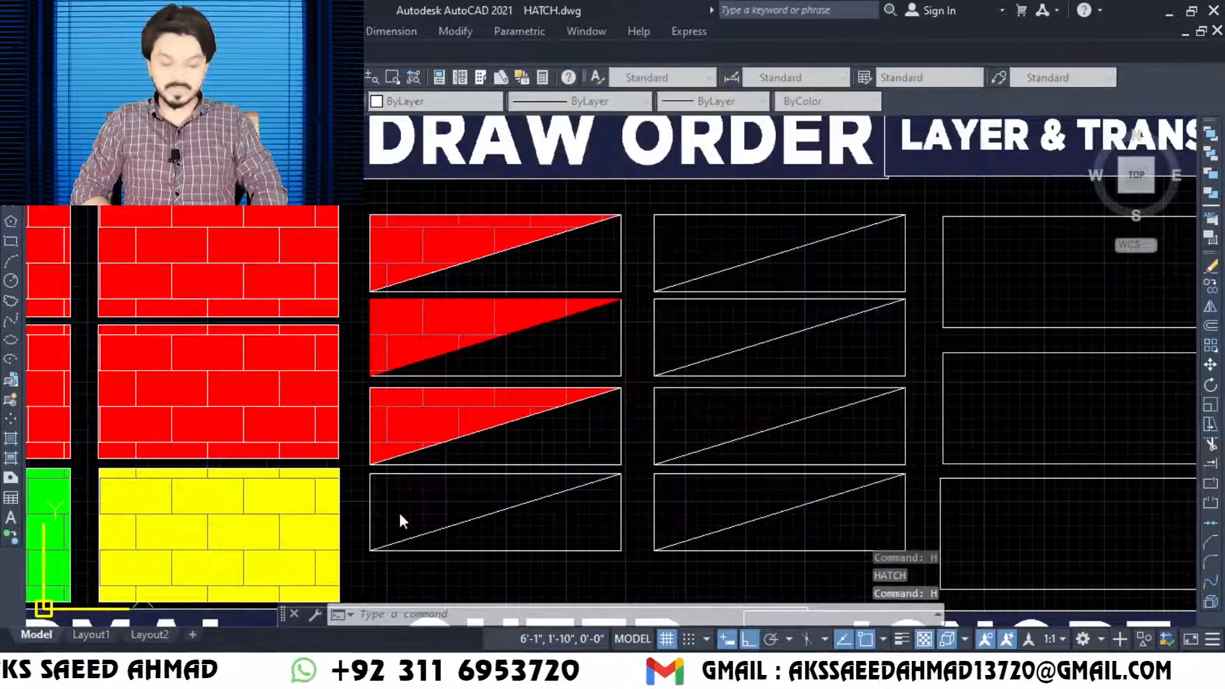
{"action": "left_click", "coordinate": [431, 506]}
{"action": "key", "text": "Return"}
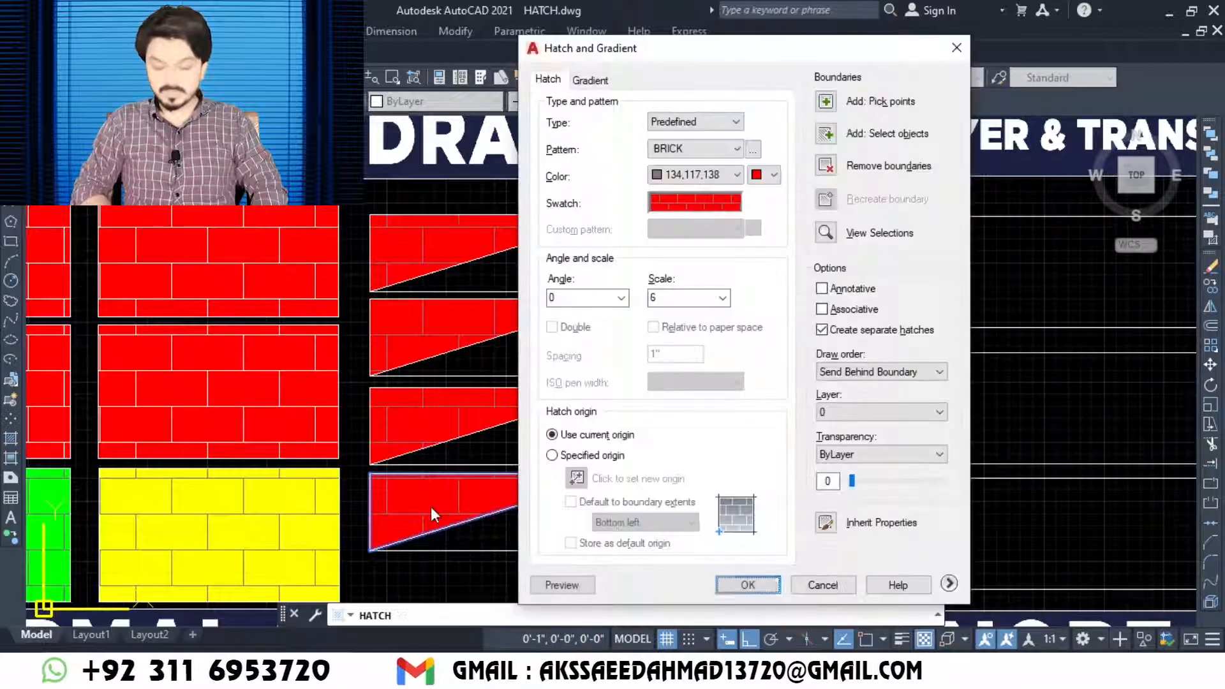
{"action": "left_click", "coordinate": [893, 372]}
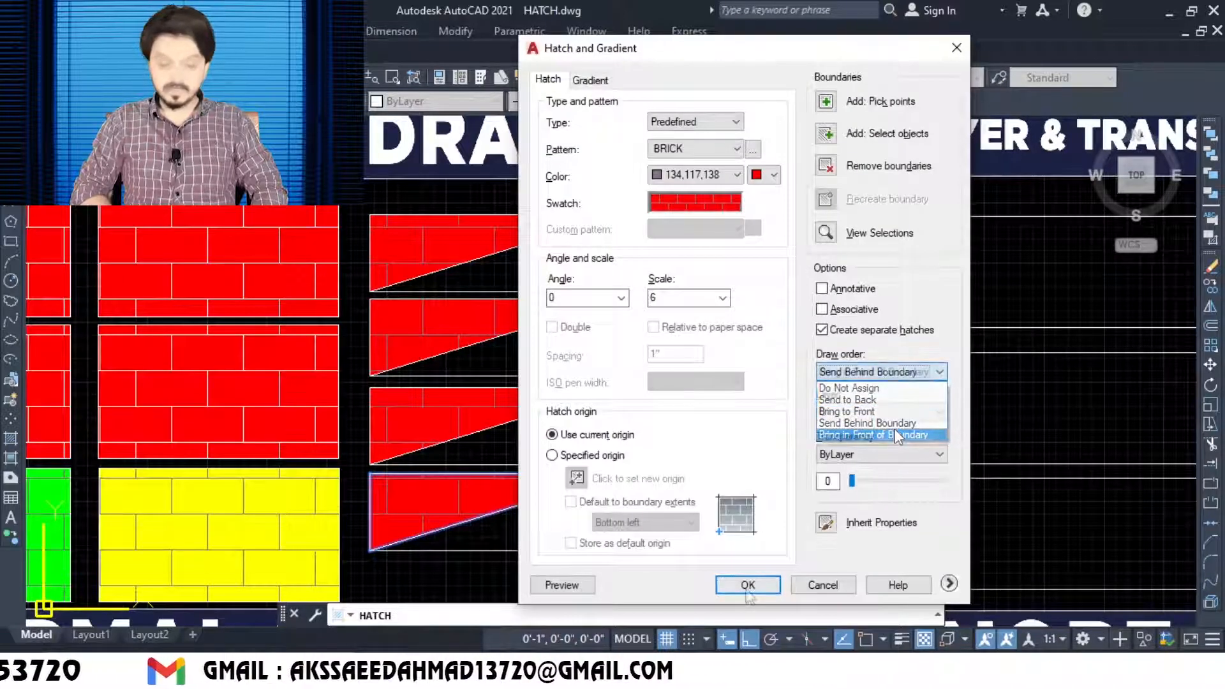
{"action": "left_click", "coordinate": [898, 435]}
{"action": "left_click", "coordinate": [746, 585]}
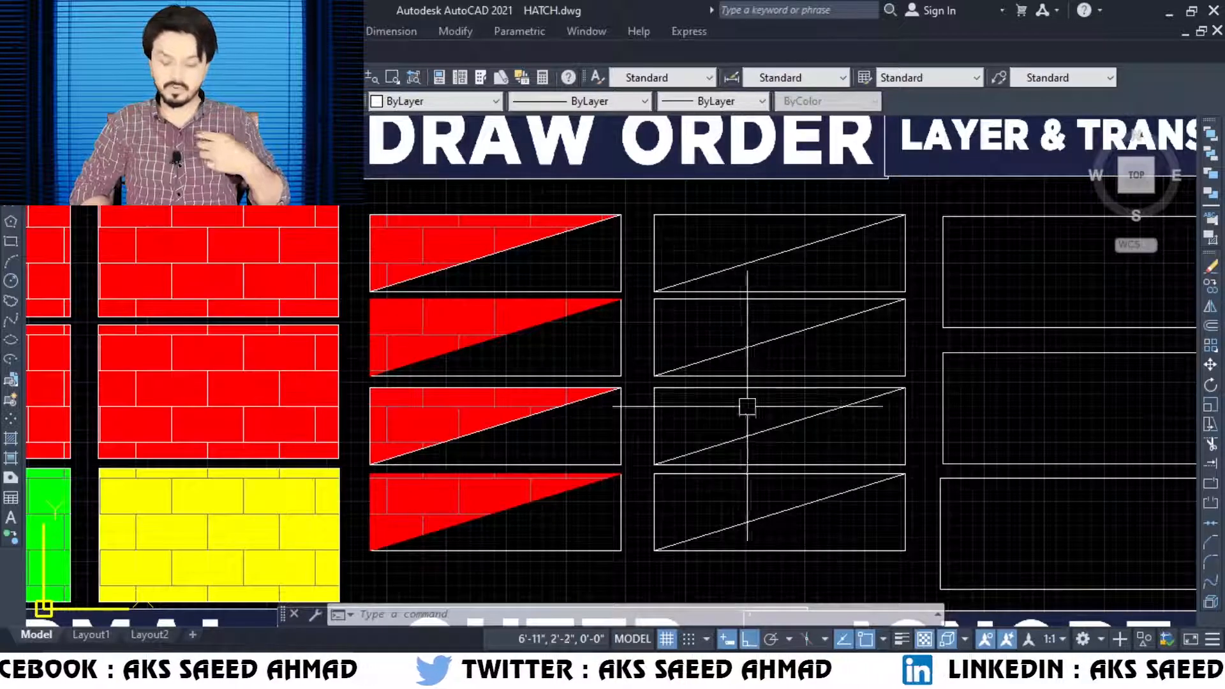
Hatch the whole top rectangle of the right DRAW ORDER column by selecting its outline, using draw order Send to Back.
{"action": "key", "text": "Return"}
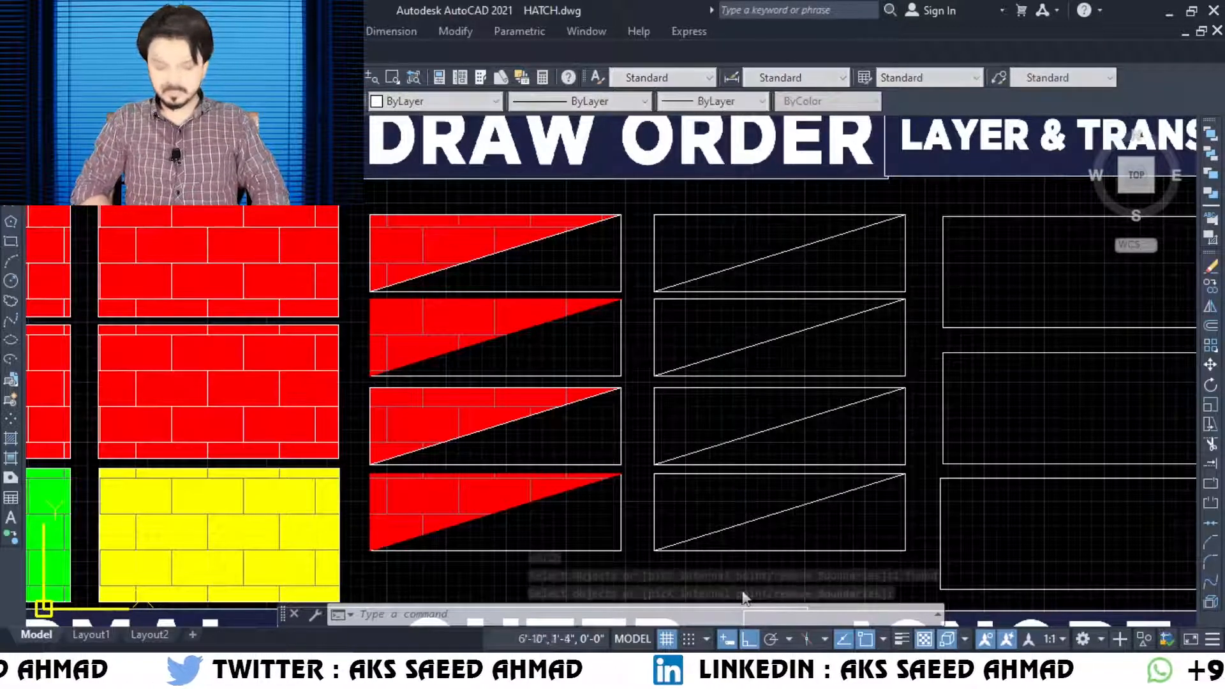
{"action": "left_click", "coordinate": [825, 134]}
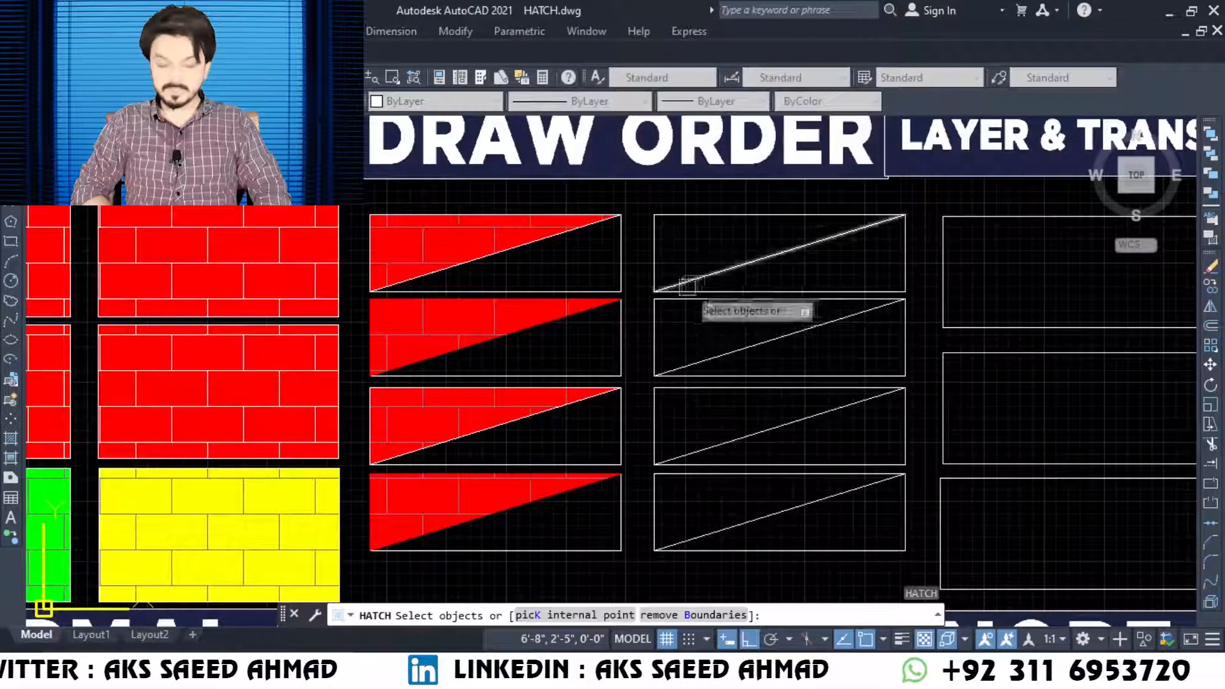
{"action": "left_click", "coordinate": [660, 247]}
{"action": "key", "text": "Return"}
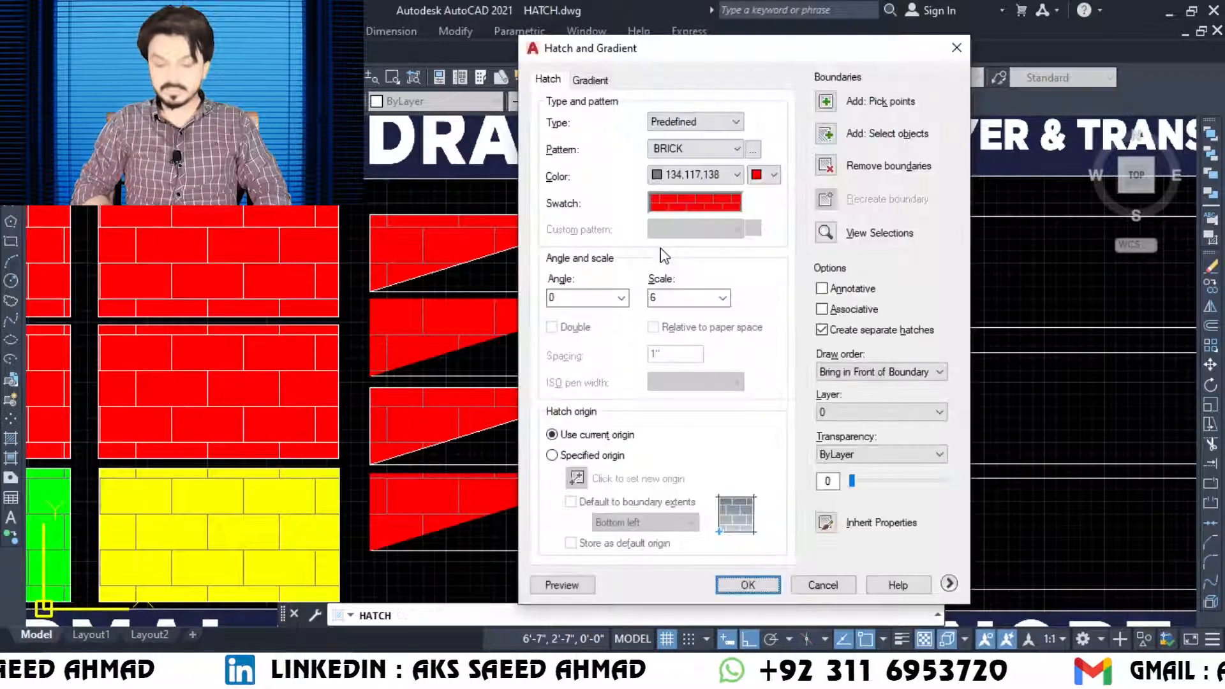
{"action": "left_click", "coordinate": [872, 373]}
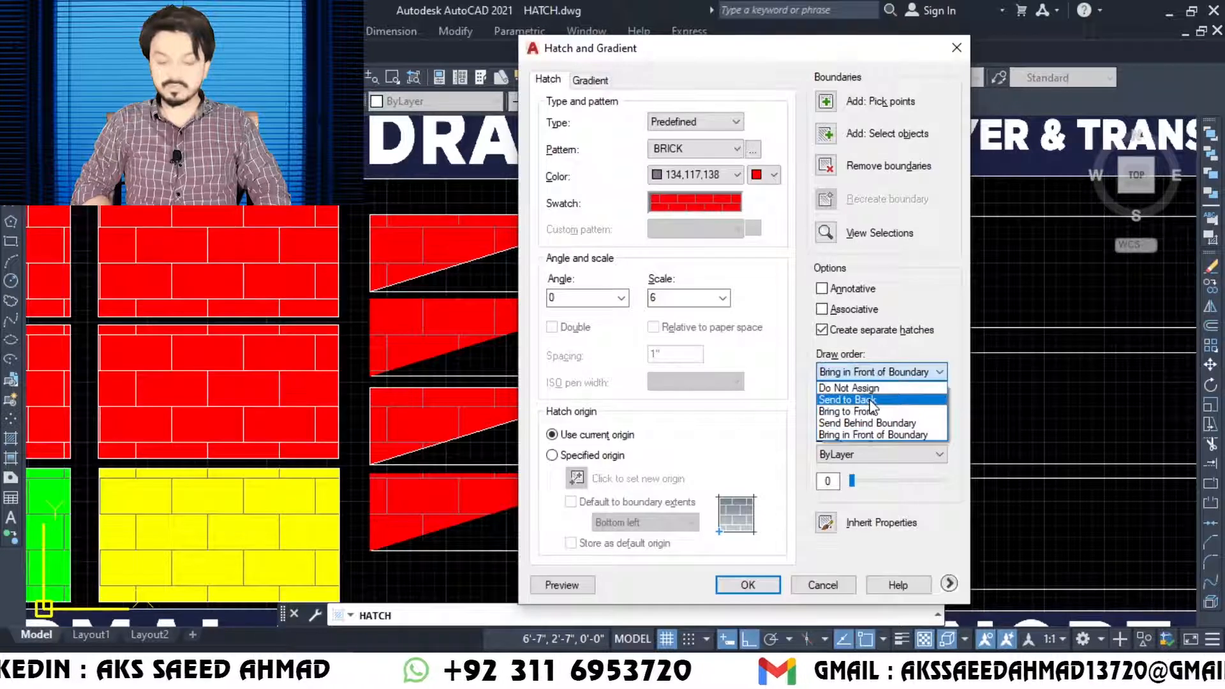
{"action": "left_click", "coordinate": [872, 400]}
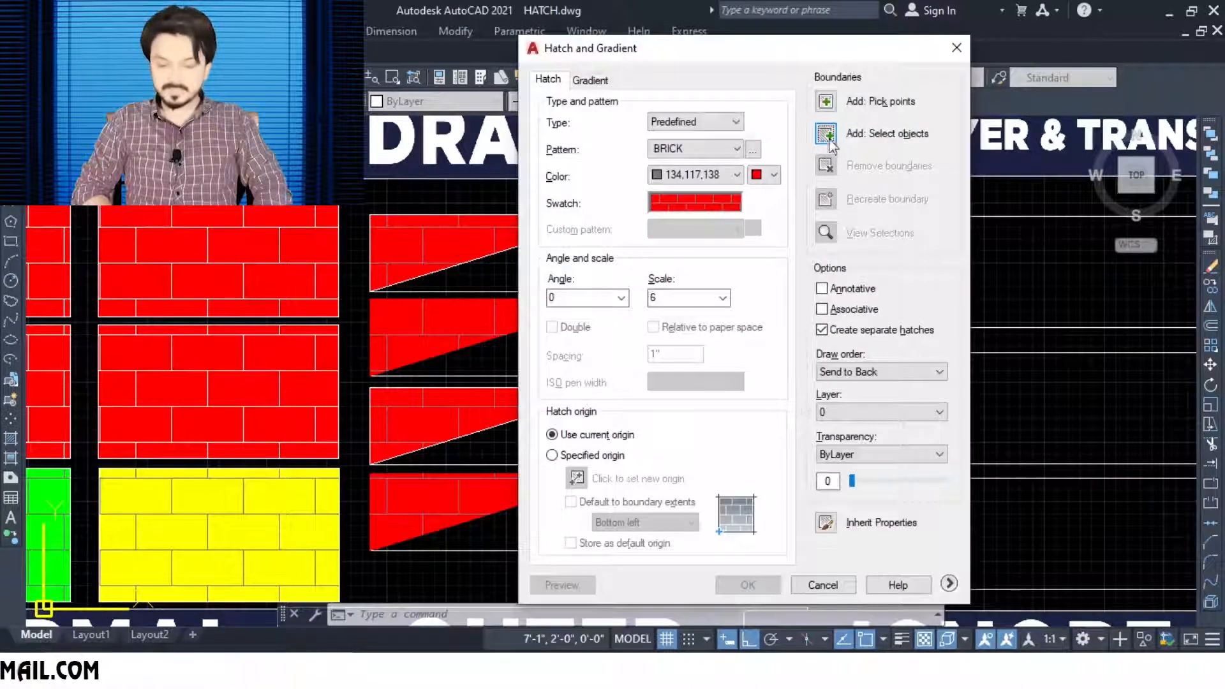
Hatch the second rectangle of the right DRAW ORDER column by selecting its outline, using draw order Bring to Front.
{"action": "left_click", "coordinate": [826, 135]}
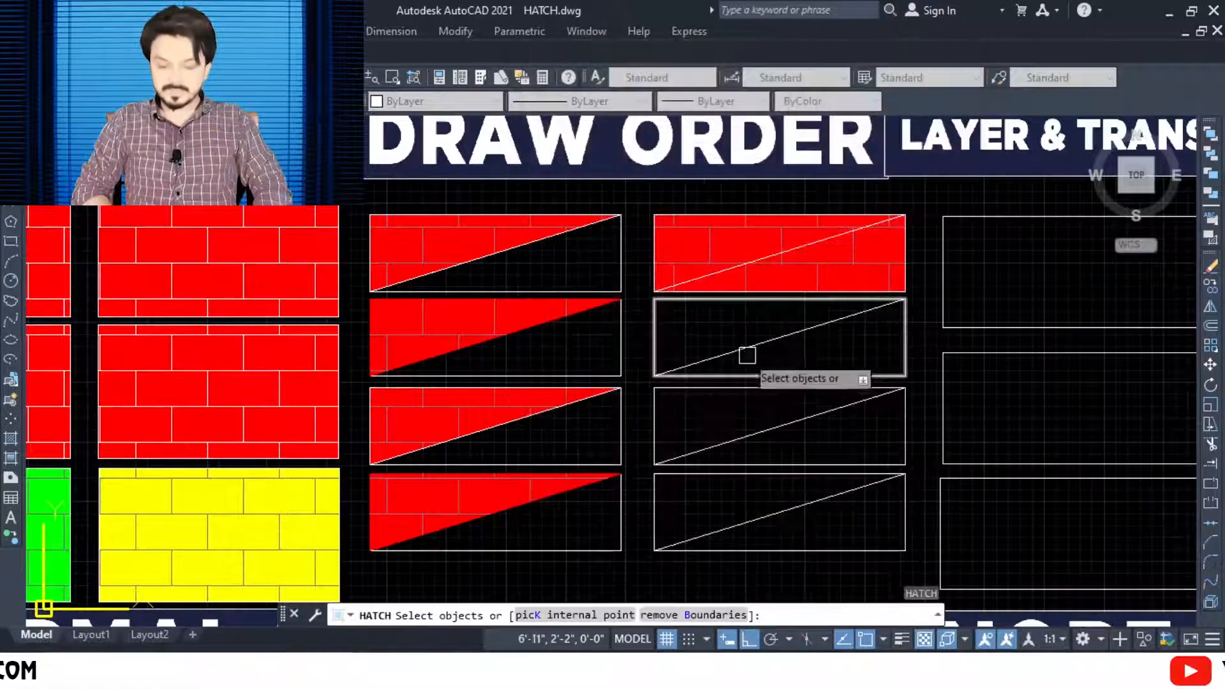
{"action": "left_click", "coordinate": [655, 329]}
{"action": "key", "text": "Return"}
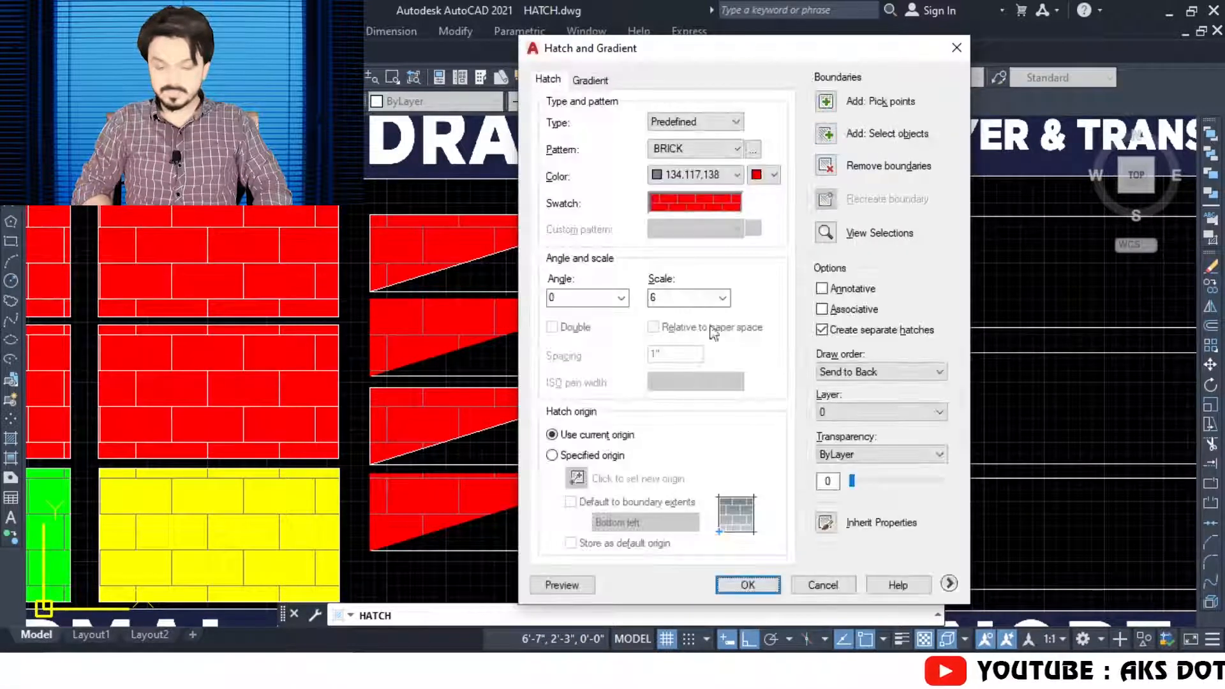
{"action": "left_click", "coordinate": [879, 371]}
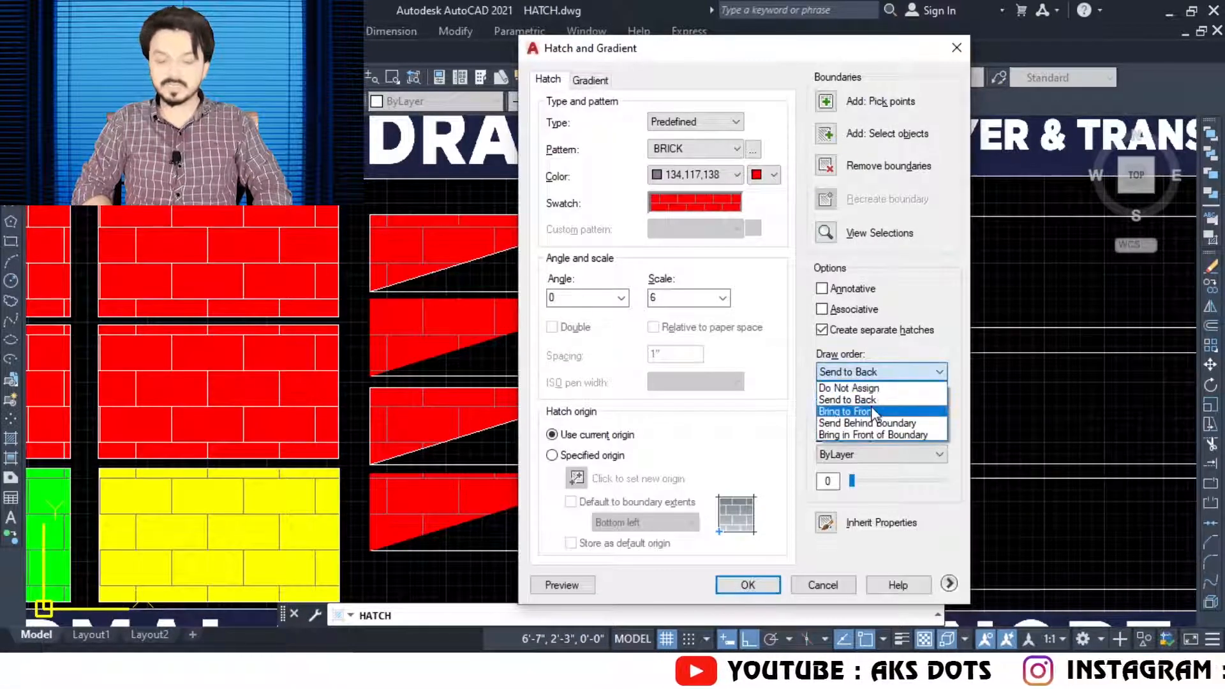
{"action": "left_click", "coordinate": [874, 413]}
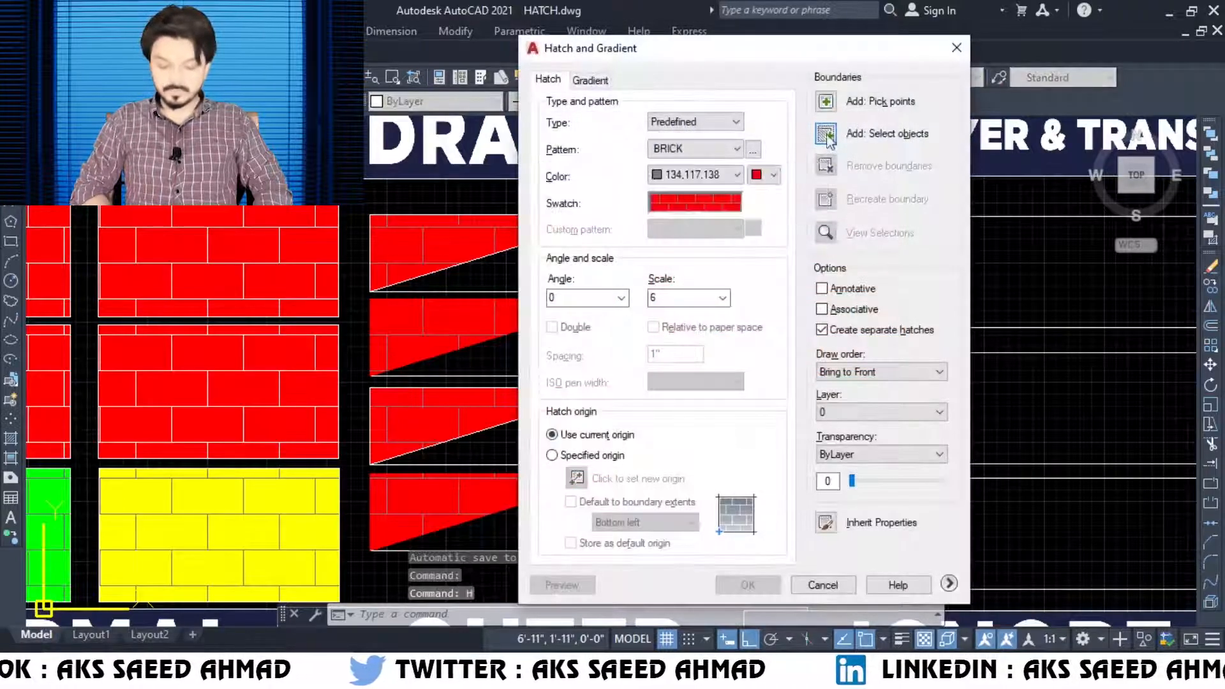
Hatch the third rectangle of the right DRAW ORDER column by selecting its outline, using draw order Send Behind Boundary.
{"action": "left_click", "coordinate": [827, 134]}
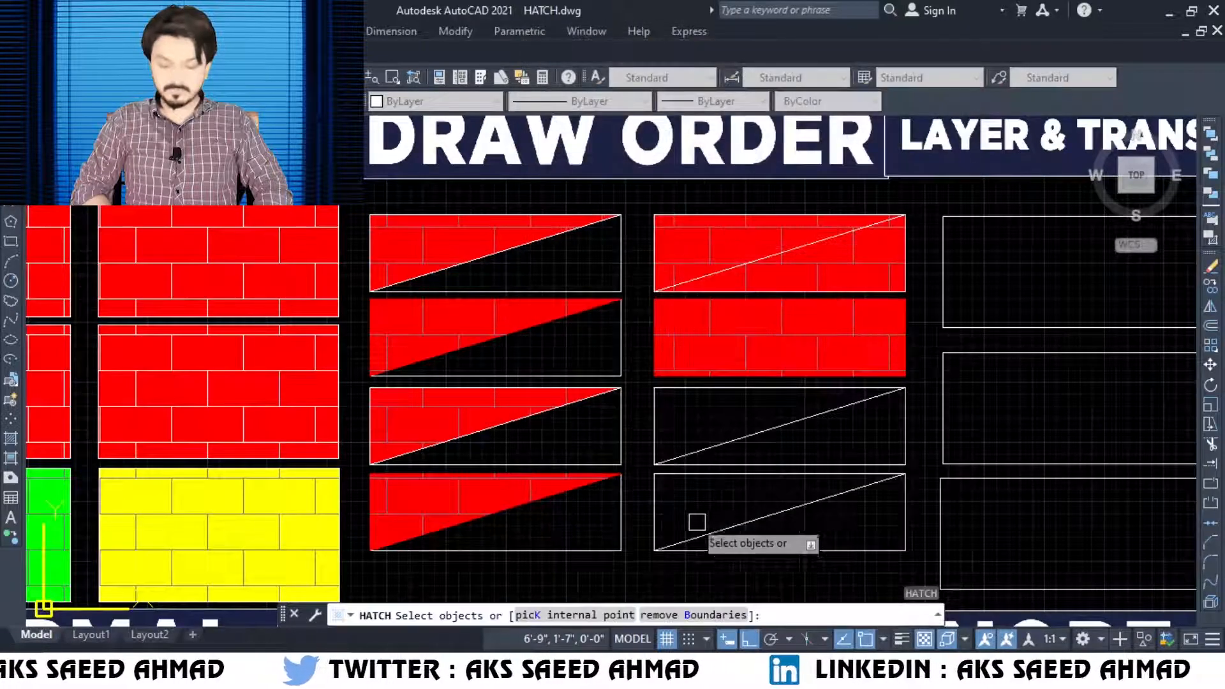
{"action": "left_click", "coordinate": [661, 437]}
{"action": "key", "text": "Return"}
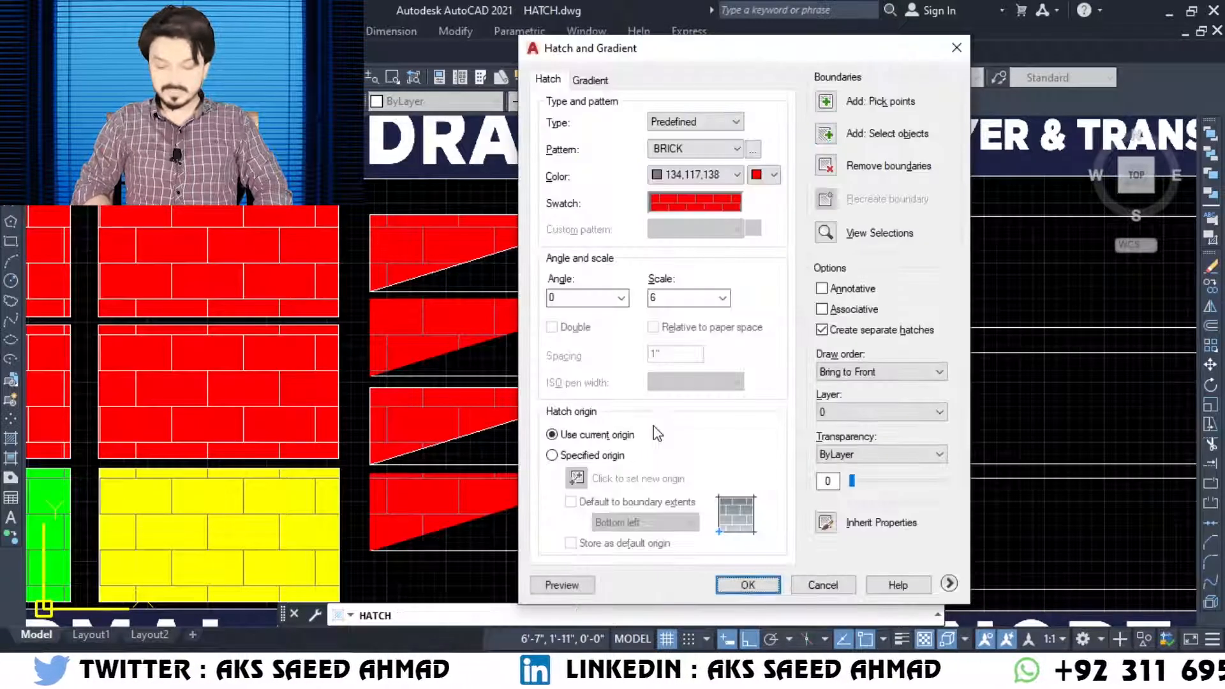
{"action": "left_click", "coordinate": [893, 371]}
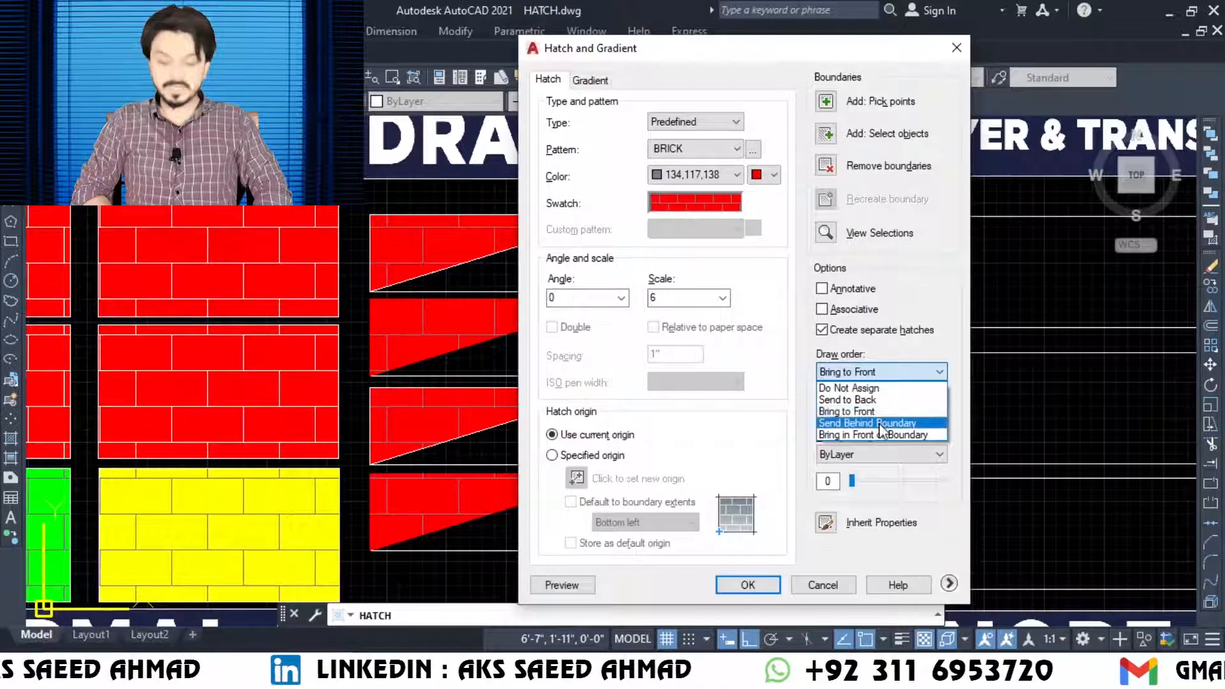
{"action": "left_click", "coordinate": [882, 424]}
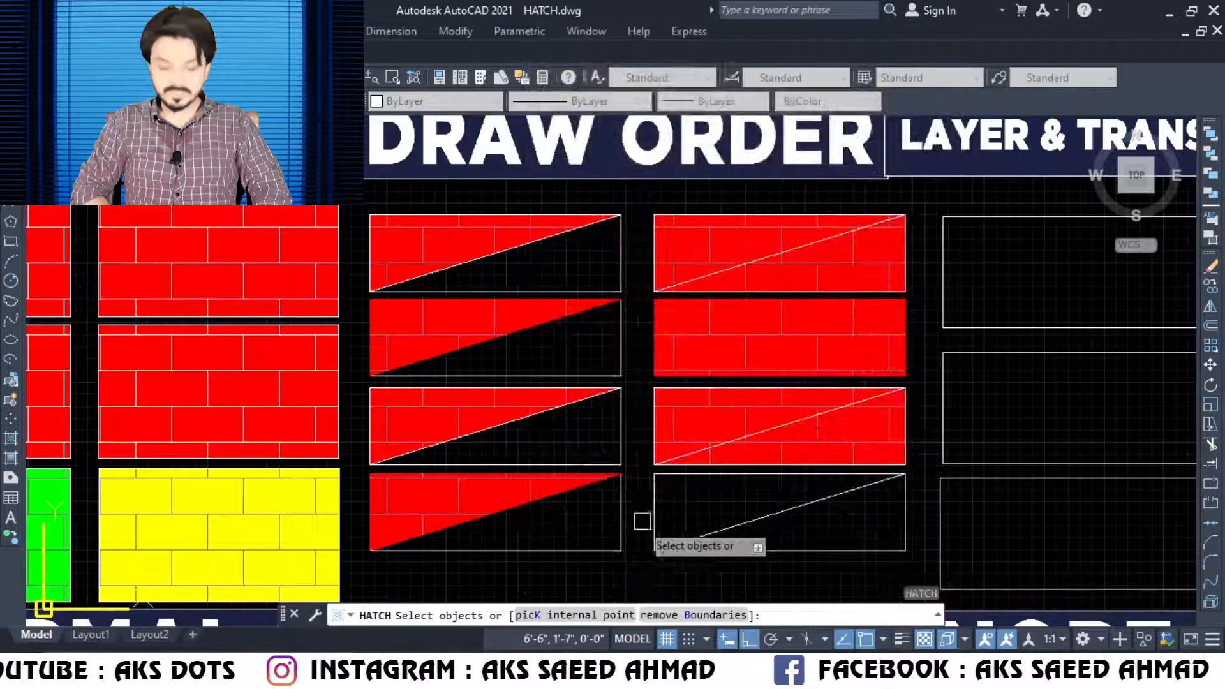
Hatch the lowest rectangle of the right DRAW ORDER column by selecting its outline, using draw order Bring in Front of Boundary.
{"action": "left_click", "coordinate": [654, 514]}
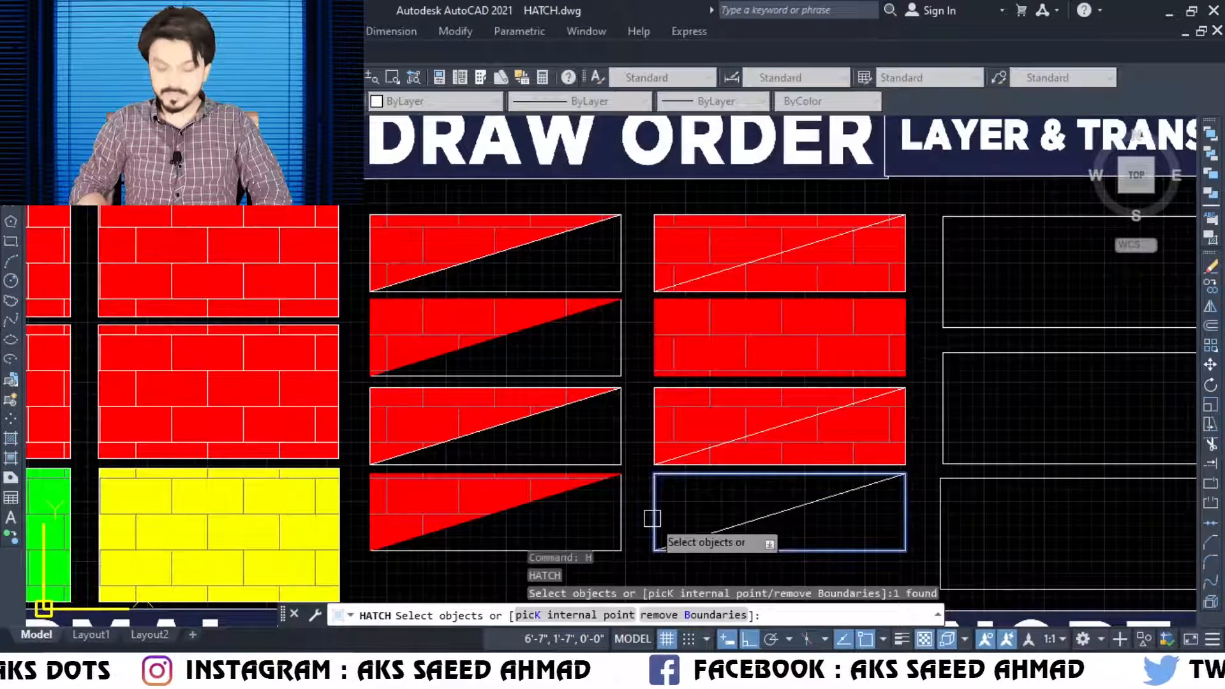
{"action": "key", "text": "Return"}
{"action": "left_click", "coordinate": [938, 371]}
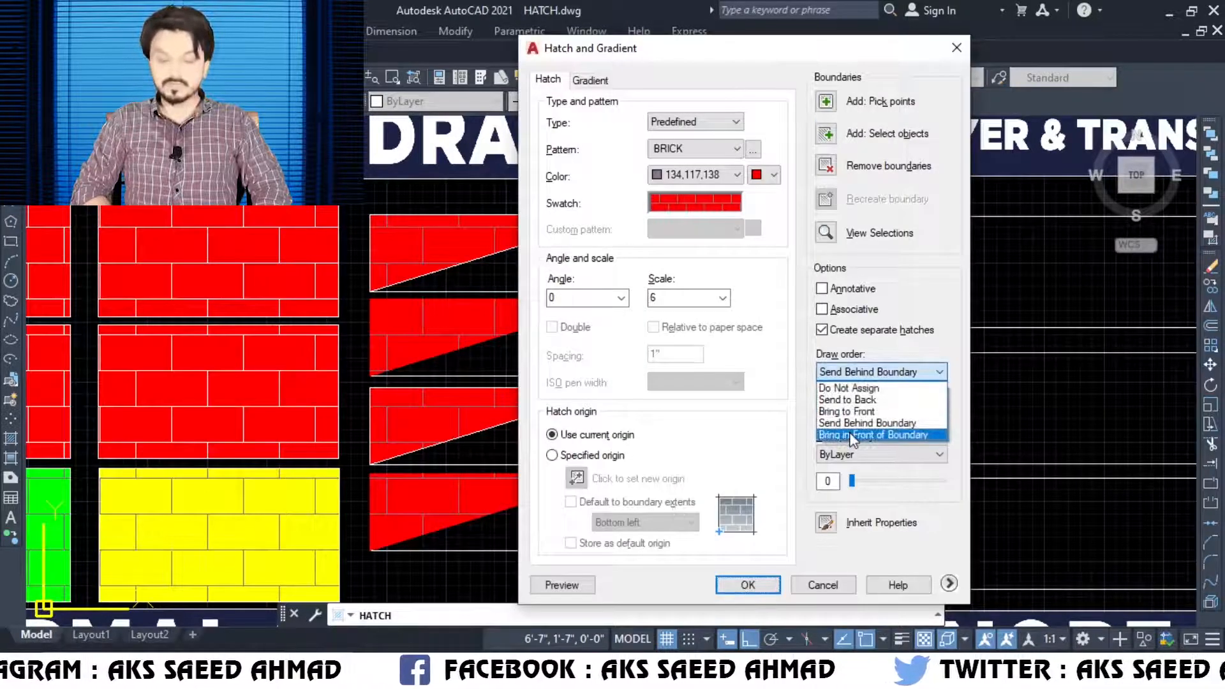
{"action": "left_click", "coordinate": [851, 436]}
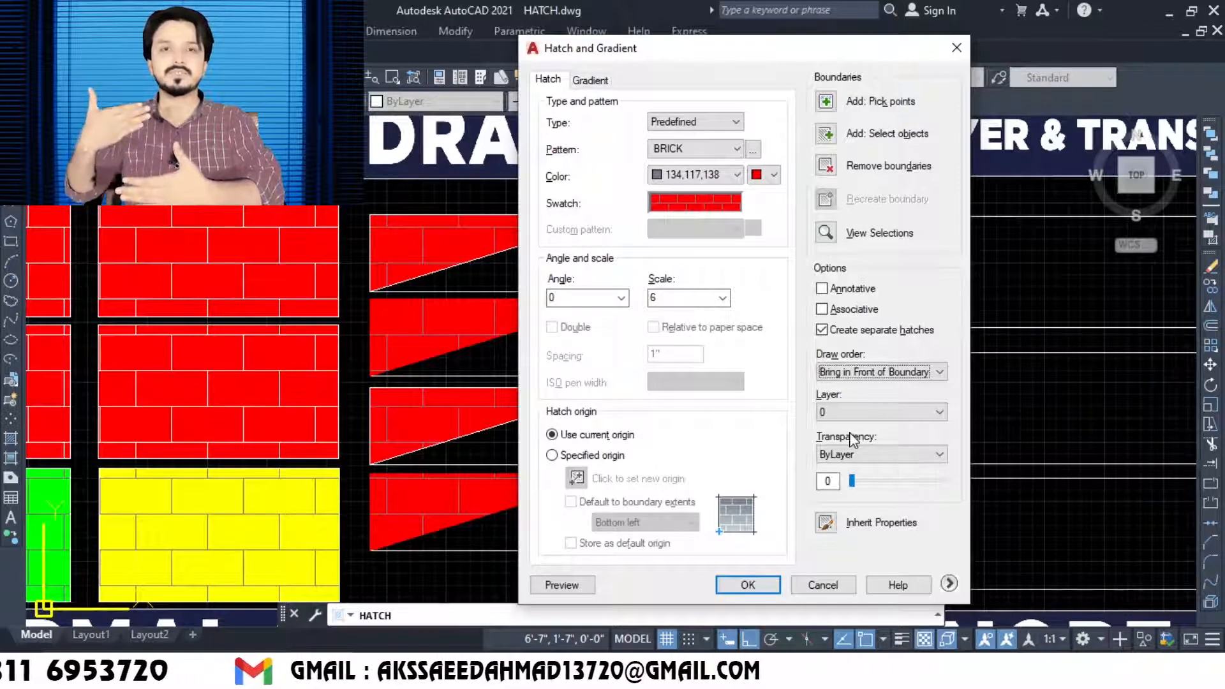
{"action": "left_click", "coordinate": [744, 590]}
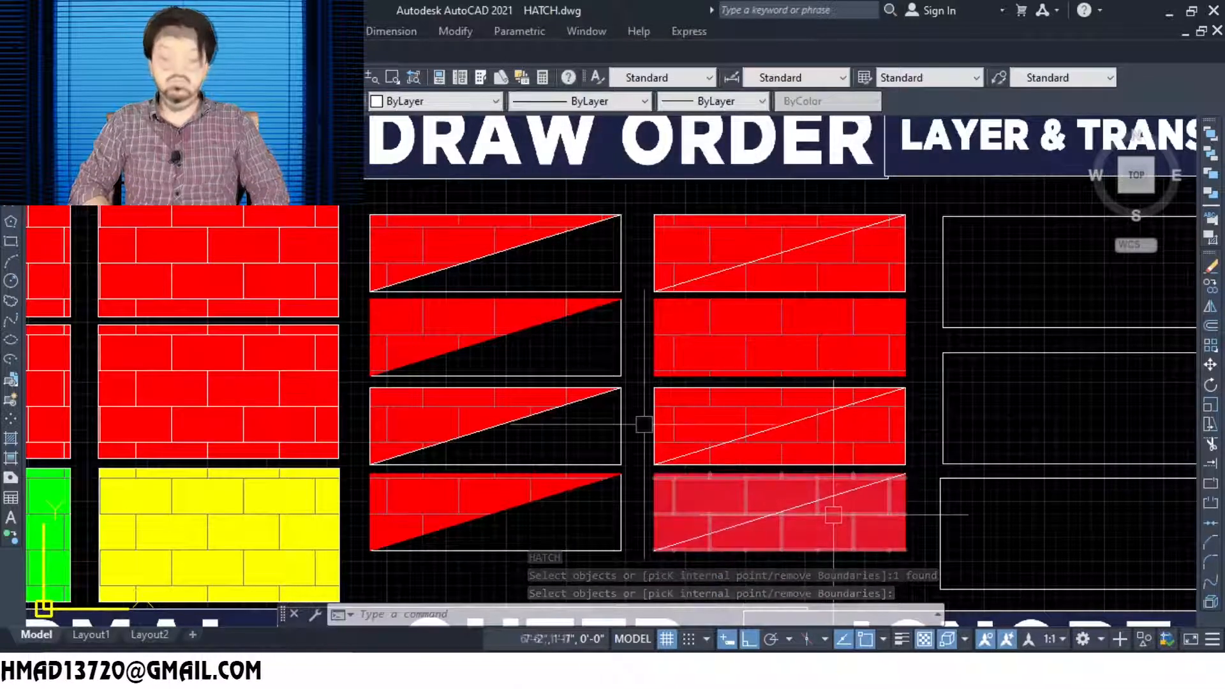
Start a BRICK hatch with the outline of the top rectangle under LAYER & TRANSPARENCY as its boundary.
{"action": "type", "text": "p"}
{"action": "key", "text": "Return"}
{"action": "left_click_drag", "start_coordinate": [820, 390], "coordinate": [375, 389]}
{"action": "key", "text": "Escape"}
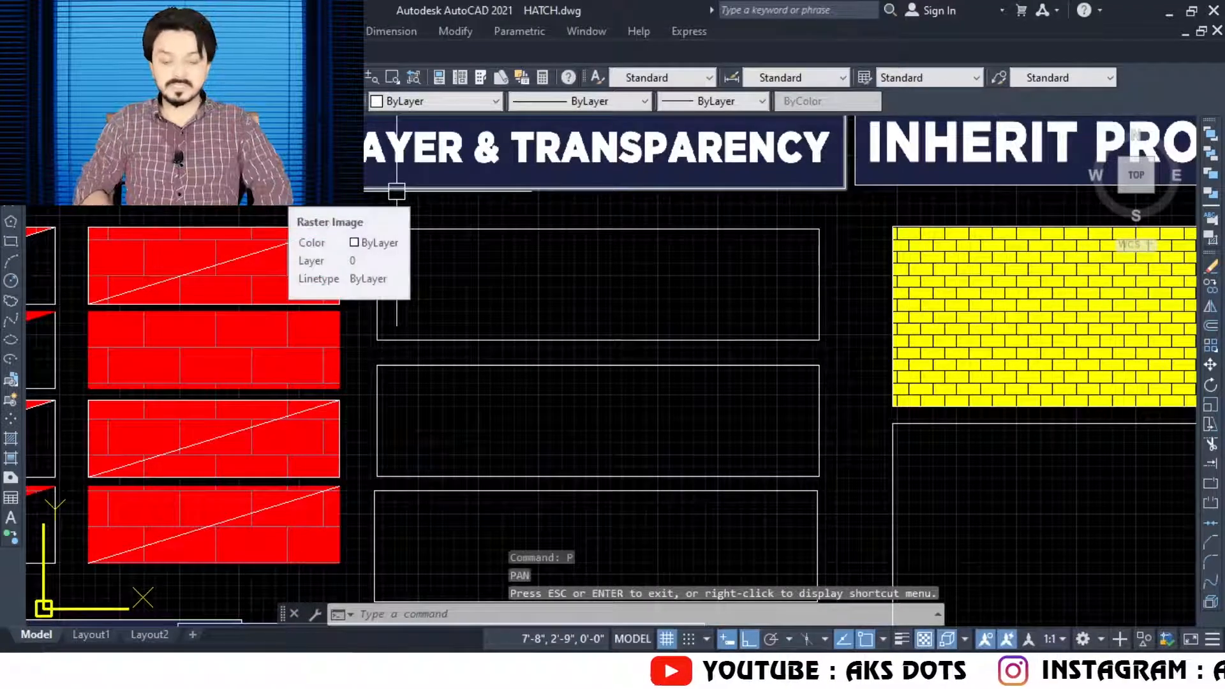
{"action": "type", "text": "h"}
{"action": "key", "text": "Return"}
{"action": "left_click", "coordinate": [829, 149]}
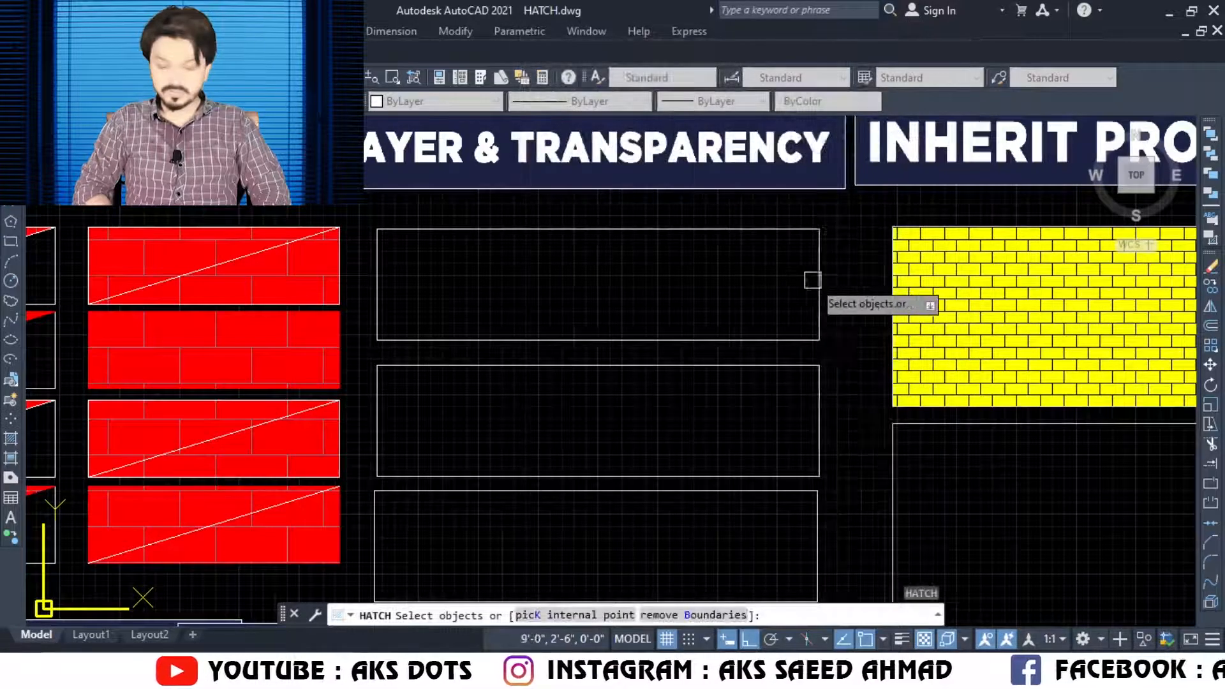
{"action": "left_click", "coordinate": [819, 276]}
{"action": "key", "text": "Return"}
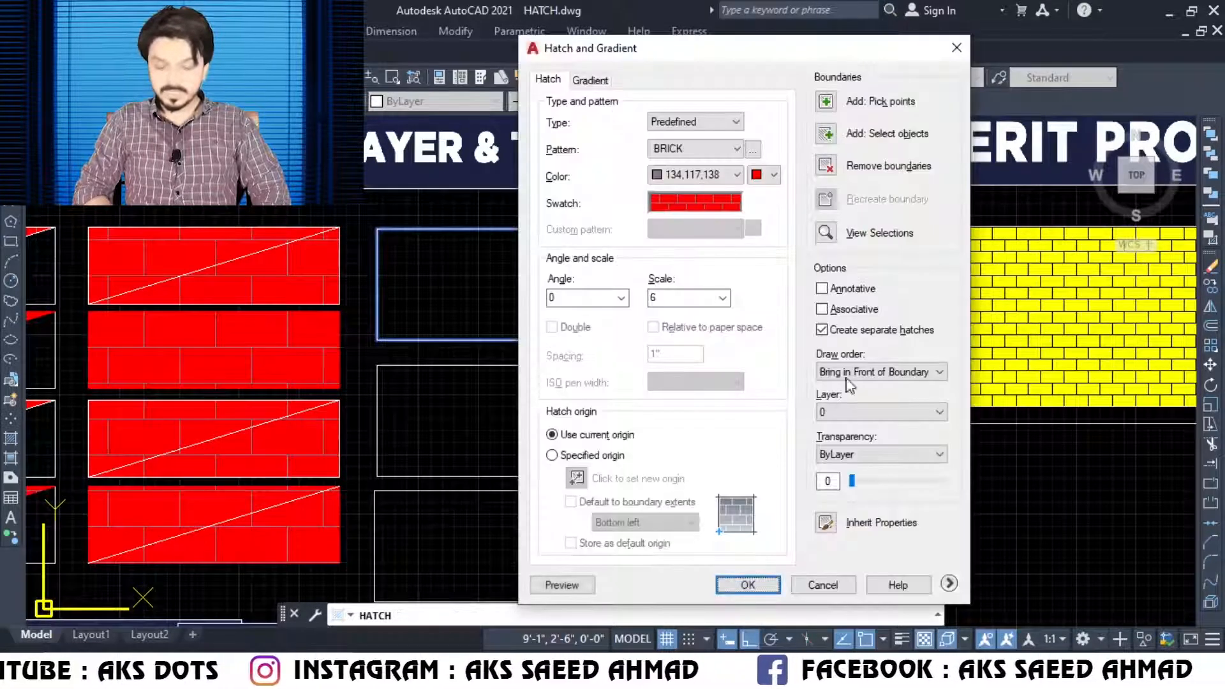
Review the transparency choices for the new hatch and keep it on ByLayer.
{"action": "left_click", "coordinate": [868, 456]}
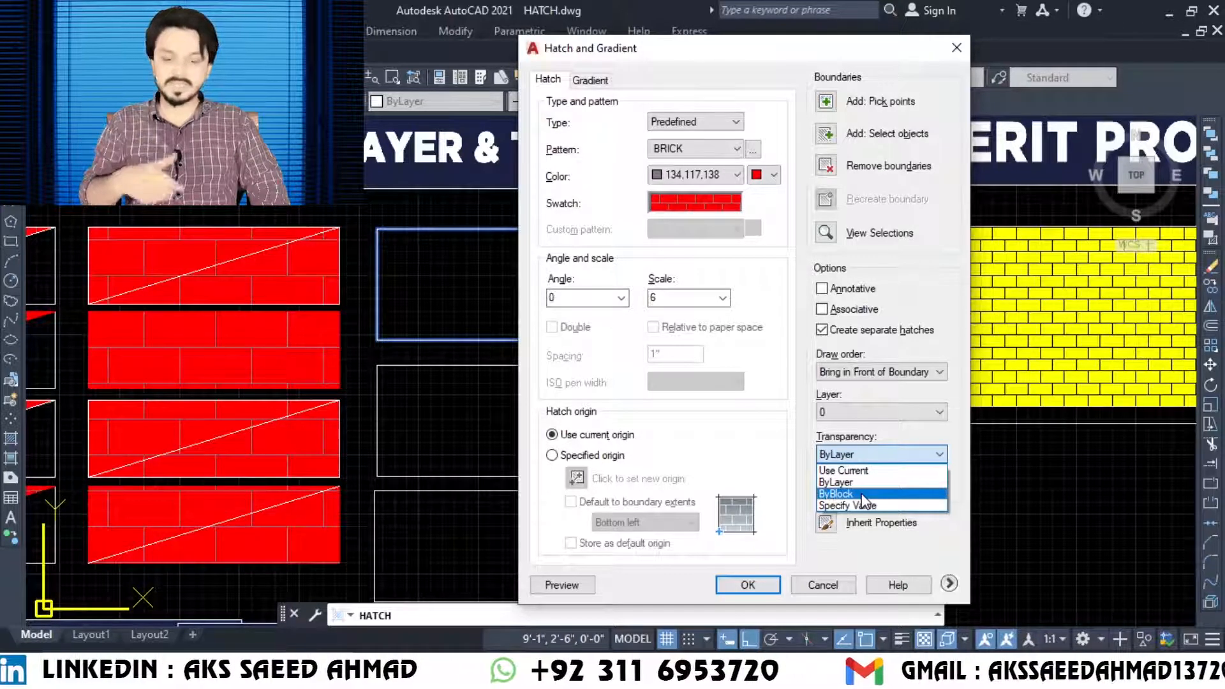
{"action": "left_click", "coordinate": [855, 483]}
{"action": "left_click", "coordinate": [839, 459]}
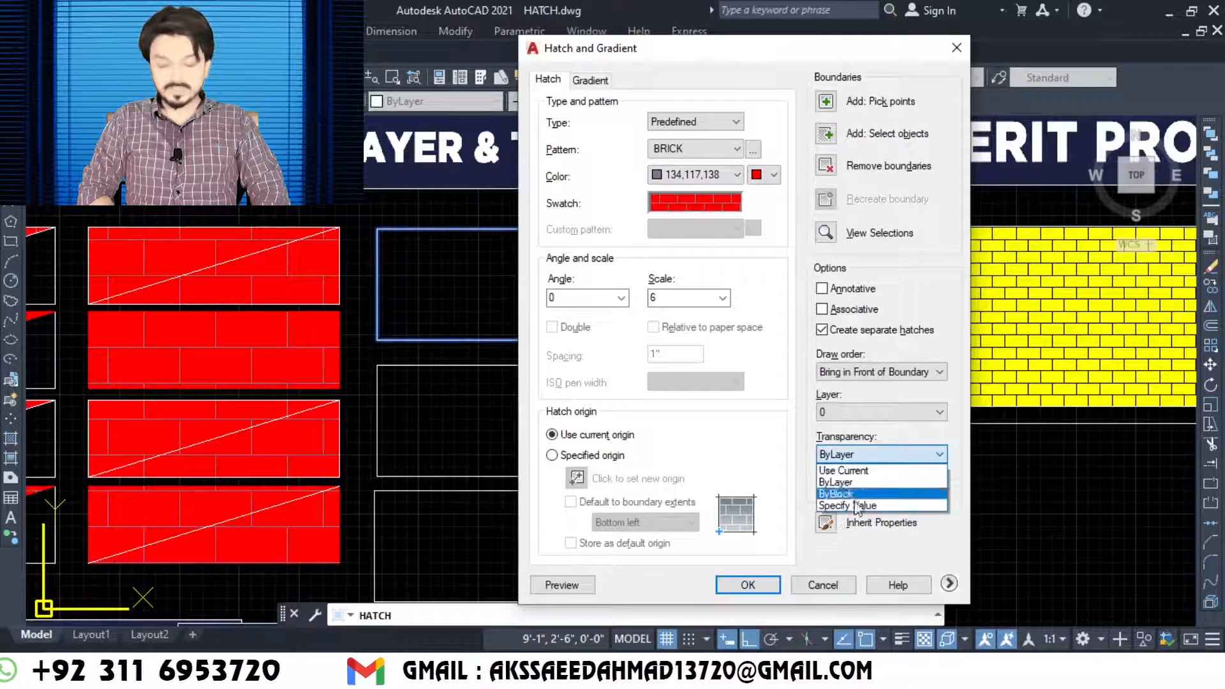
{"action": "left_click", "coordinate": [802, 474]}
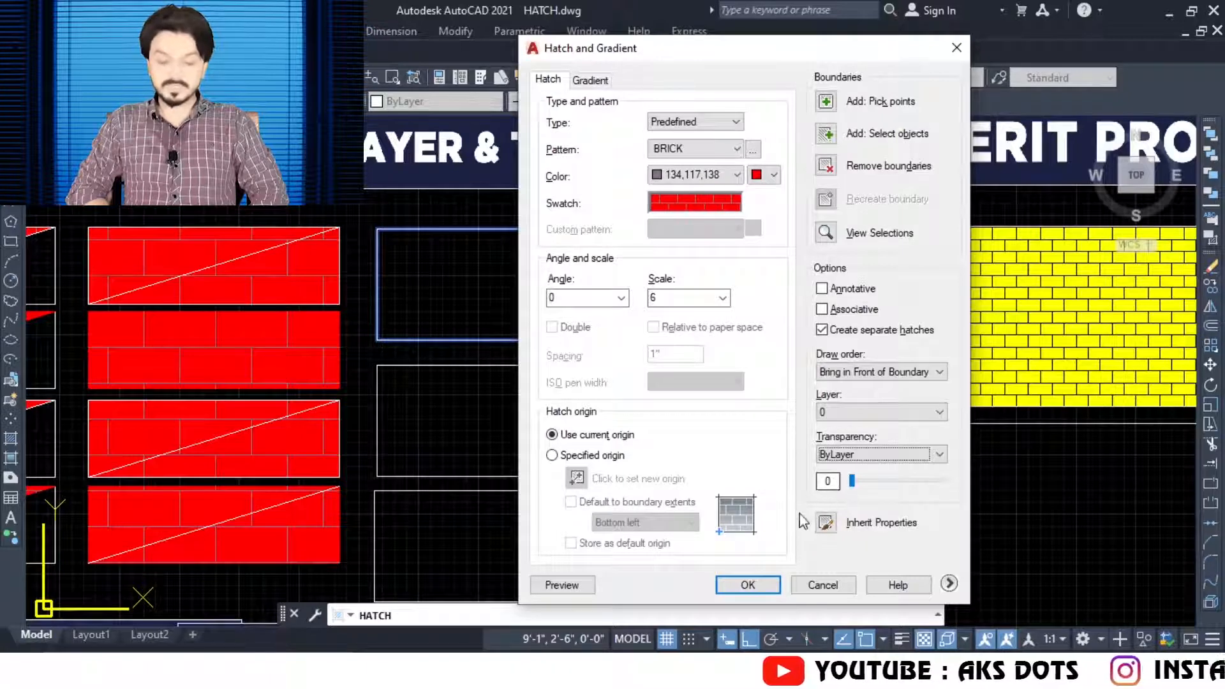
Apply the hatch to the top rectangle under LAYER & TRANSPARENCY and hatch the middle rectangle with a specified transparency of 50.
{"action": "left_click", "coordinate": [748, 584]}
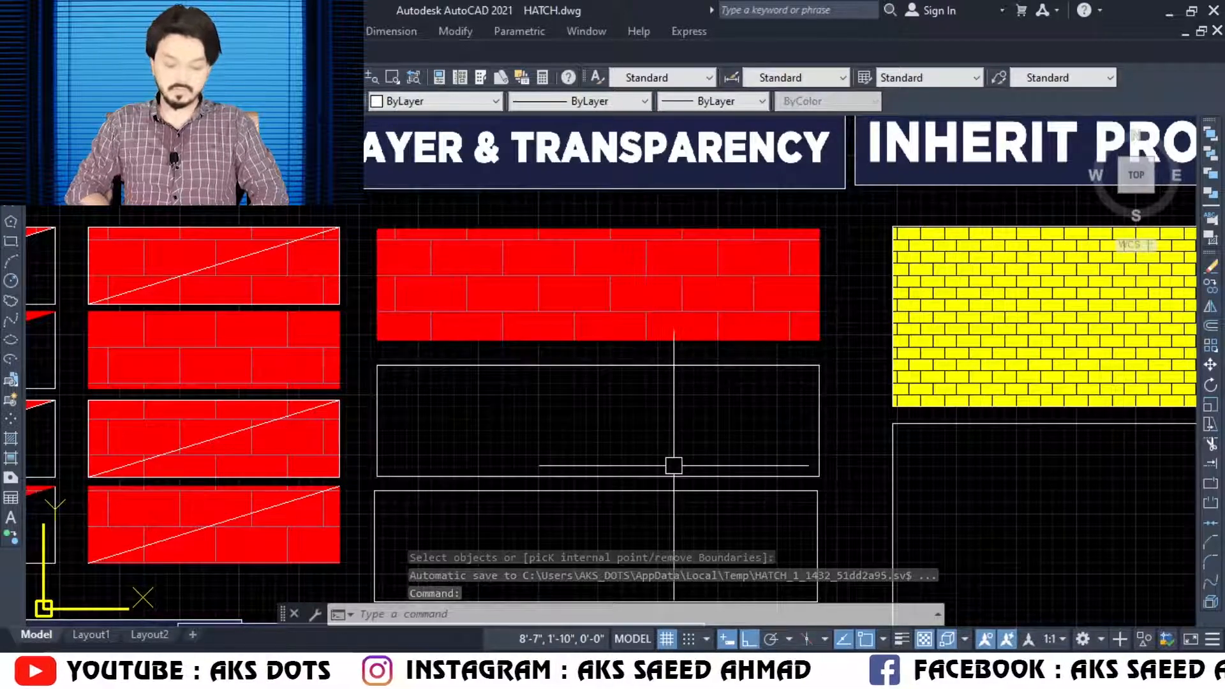
{"action": "type", "text": "H"}
{"action": "key", "text": "Return"}
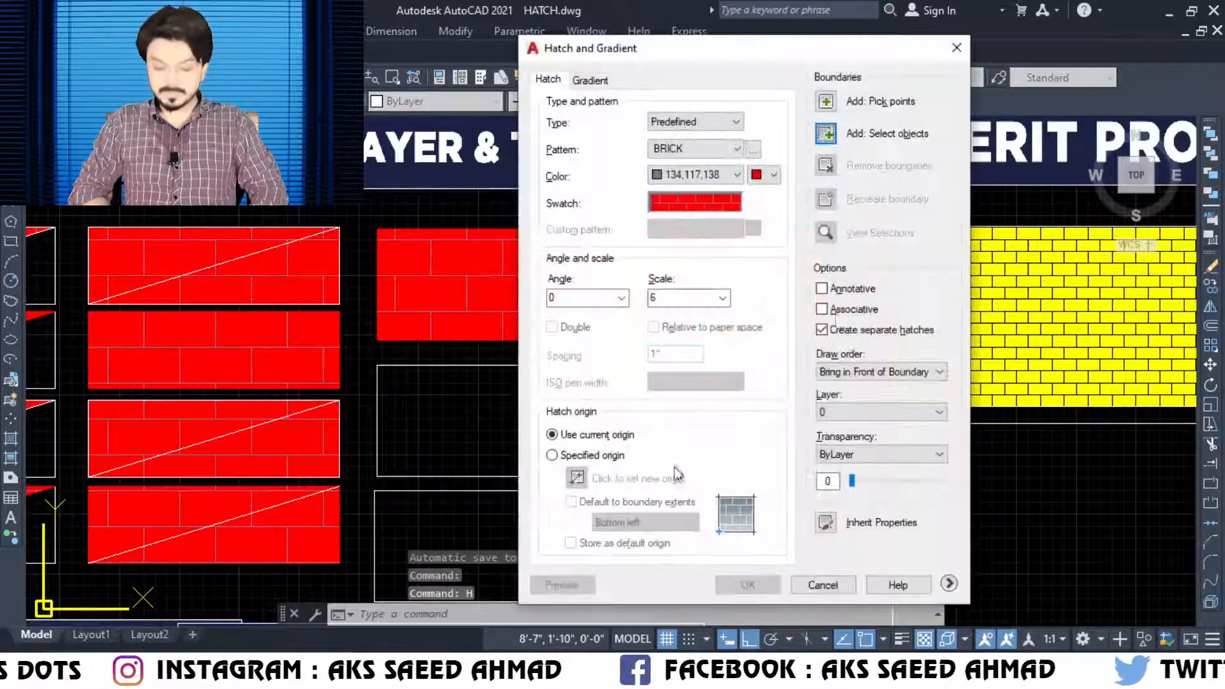
{"action": "left_click", "coordinate": [826, 136]}
{"action": "left_click", "coordinate": [815, 421]}
{"action": "key", "text": "Return"}
{"action": "type", "text": "50"}
{"action": "key", "text": "Return"}
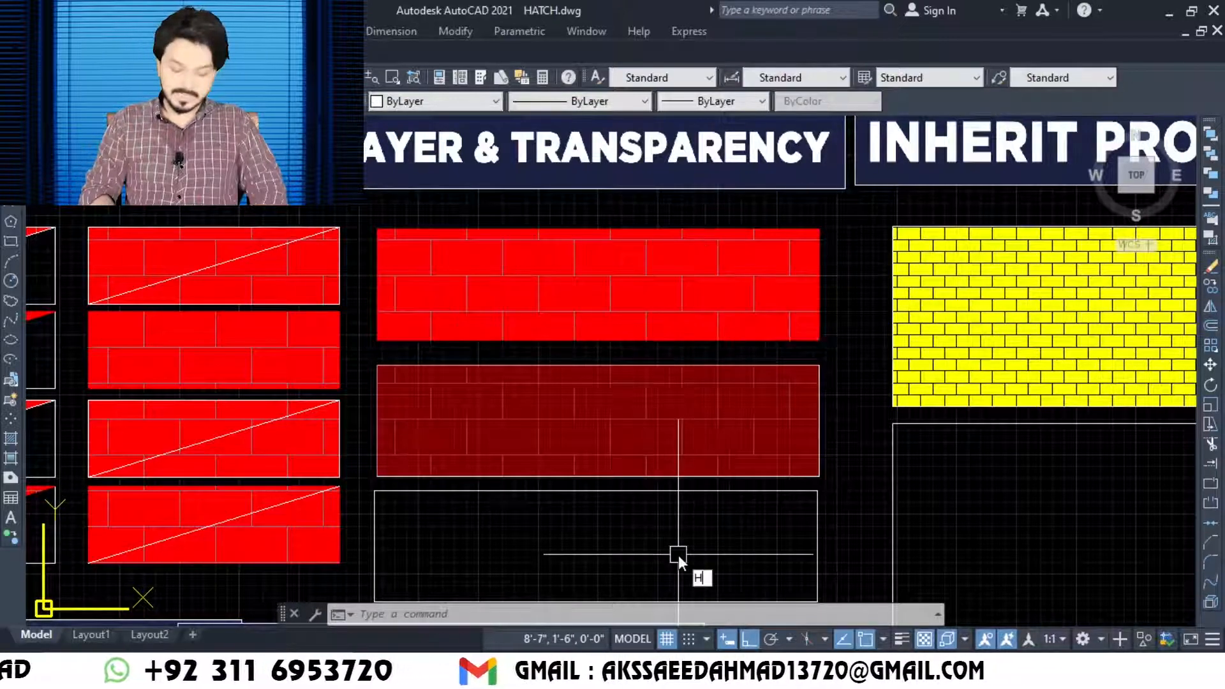
Hatch the lowest rectangle under LAYER & TRANSPARENCY by selecting its outline, using a specified transparency of 90.
{"action": "type", "text": "h"}
{"action": "key", "text": "Return"}
{"action": "left_click", "coordinate": [828, 128]}
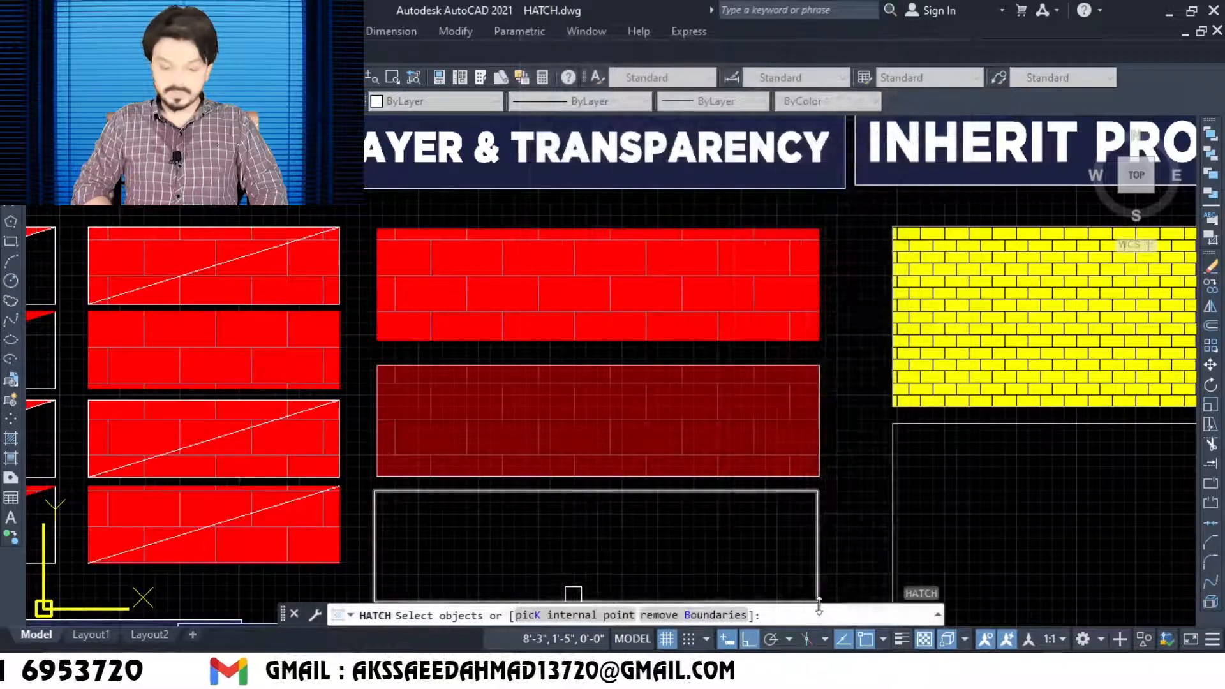
{"action": "left_click", "coordinate": [820, 576]}
{"action": "key", "text": "Return"}
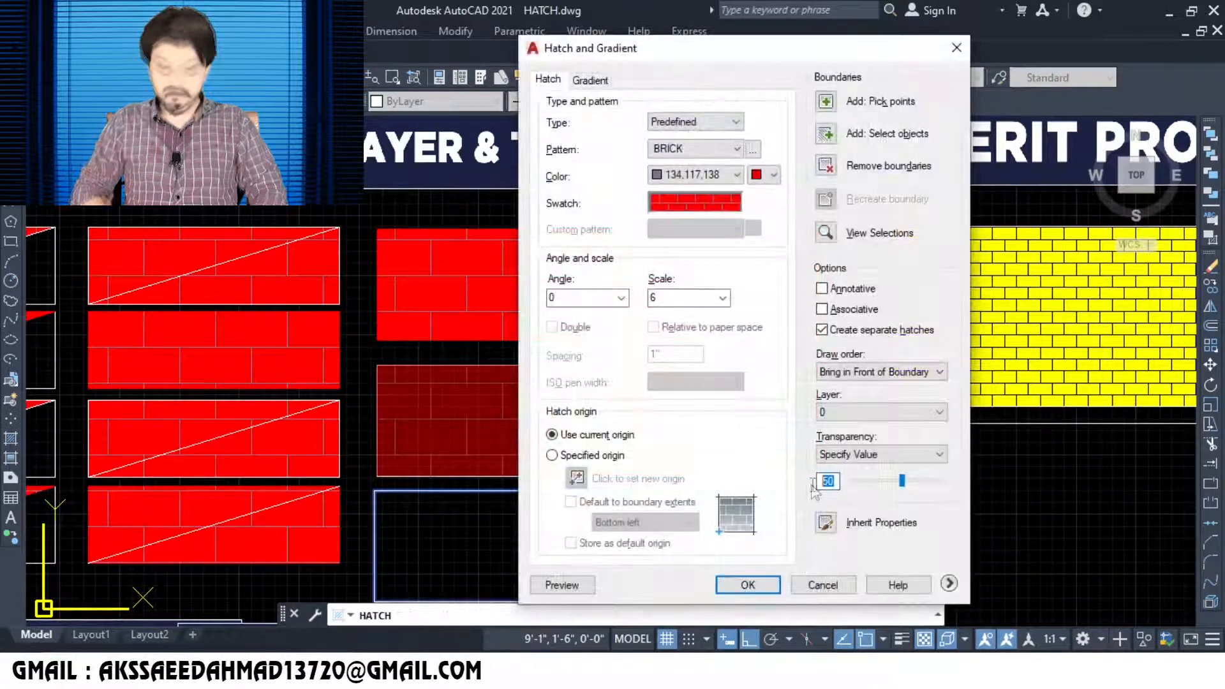
{"action": "left_click", "coordinate": [778, 583]}
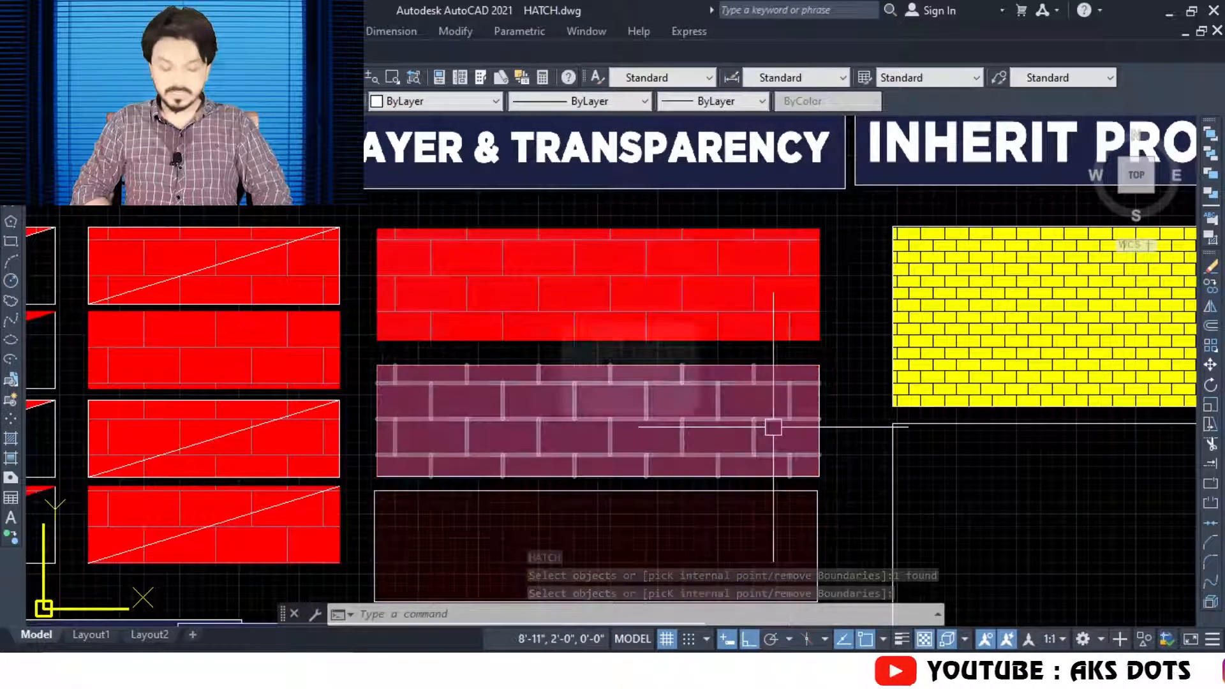
{"action": "mouse_move", "coordinate": [673, 293]}
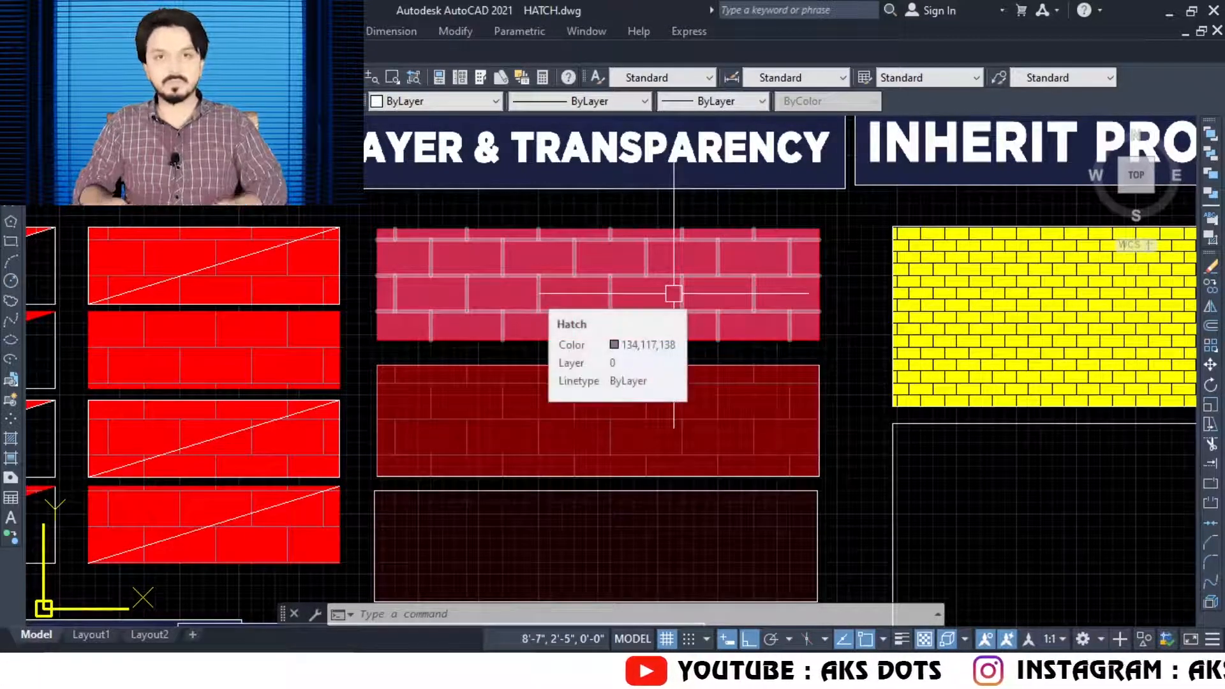
Hatch the empty rectangle under INHERIT PROPERTY by selecting its outline and inheriting the properties of the yellow brick hatch above it.
{"action": "type", "text": "p"}
{"action": "key", "text": "Return"}
{"action": "left_click_drag", "start_coordinate": [948, 369], "coordinate": [522, 361]}
{"action": "key", "text": "Escape"}
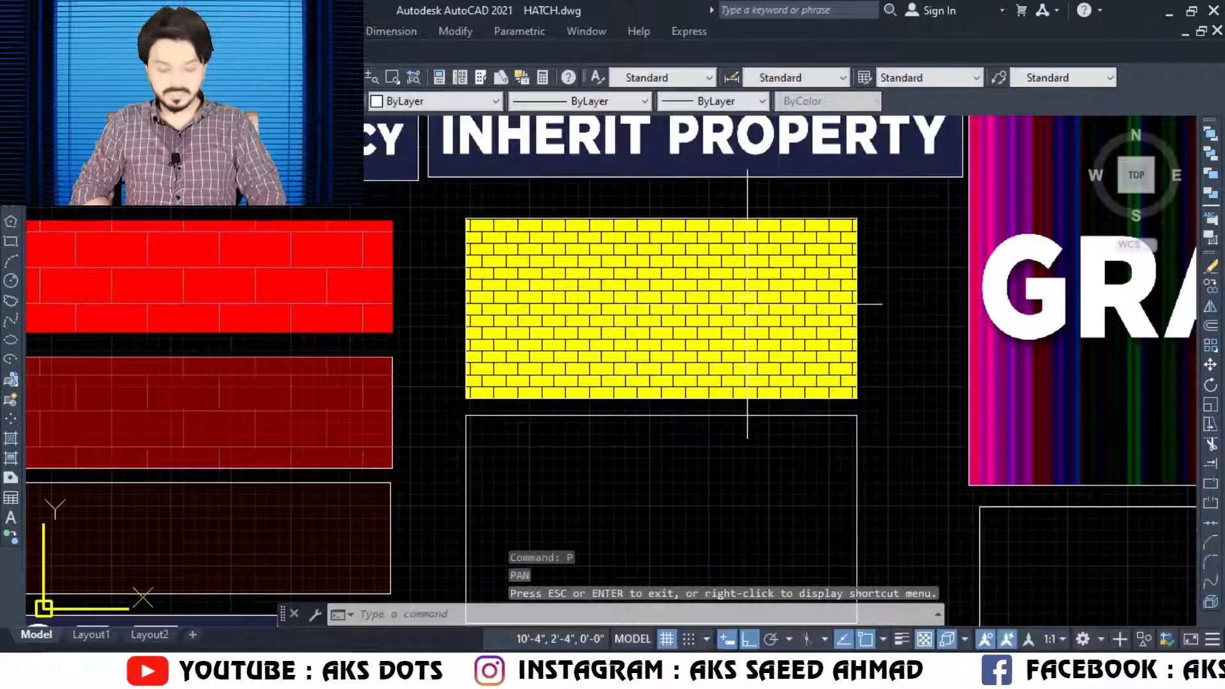
{"action": "left_click", "coordinate": [825, 133]}
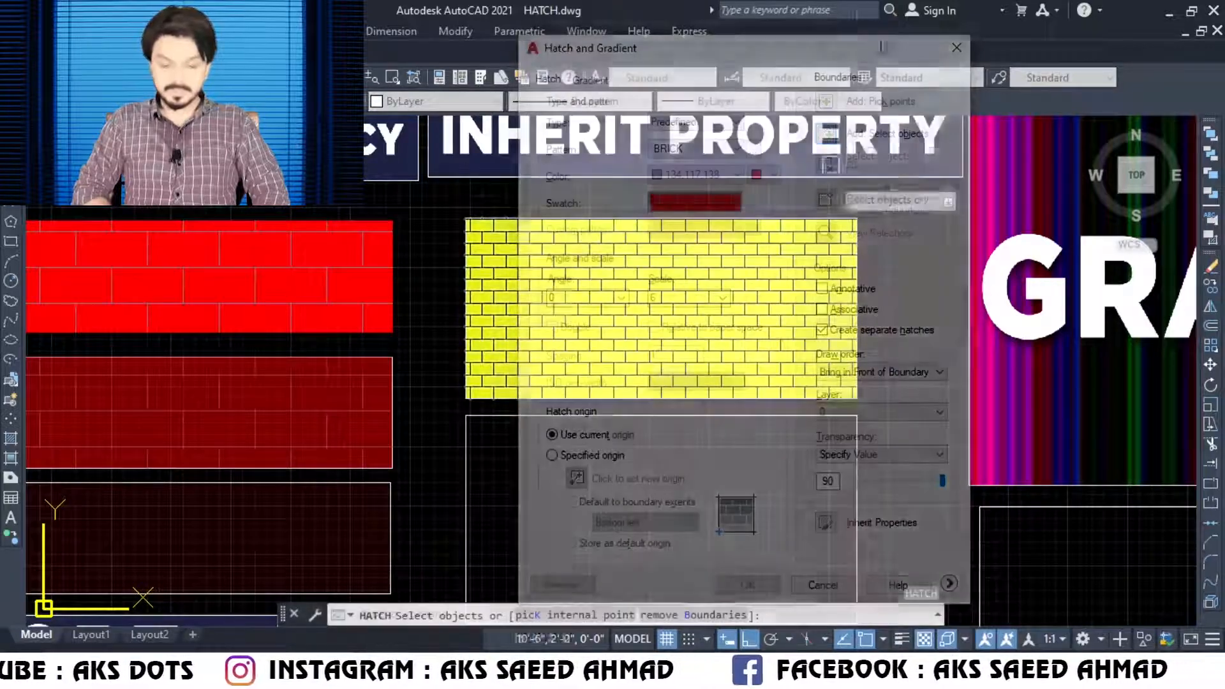
{"action": "left_click", "coordinate": [862, 471]}
{"action": "key", "text": "Return"}
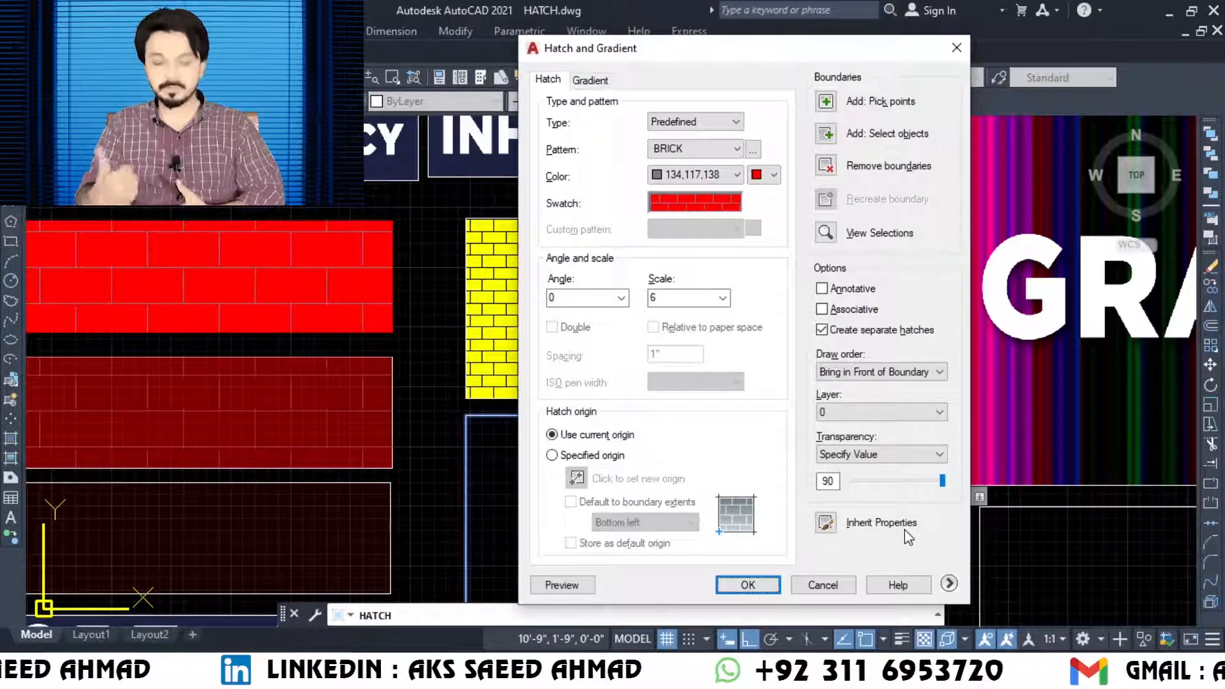
{"action": "left_click", "coordinate": [826, 523]}
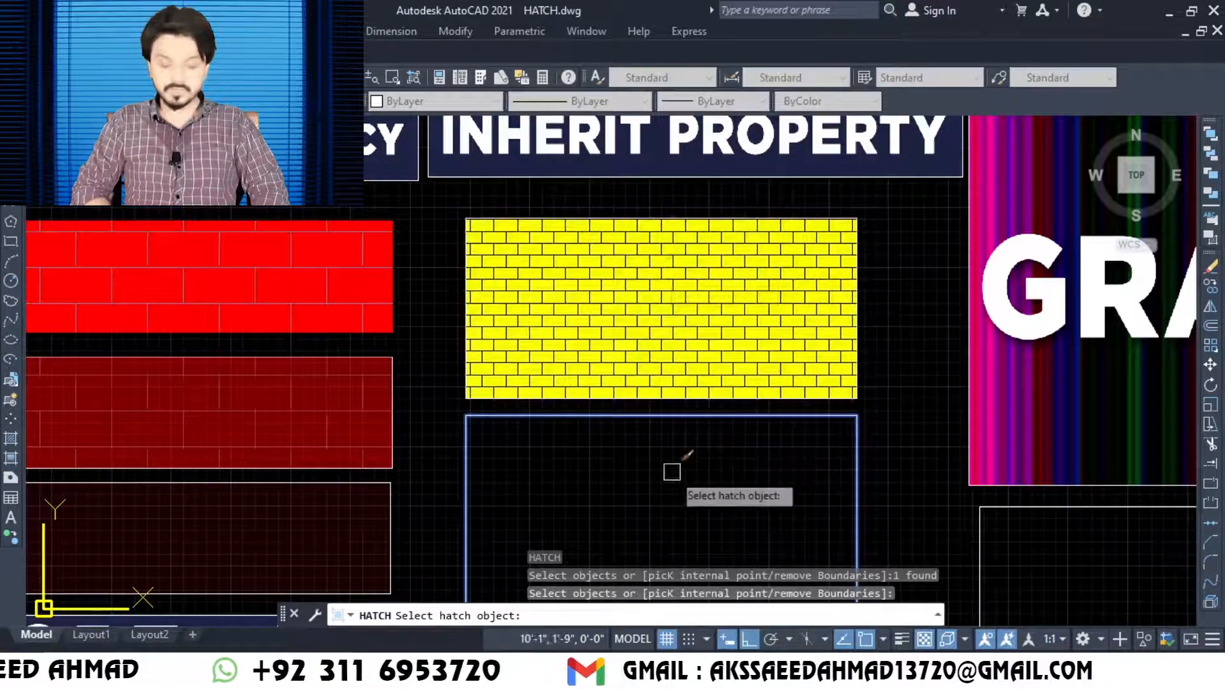
{"action": "left_click", "coordinate": [671, 390]}
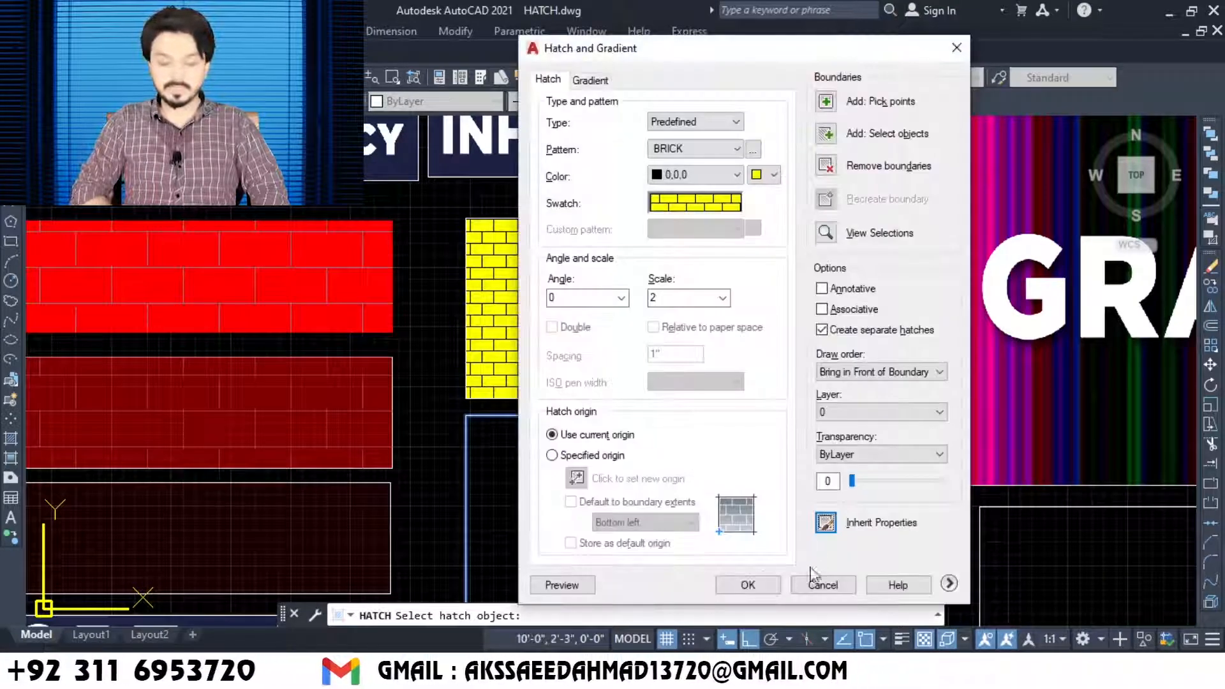
{"action": "left_click", "coordinate": [746, 580]}
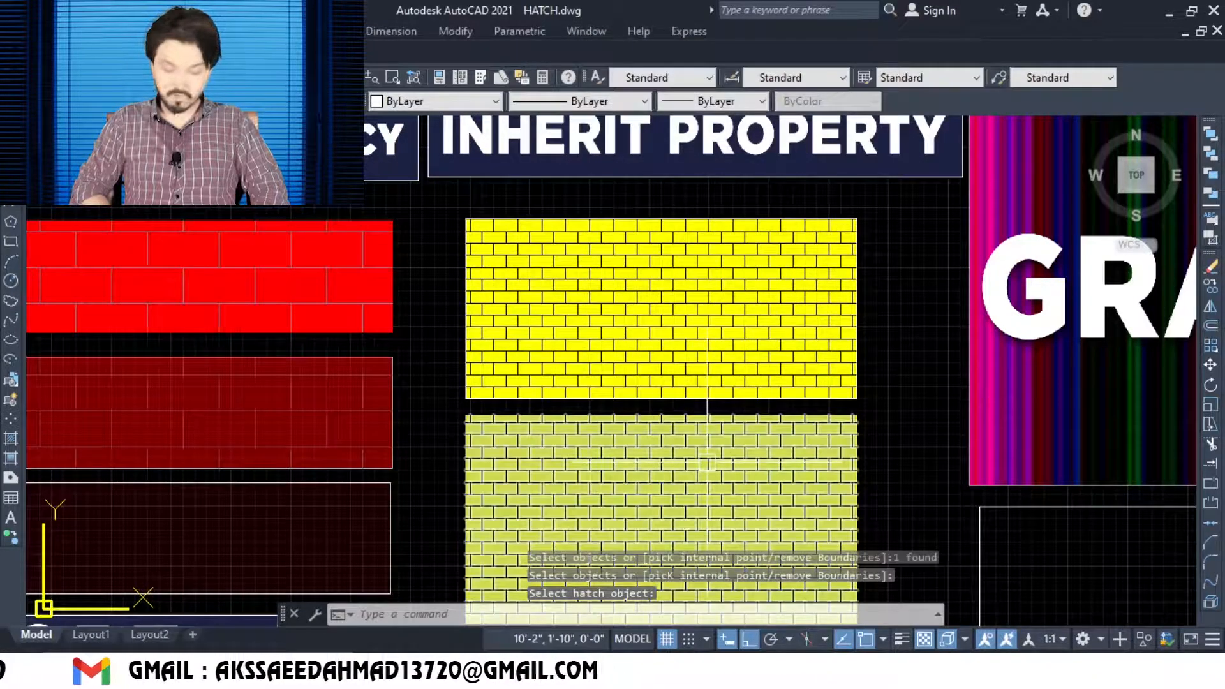
Erase the existing fills from the two rectangles under the ORIGION heading, beside the OPEN PATH section.
{"action": "type", "text": "z"}
{"action": "key", "text": "Return"}
{"action": "type", "text": "e"}
{"action": "key", "text": "Return"}
{"action": "type", "text": "z"}
{"action": "key", "text": "Return"}
{"action": "left_click", "coordinate": [34, 437]}
{"action": "left_click", "coordinate": [237, 563]}
{"action": "left_click", "coordinate": [777, 517]}
{"action": "left_click", "coordinate": [253, 362]}
{"action": "key", "text": "Delete"}
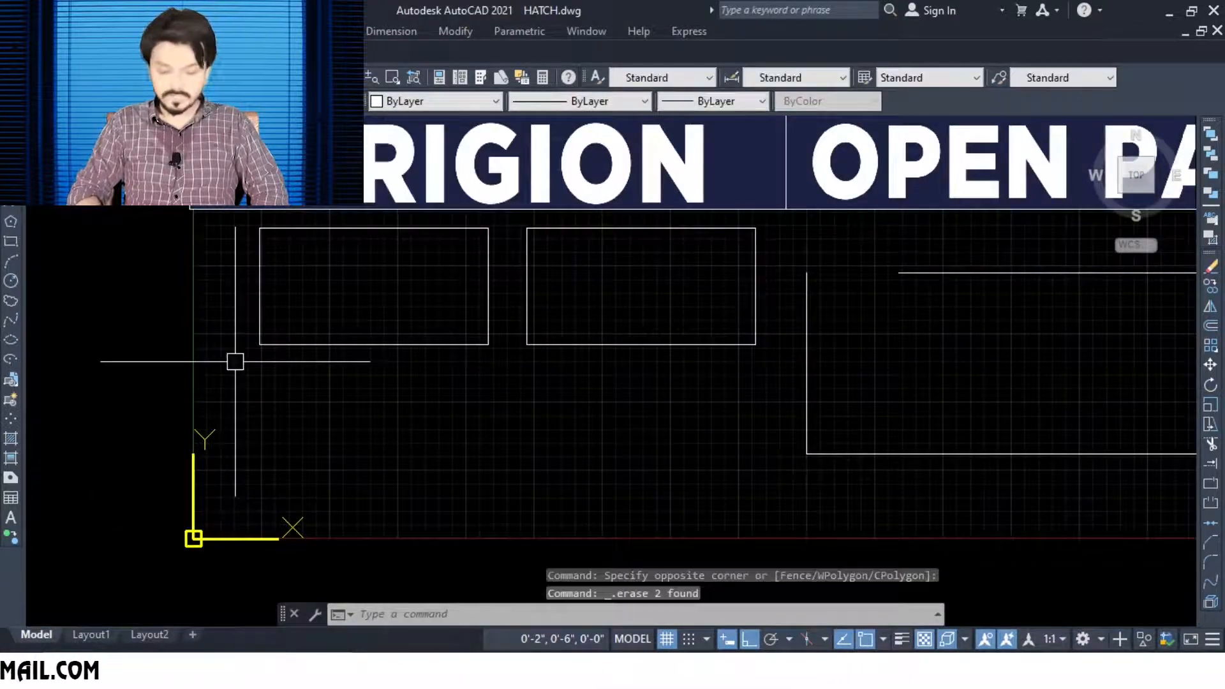
Hatch the left rectangle under ORIGION by selecting its outline, using the yellow BRICK pattern at scale 2 with the current origin.
{"action": "type", "text": "h"}
{"action": "key", "text": "Return"}
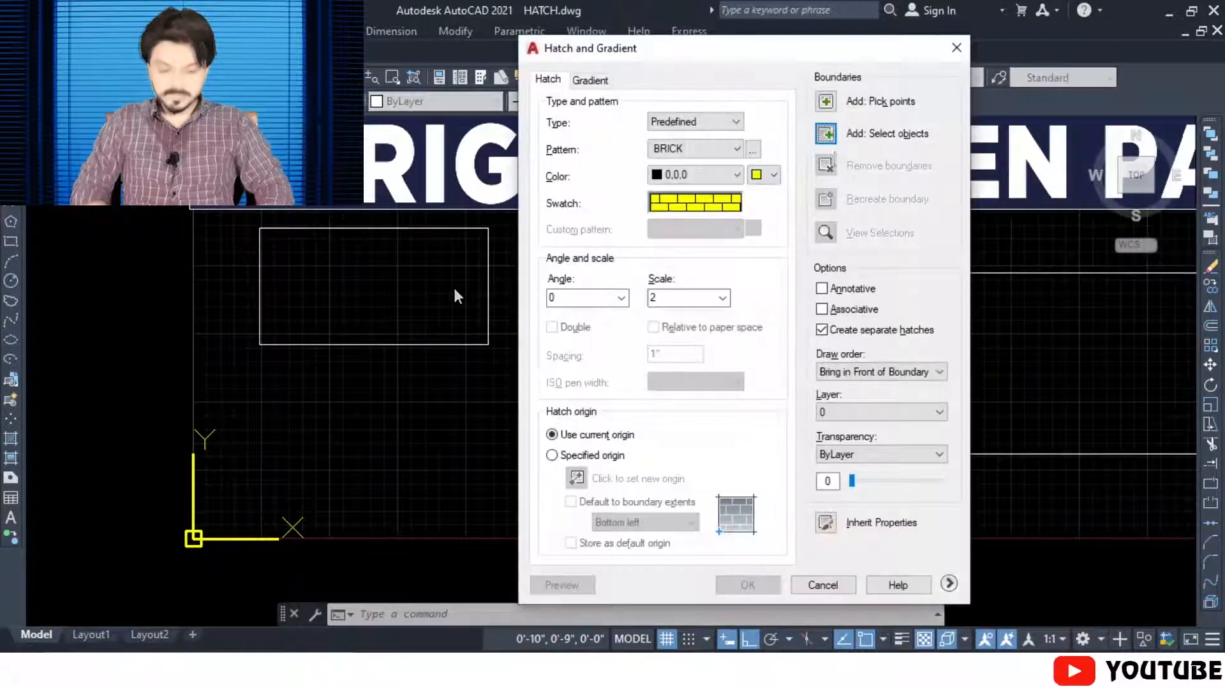
{"action": "left_click", "coordinate": [827, 134]}
{"action": "left_click", "coordinate": [488, 320]}
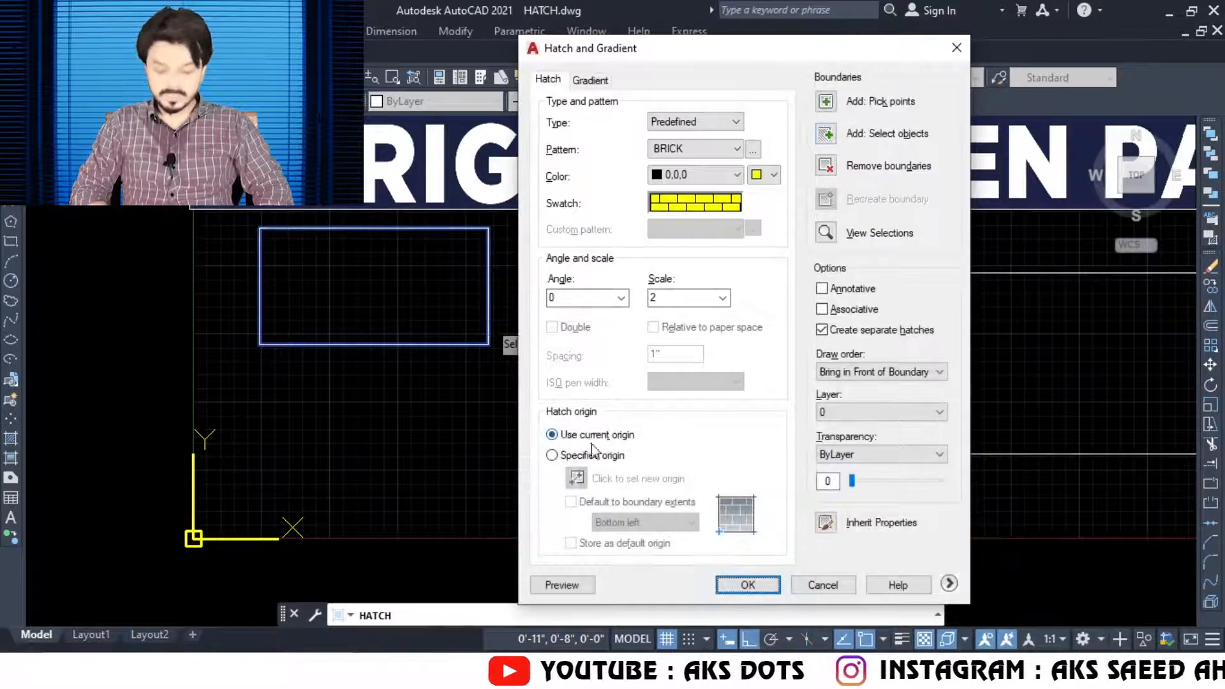
{"action": "left_click", "coordinate": [760, 592]}
Edit the yellow hatch under ORIGION to use a new origin point picked near the rectangle's upper-left corner.
{"action": "left_click", "coordinate": [440, 309]}
{"action": "type", "text": "HE"}
{"action": "key", "text": "Return"}
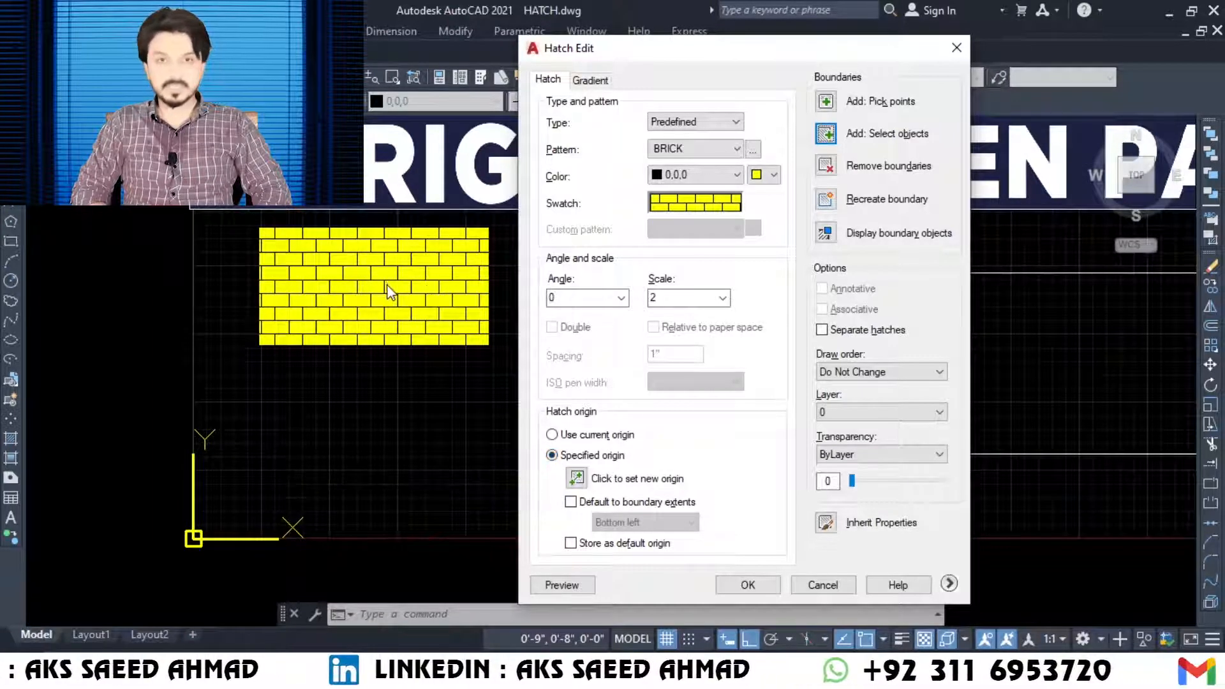
{"action": "left_click", "coordinate": [576, 478]}
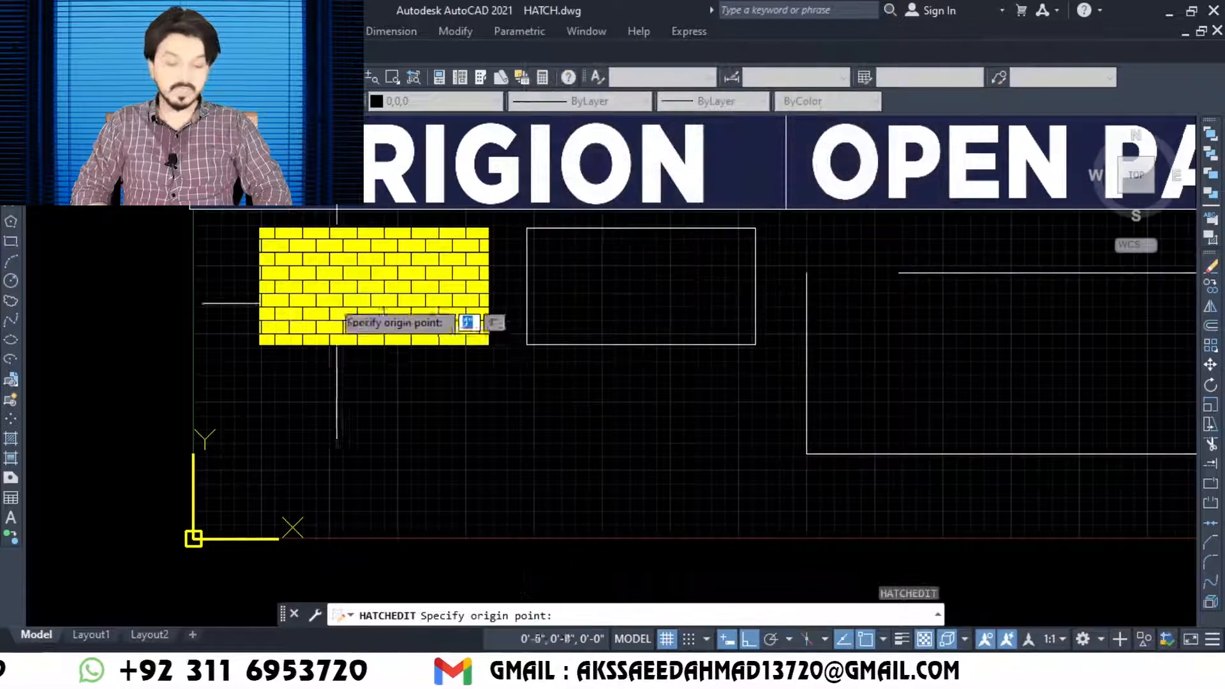
{"action": "left_click", "coordinate": [289, 248]}
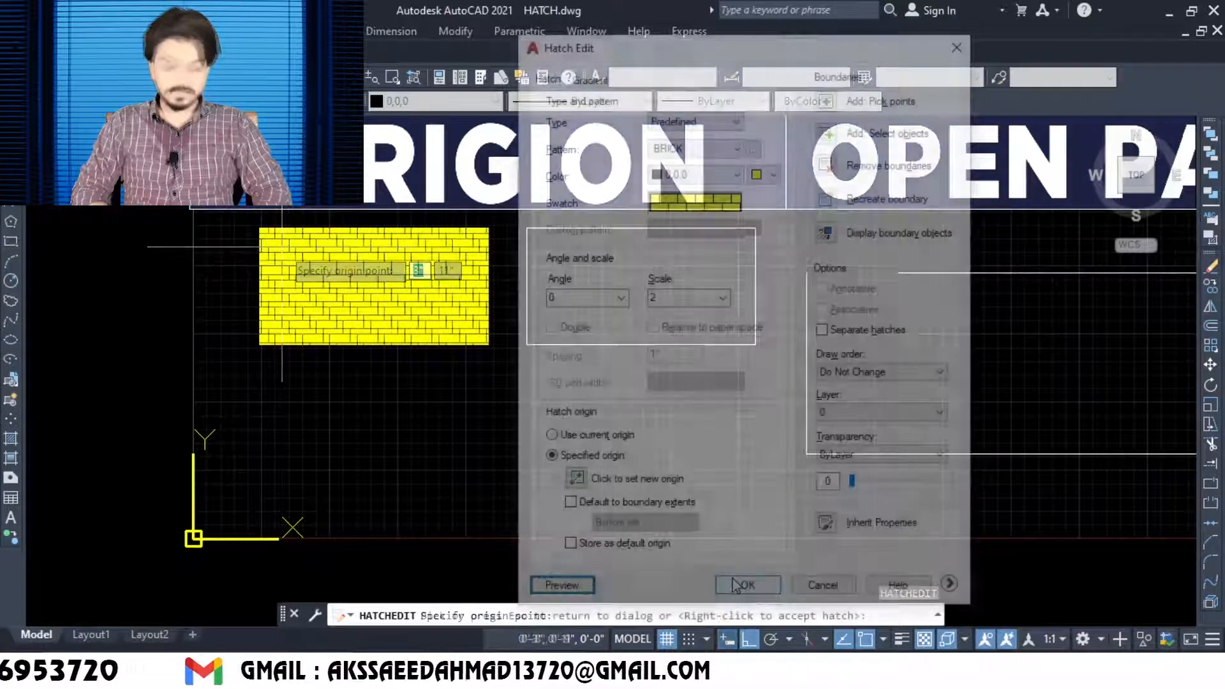
{"action": "left_click", "coordinate": [737, 587]}
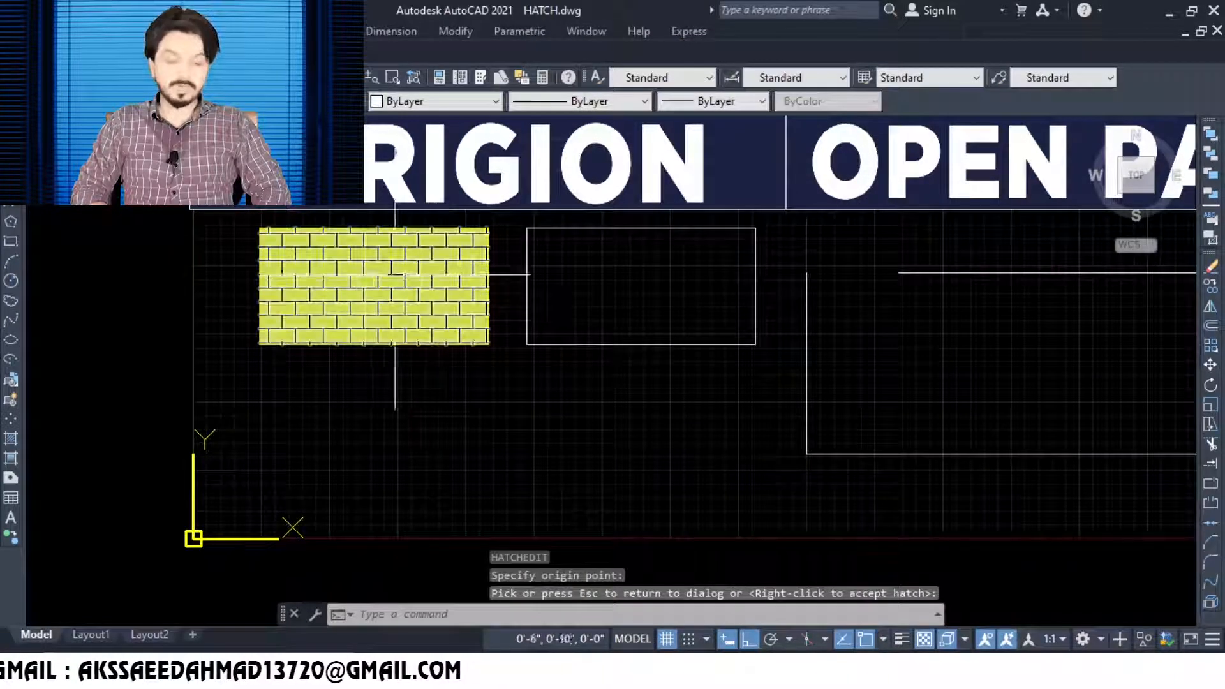
{"action": "mouse_move", "coordinate": [421, 297]}
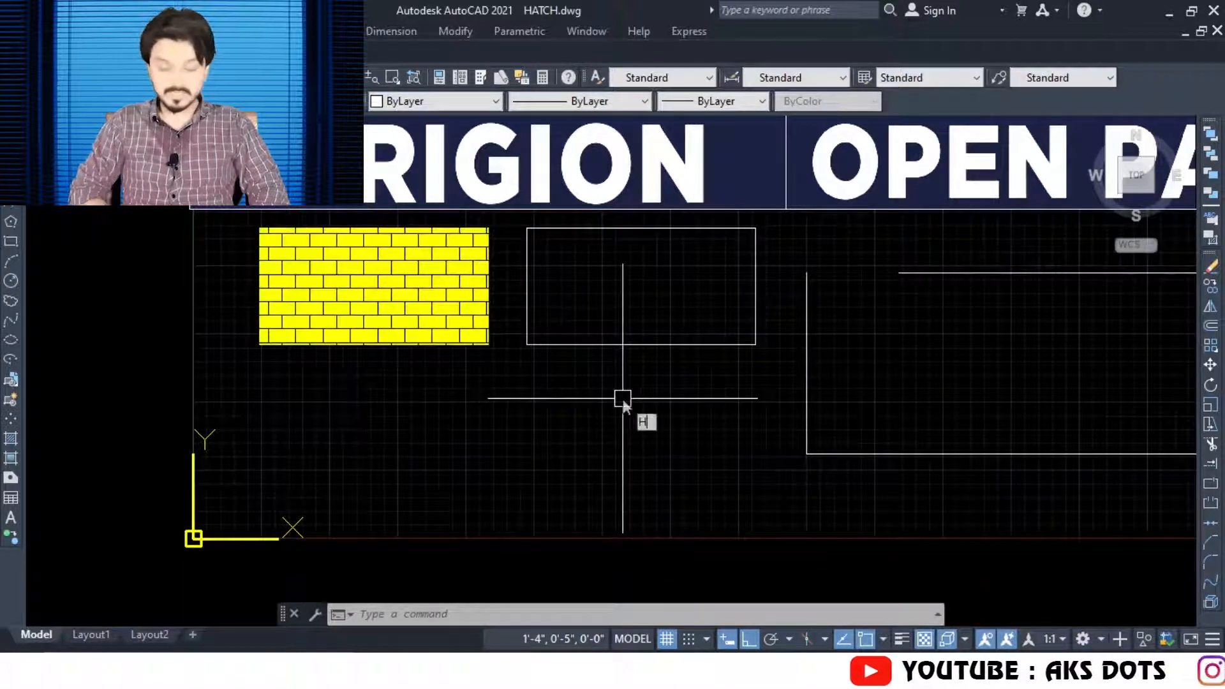
Hatch the right rectangle under ORIGION by selecting its outline, using the BRICK pattern at scale 2 with a red background.
{"action": "key", "text": "Return"}
{"action": "left_click", "coordinate": [826, 133]}
{"action": "left_click", "coordinate": [755, 307]}
{"action": "key", "text": "Return"}
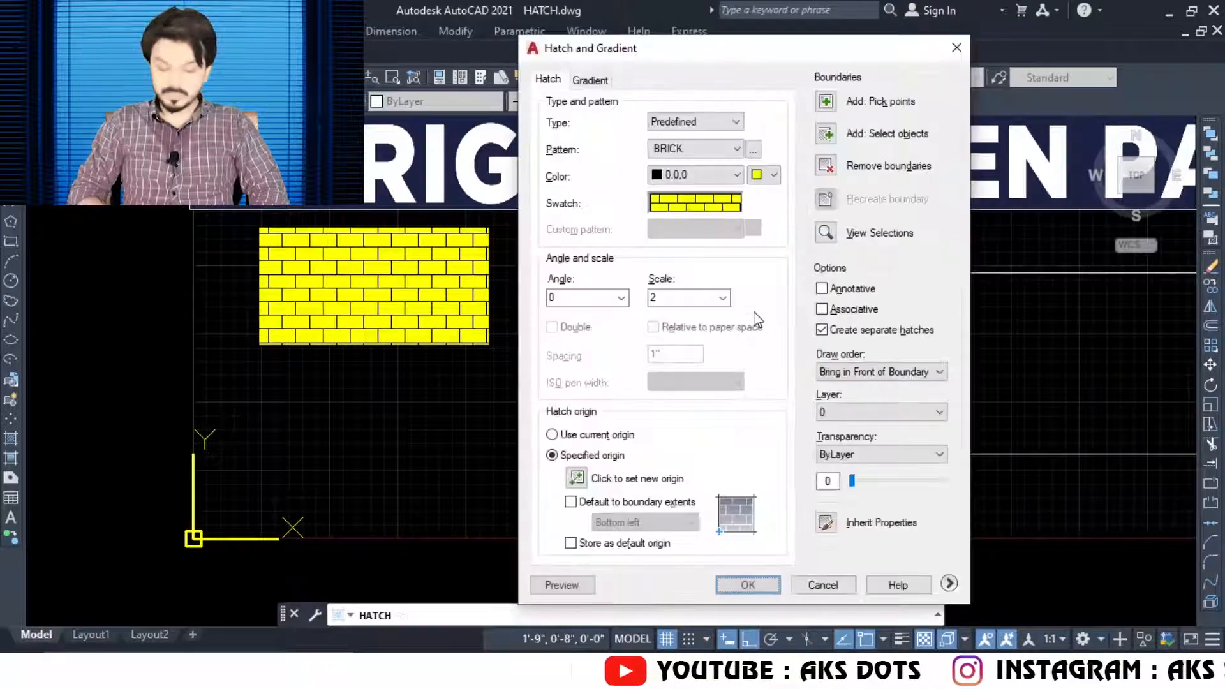
{"action": "left_click", "coordinate": [770, 174]}
{"action": "left_click", "coordinate": [778, 203]}
{"action": "left_click", "coordinate": [769, 582]}
Move the red hatch's origin point to just below the centre of its rectangle using the hatch's centre grip.
{"action": "left_click", "coordinate": [673, 314]}
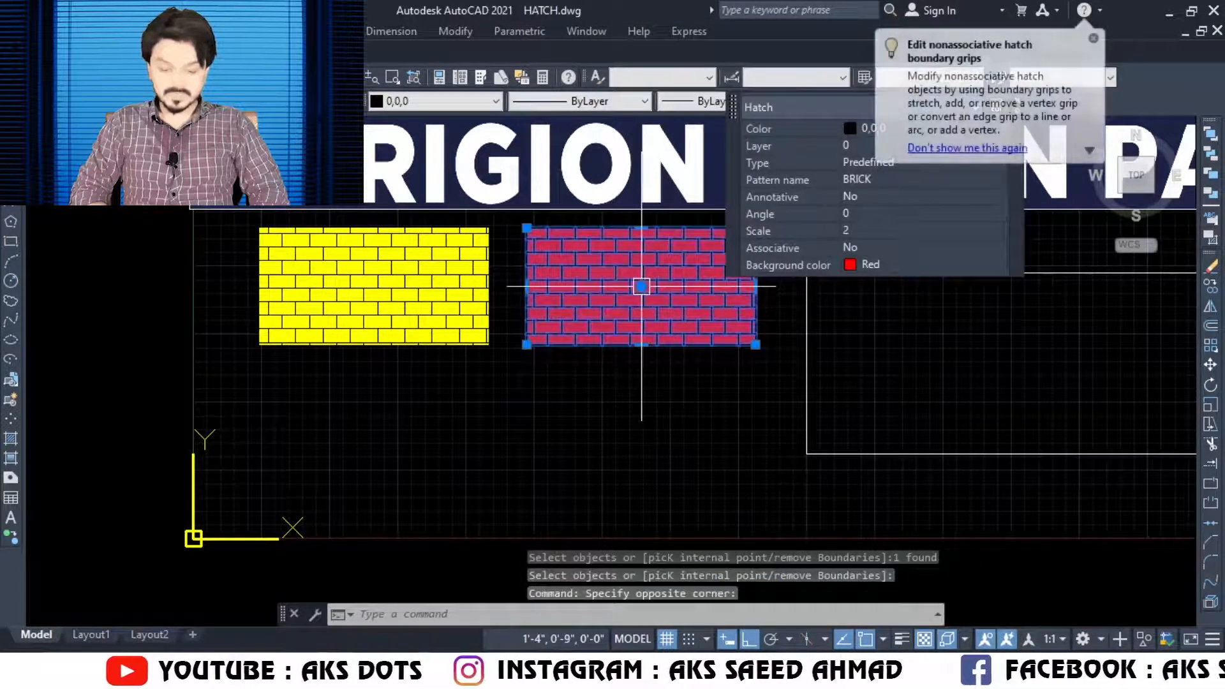
{"action": "mouse_move", "coordinate": [641, 287]}
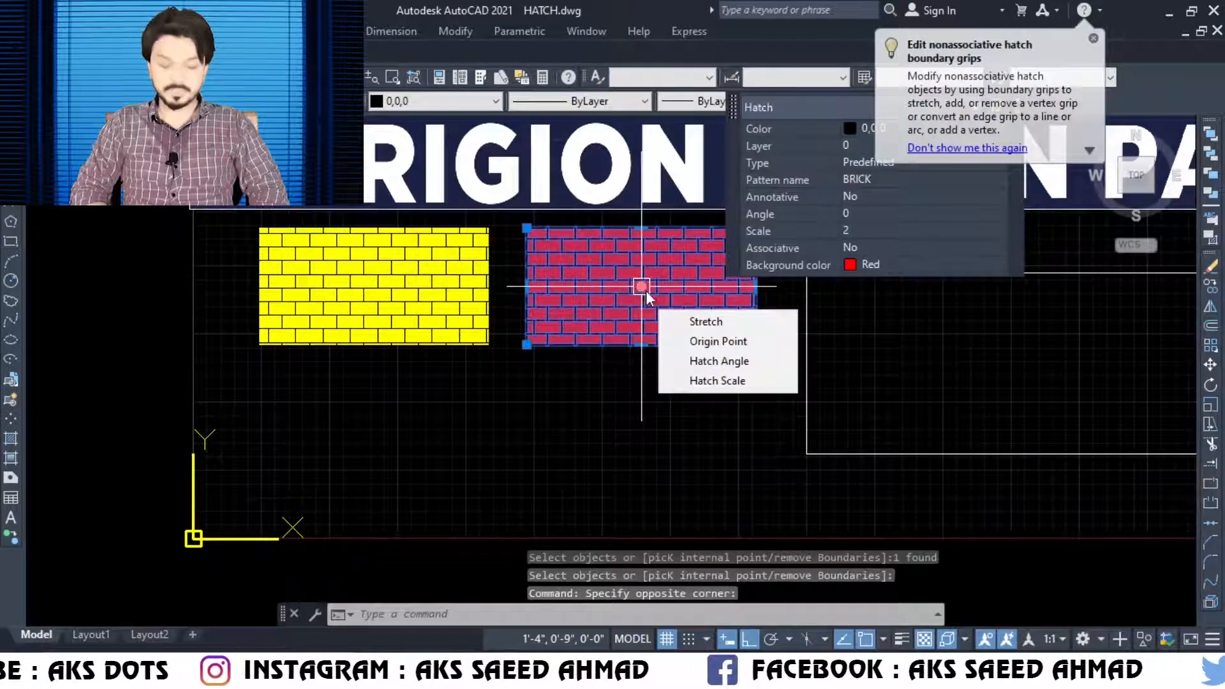
{"action": "left_click", "coordinate": [702, 342]}
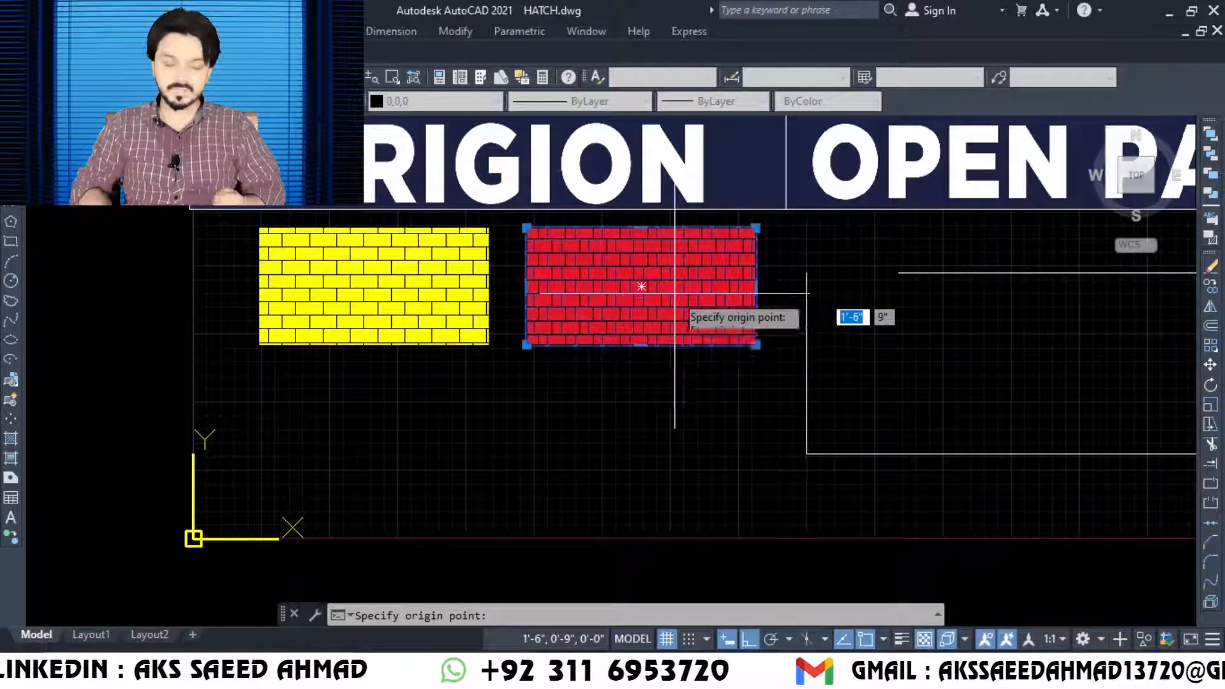
{"action": "left_click", "coordinate": [652, 326]}
{"action": "key", "text": "Escape"}
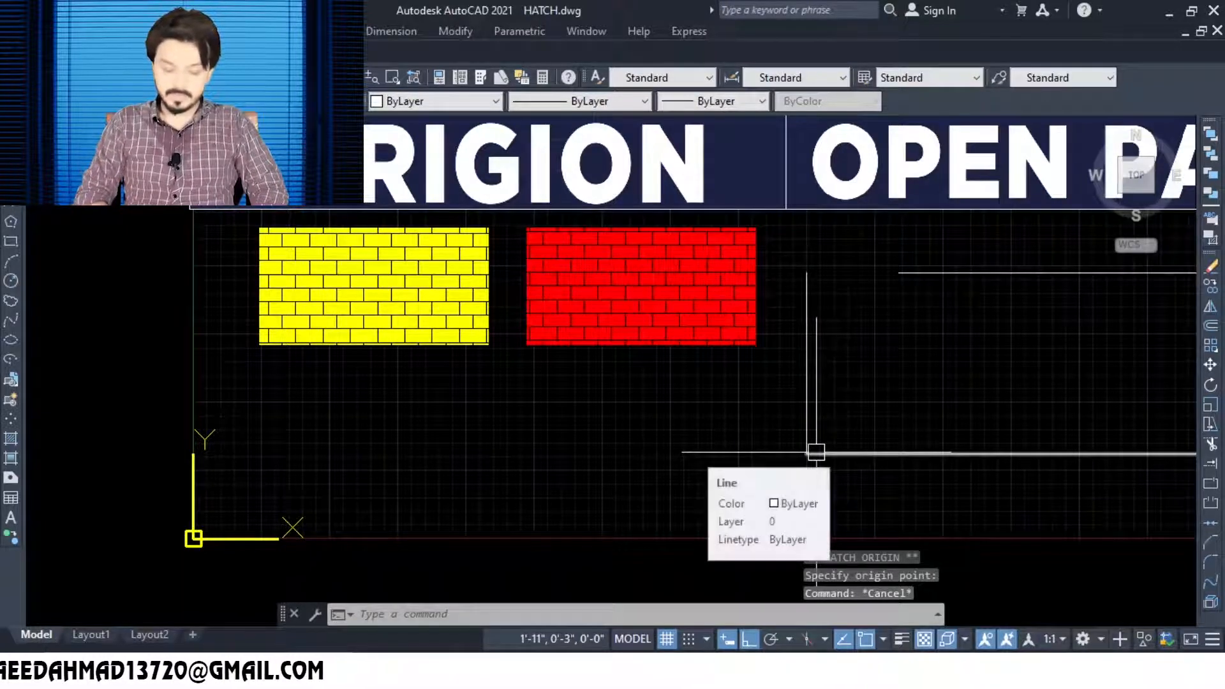
Examine the sides of the open rectangle under OPEN PATH one by one to check whether they are separate objects.
{"action": "type", "text": "p"}
{"action": "key", "text": "Return"}
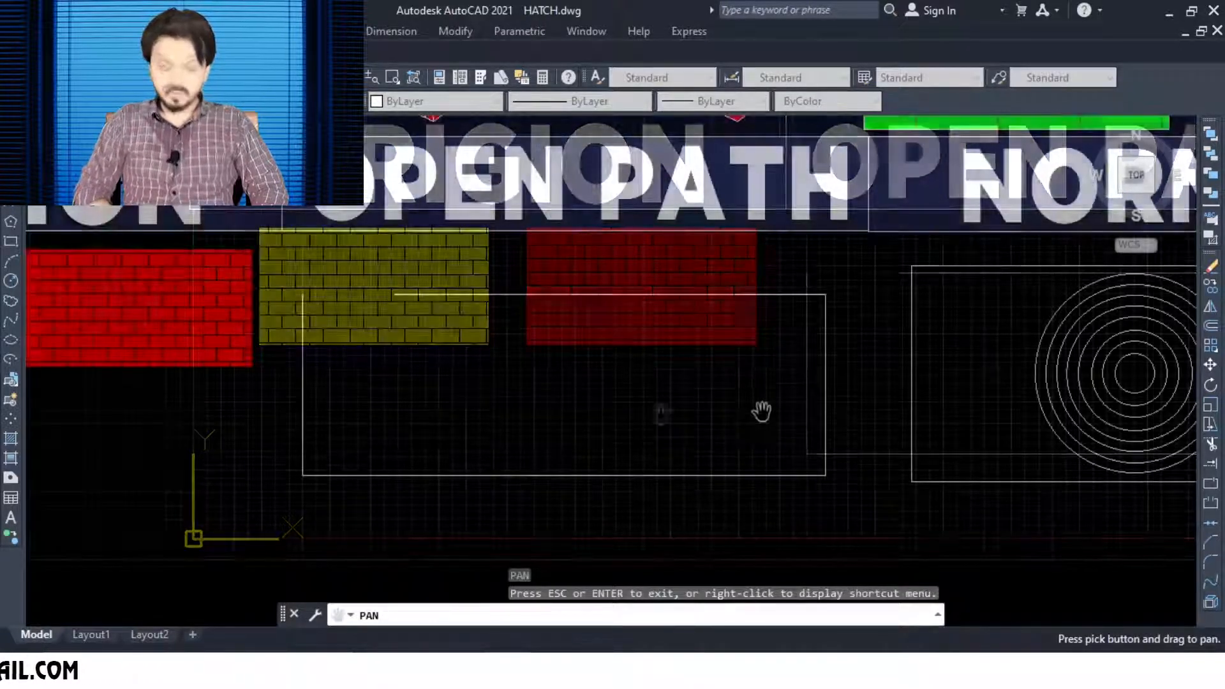
{"action": "key", "text": "Escape"}
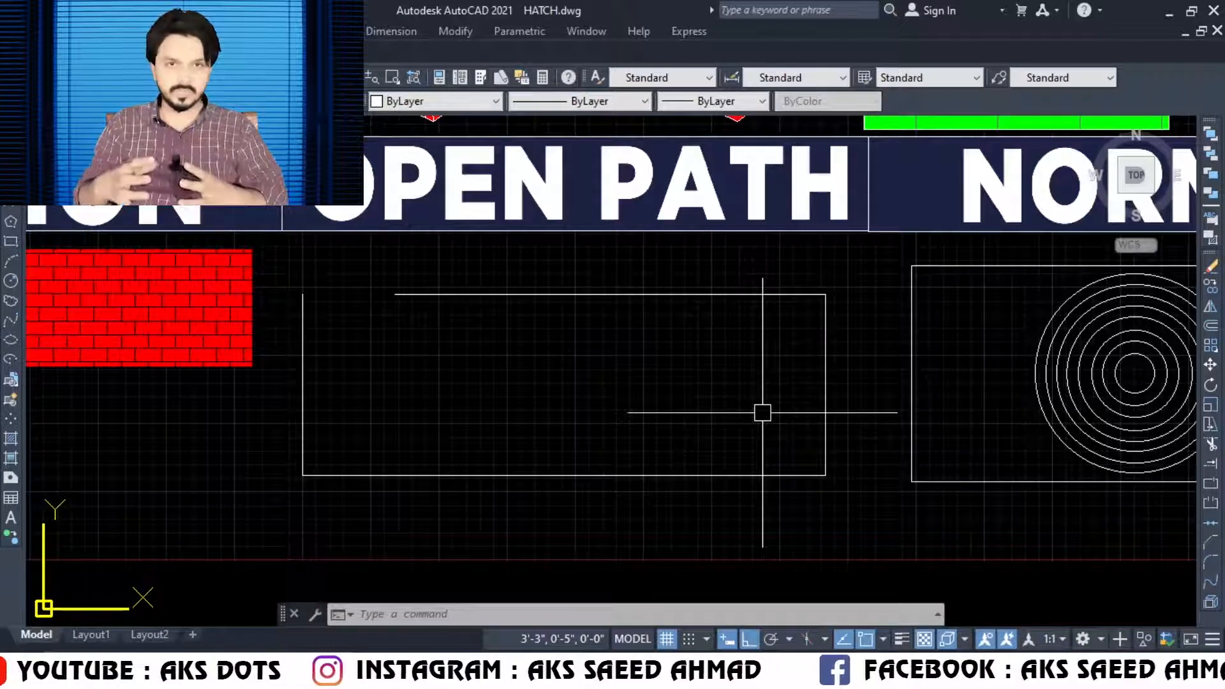
{"action": "left_click", "coordinate": [623, 294]}
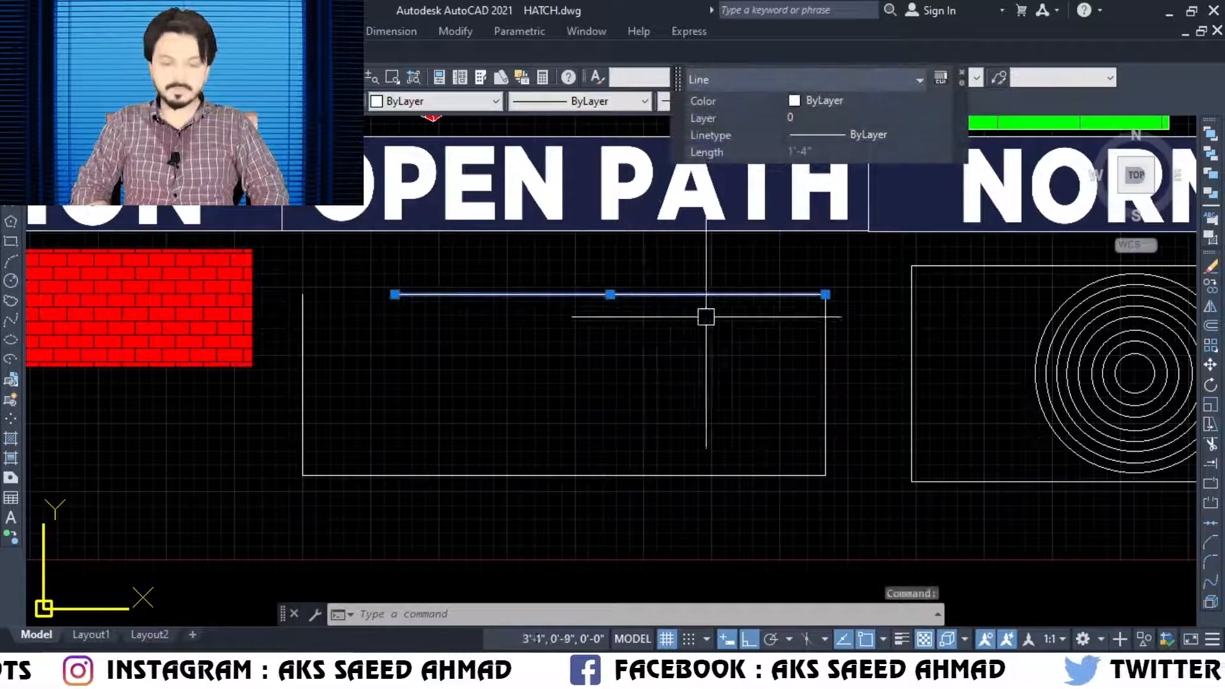
{"action": "left_click", "coordinate": [824, 363]}
{"action": "left_click", "coordinate": [713, 476]}
{"action": "key", "text": "Escape"}
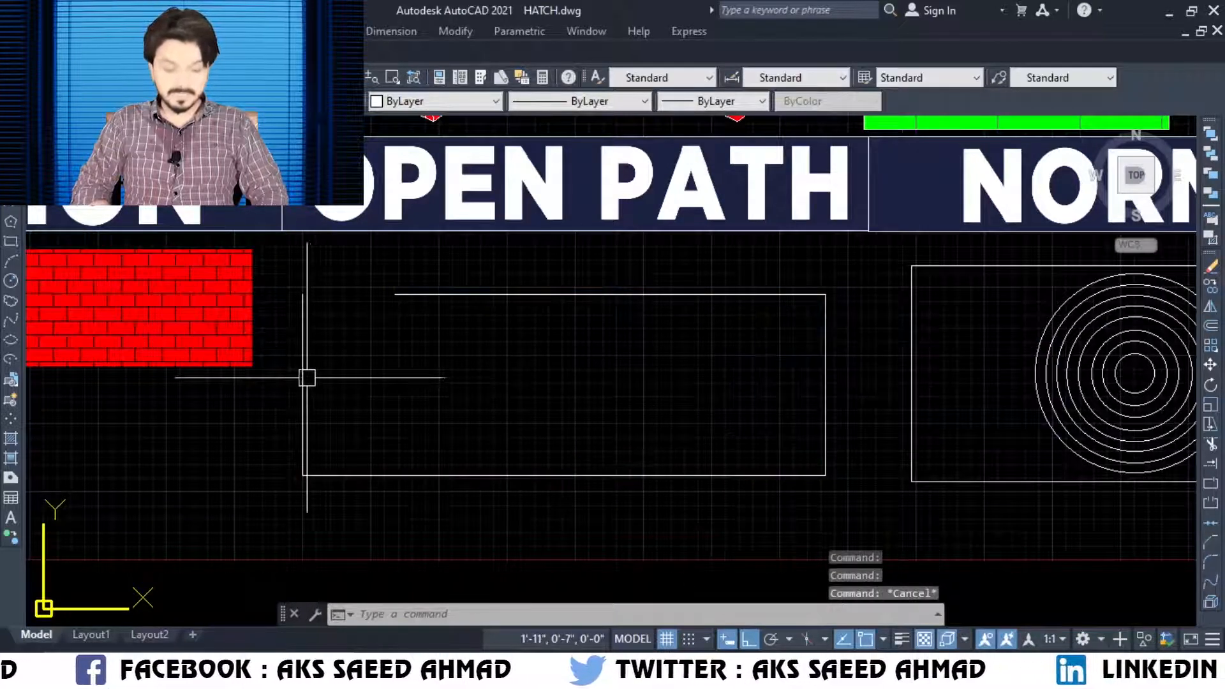
{"action": "left_click", "coordinate": [301, 375]}
{"action": "key", "text": "Escape"}
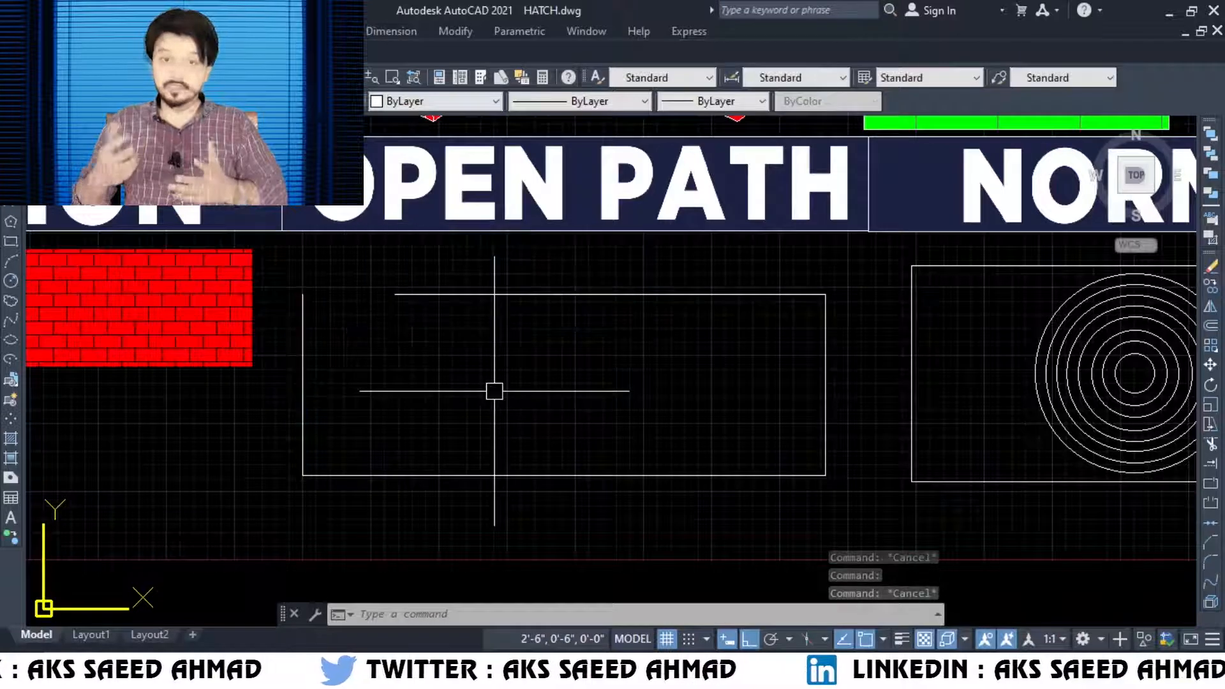
Join the four lines of the open rectangle under OPEN PATH into a single polyline.
{"action": "key", "text": "Return"}
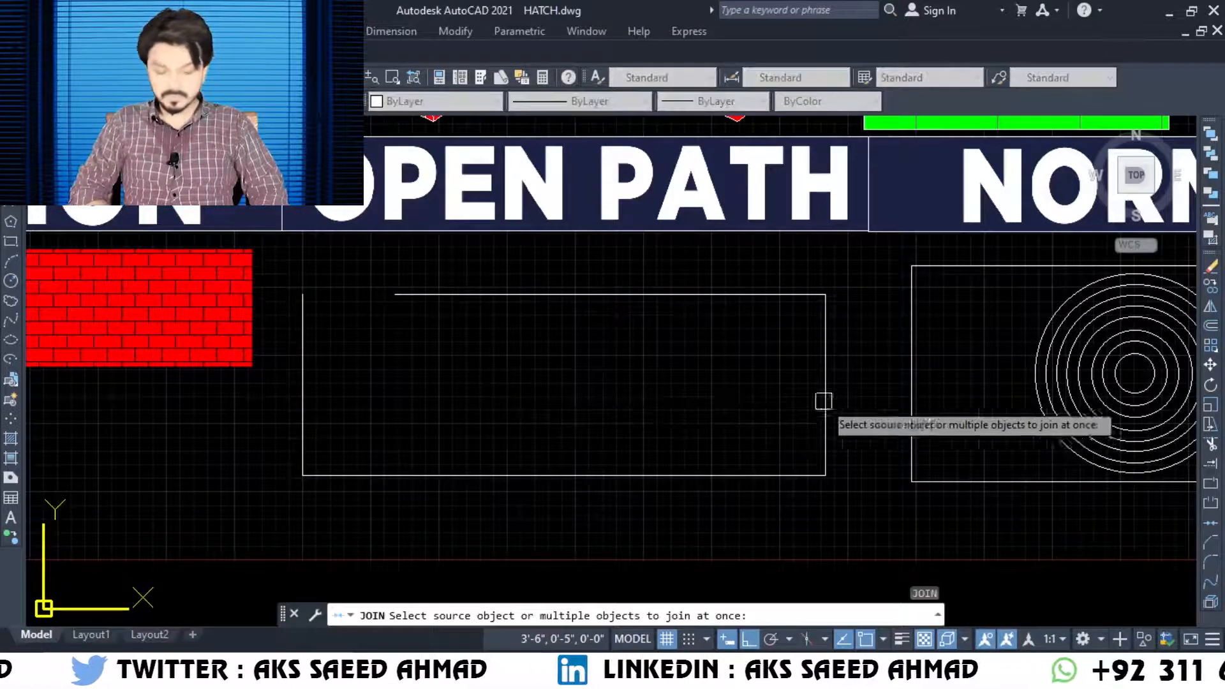
{"action": "left_click", "coordinate": [753, 297]}
{"action": "left_click", "coordinate": [823, 383]}
{"action": "left_click", "coordinate": [765, 473]}
{"action": "left_click", "coordinate": [302, 374]}
{"action": "key", "text": "Return"}
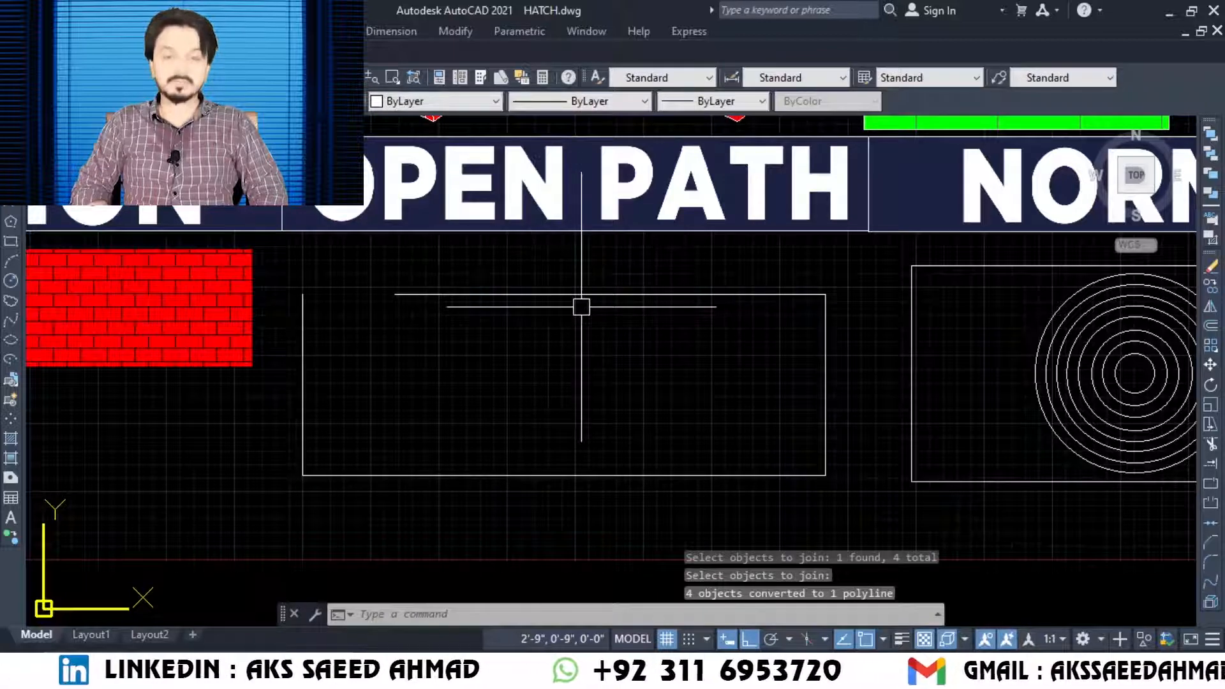
Hatch the open polyline under OPEN PATH by selecting it, using the BRICK pattern at scale 2 with a red background.
{"action": "type", "text": "H"}
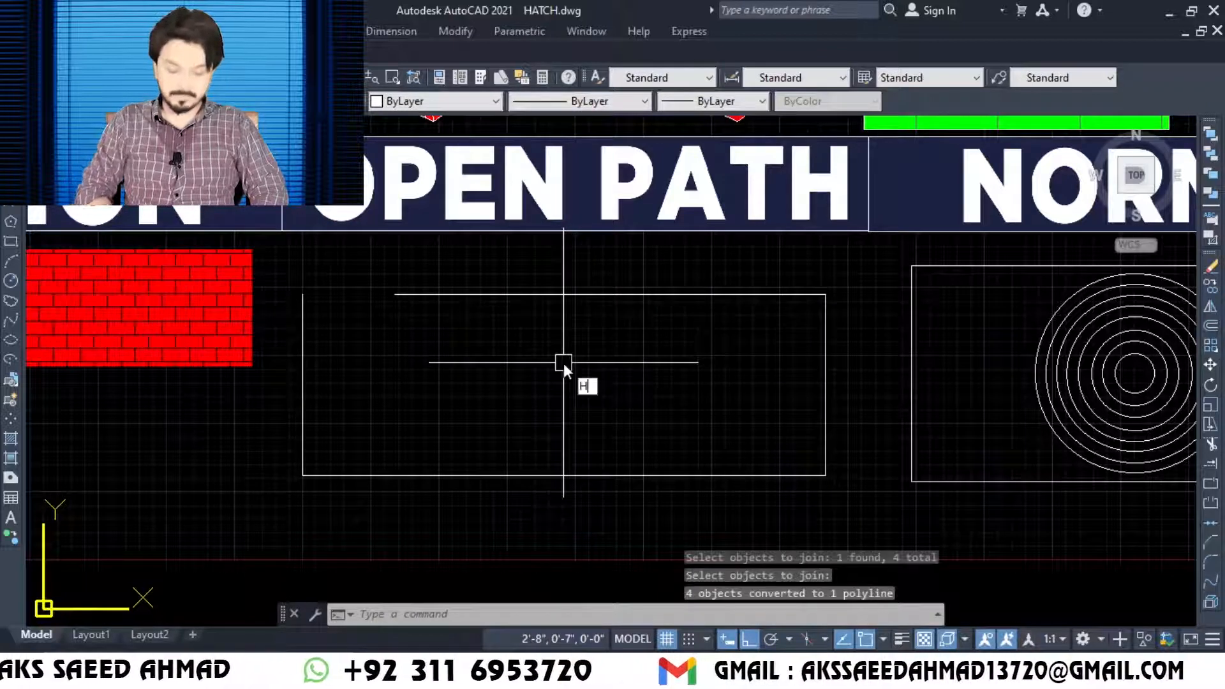
{"action": "key", "text": "Return"}
{"action": "left_click", "coordinate": [826, 136]}
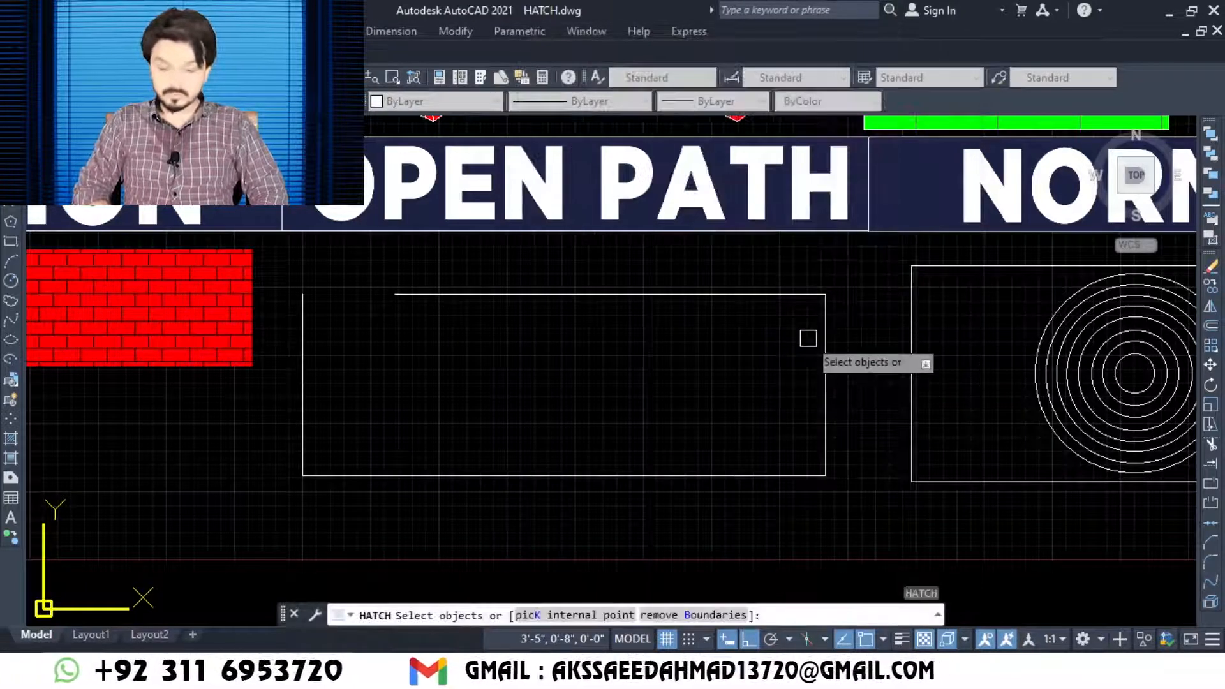
{"action": "left_click", "coordinate": [825, 339]}
{"action": "key", "text": "Return"}
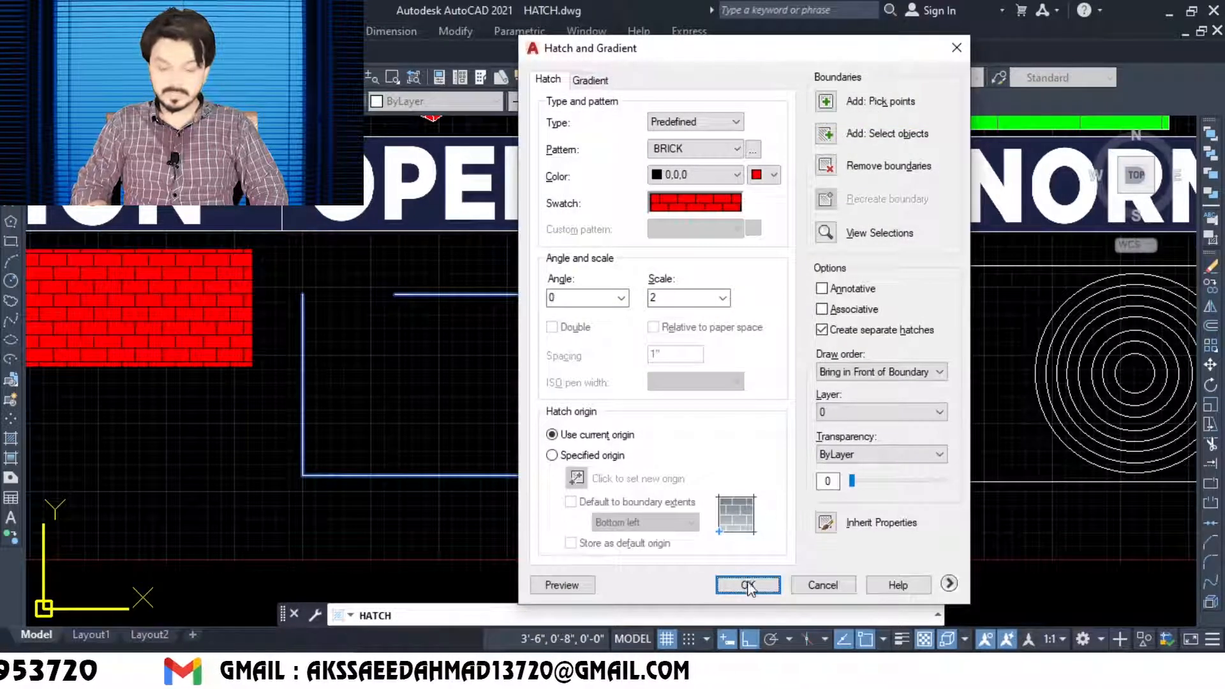
{"action": "left_click", "coordinate": [748, 582]}
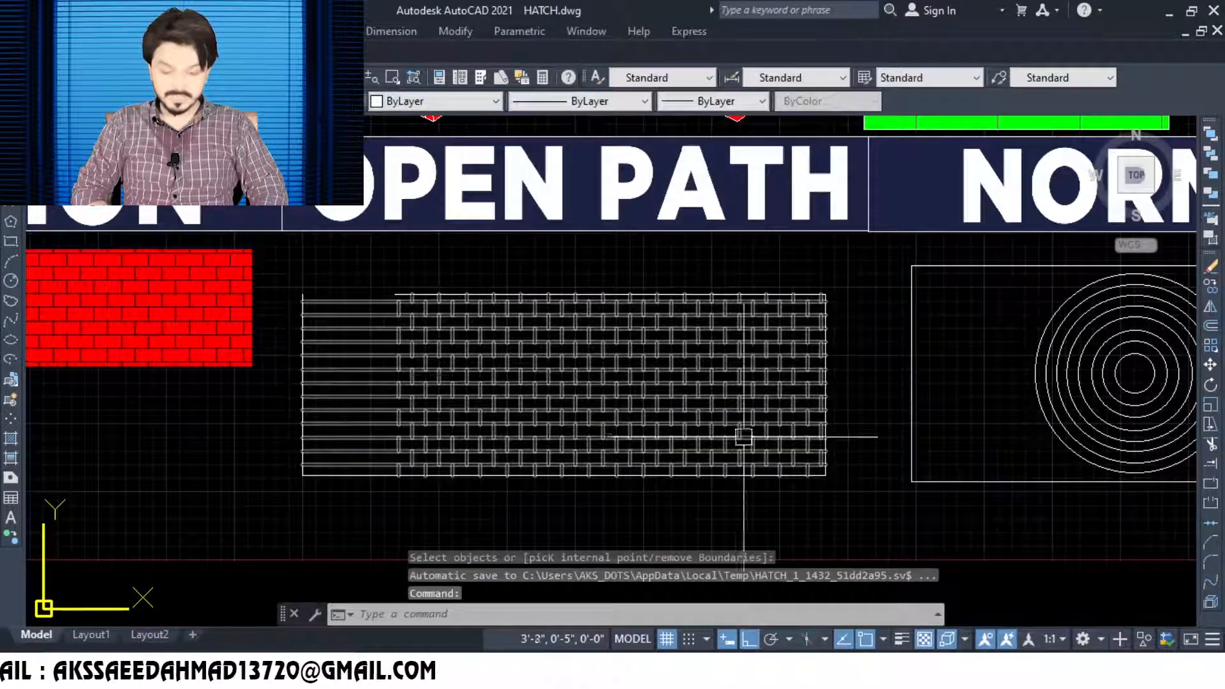
Set the OPEN PATH hatch's colour to Yellow and its angle to 30.
{"action": "left_click", "coordinate": [535, 376]}
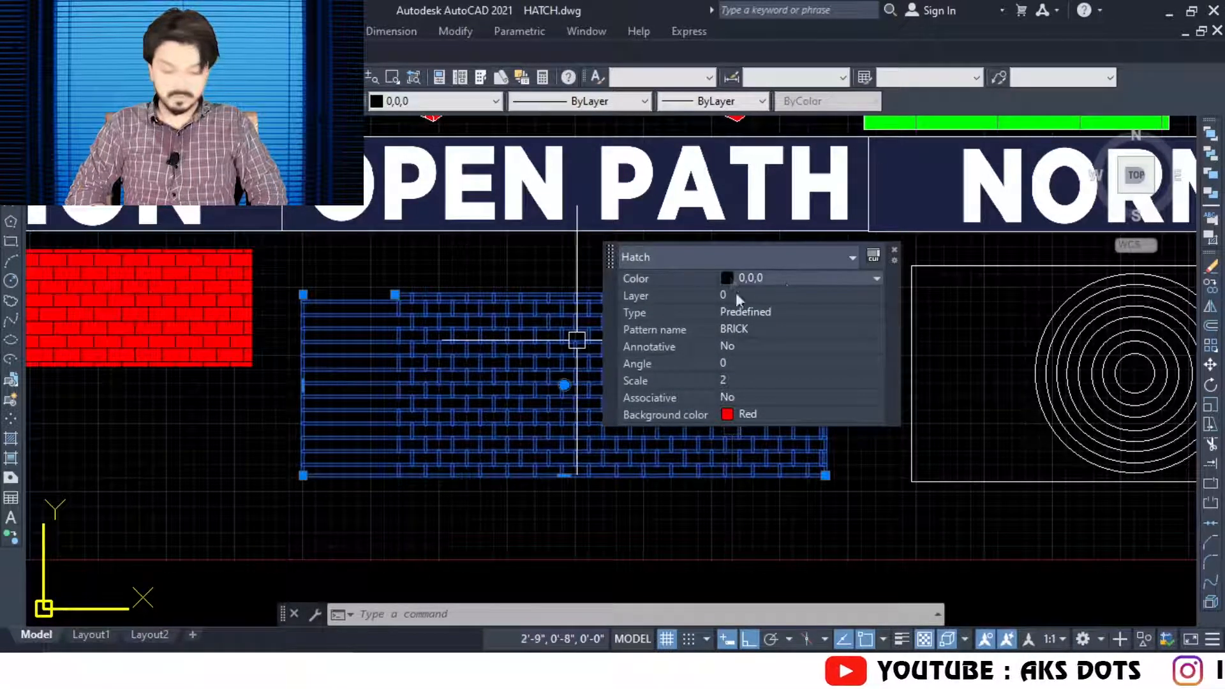
{"action": "left_click", "coordinate": [775, 281]}
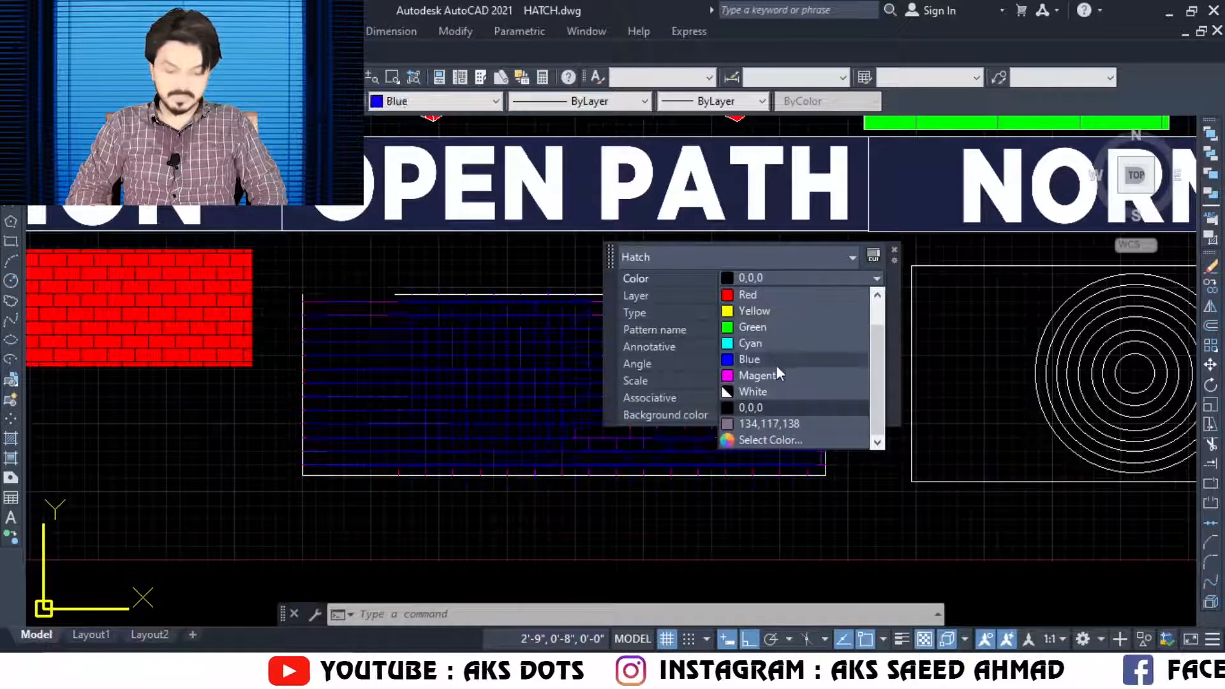
{"action": "left_click", "coordinate": [769, 310]}
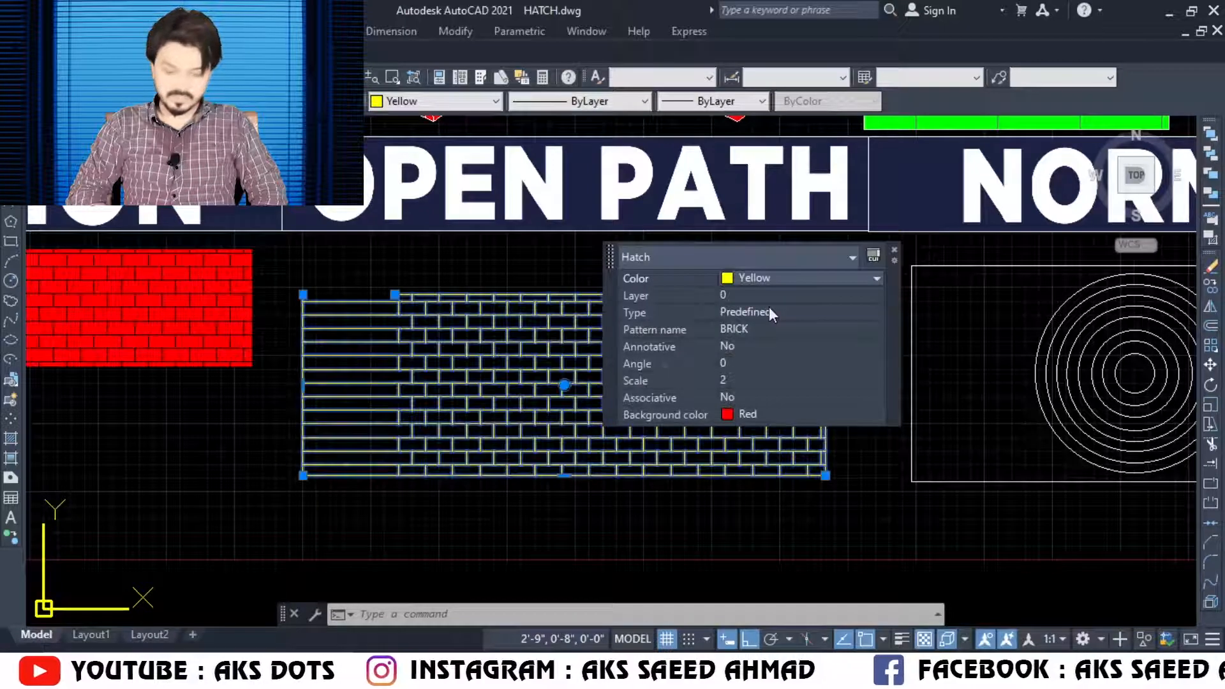
{"action": "left_click", "coordinate": [729, 361]}
{"action": "type", "text": "30"}
{"action": "key", "text": "Tab"}
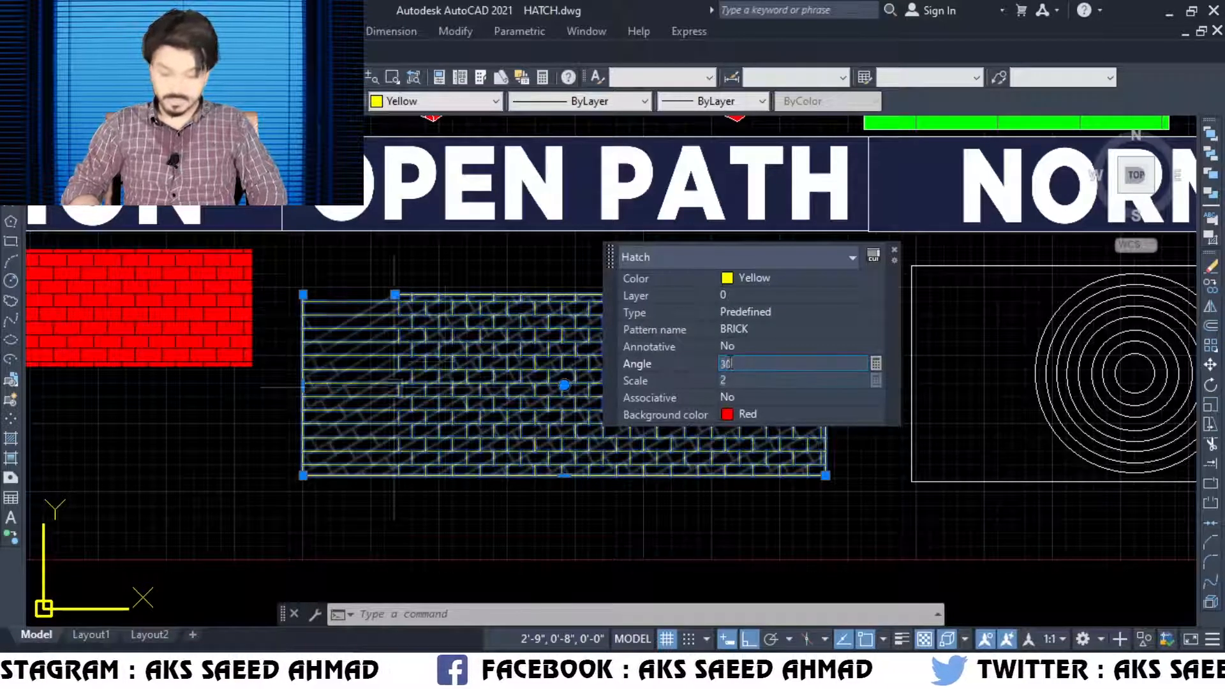
{"action": "key", "text": "Escape"}
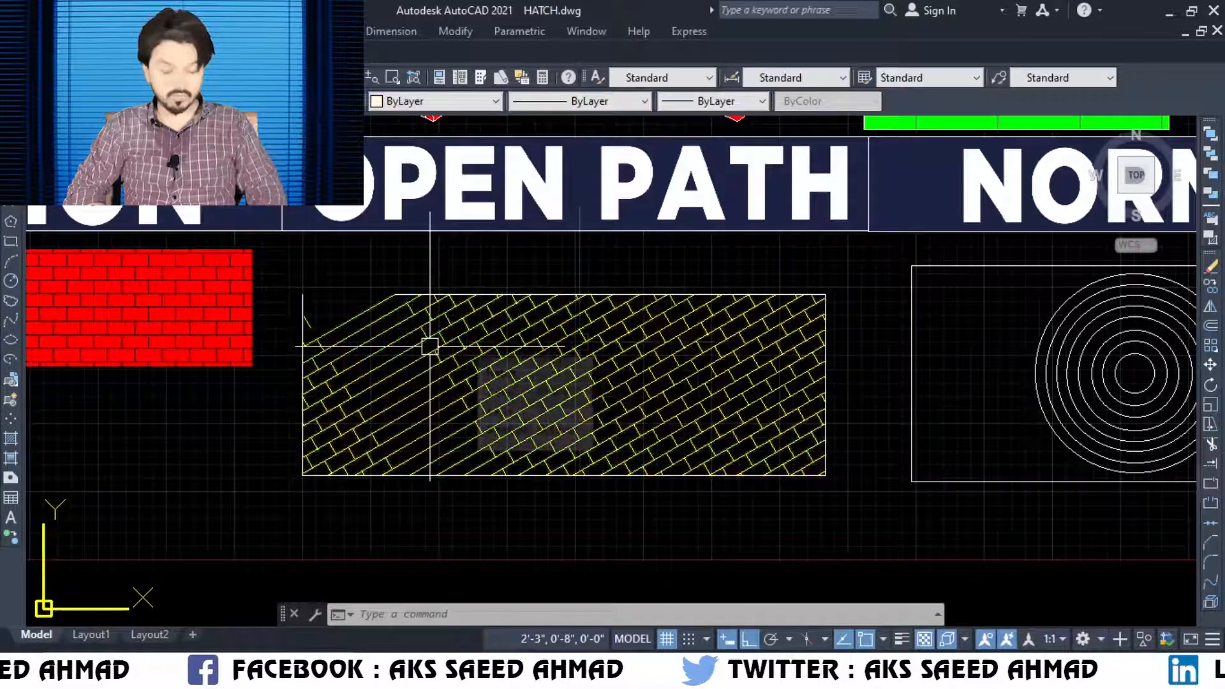
Start a hatch for the NORMAL sample, show the additional island options and set the island display style to Normal.
{"action": "middle_click_drag", "start_coordinate": [579, 340], "coordinate": [578, 339]}
{"action": "mouse_move", "coordinate": [1020, 354]}
{"action": "left_mouse_down"}
{"action": "mouse_move", "coordinate": [628, 378]}
{"action": "mouse_move", "coordinate": [383, 368]}
{"action": "left_mouse_up"}
{"action": "key", "text": "Escape"}
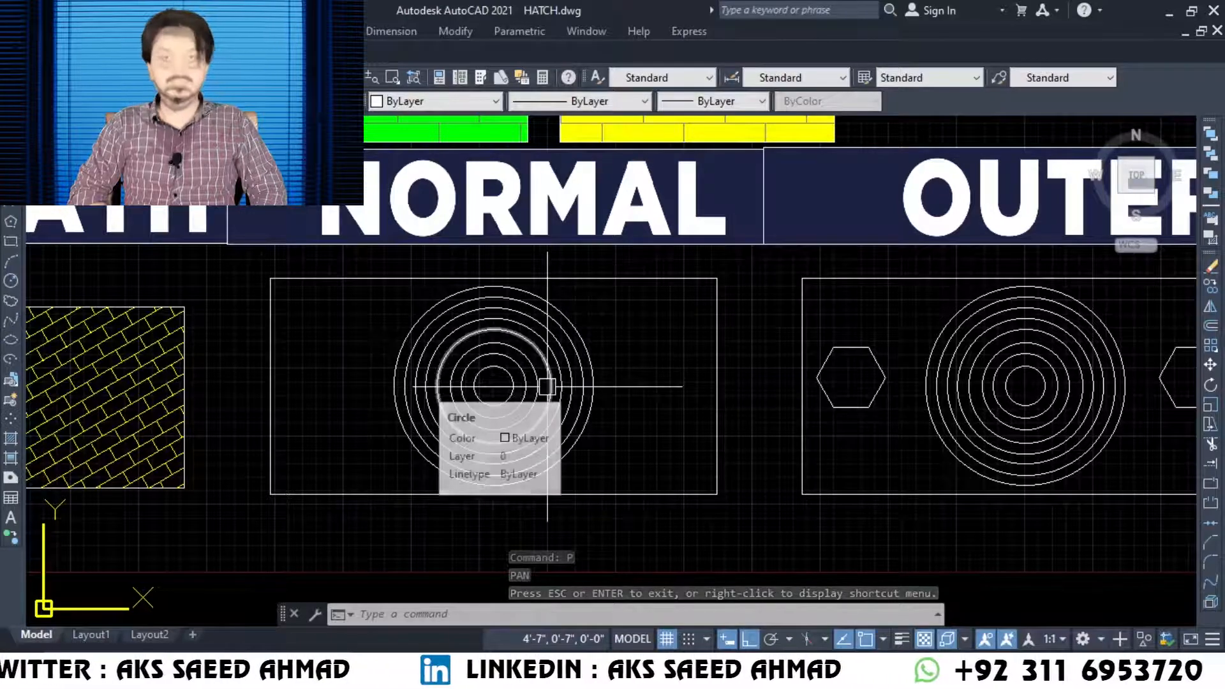
{"action": "type", "text": "h"}
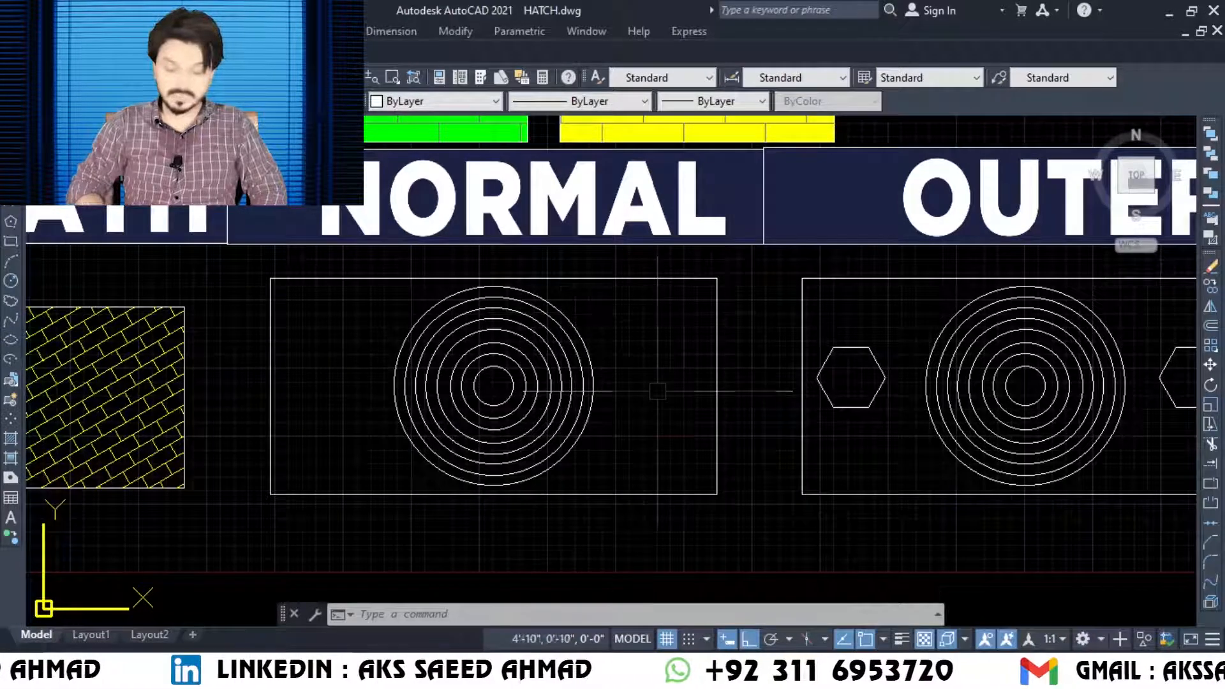
{"action": "key", "text": "Return"}
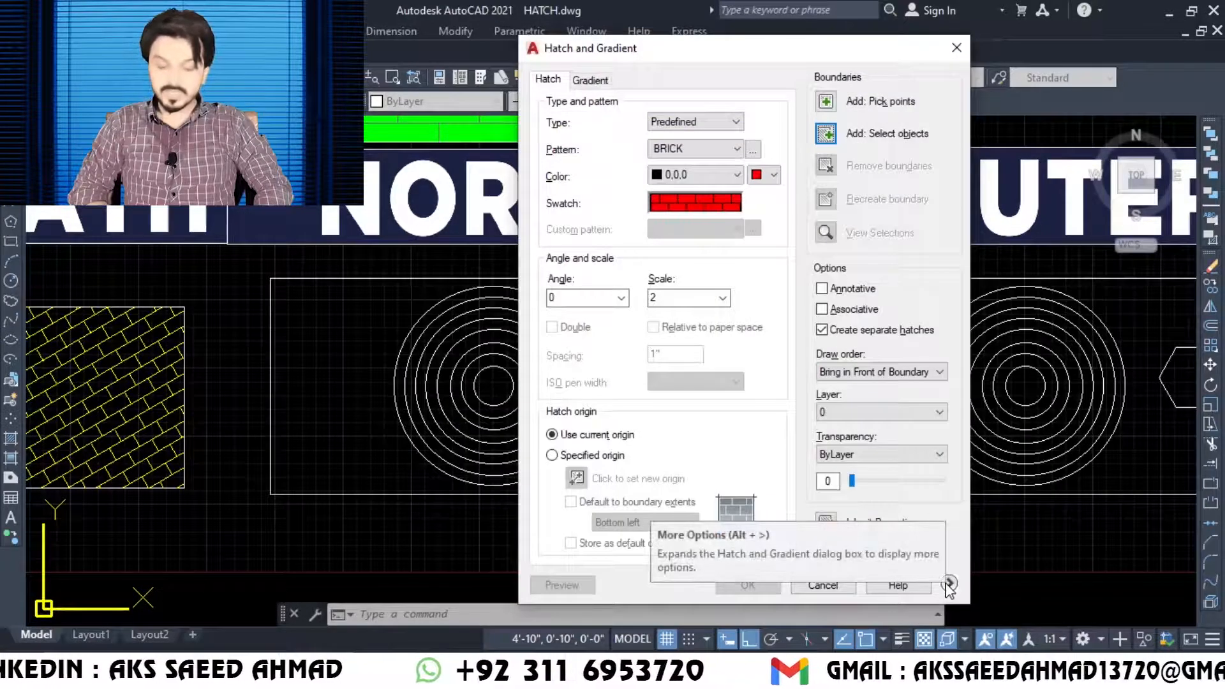
{"action": "left_click", "coordinate": [948, 584]}
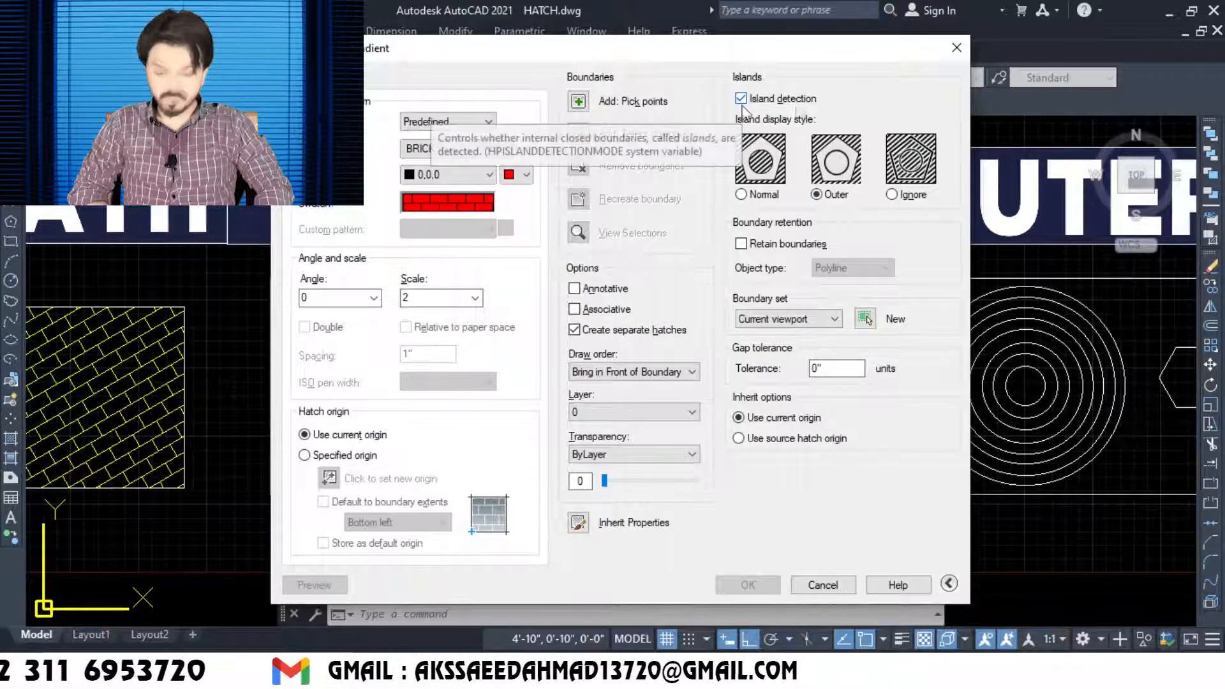
{"action": "left_click", "coordinate": [741, 195]}
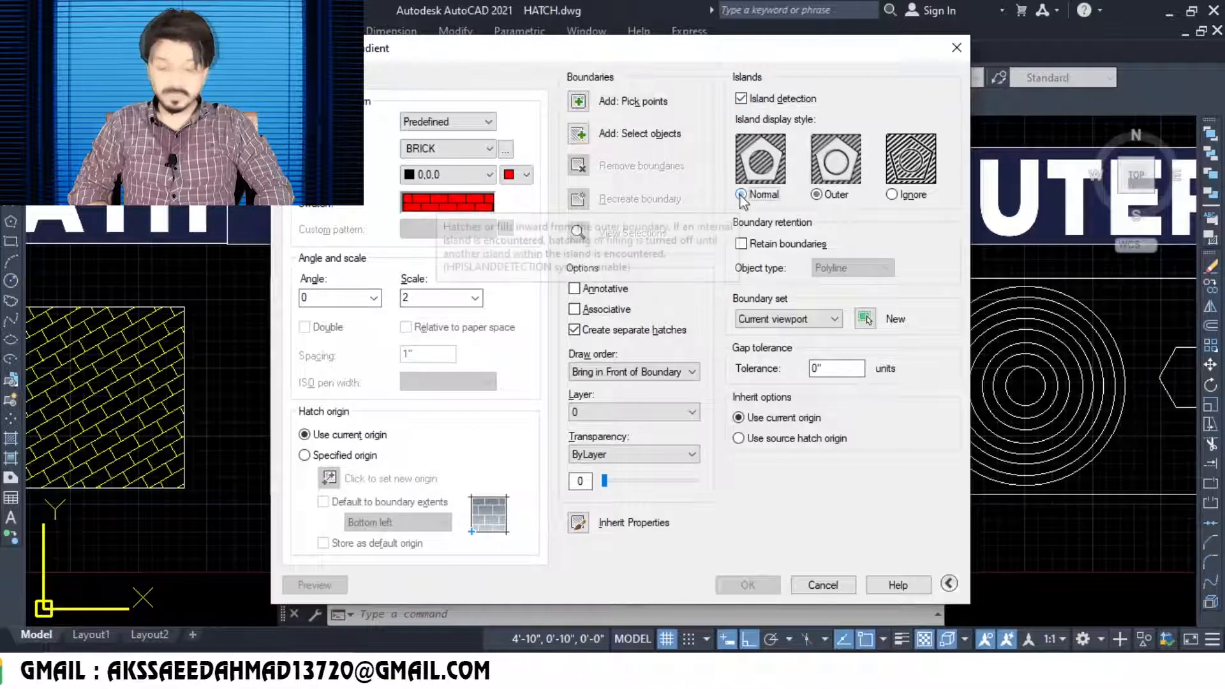
Apply the red BRICK hatch at scale 2 to the rectangle and concentric circles under NORMAL by selecting them as boundaries.
{"action": "left_click", "coordinate": [579, 136]}
{"action": "left_click", "coordinate": [717, 382]}
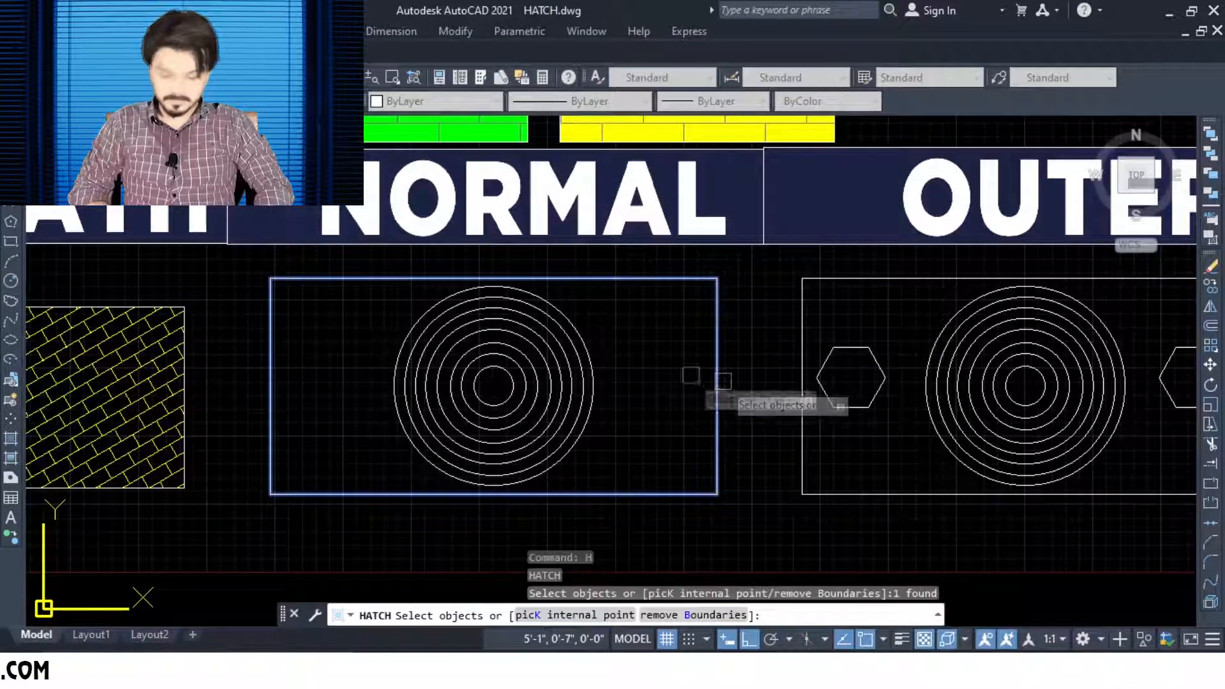
{"action": "left_click", "coordinate": [592, 376]}
{"action": "left_click", "coordinate": [587, 375]}
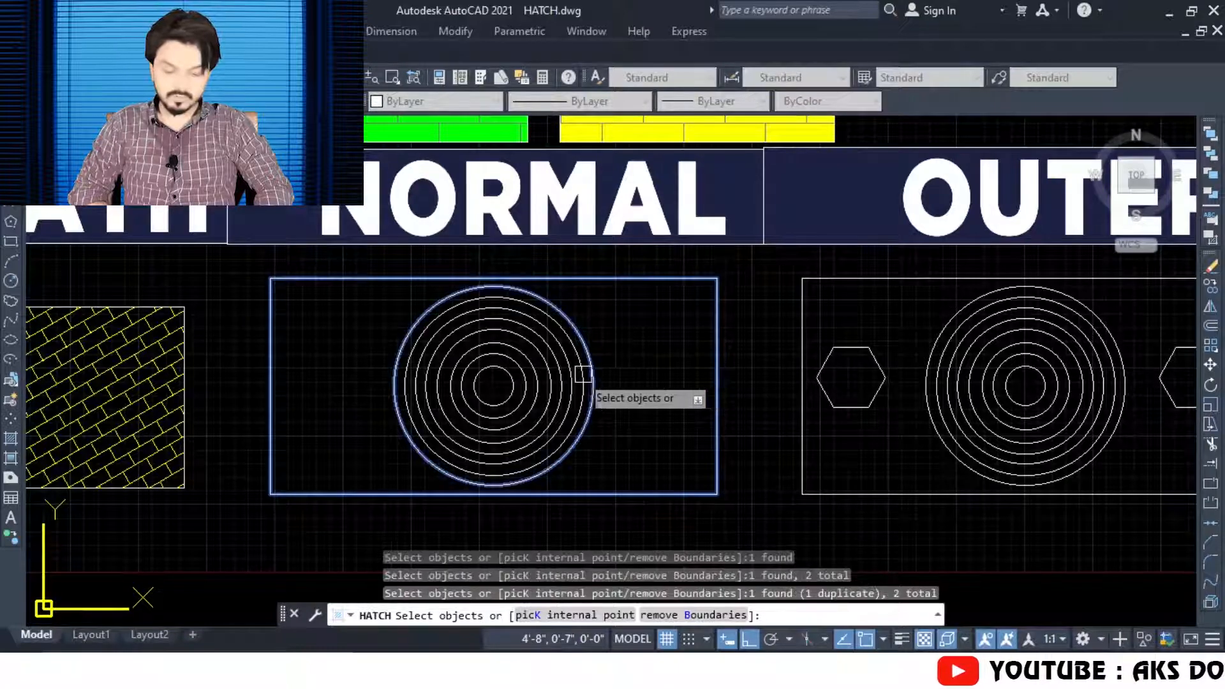
{"action": "key", "text": "Return"}
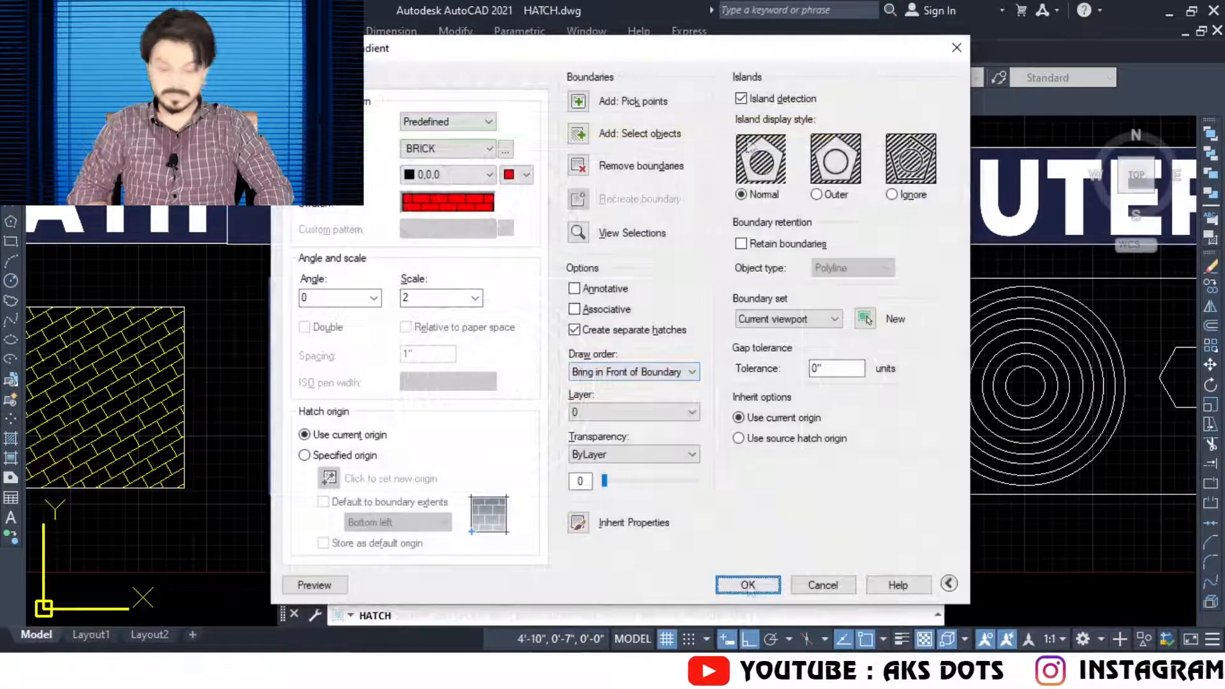
{"action": "left_click", "coordinate": [747, 584]}
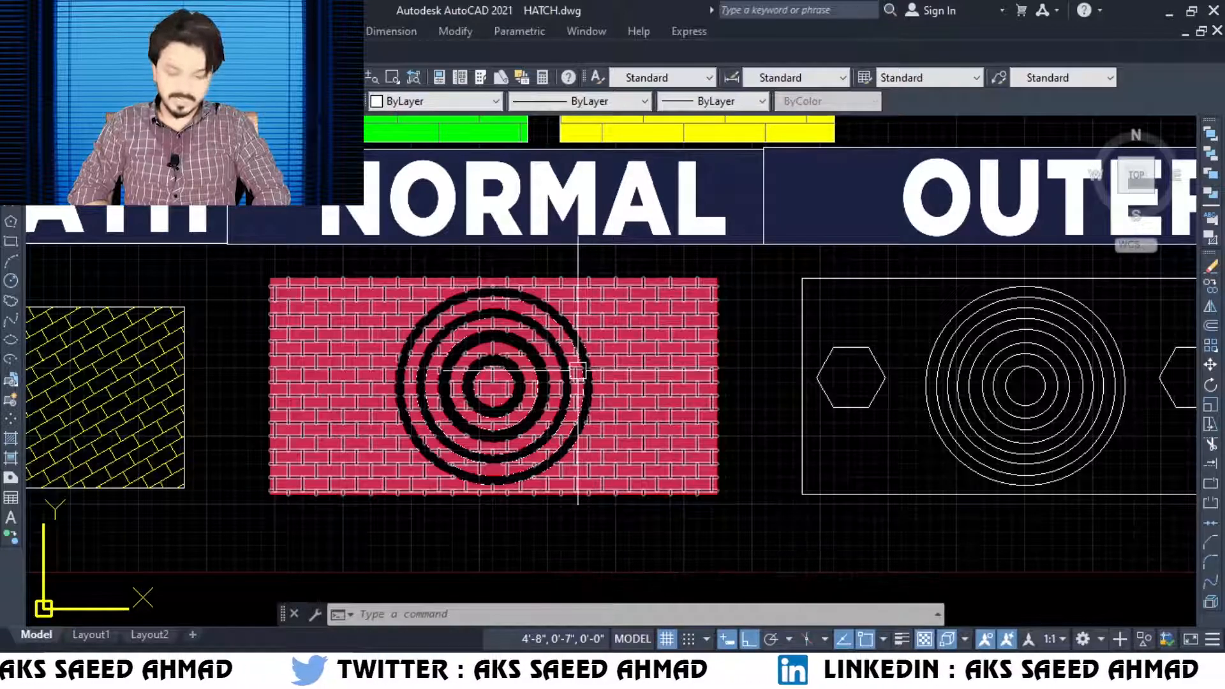
Hatch the rectangle, concentric circles and two hexagons under OUTER with the red BRICK pattern and the Outer island display style.
{"action": "mouse_move", "coordinate": [577, 371]}
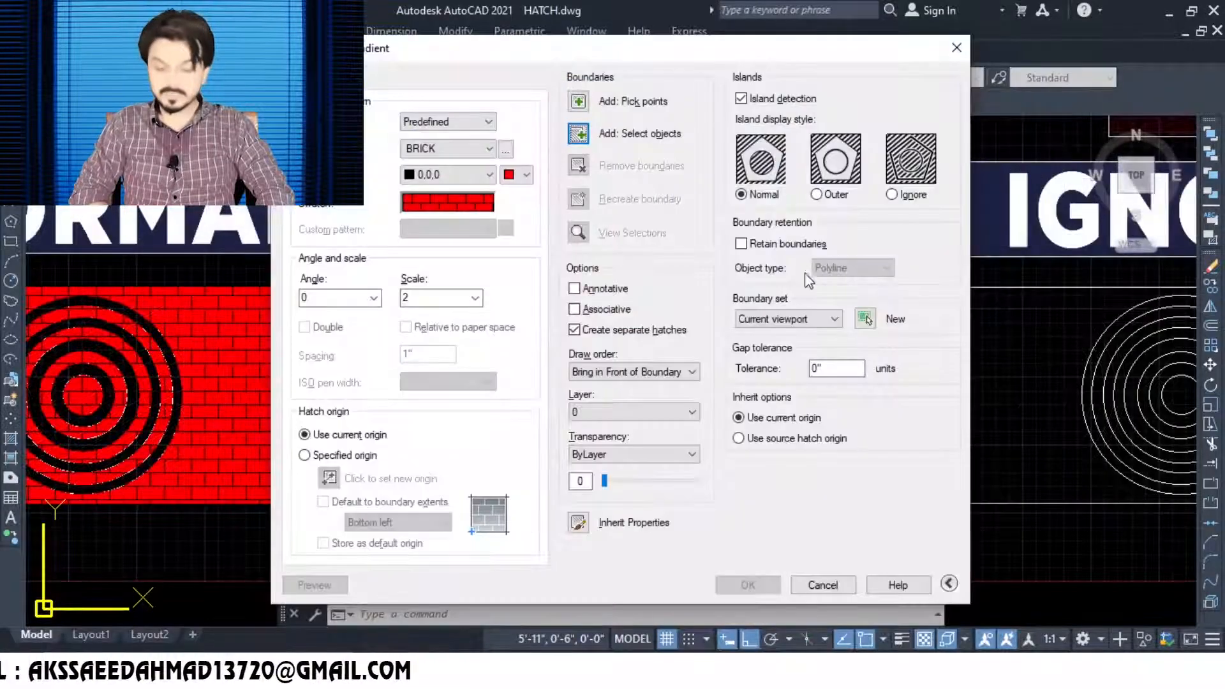
{"action": "left_click", "coordinate": [580, 135]}
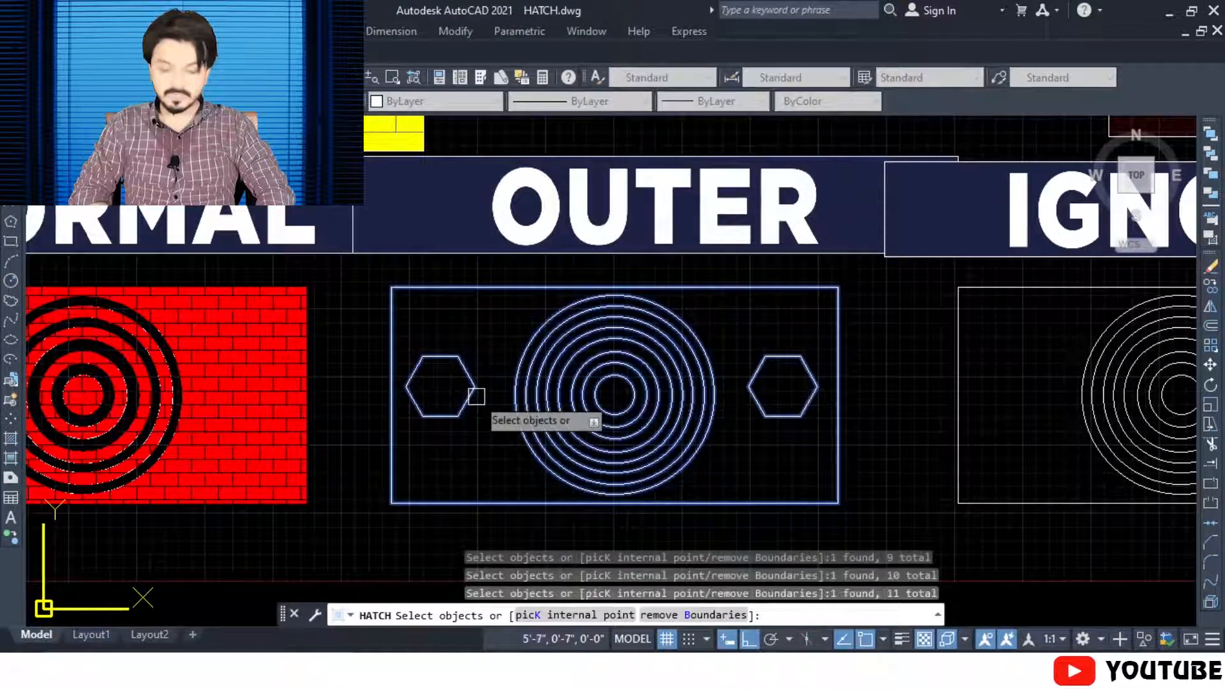
{"action": "key", "text": "Return"}
{"action": "left_click", "coordinate": [817, 195]}
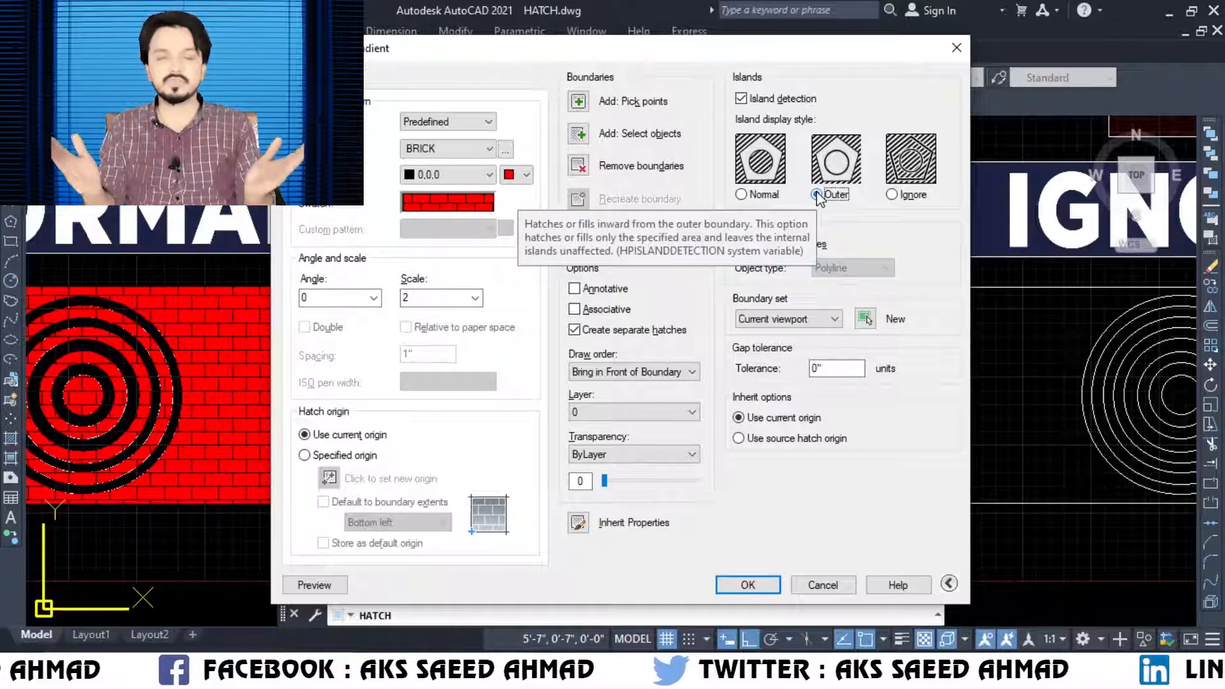
{"action": "left_click", "coordinate": [746, 585]}
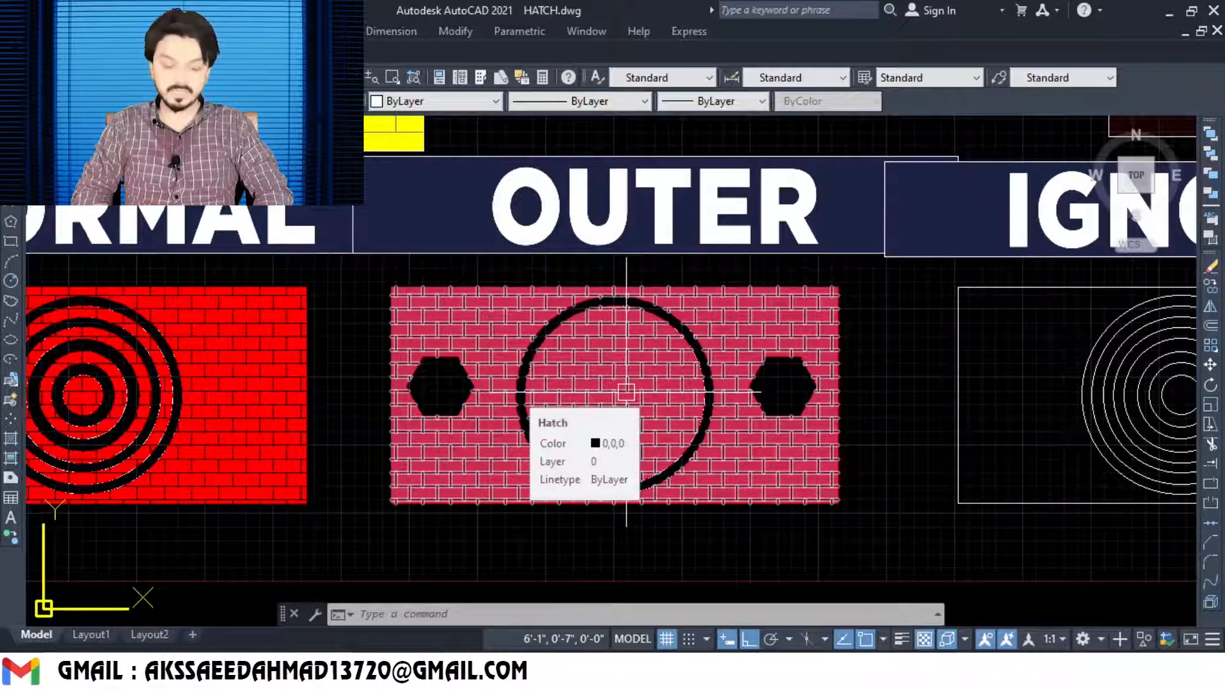
Hatch the rectangle and selected concentric circles under IGNORE with the red BRICK pattern at scale 2 and the Ignore island display style.
{"action": "type", "text": "p"}
{"action": "key", "text": "Return"}
{"action": "left_click_drag", "start_coordinate": [1050, 473], "coordinate": [497, 432]}
{"action": "key", "text": "Escape"}
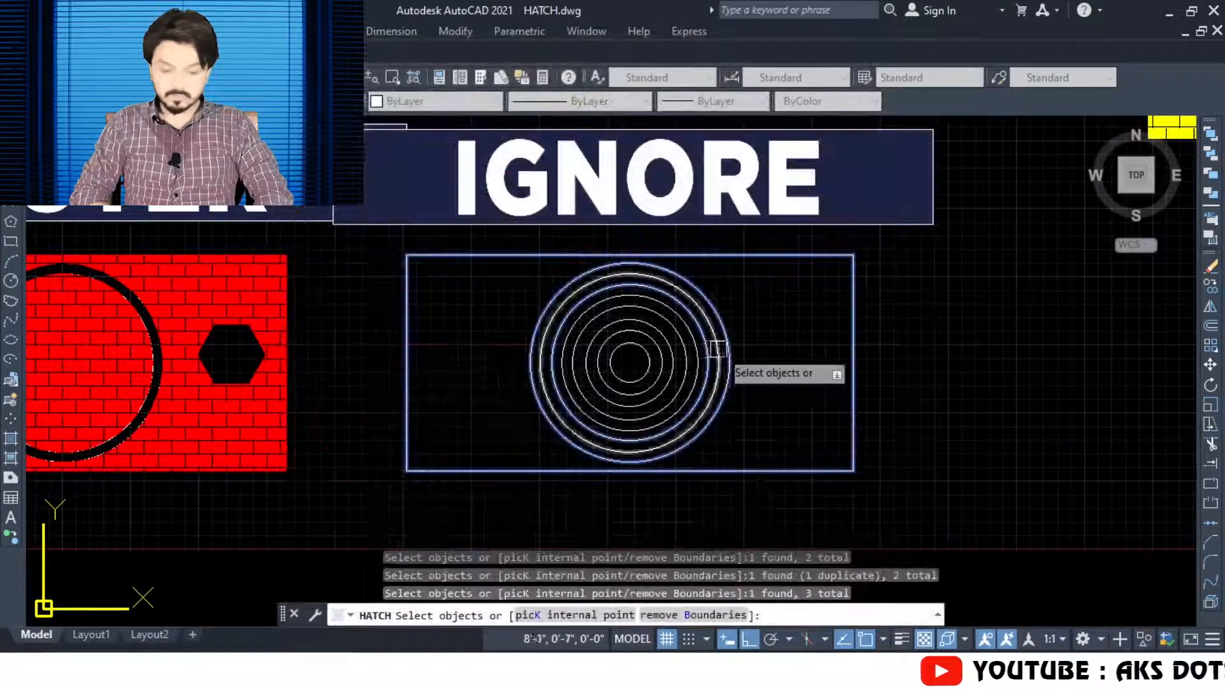
{"action": "left_click", "coordinate": [715, 349]}
{"action": "key", "text": "Return"}
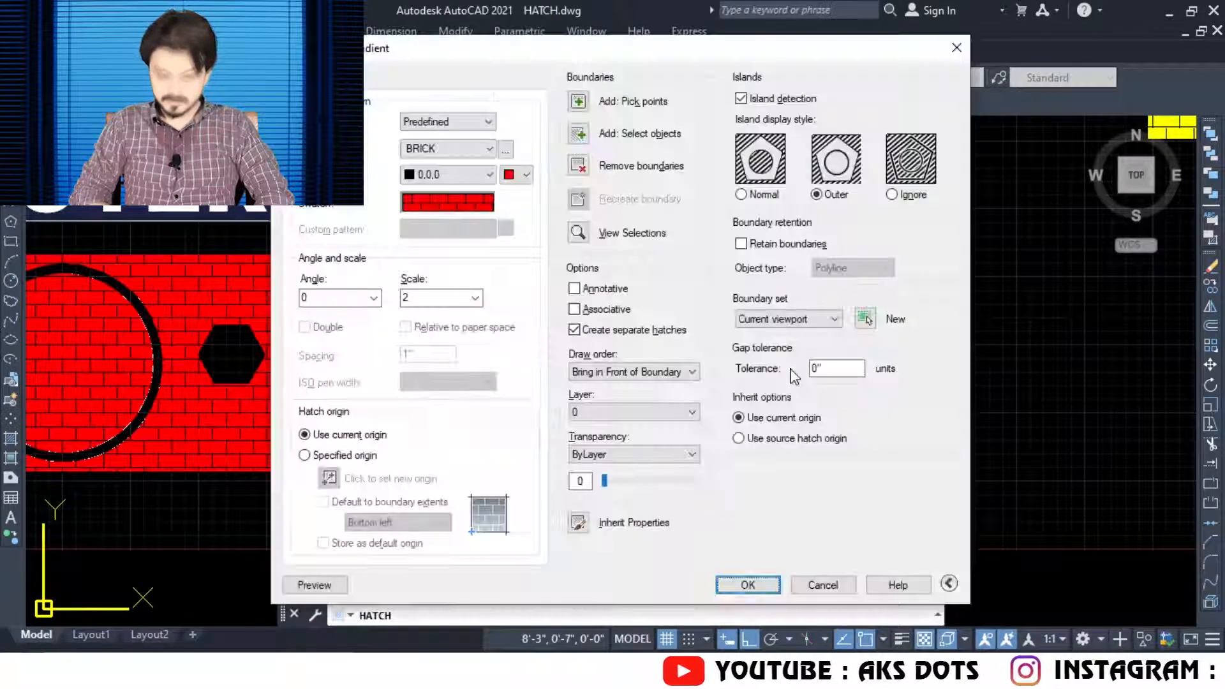
{"action": "left_click", "coordinate": [892, 201]}
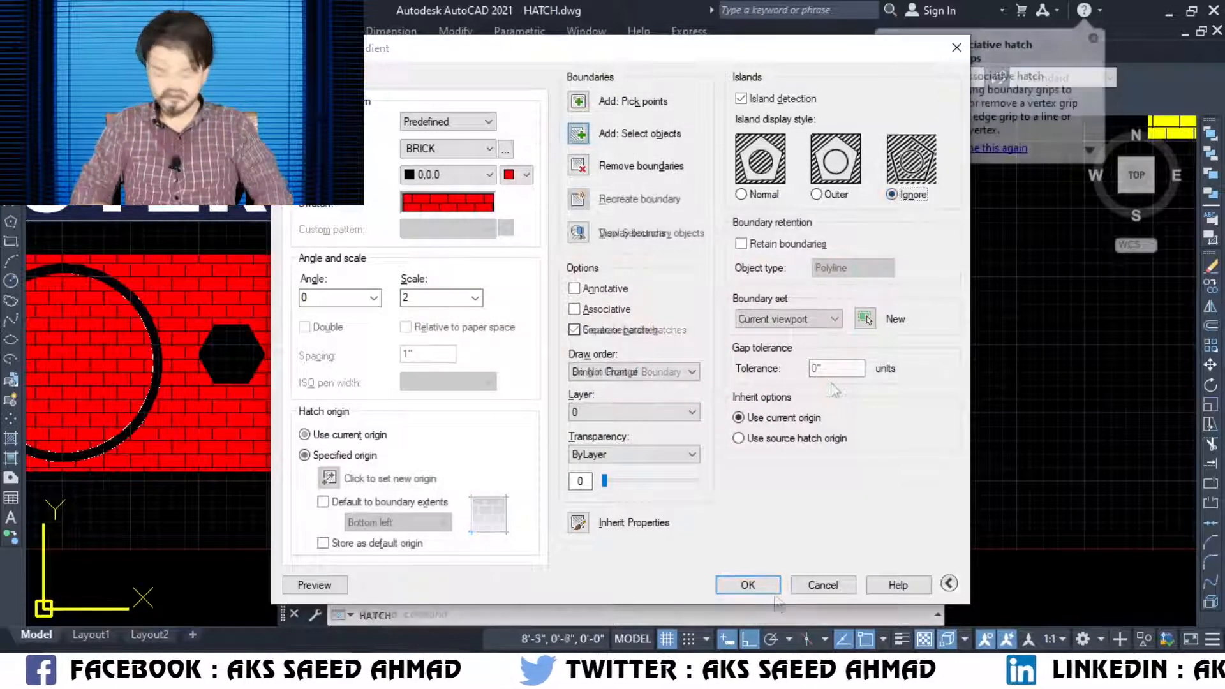
Change the draw order of the hatch under IGNORE so that it lies behind its circles.
{"action": "left_click", "coordinate": [612, 372]}
{"action": "left_click", "coordinate": [612, 399]}
{"action": "left_click", "coordinate": [747, 565]}
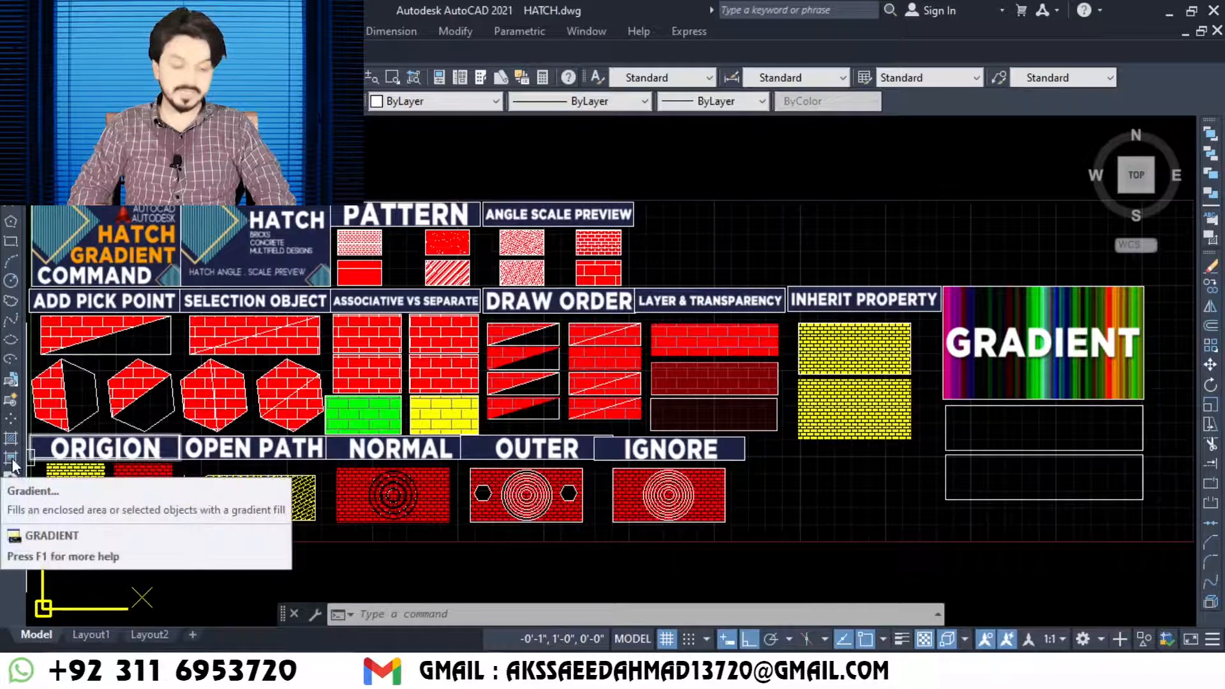
{"action": "left_click", "coordinate": [332, 31]}
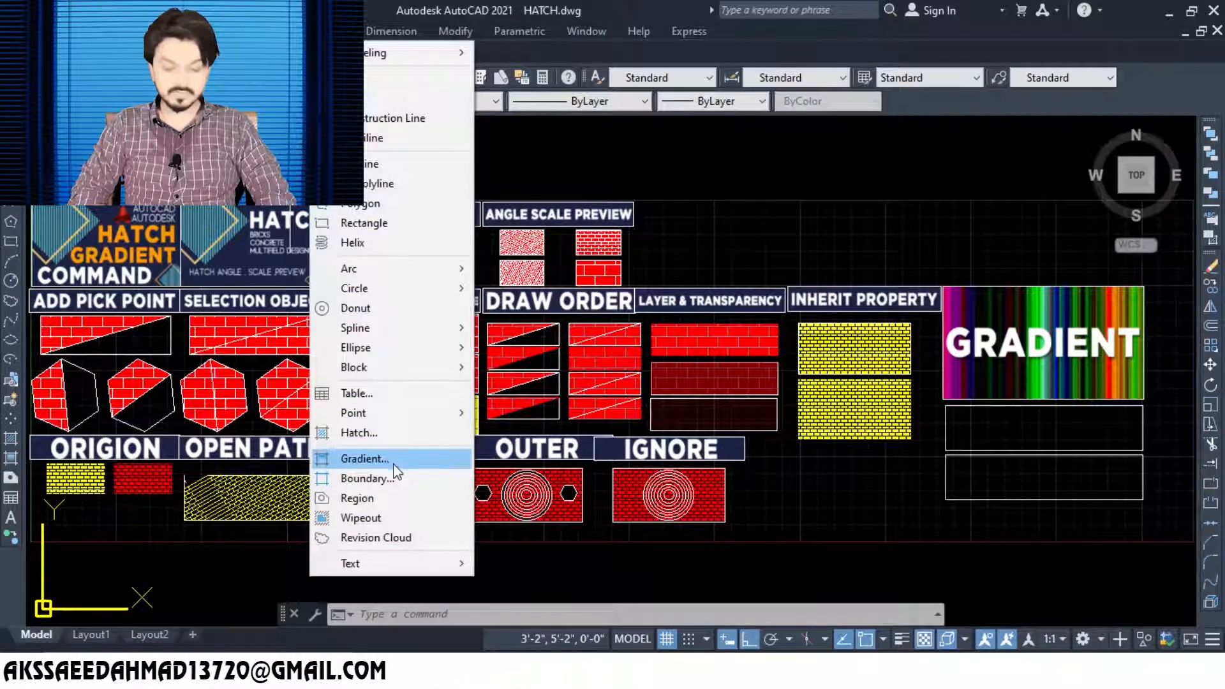
{"action": "left_click", "coordinate": [427, 616]}
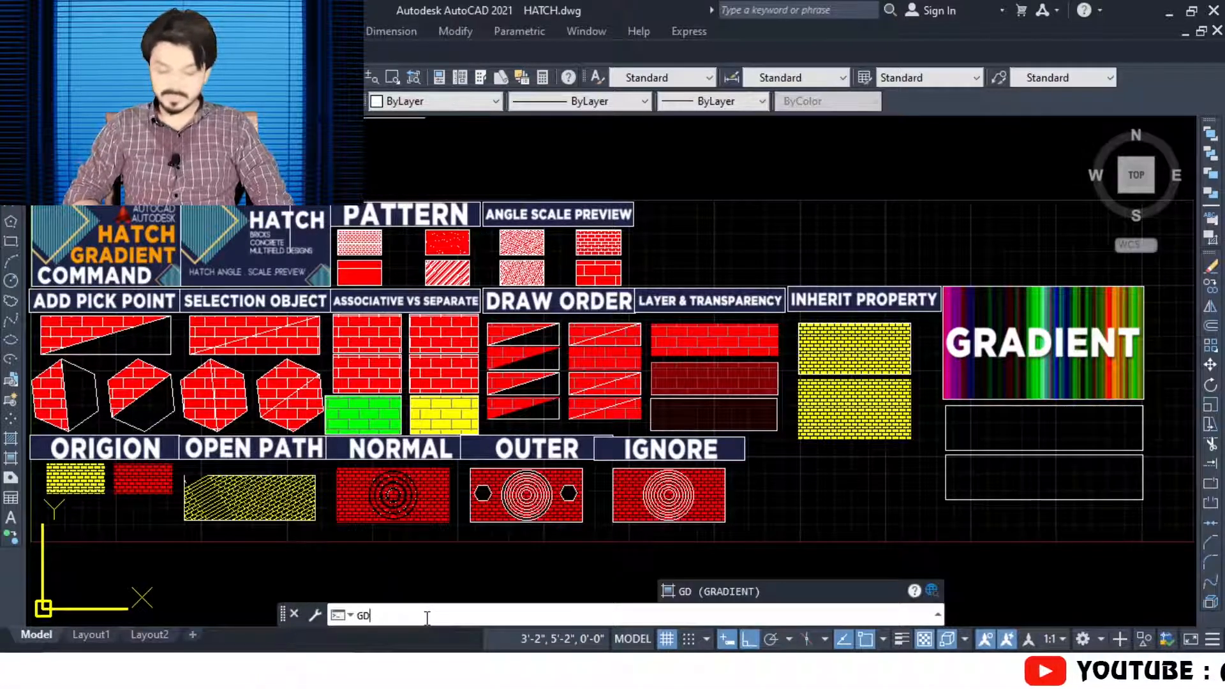
{"action": "key", "text": "Return"}
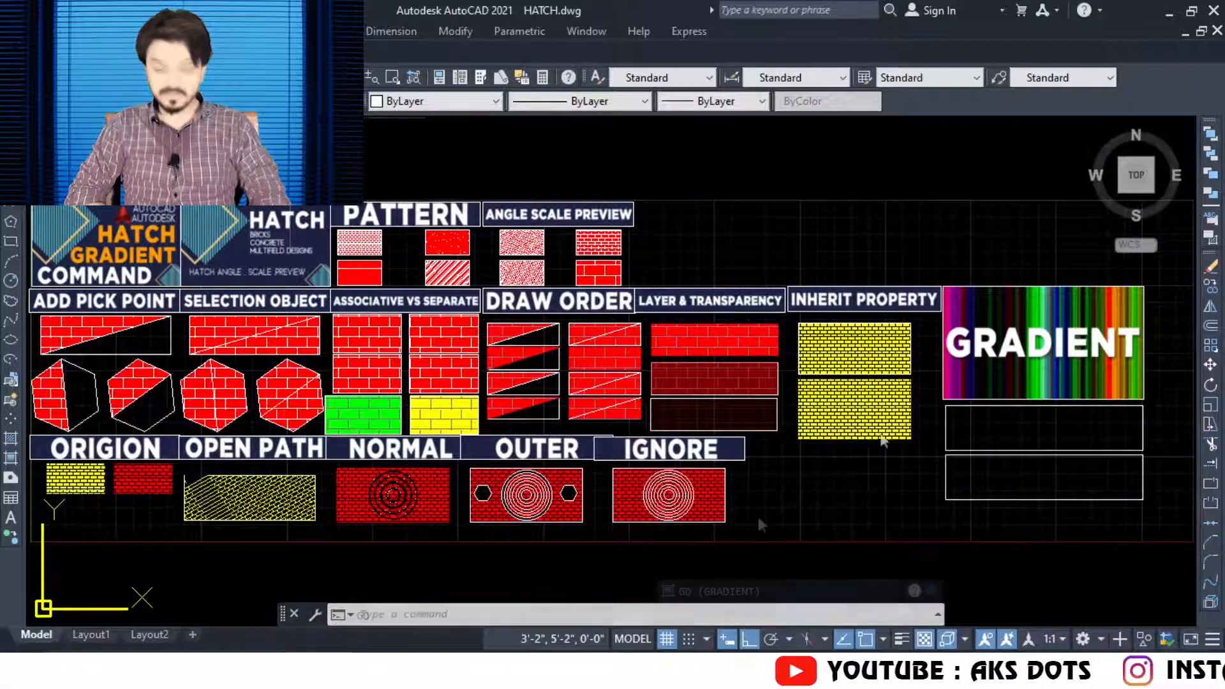
{"action": "left_click", "coordinate": [886, 486]}
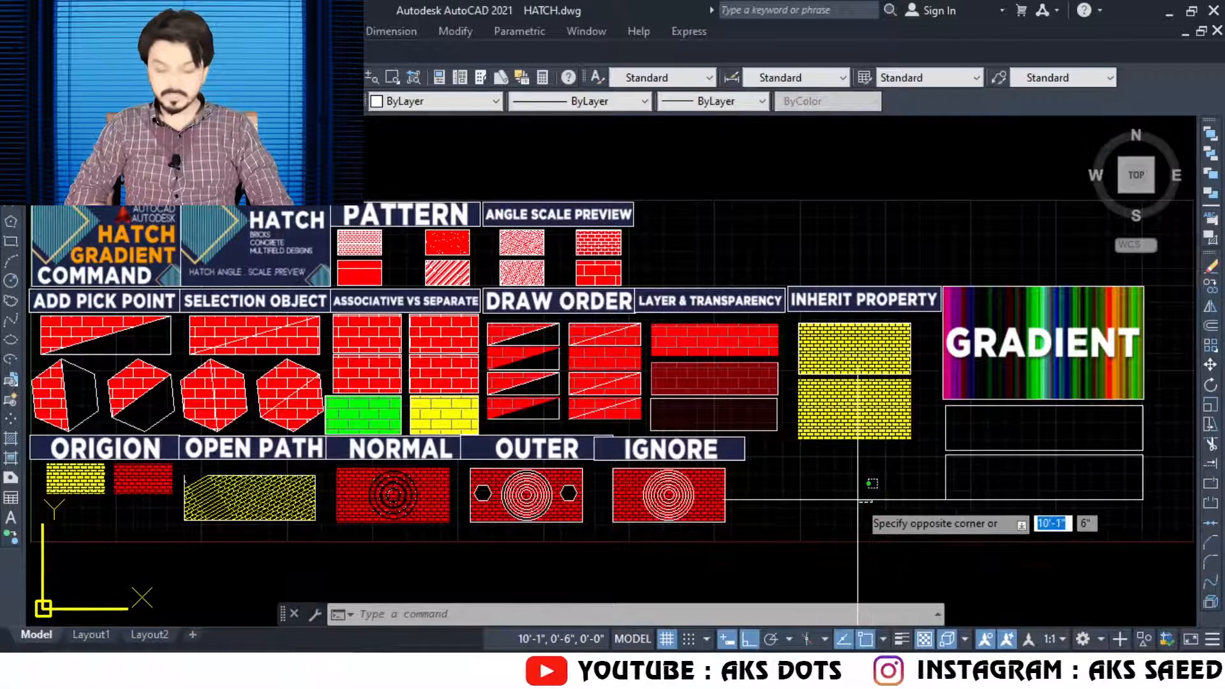
{"action": "key", "text": "Escape"}
Open the gradient fill settings with the GD command and compare them with the hatch settings.
{"action": "type", "text": "GD"}
{"action": "key", "text": "Return"}
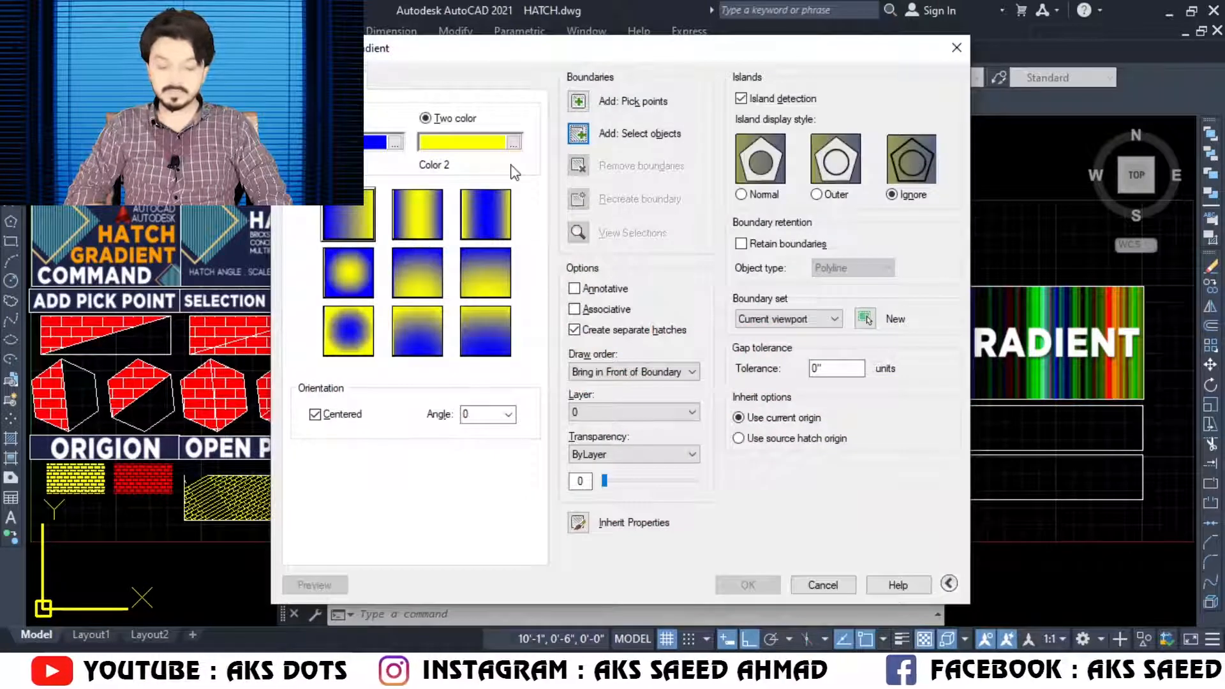
{"action": "left_click", "coordinate": [303, 78]}
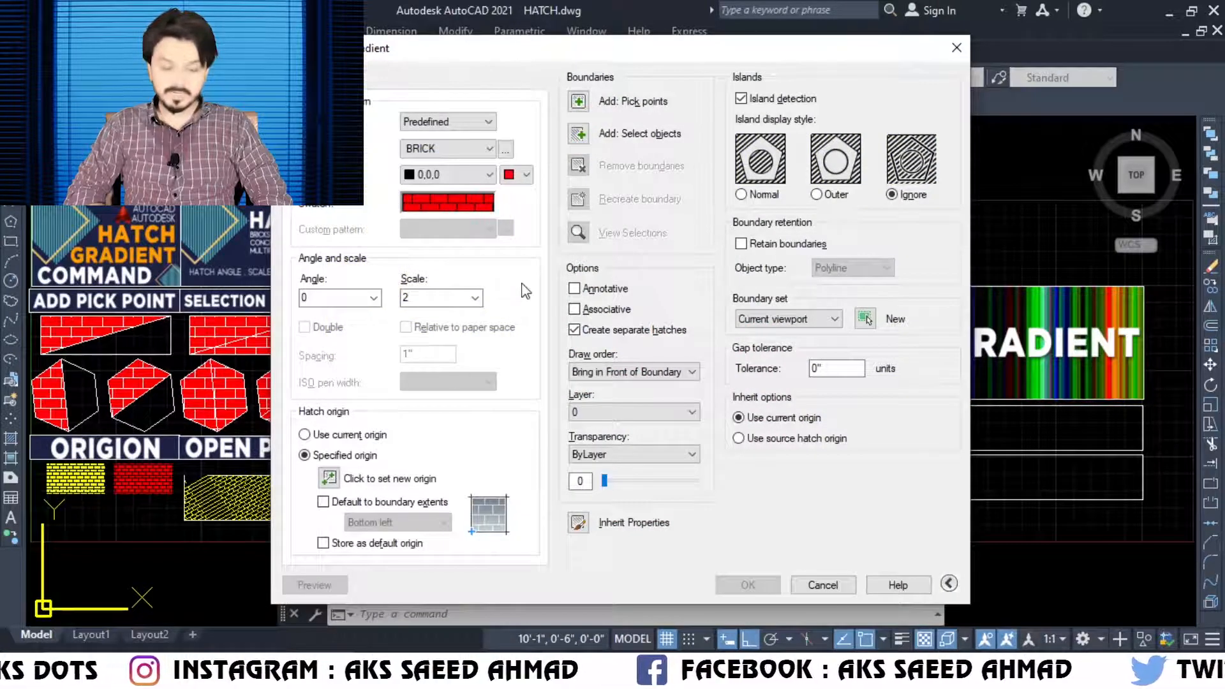
{"action": "left_click", "coordinate": [343, 79]}
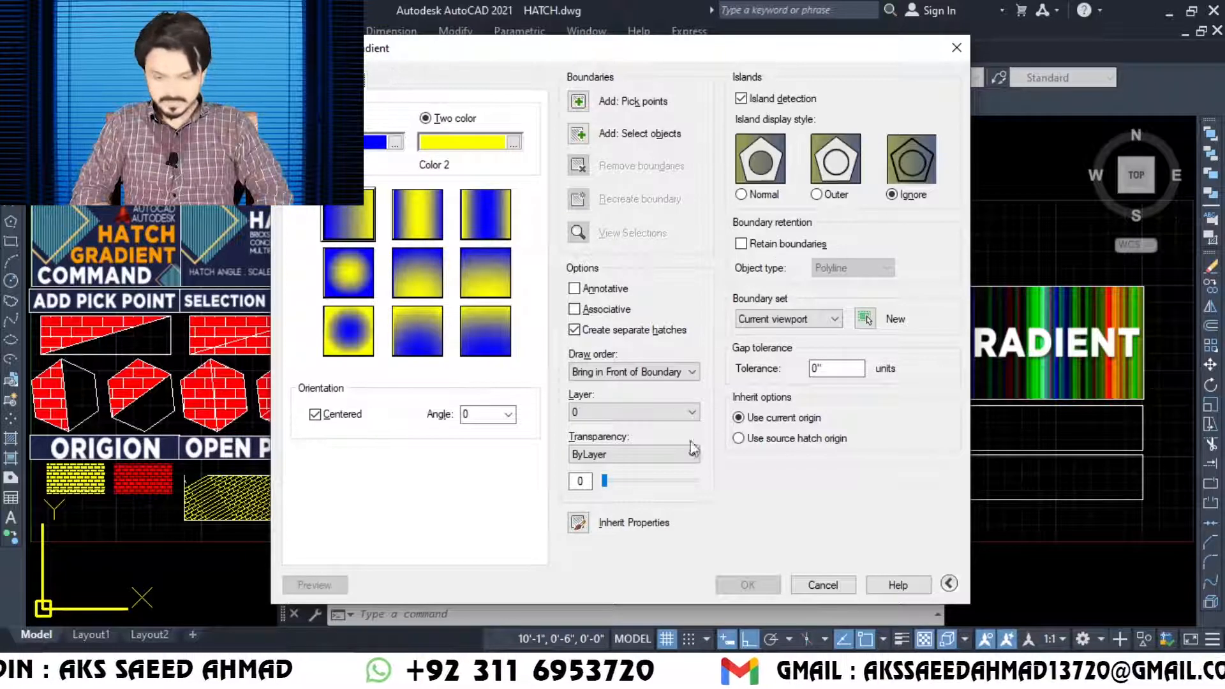
{"action": "left_click", "coordinate": [301, 80]}
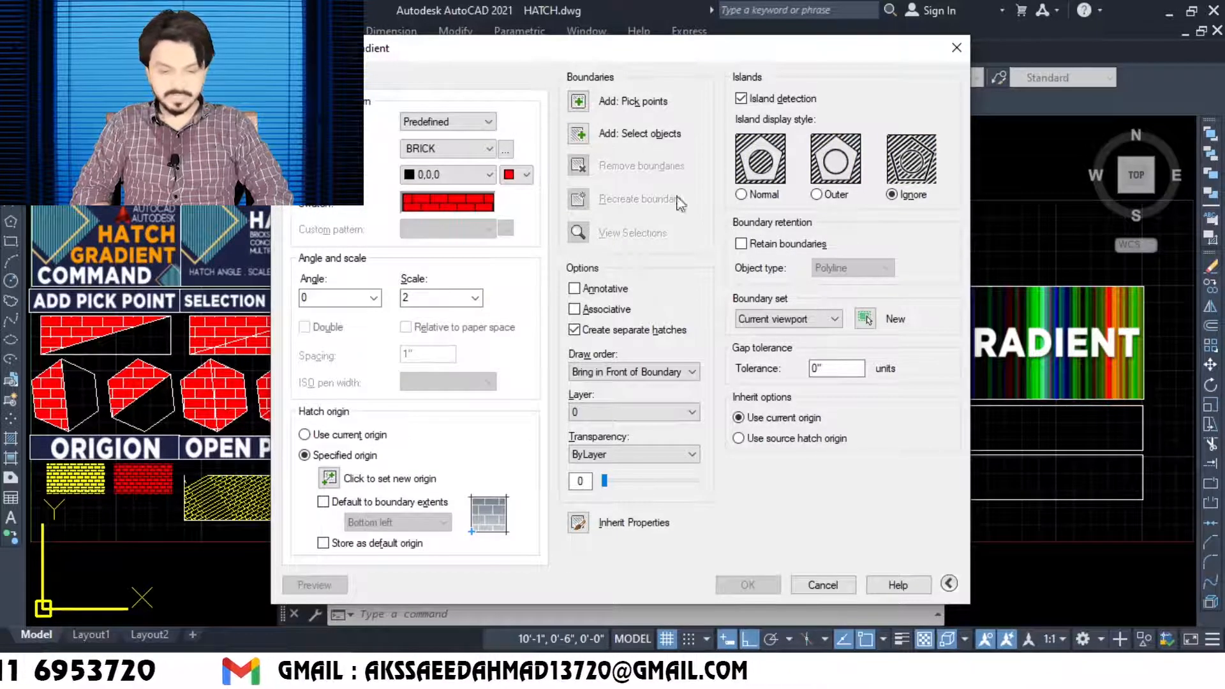
{"action": "left_click", "coordinate": [345, 81]}
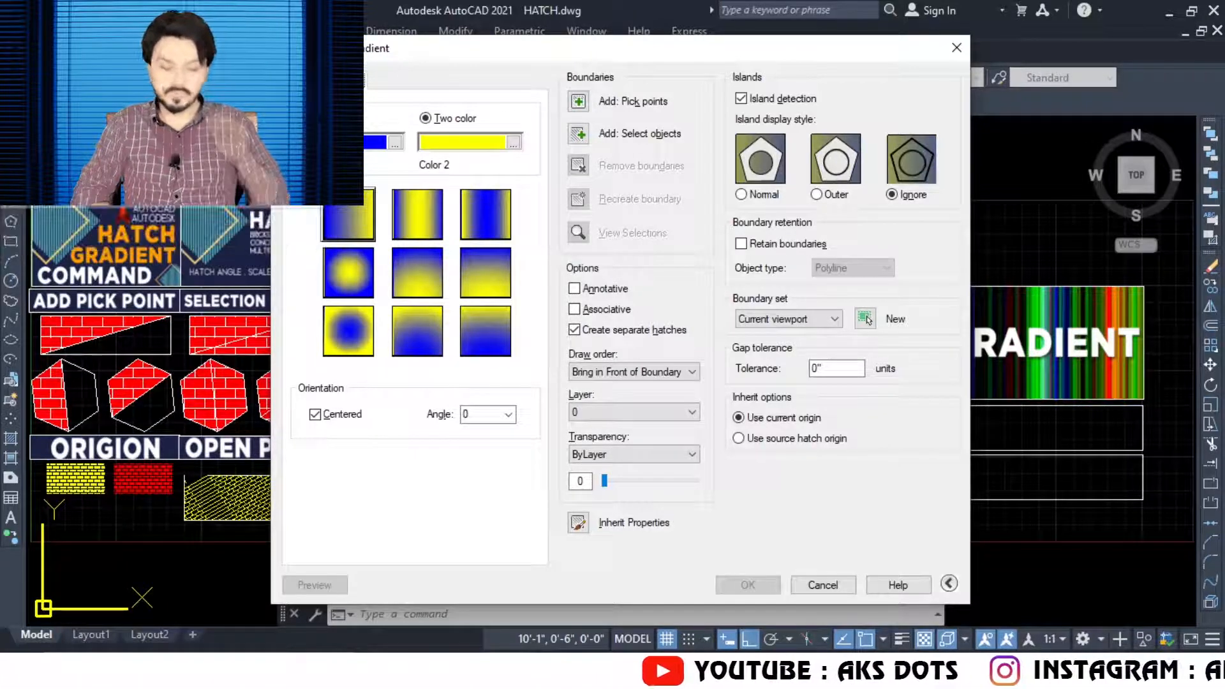
Compare the one-color and two-color gradient options, leaving the gradient set to one color.
{"action": "left_click", "coordinate": [307, 118]}
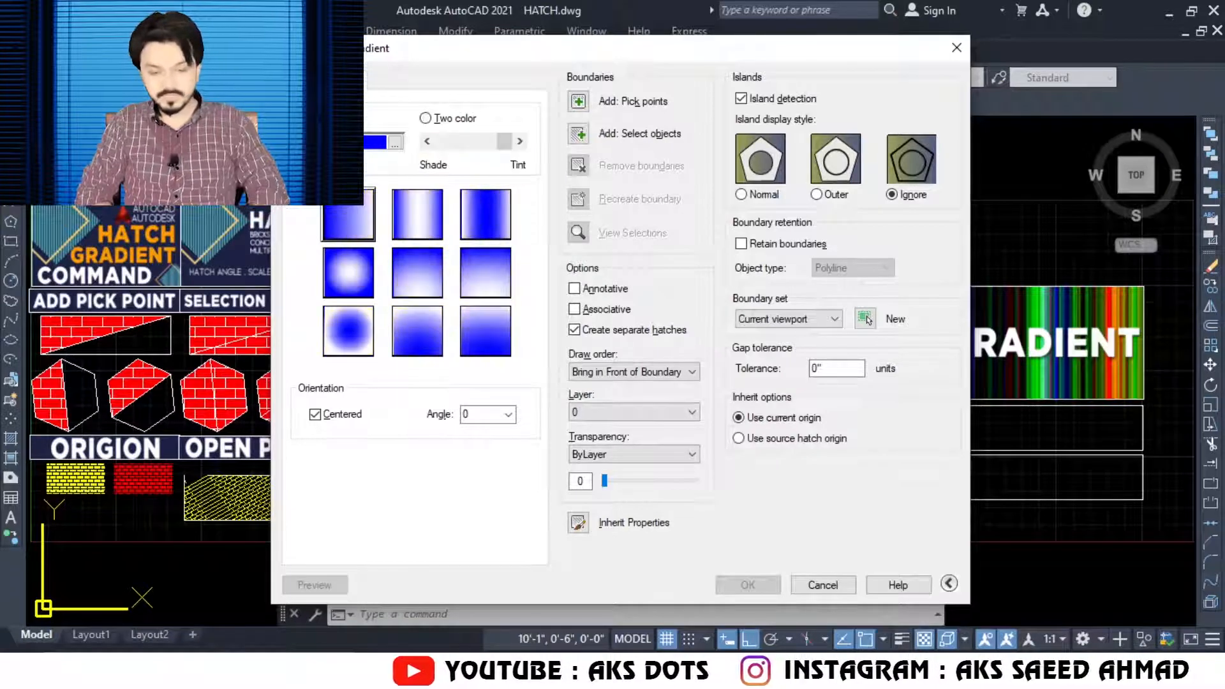
{"action": "left_click", "coordinate": [424, 120]}
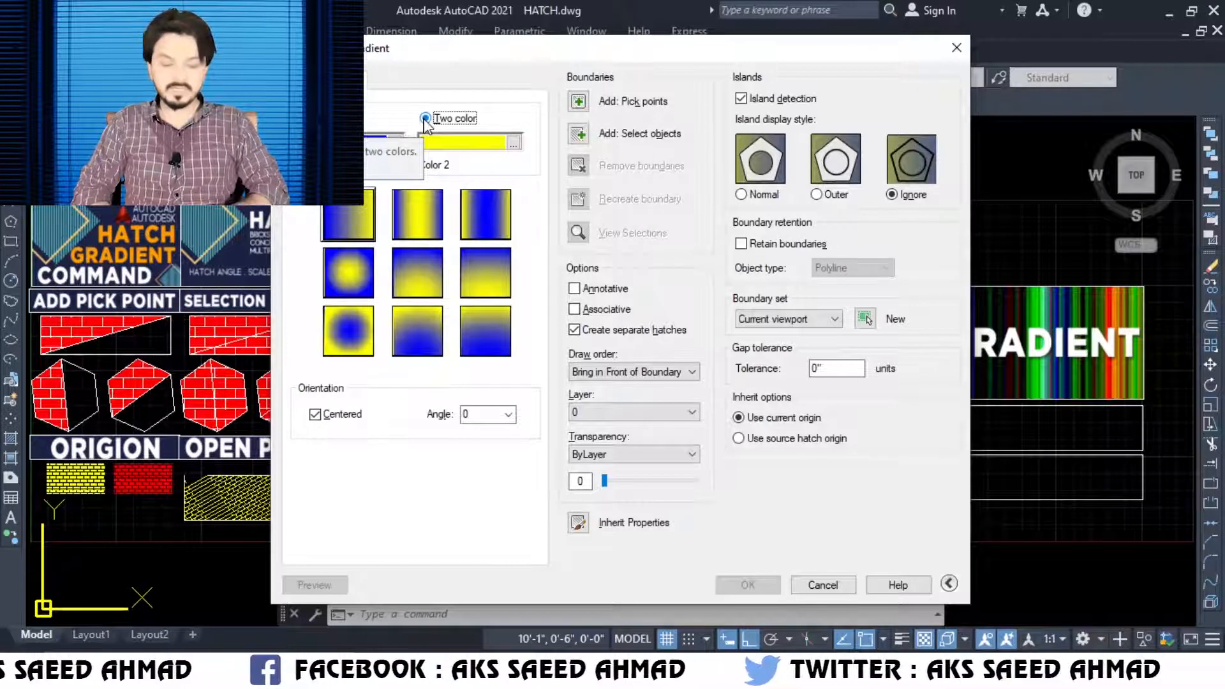
{"action": "left_click", "coordinate": [307, 118]}
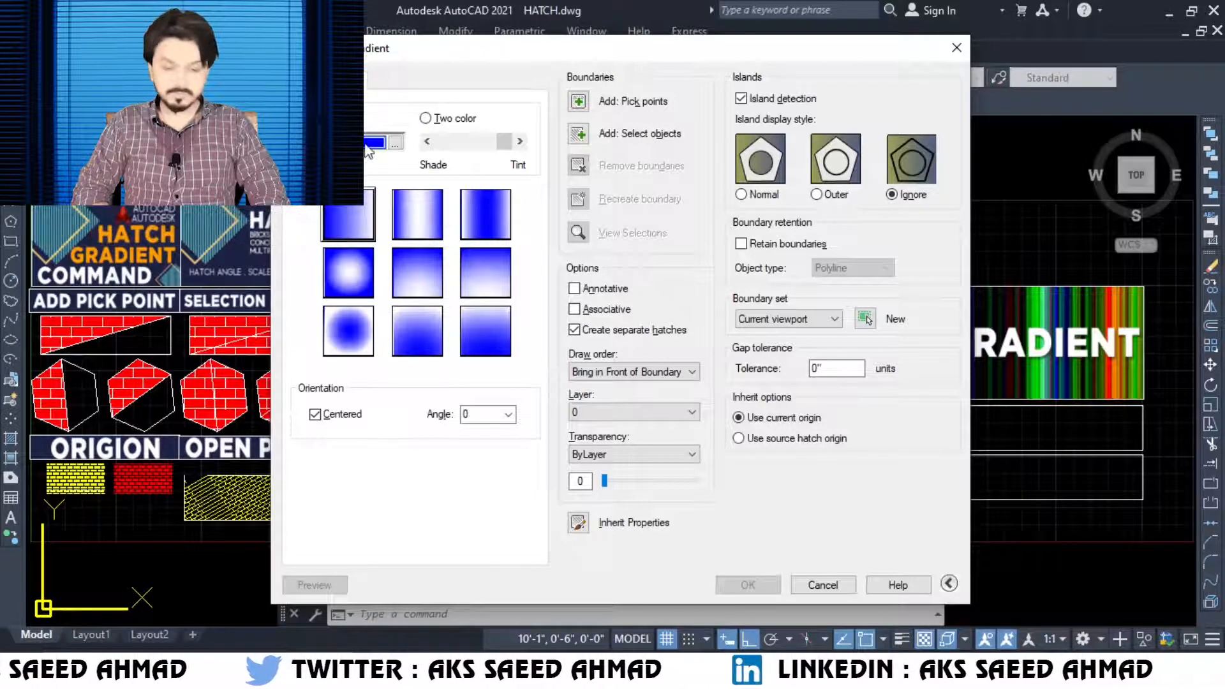
Examine the True Color and Color Books choices for the blue gradient color without changing it.
{"action": "left_click", "coordinate": [395, 142]}
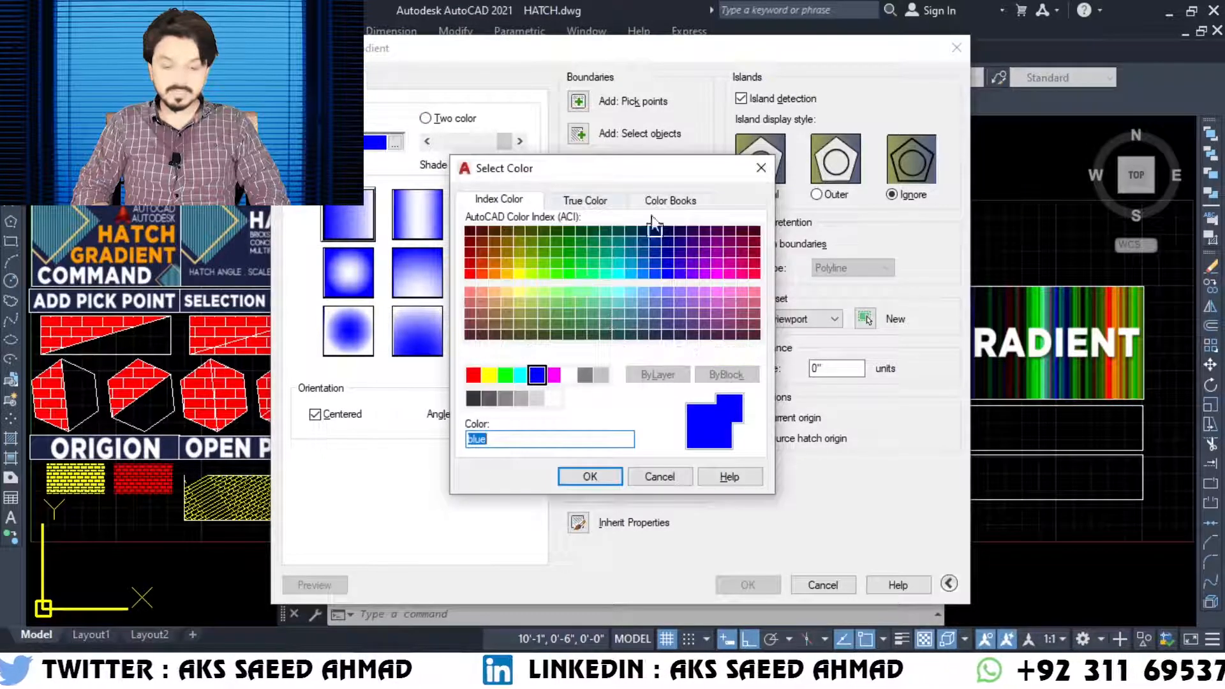
{"action": "left_click", "coordinate": [584, 201]}
{"action": "left_click", "coordinate": [672, 202]}
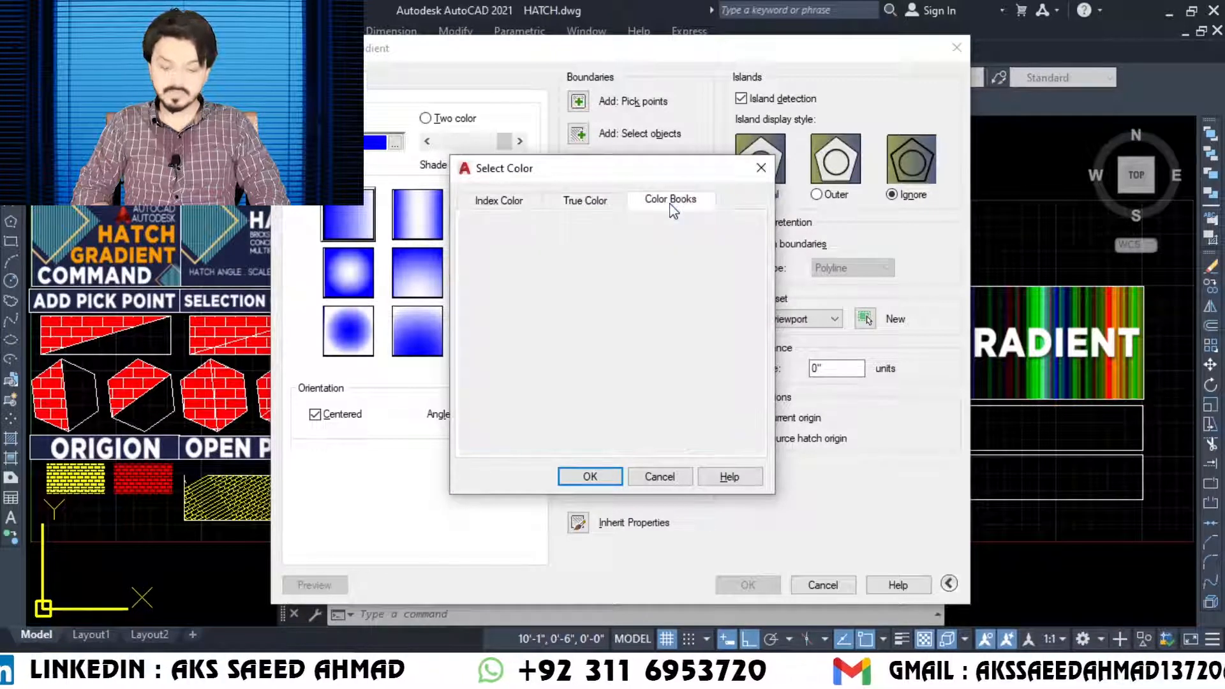
{"action": "left_click", "coordinate": [760, 170]}
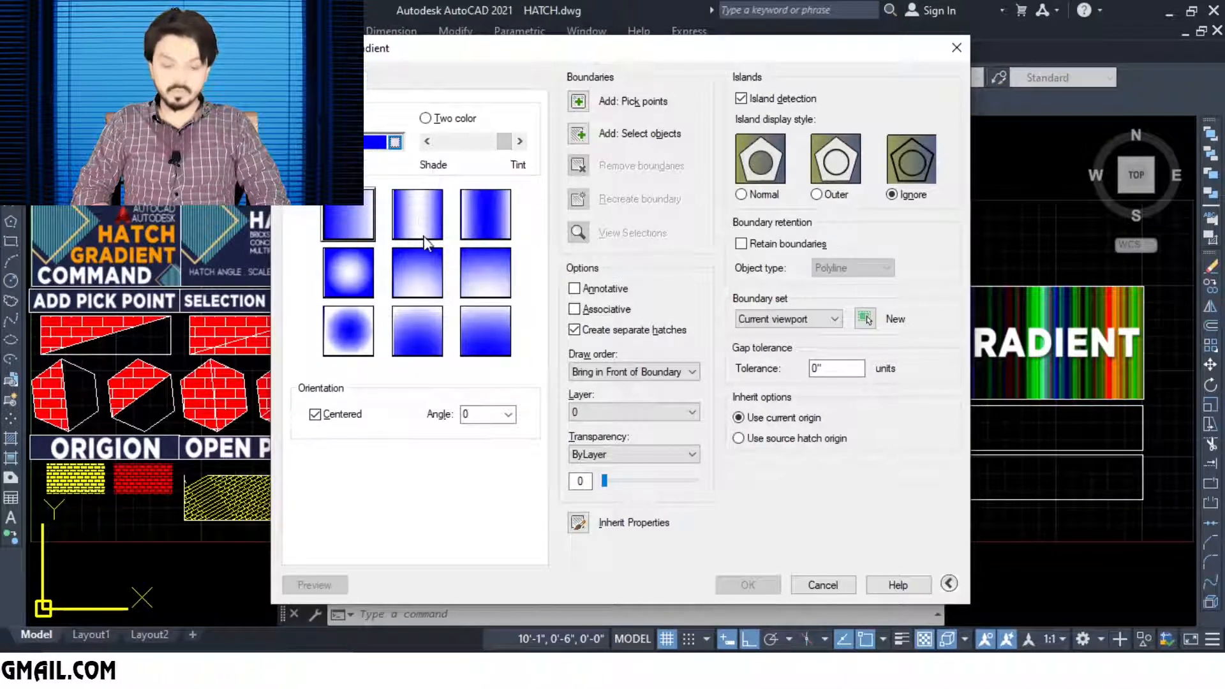
Compare the one-color gradient swatches from full shade to full tint, ending at full tint.
{"action": "left_click", "coordinate": [477, 146]}
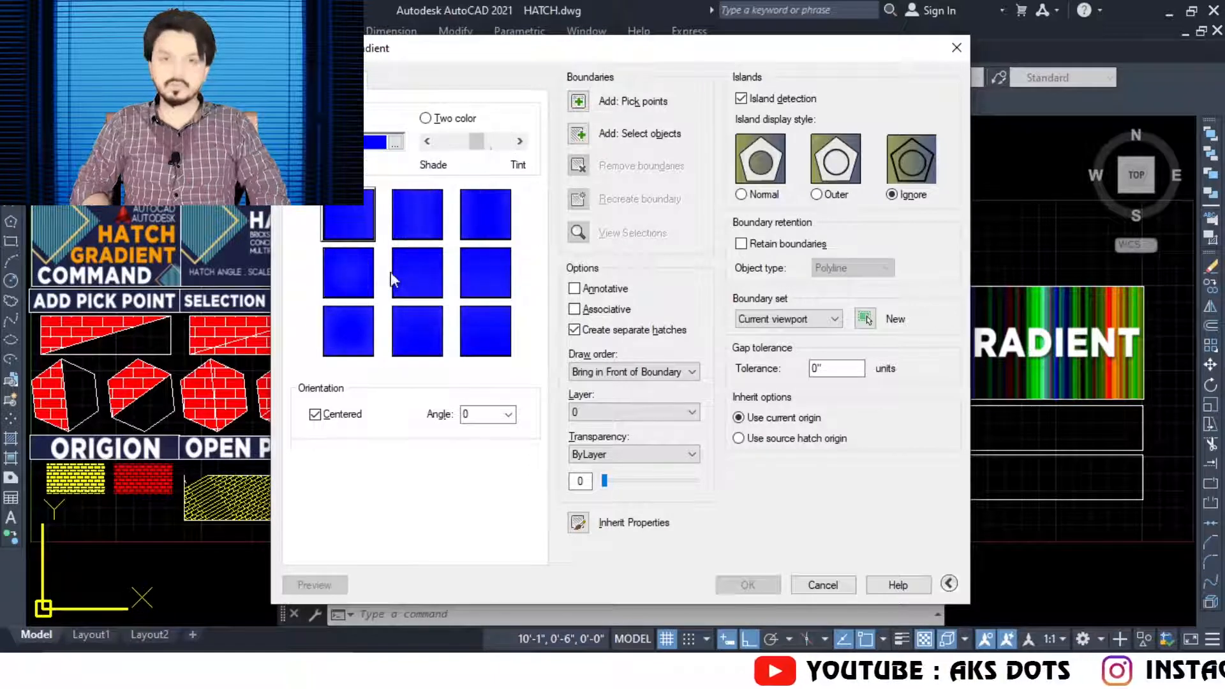
{"action": "left_click", "coordinate": [433, 141]}
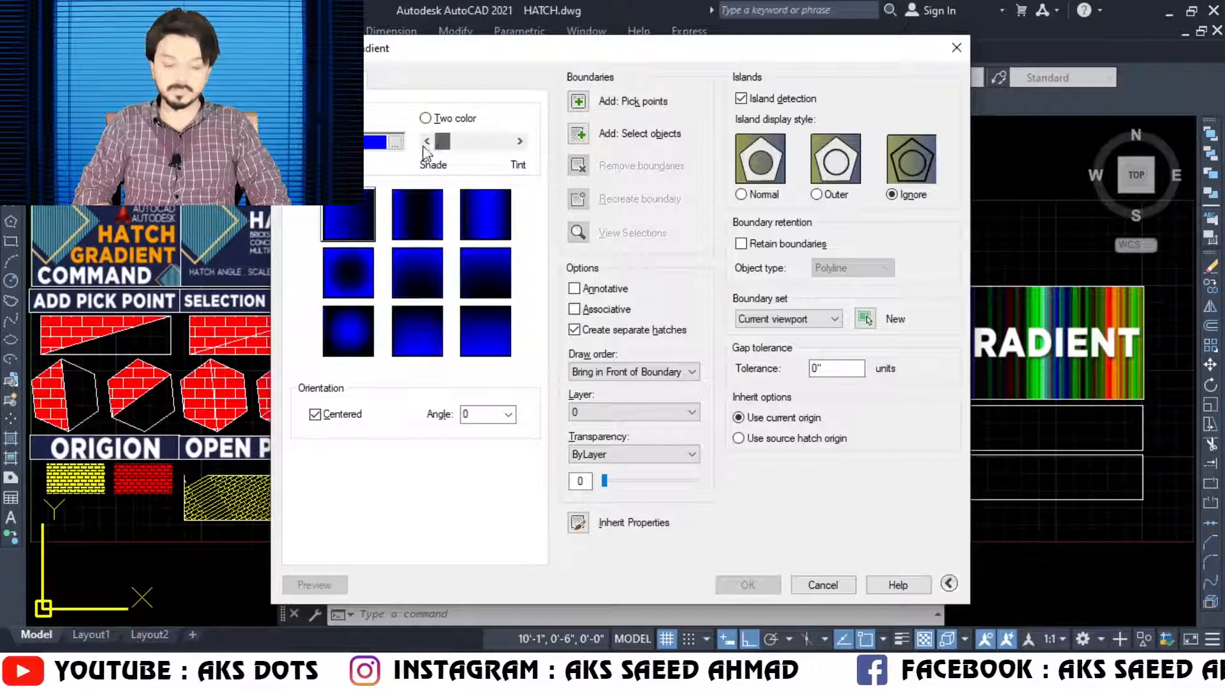
{"action": "left_click_drag", "start_coordinate": [442, 142], "coordinate": [505, 142]}
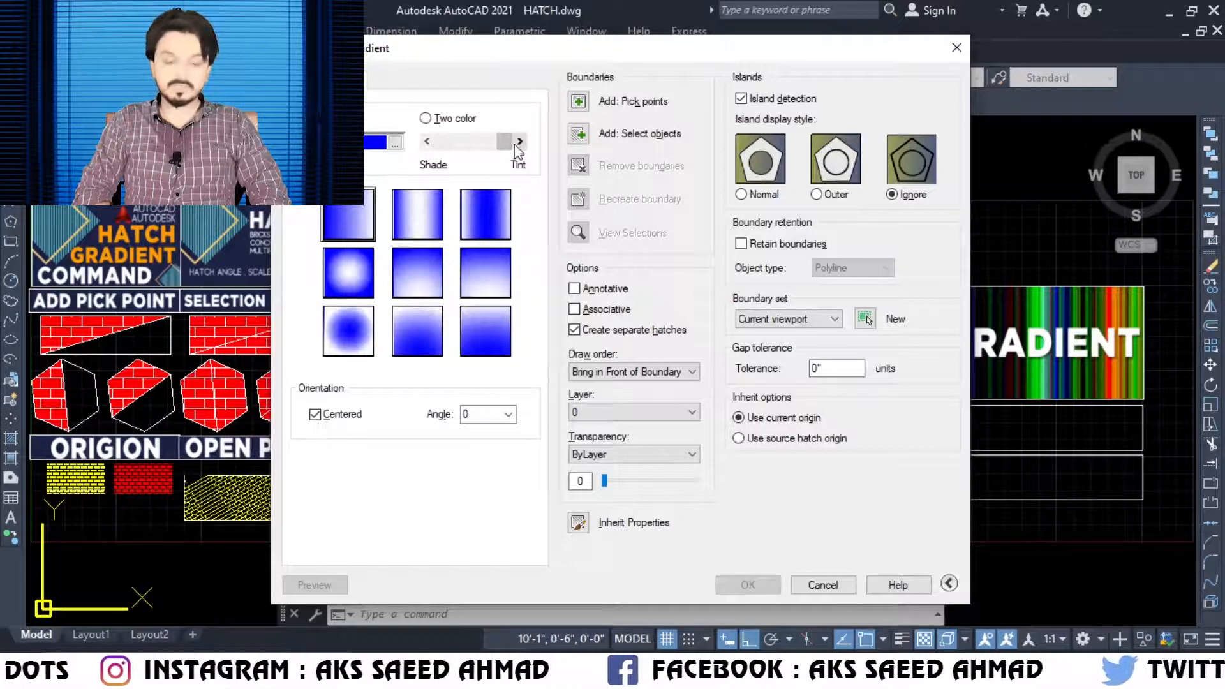
Fill the upper rectangle under GRADIENT with the blue one-color linear gradient at full tint.
{"action": "left_click", "coordinate": [578, 133]}
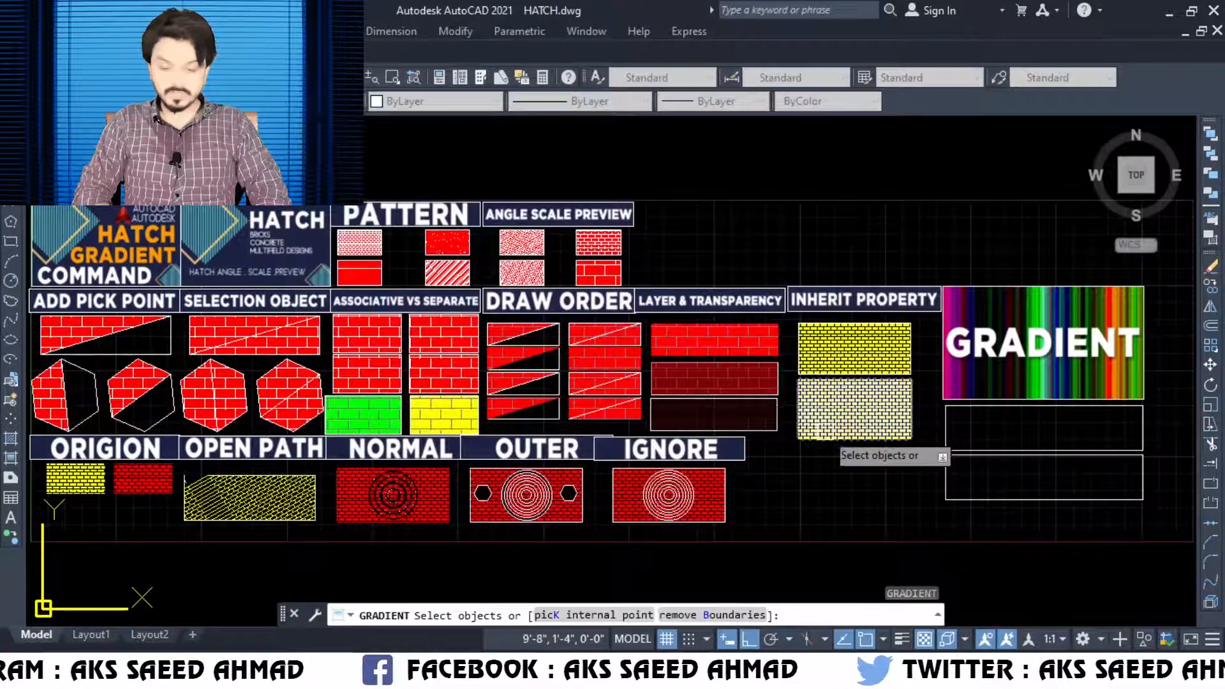
{"action": "left_click", "coordinate": [946, 434]}
{"action": "key", "text": "Return"}
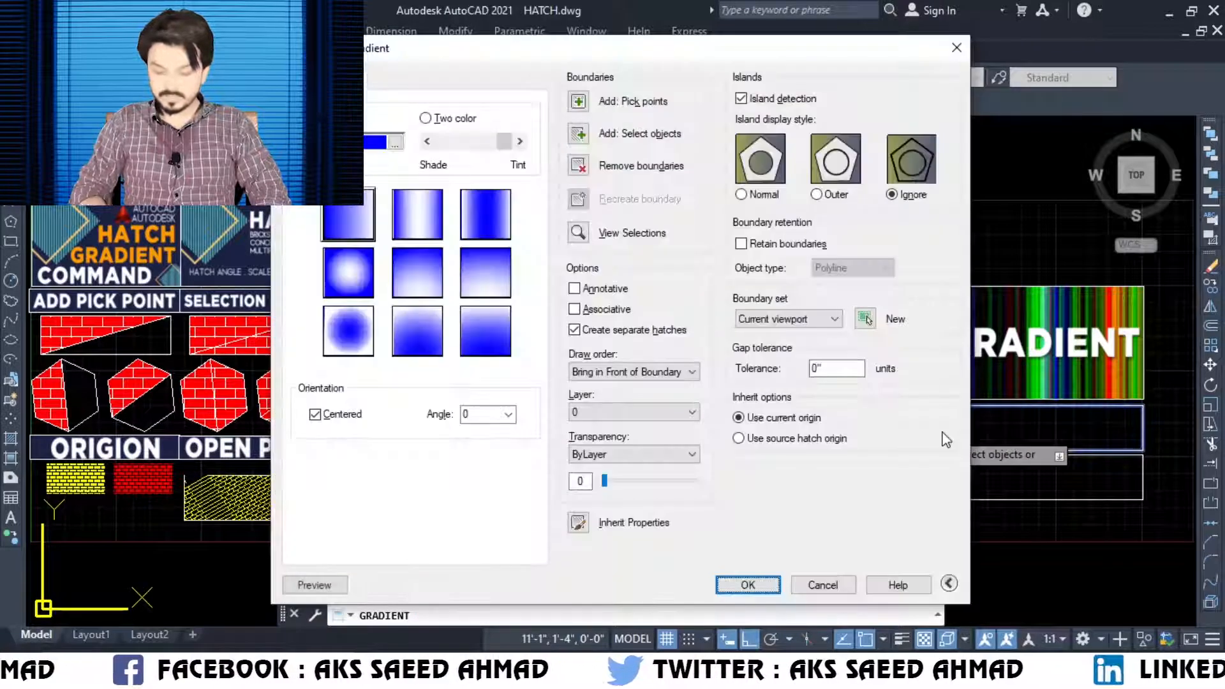
{"action": "left_click", "coordinate": [748, 585]}
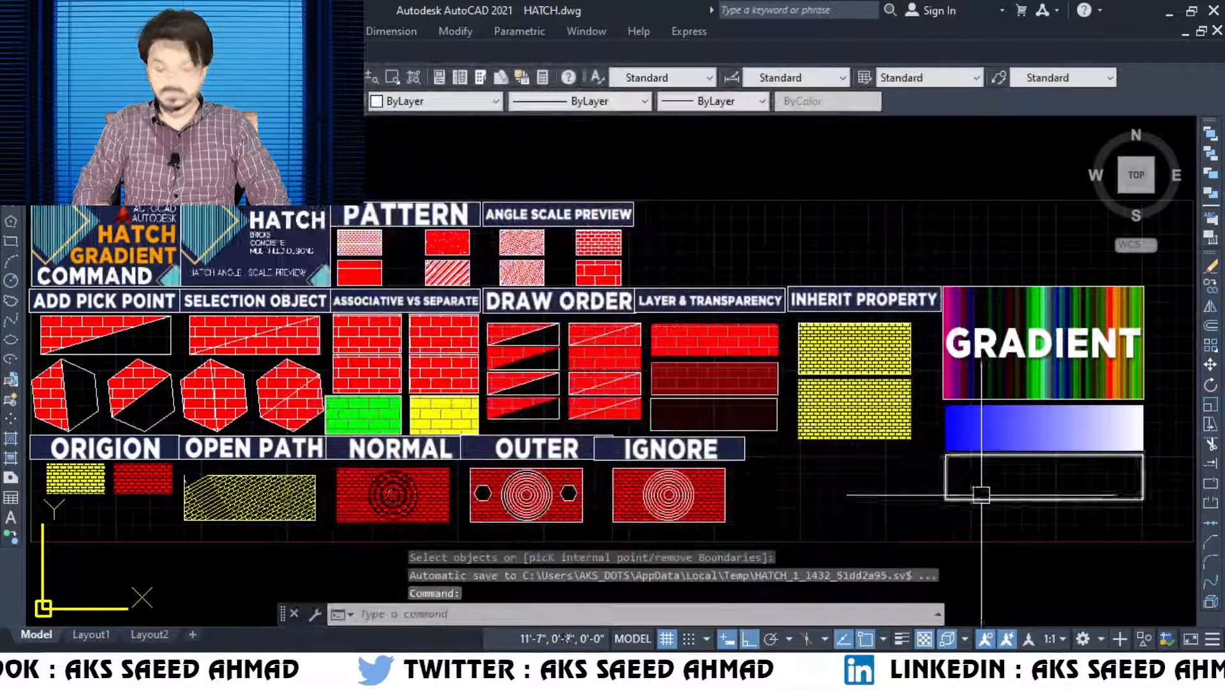
Change the upper rectangle's gradient to two colors, orange 255,136,0 and red 220,4,12.
{"action": "double_click", "coordinate": [670, 400]}
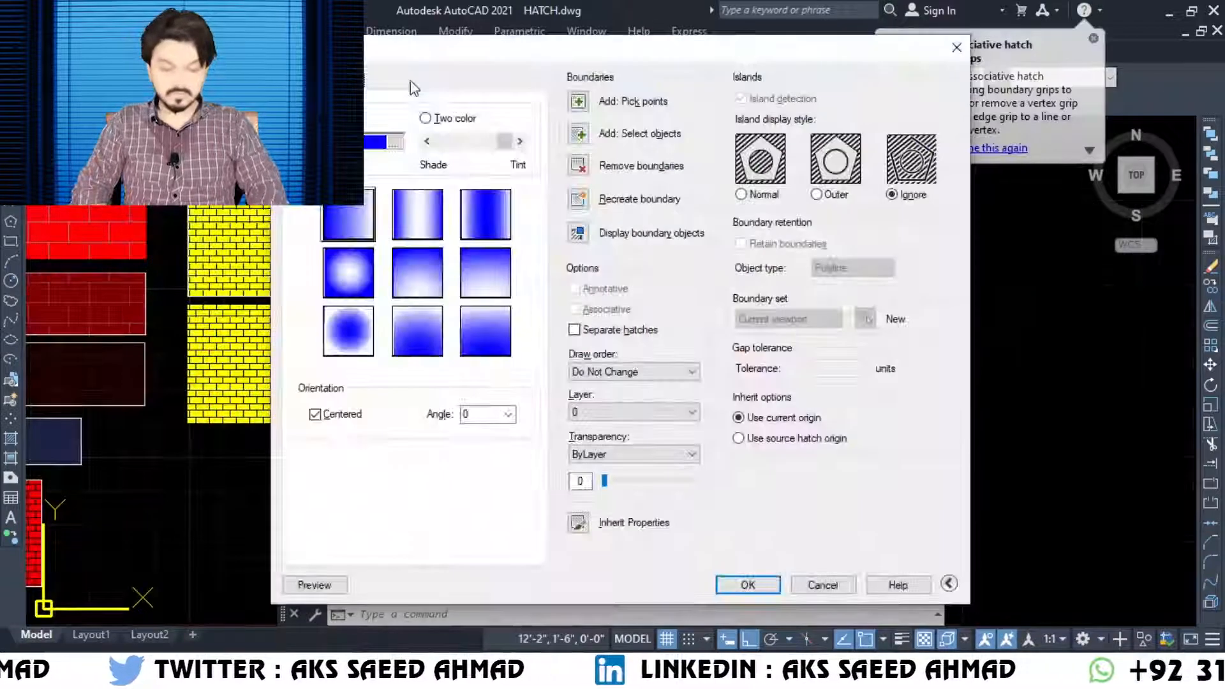
{"action": "left_click", "coordinate": [426, 119]}
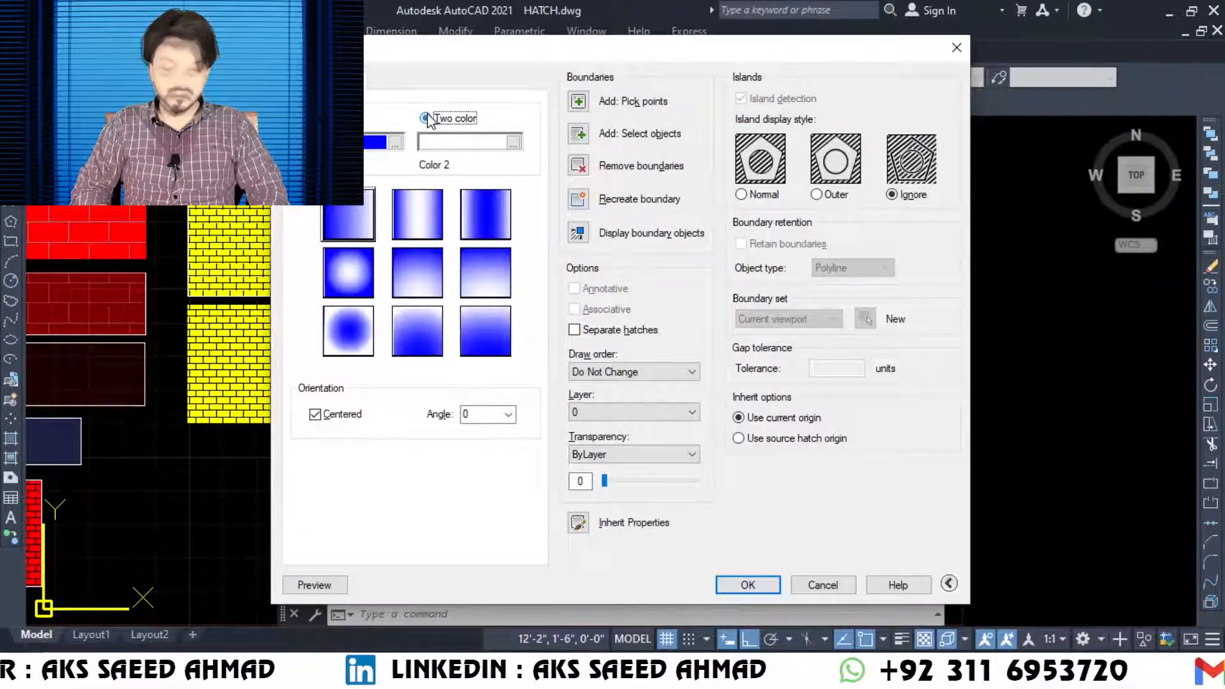
{"action": "left_click", "coordinate": [396, 142]}
{"action": "left_click", "coordinate": [483, 253]}
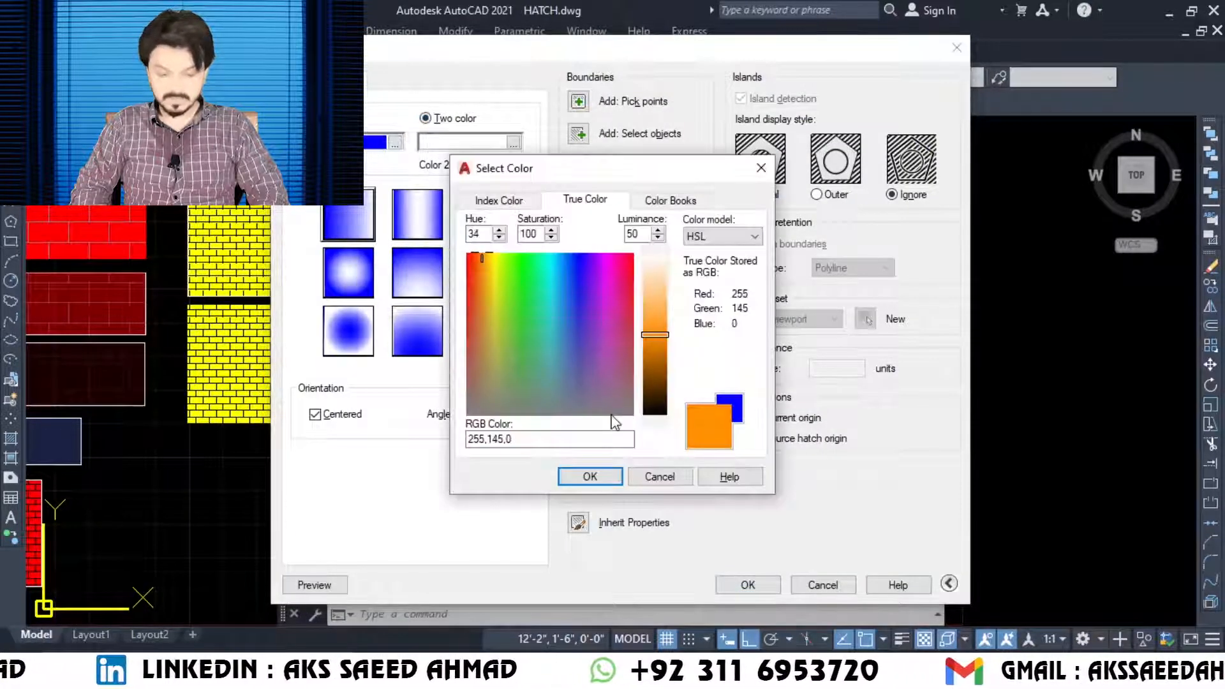
{"action": "left_click", "coordinate": [590, 476]}
{"action": "left_click", "coordinate": [514, 141]}
{"action": "left_click", "coordinate": [710, 185]}
{"action": "left_click_drag", "start_coordinate": [739, 280], "coordinate": [737, 270]}
{"action": "left_click", "coordinate": [675, 410]}
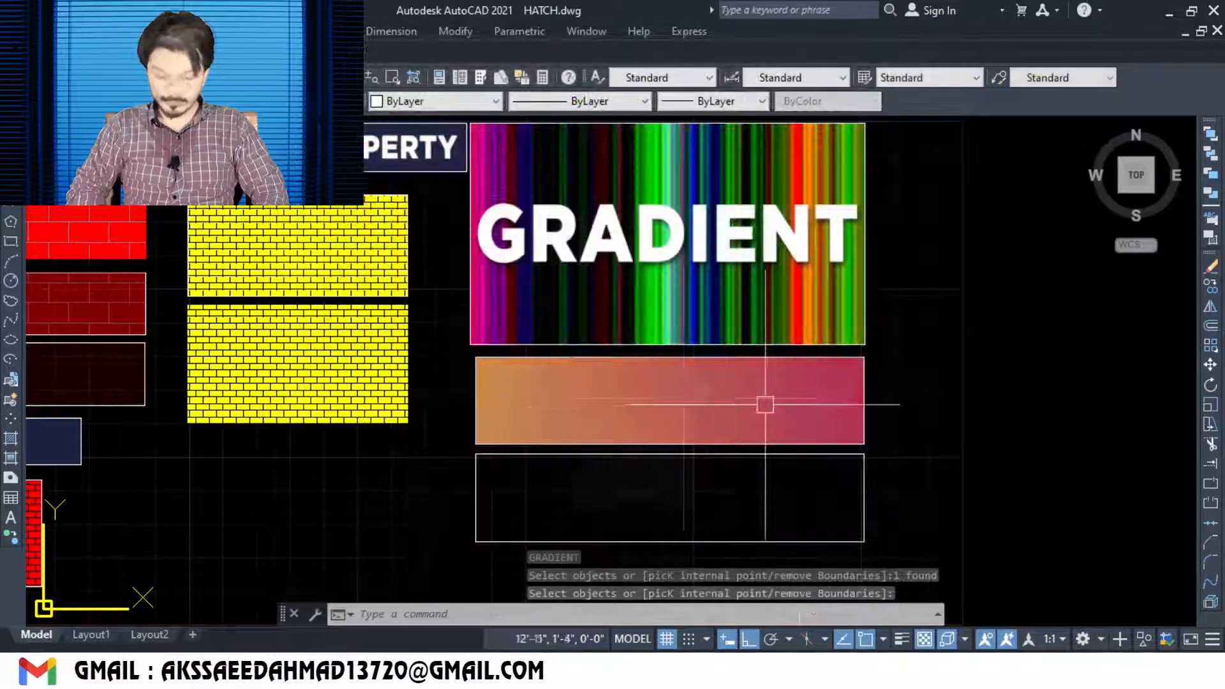
Set the upper gradient's Color 1 to 255,145,0 and Color 2 to 220,4,12 in its quick properties.
{"action": "left_click", "coordinate": [764, 404]}
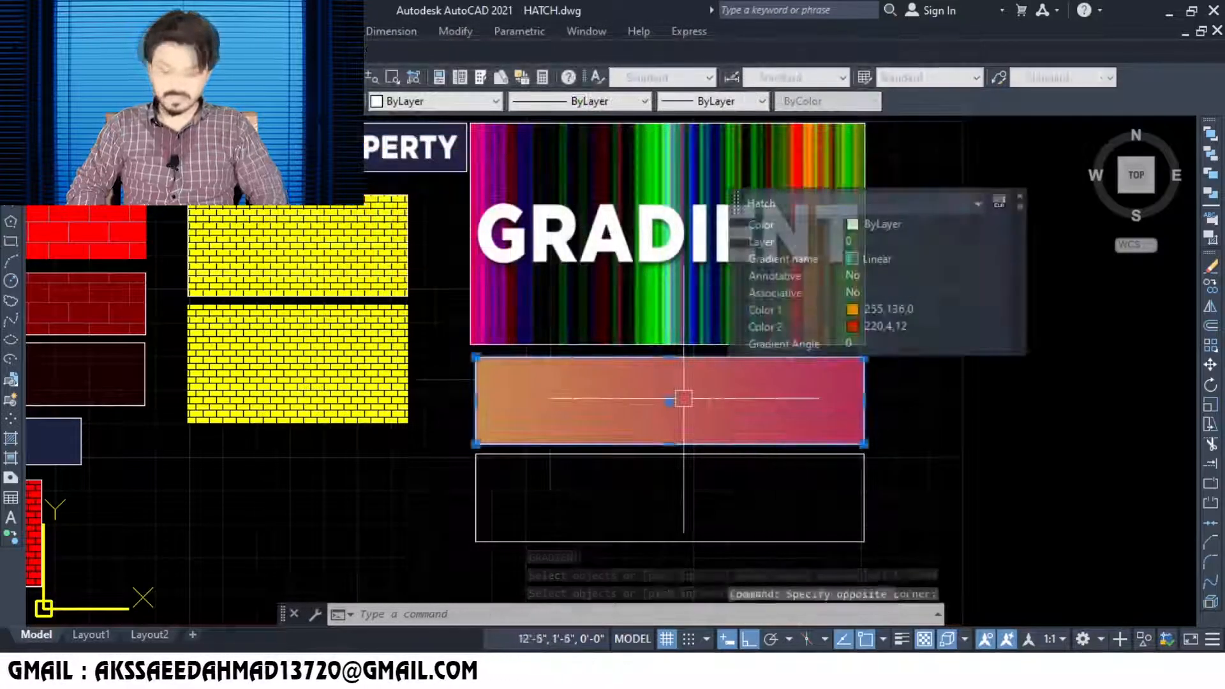
{"action": "left_click", "coordinate": [866, 330]}
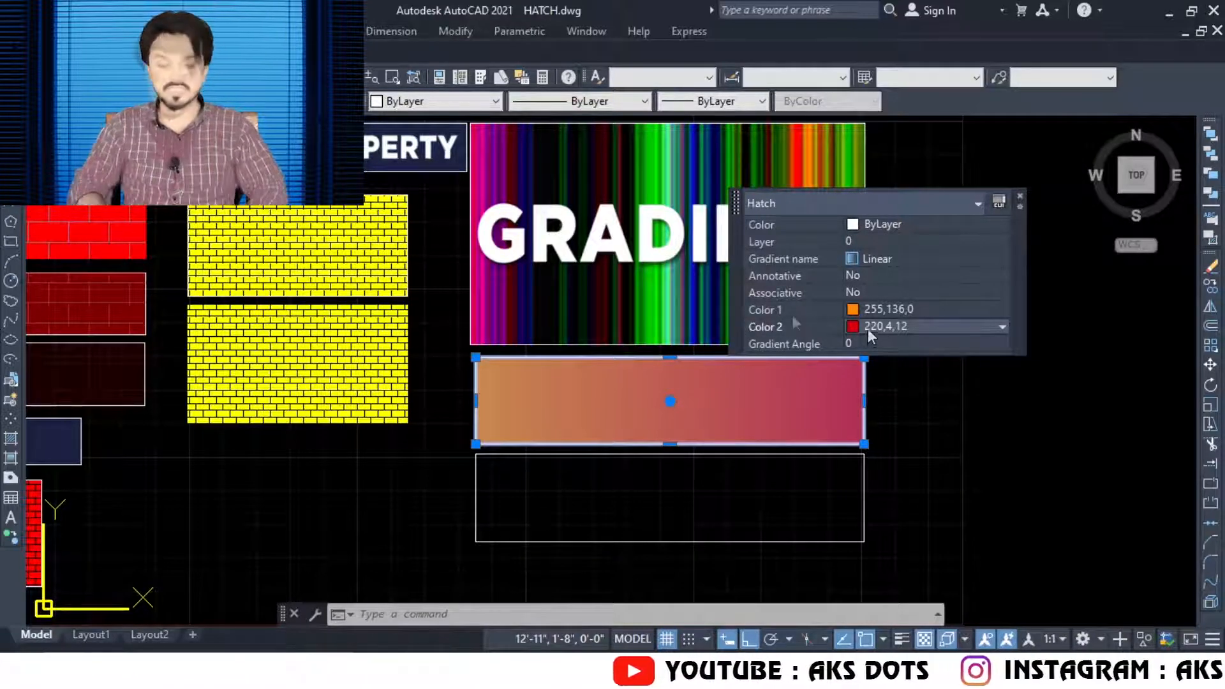
{"action": "left_click", "coordinate": [855, 310]}
{"action": "left_click", "coordinate": [855, 312]}
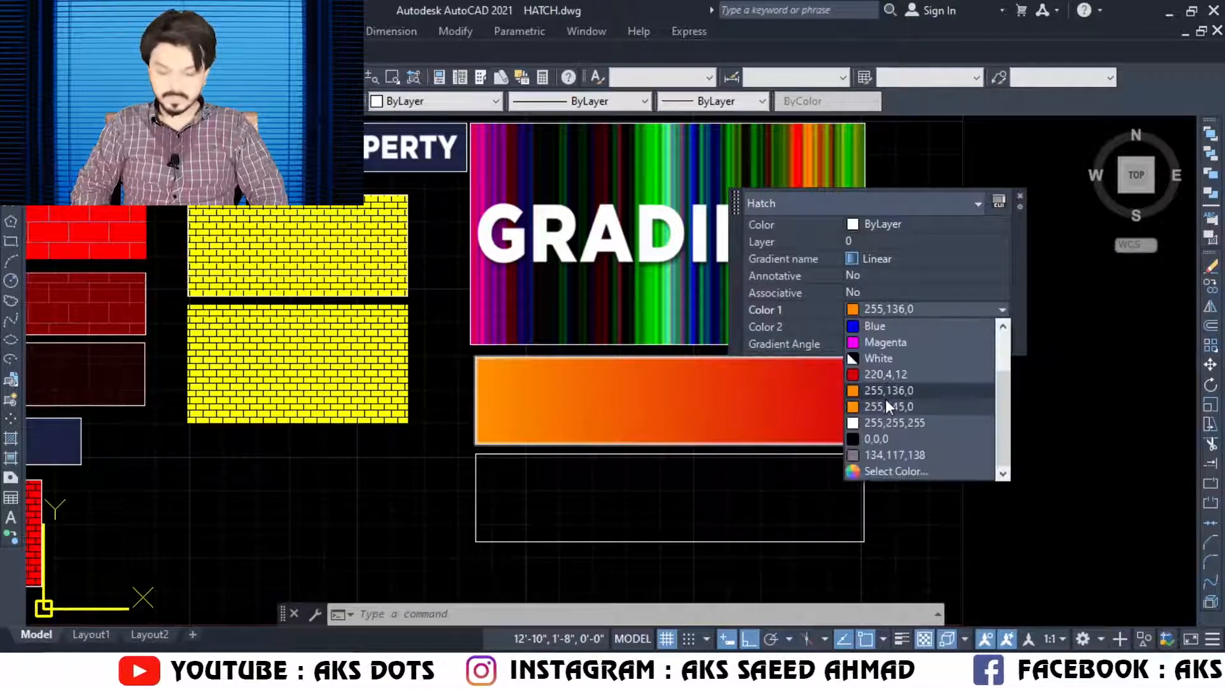
{"action": "left_click", "coordinate": [885, 404]}
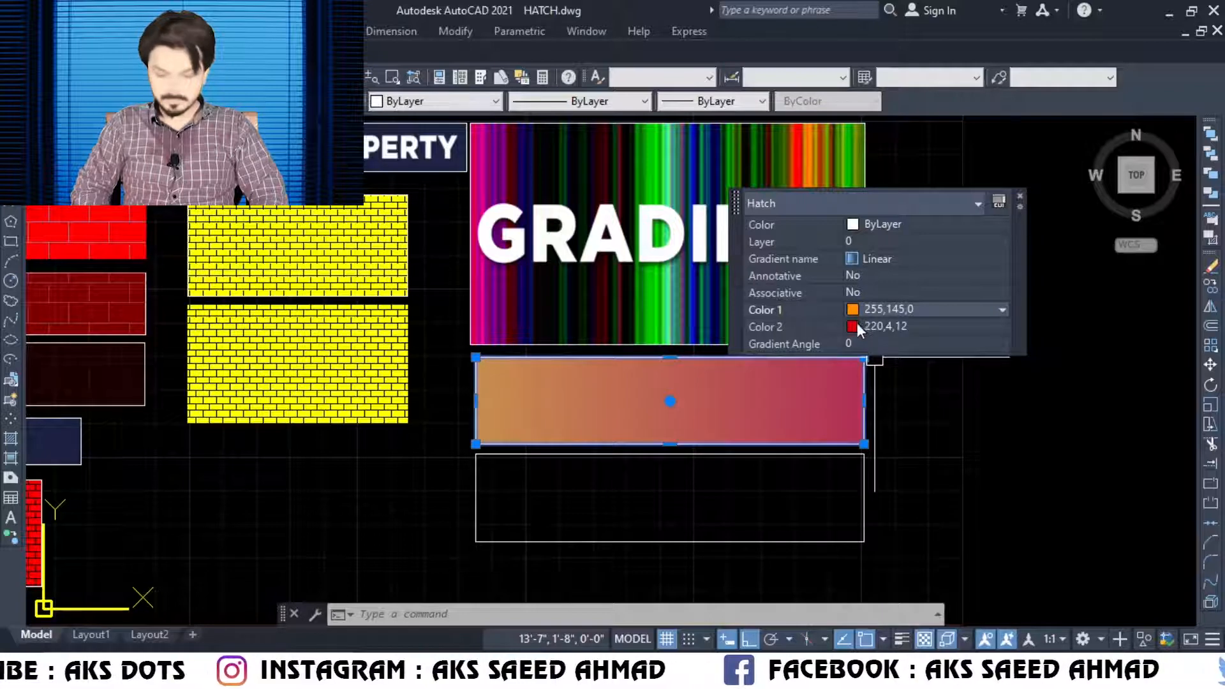
{"action": "left_click", "coordinate": [856, 325]}
{"action": "left_click", "coordinate": [856, 325]}
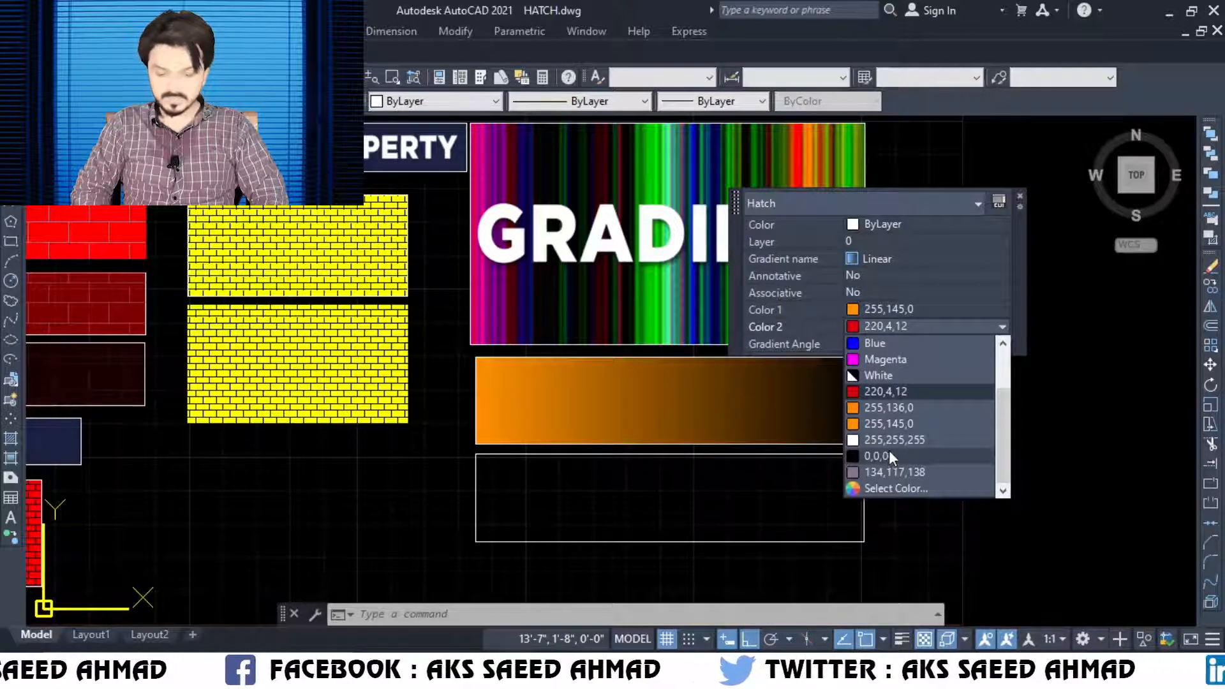
{"action": "left_click", "coordinate": [885, 391]}
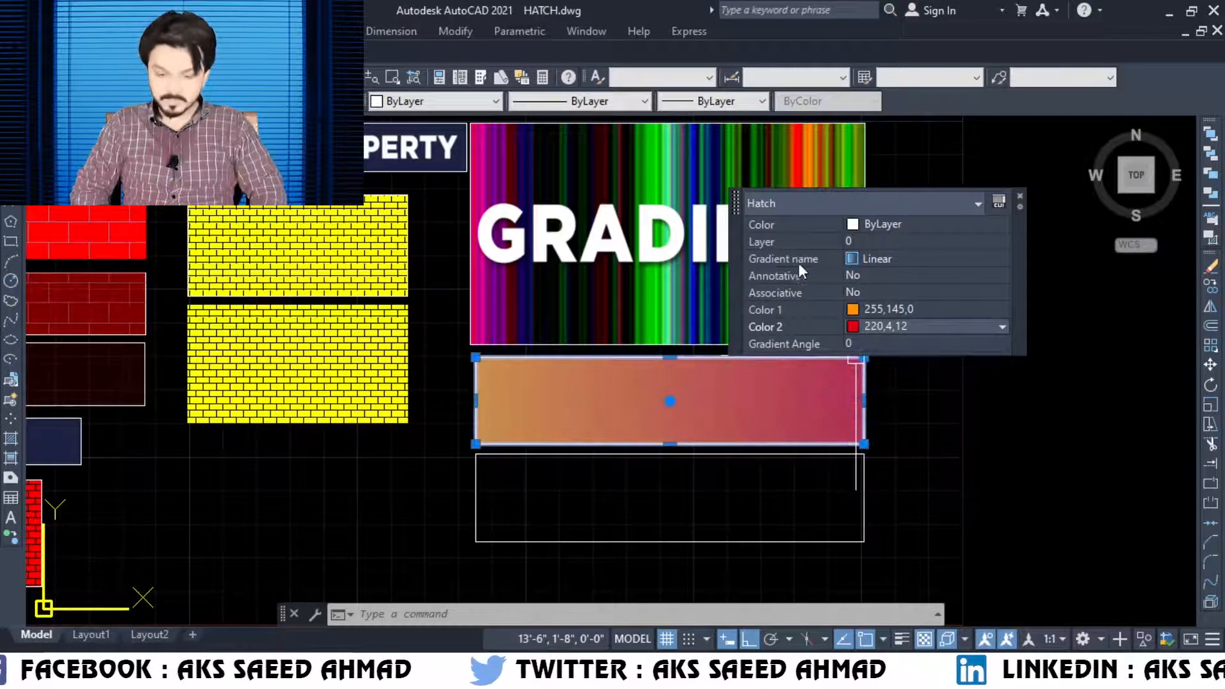
Change the upper rectangle's gradient type to Cylindrical.
{"action": "left_click", "coordinate": [862, 256]}
{"action": "left_click", "coordinate": [854, 262]}
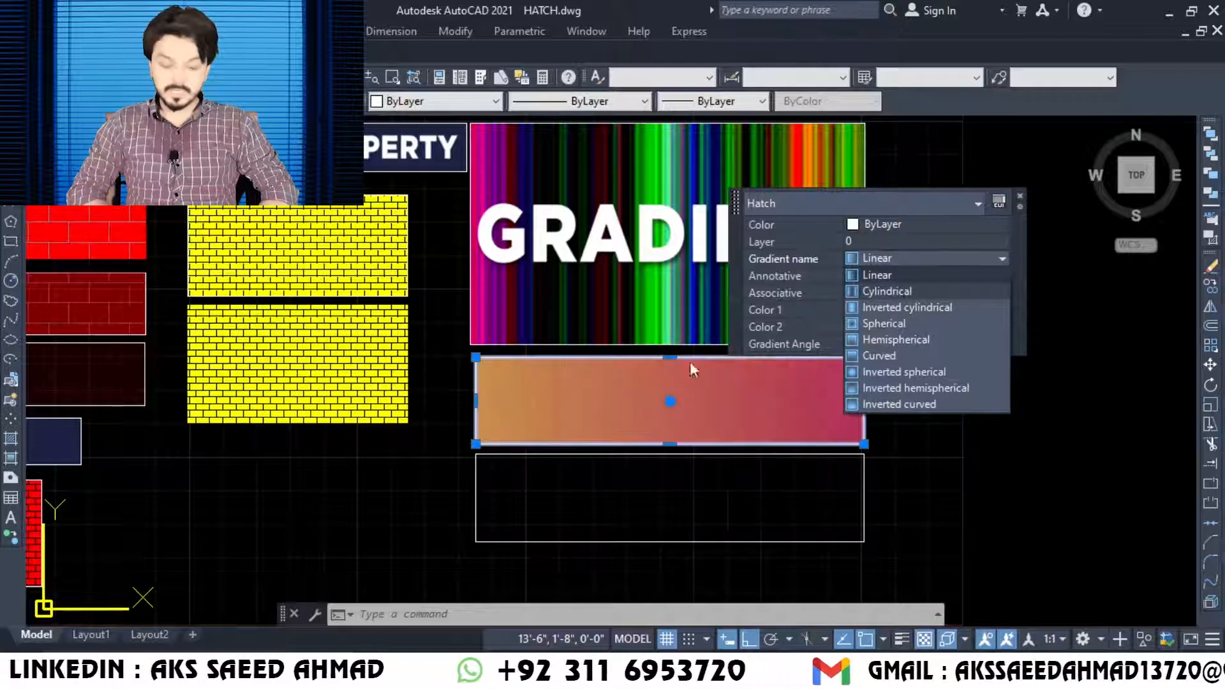
{"action": "left_click", "coordinate": [884, 291]}
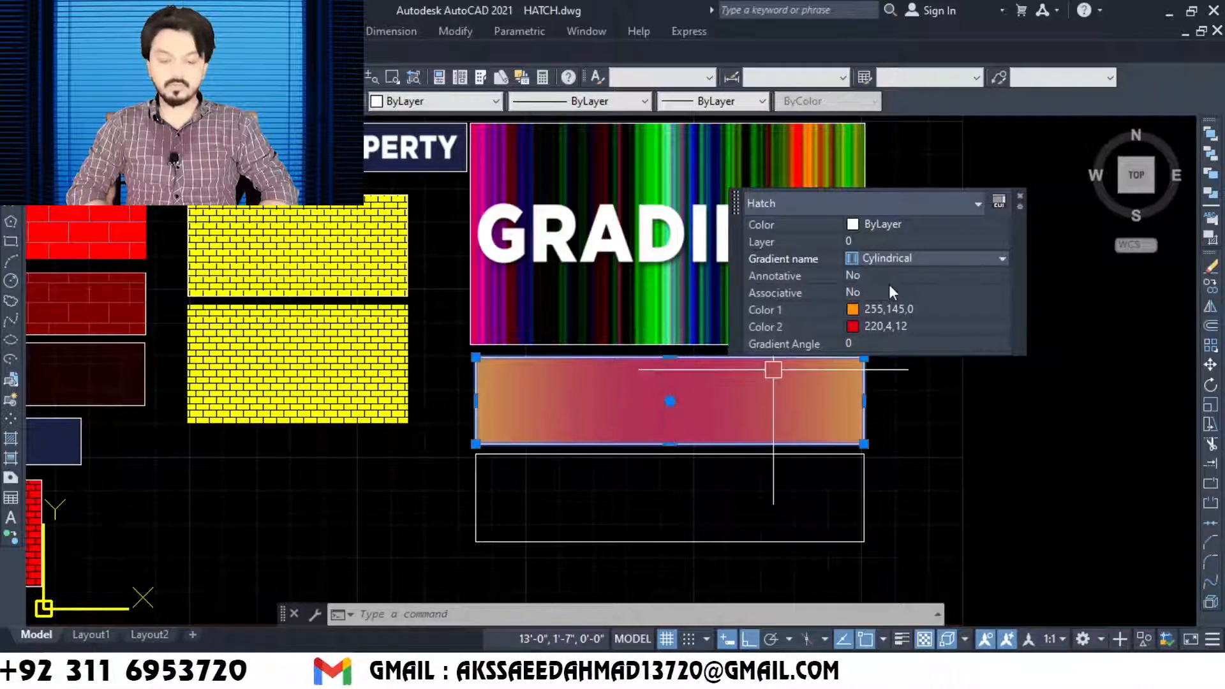
{"action": "left_click", "coordinate": [875, 259]}
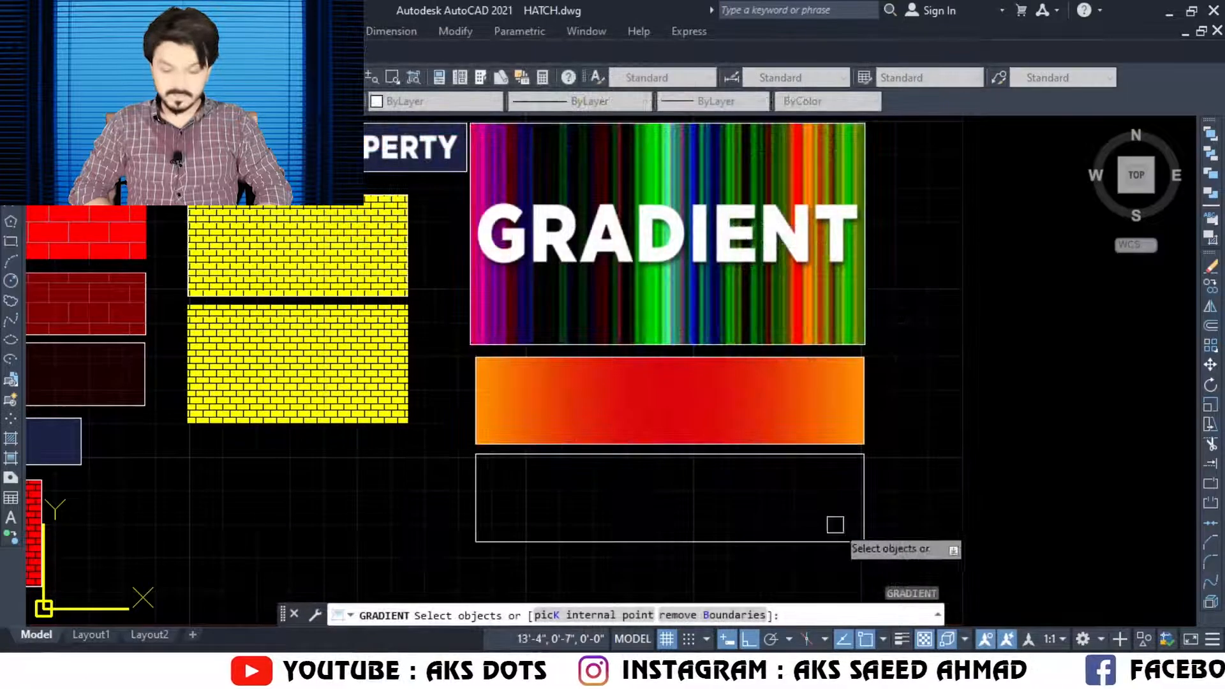
Fill the lower rectangle under GRADIENT with the two-color linear gradient from orange to red.
{"action": "left_click", "coordinate": [863, 520]}
{"action": "key", "text": "Return"}
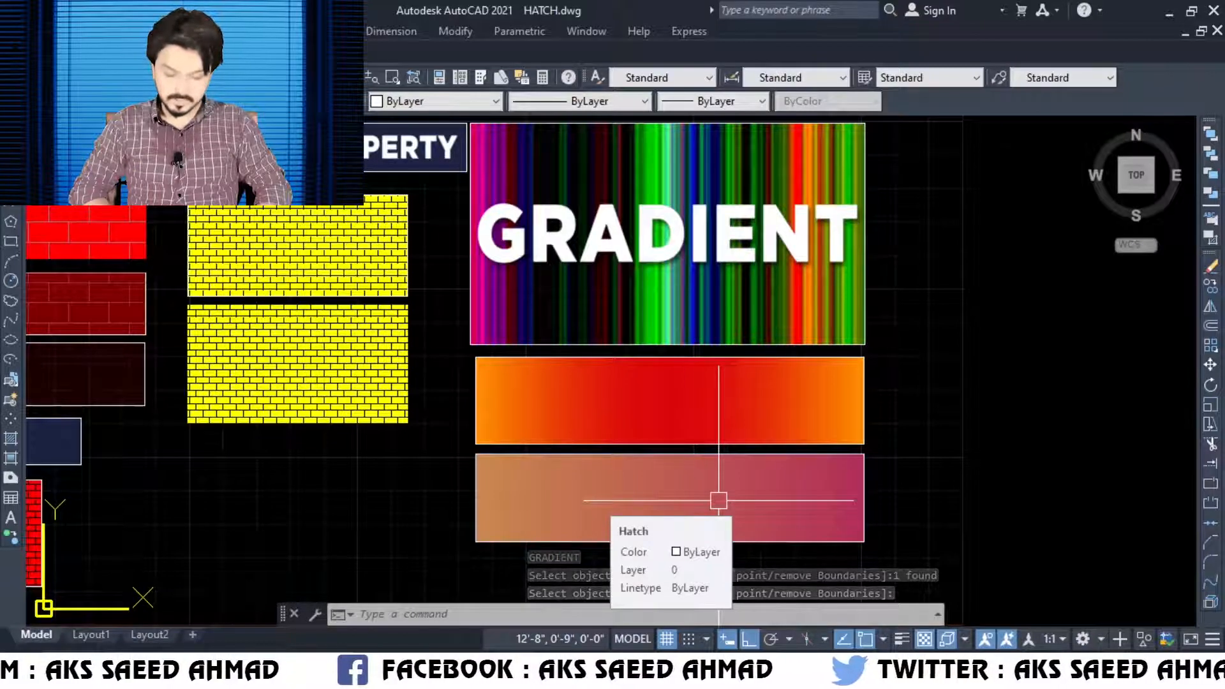
{"action": "double_click", "coordinate": [718, 504]}
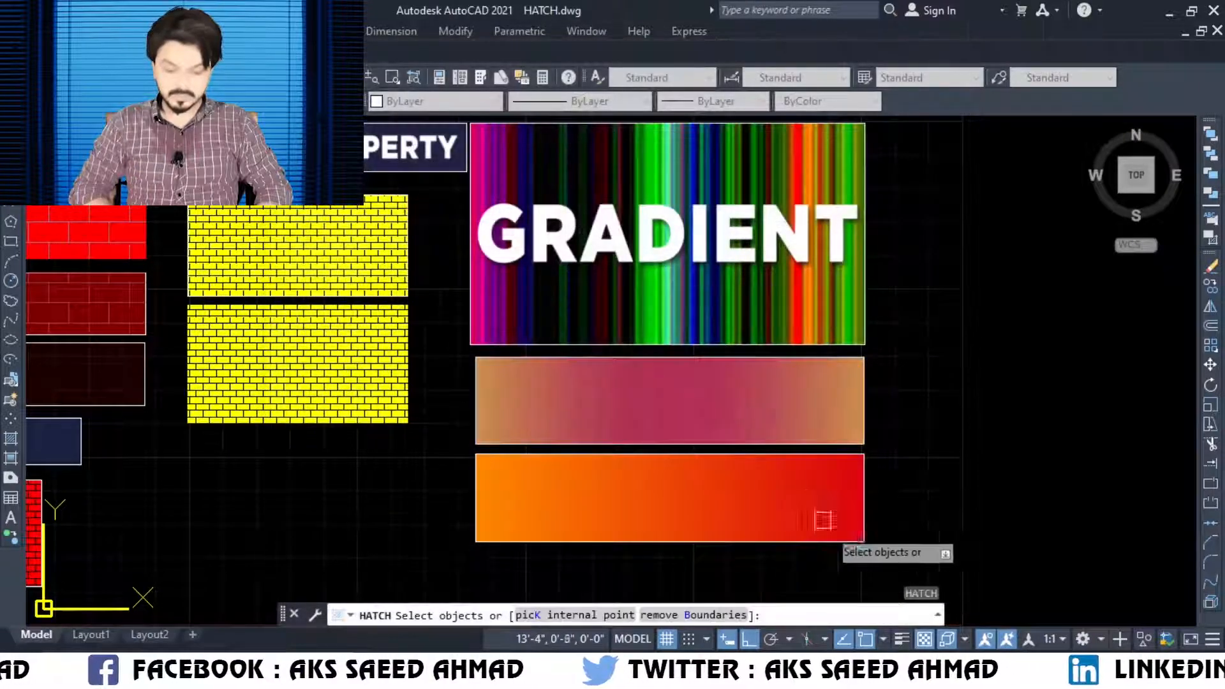
Hatch the gradient-filled lower rectangle with the black BRICK pattern at scale 2, using the Send to Back draw order.
{"action": "left_click", "coordinate": [861, 514]}
{"action": "key", "text": "Return"}
{"action": "left_click", "coordinate": [520, 174]}
{"action": "left_click", "coordinate": [533, 195]}
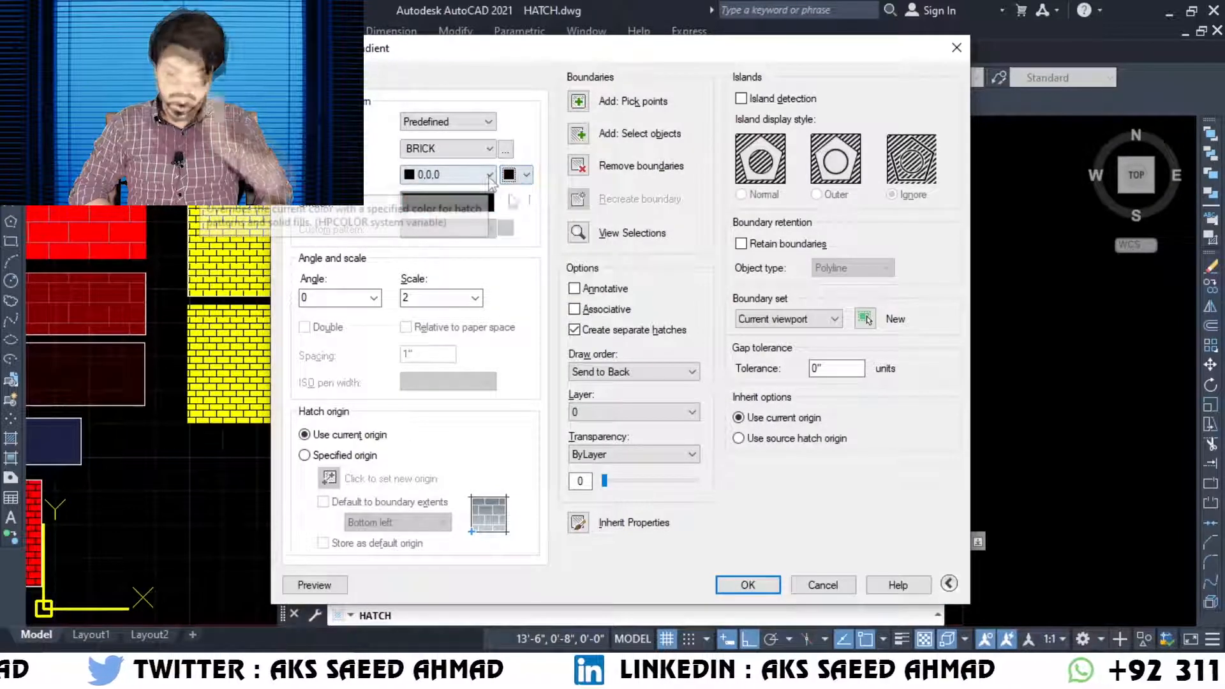
{"action": "left_click", "coordinate": [488, 175]}
{"action": "left_click", "coordinate": [457, 222]}
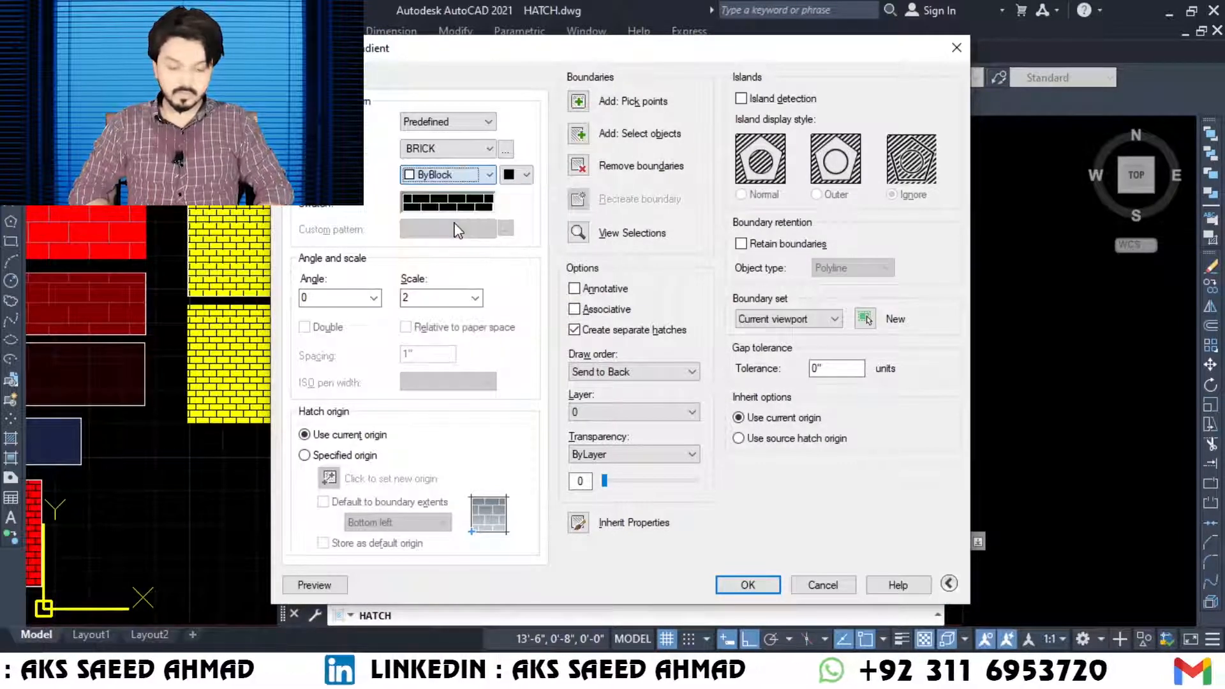
{"action": "left_click", "coordinate": [766, 584]}
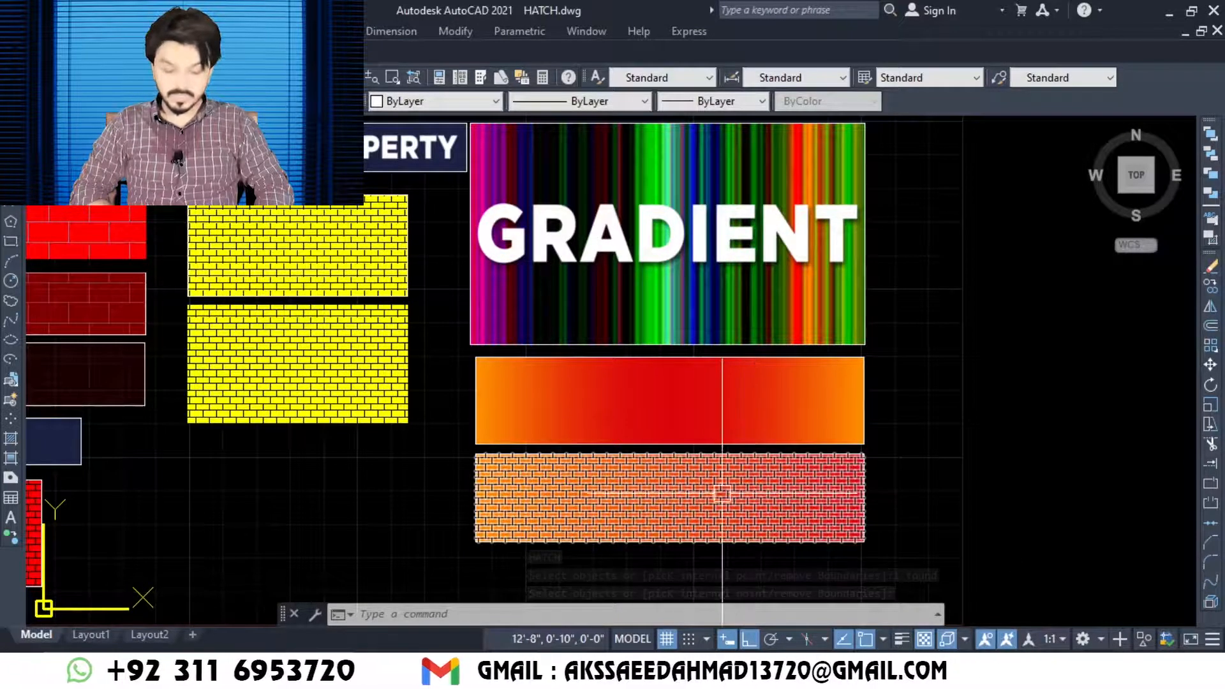
Send the lower rectangle's gradient to the back, behind its brick hatch, and show the whole drawing.
{"action": "double_click", "coordinate": [722, 493]}
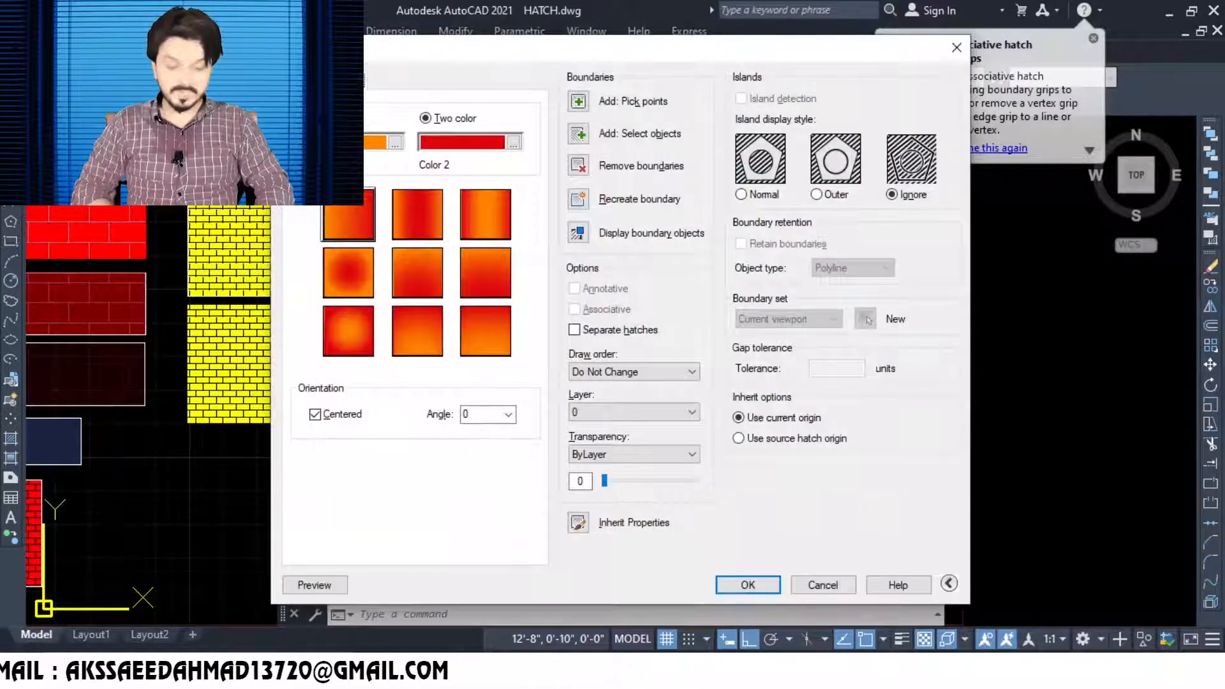
{"action": "left_click", "coordinate": [692, 372]}
{"action": "left_click", "coordinate": [670, 402]}
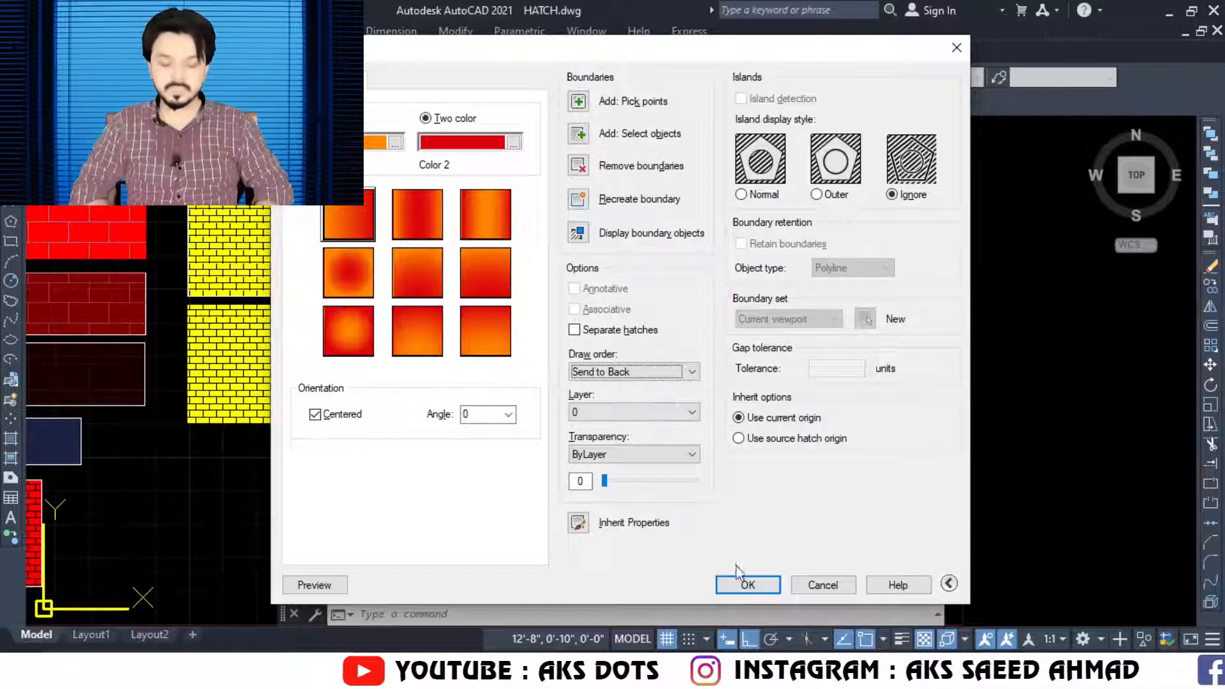
{"action": "left_click", "coordinate": [749, 585]}
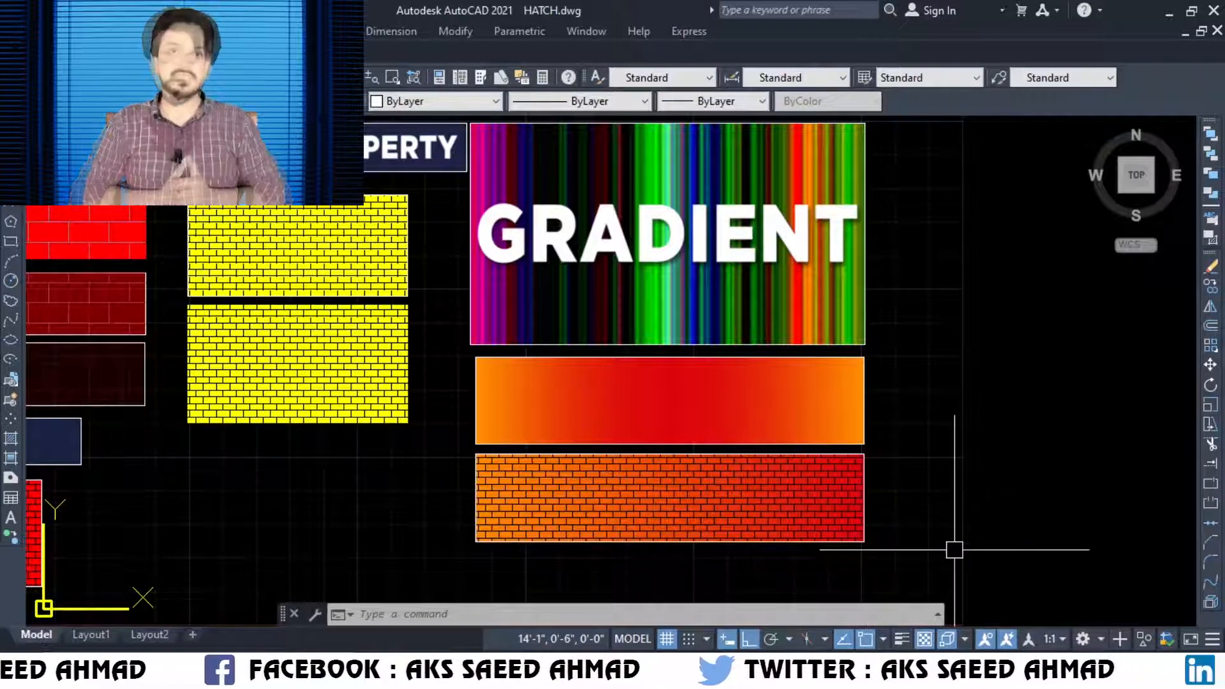
{"action": "key", "text": "Return"}
{"action": "type", "text": "A"}
{"action": "key", "text": "Return"}
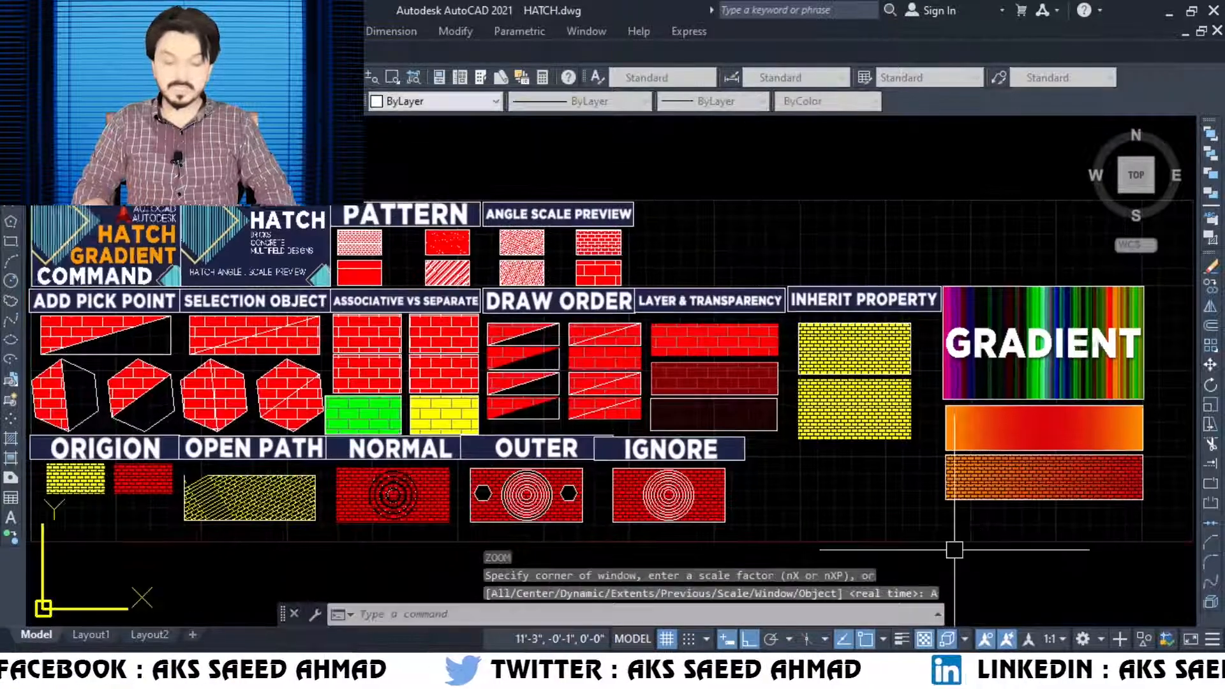